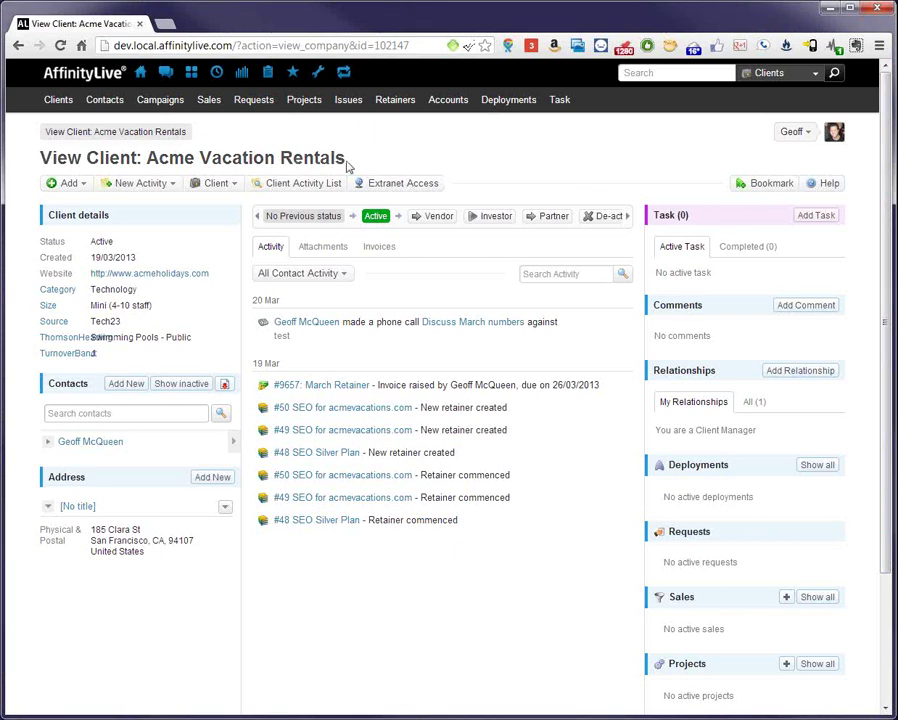
left_click_drag(346, 158, 146, 158)
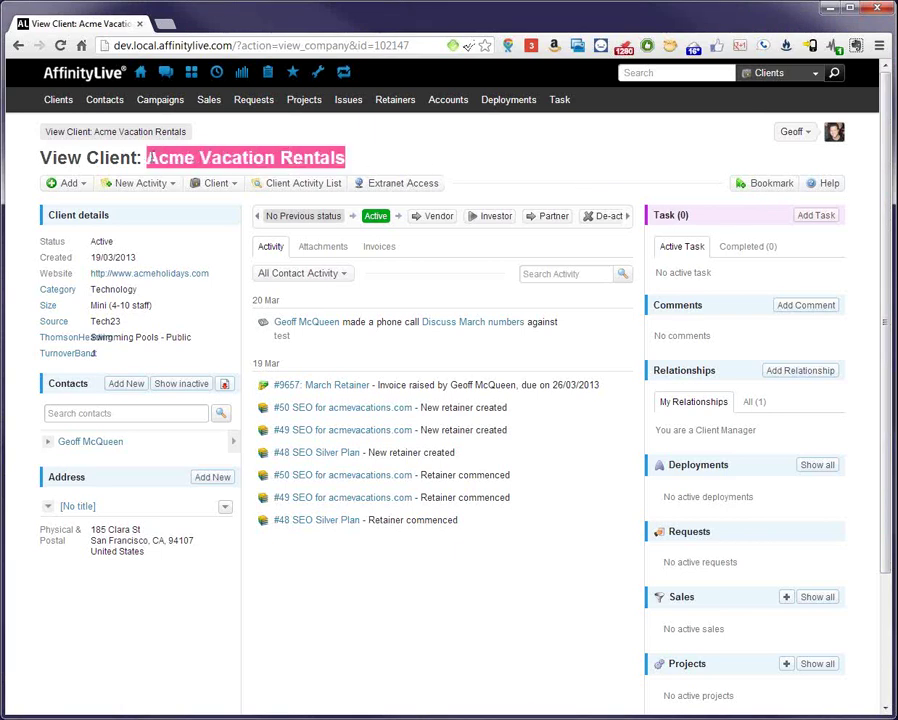
left_click(368, 160)
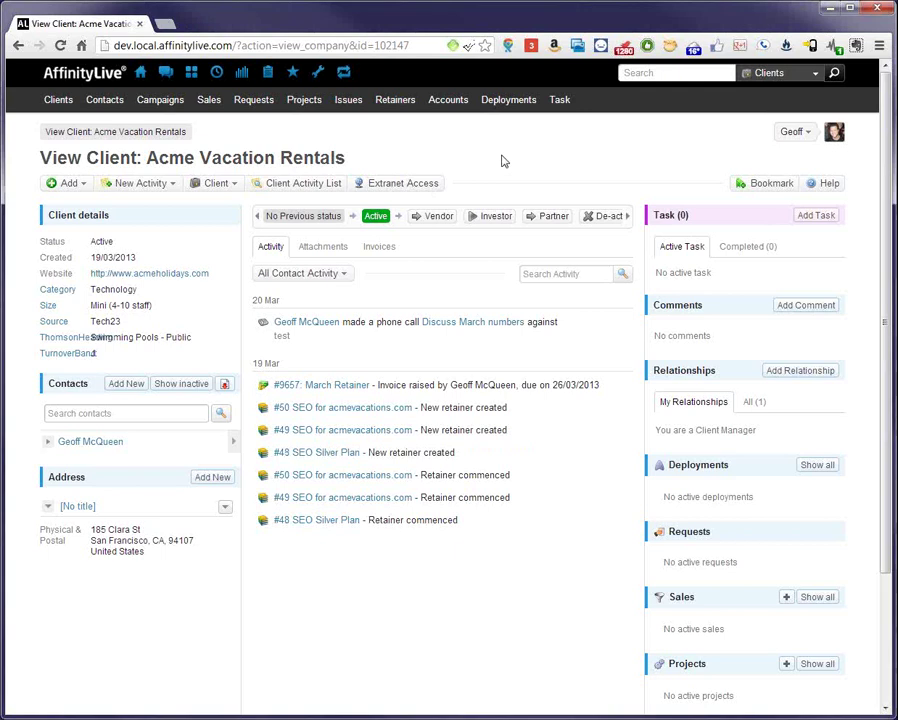
left_click_drag(147, 158, 389, 156)
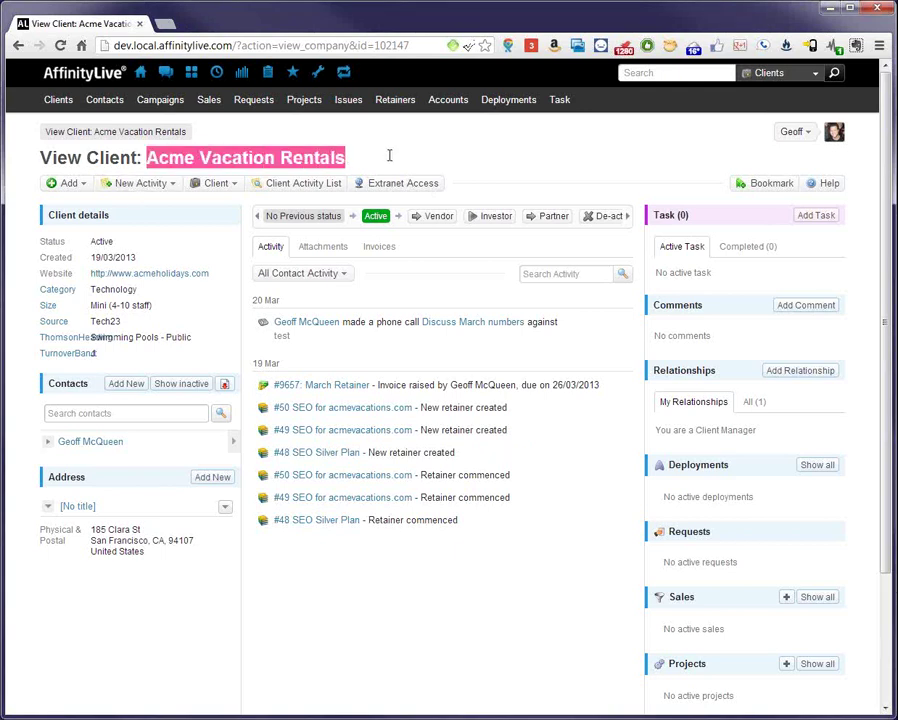
left_click(394, 155)
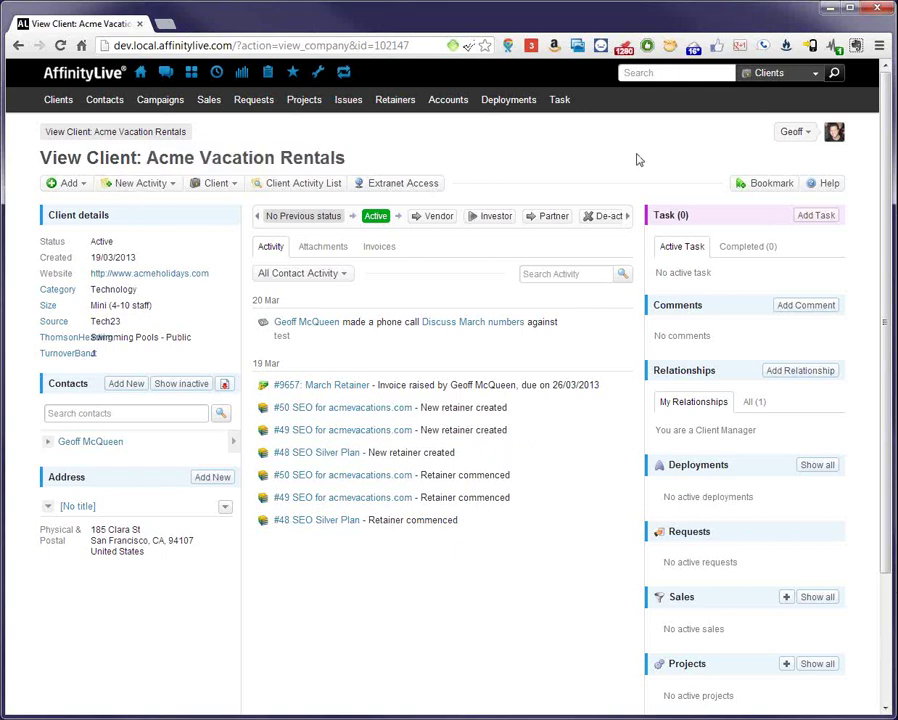
Start a new retainer against the client Acme Vacation Rentals and title it "SEO for acmevacations.com".
left_click(88, 188)
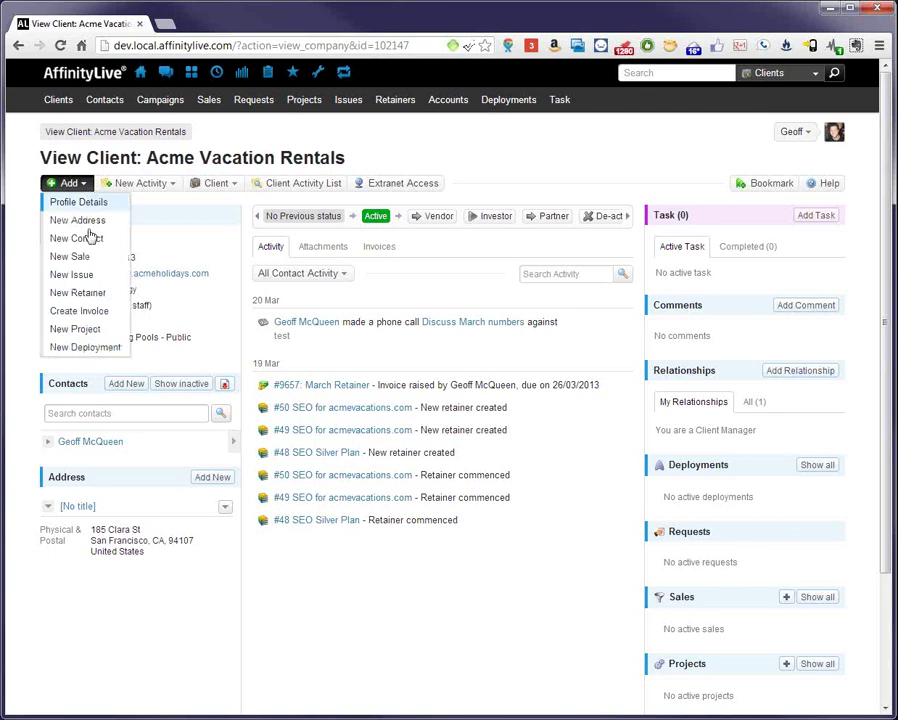
left_click(92, 302)
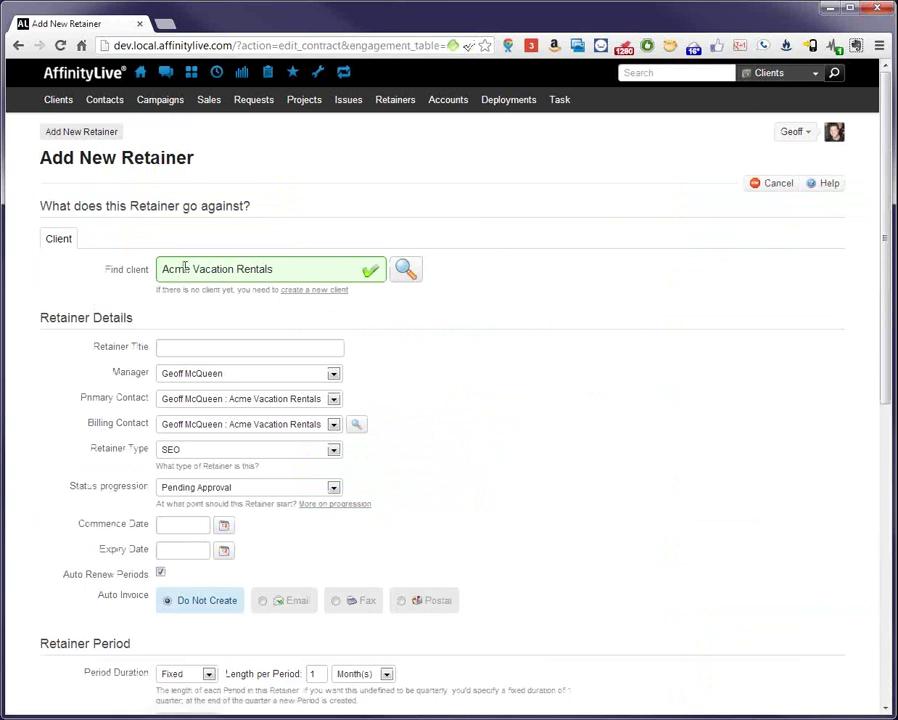
left_click_drag(164, 269, 249, 270)
left_click(420, 320)
left_click(207, 354)
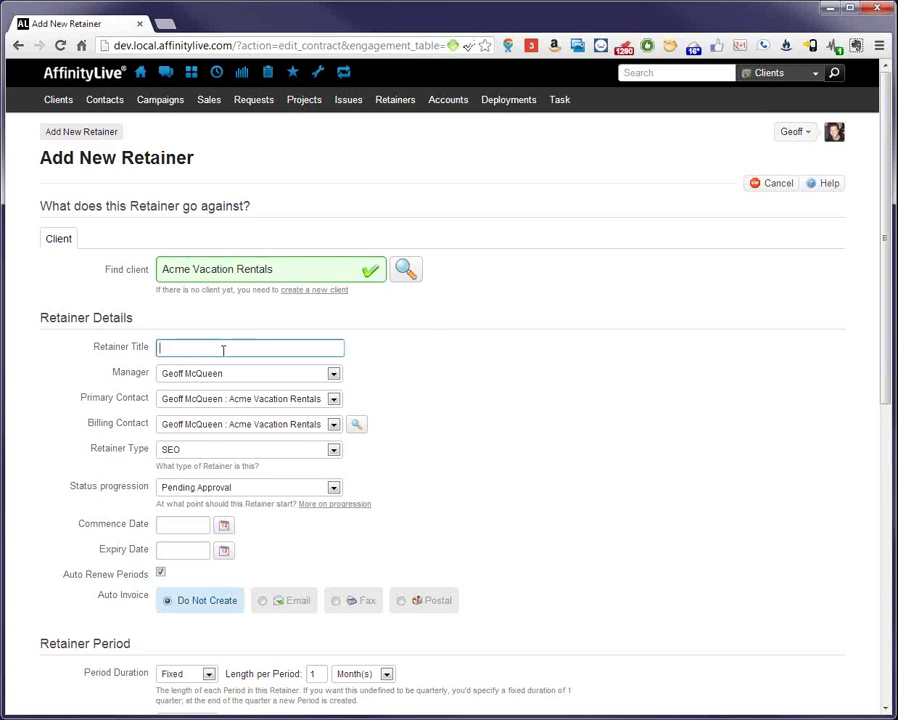
type("SEO for acmevacations.com")
Set the new retainer's status progression to Approved.
left_click_drag(111, 373, 150, 373)
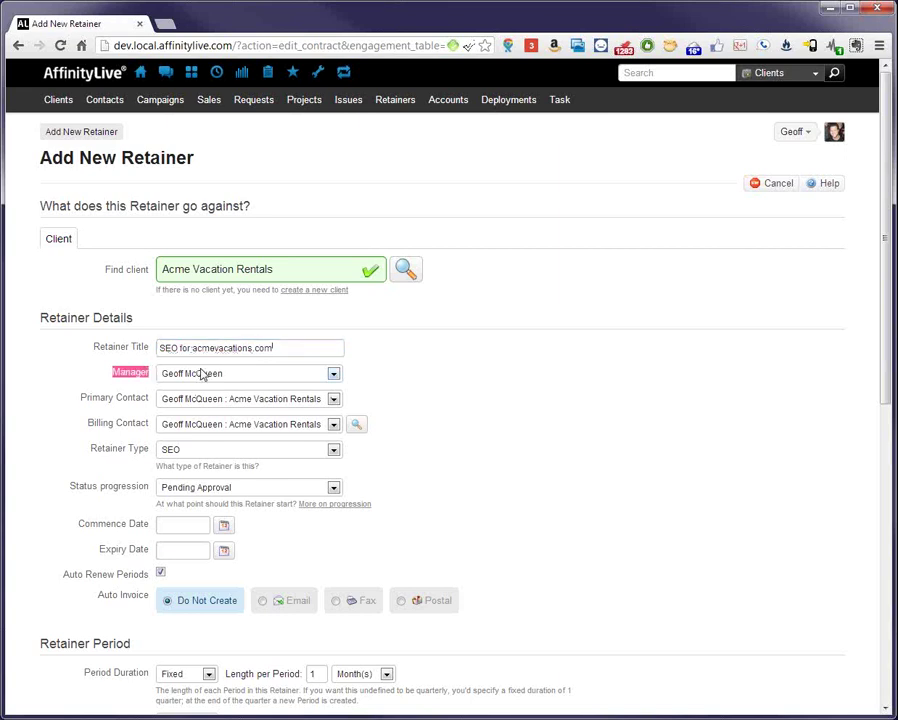
left_click(480, 373)
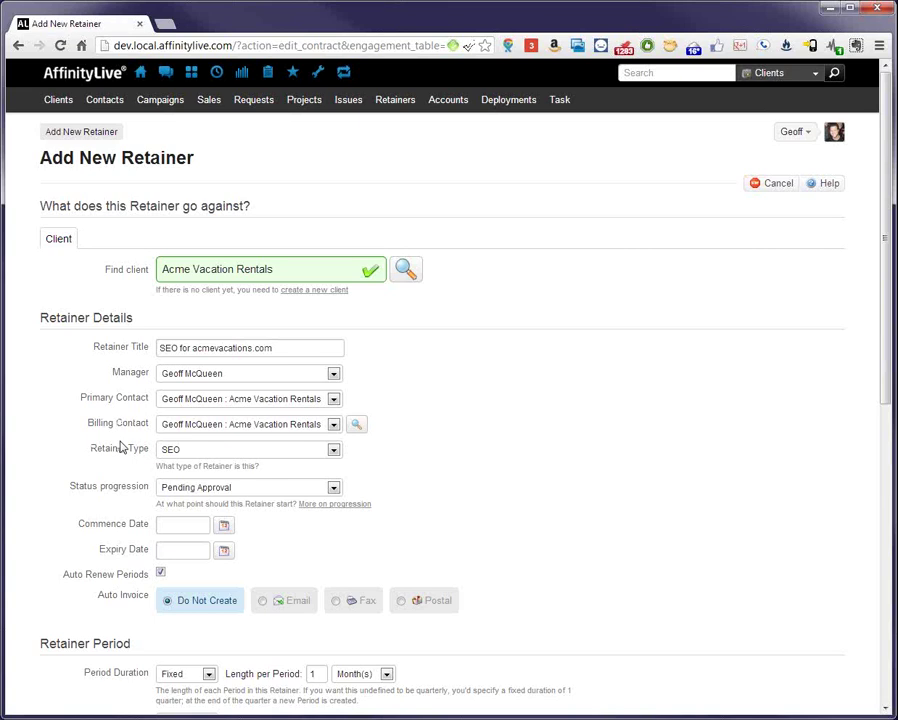
left_click_drag(91, 449, 147, 450)
left_click(238, 490)
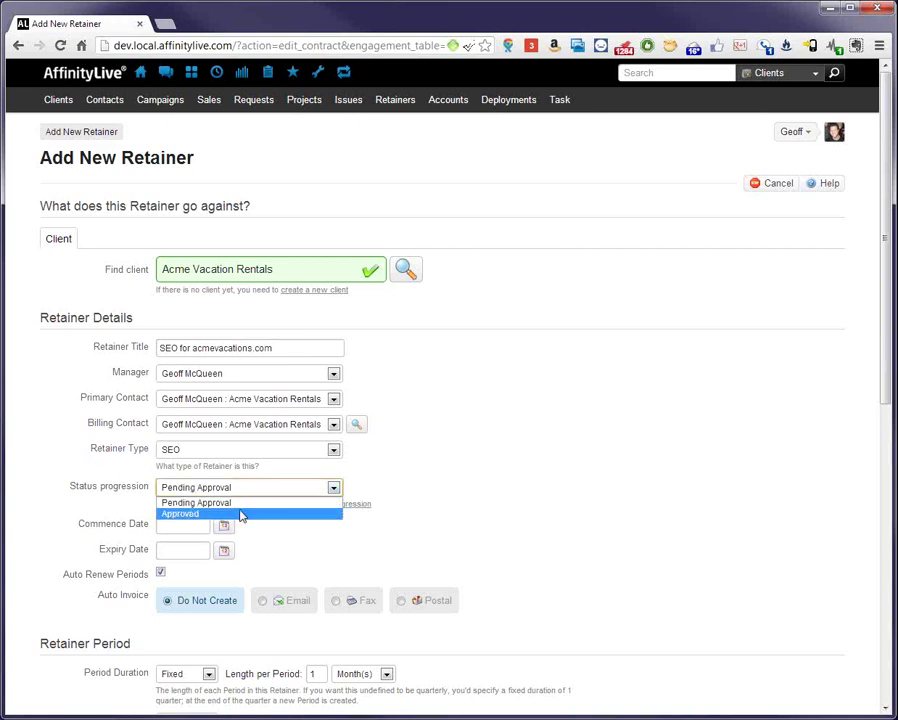
left_click(241, 512)
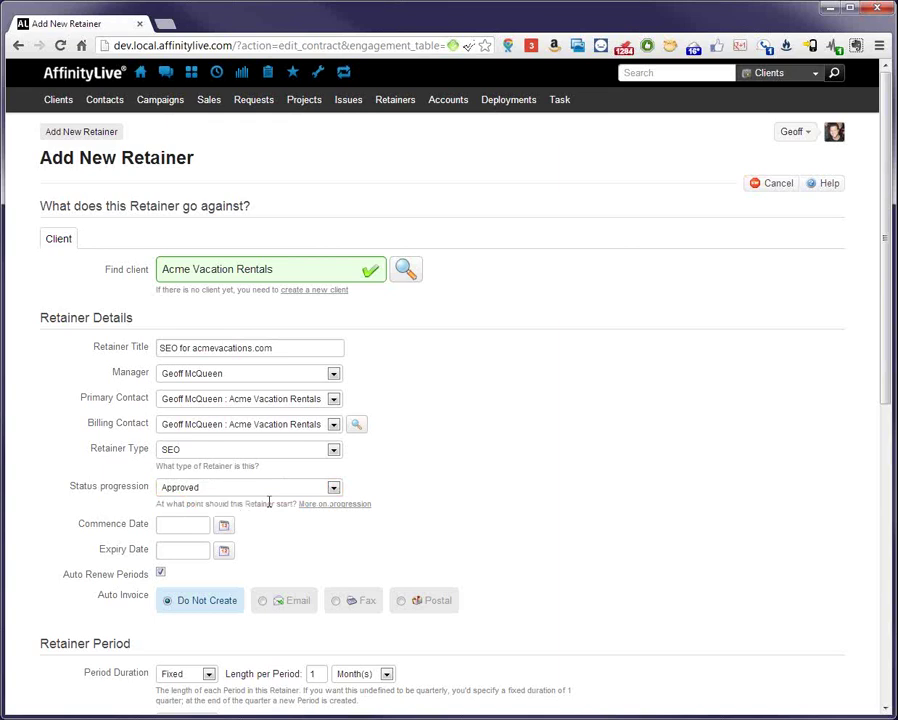
Set the retainer's commence date to 12/3/2013 and its expiry date to 19/3/2014.
left_click(225, 527)
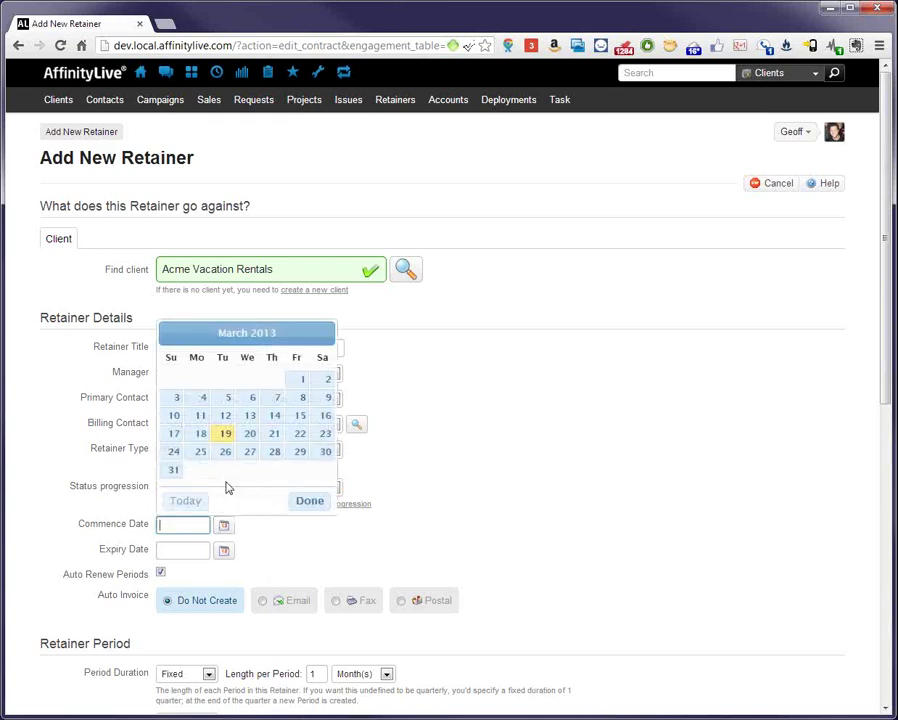
left_click(225, 418)
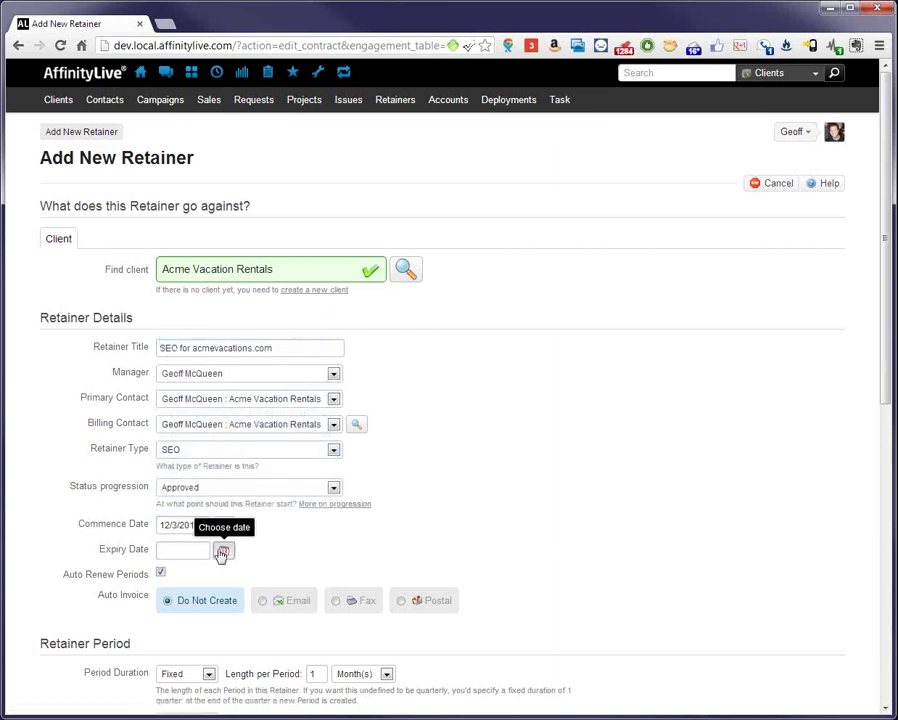
left_click(224, 551)
left_click(226, 460)
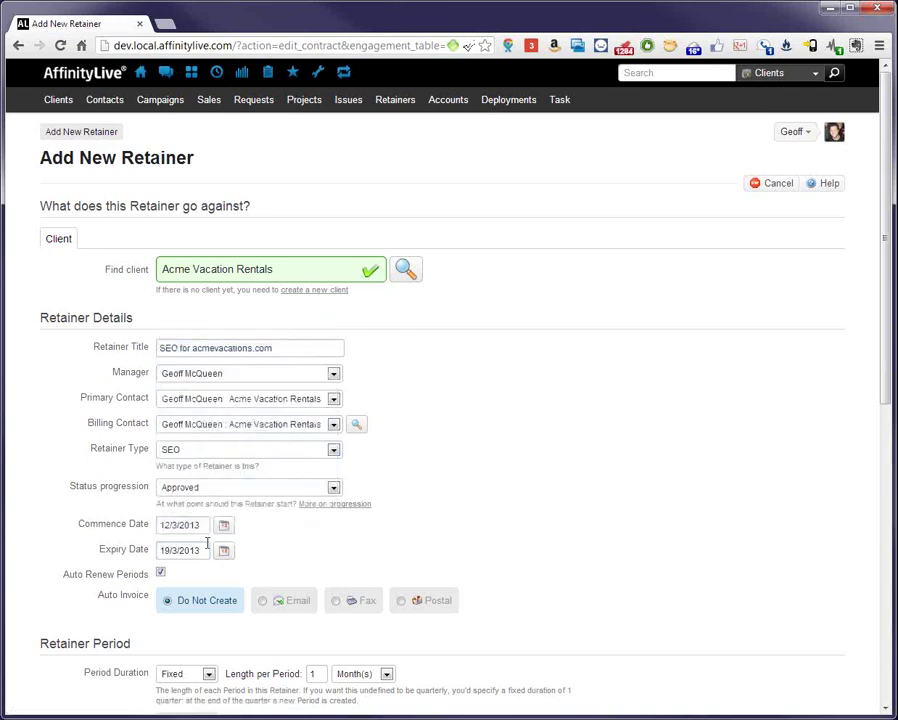
left_click(207, 545)
type("4")
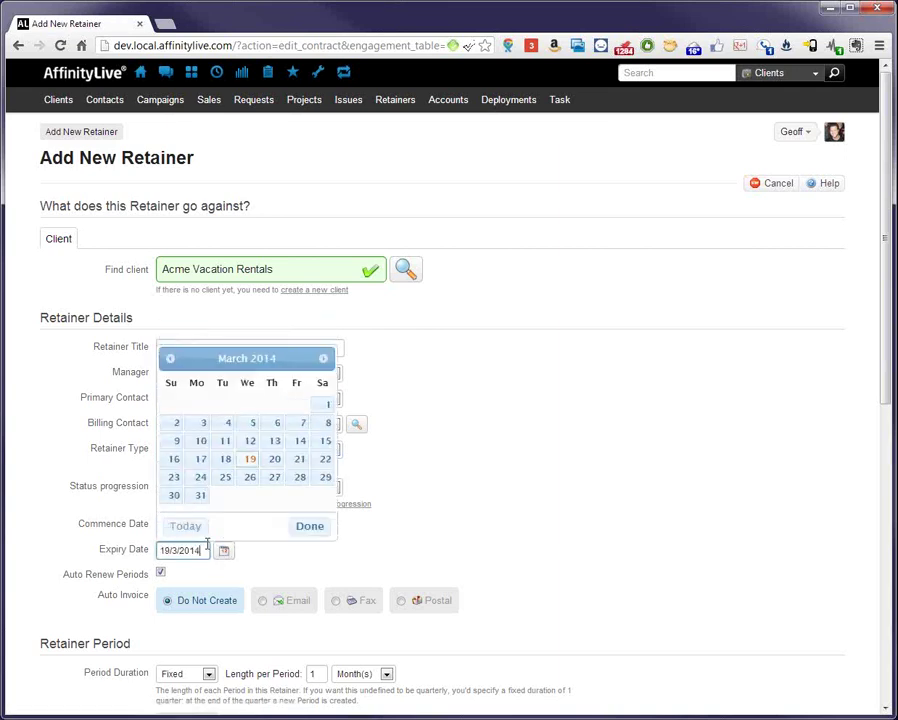
left_click(446, 508)
Set the retainer's auto invoice option to Email.
scroll(693, 520, "down", 2)
scroll(692, 520, "down", 1)
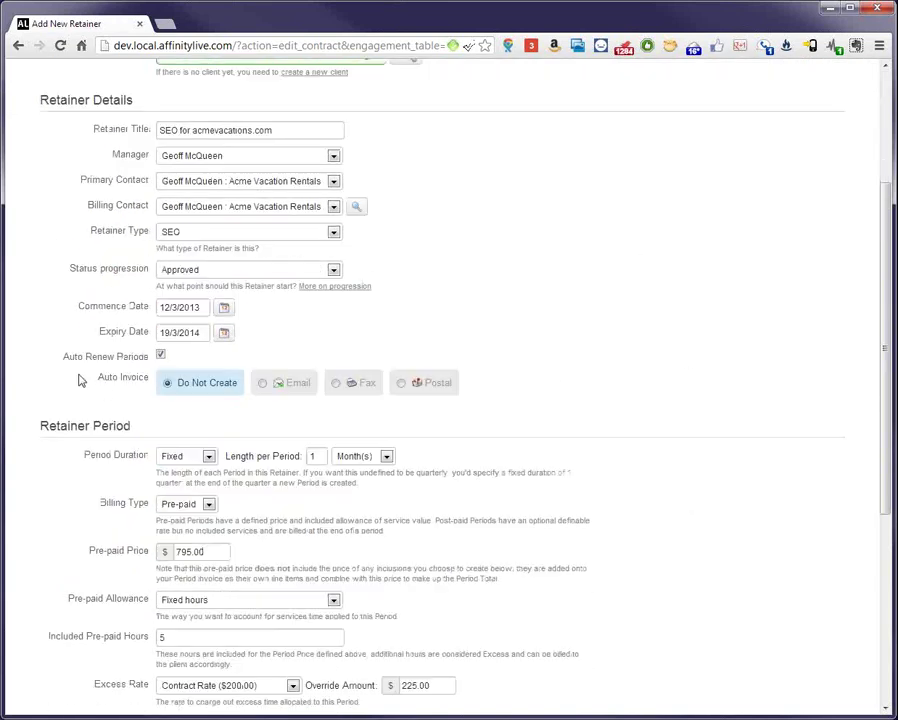
left_click_drag(65, 357, 148, 360)
left_click(141, 334)
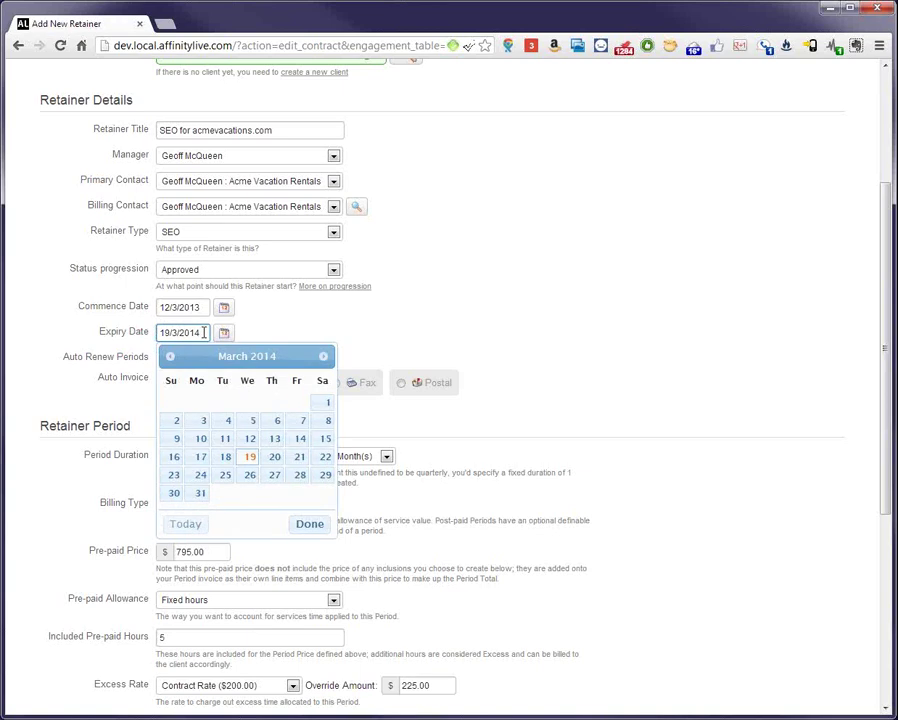
left_click(530, 338)
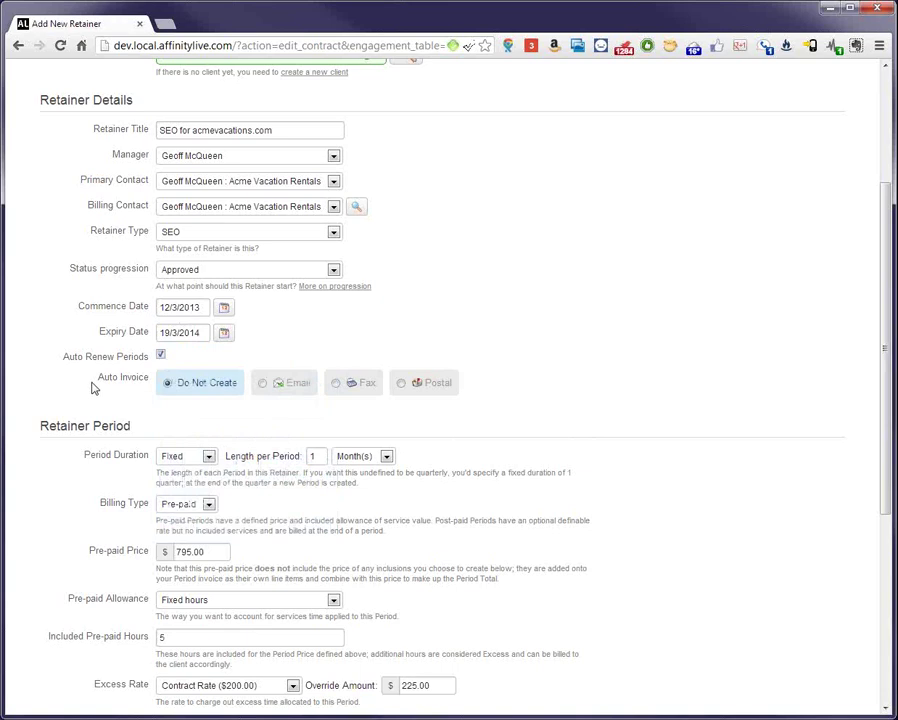
left_click_drag(101, 377, 148, 378)
left_click(133, 382)
left_click(299, 388)
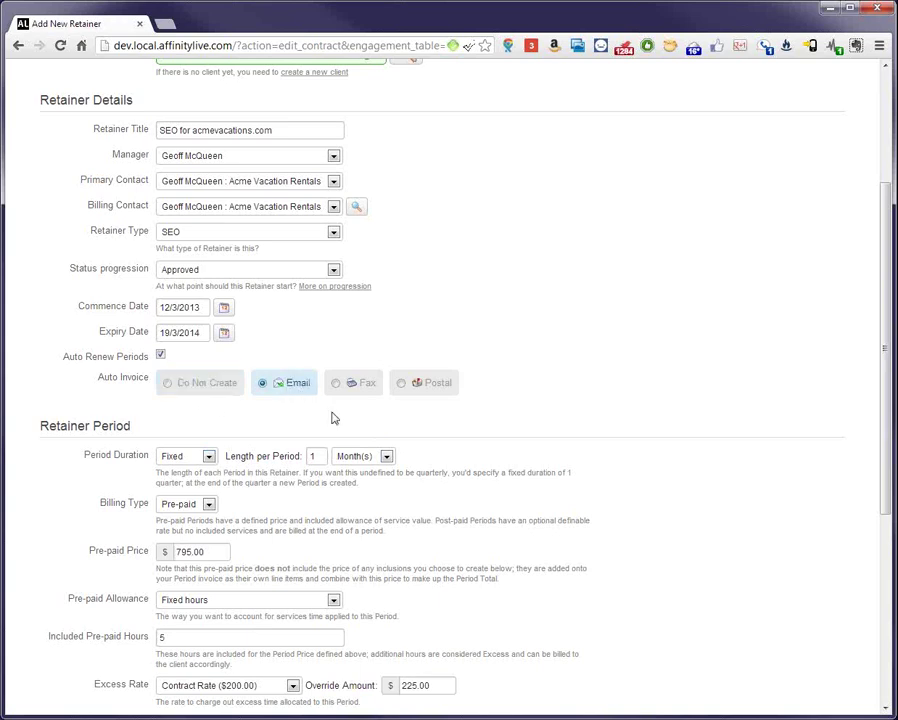
Examine the retainer period settings: duration, billing type, pre-paid price, allowance and included hours, excess rate and rollover.
scroll(672, 480, "down", 2)
scroll(672, 487, "down", 3)
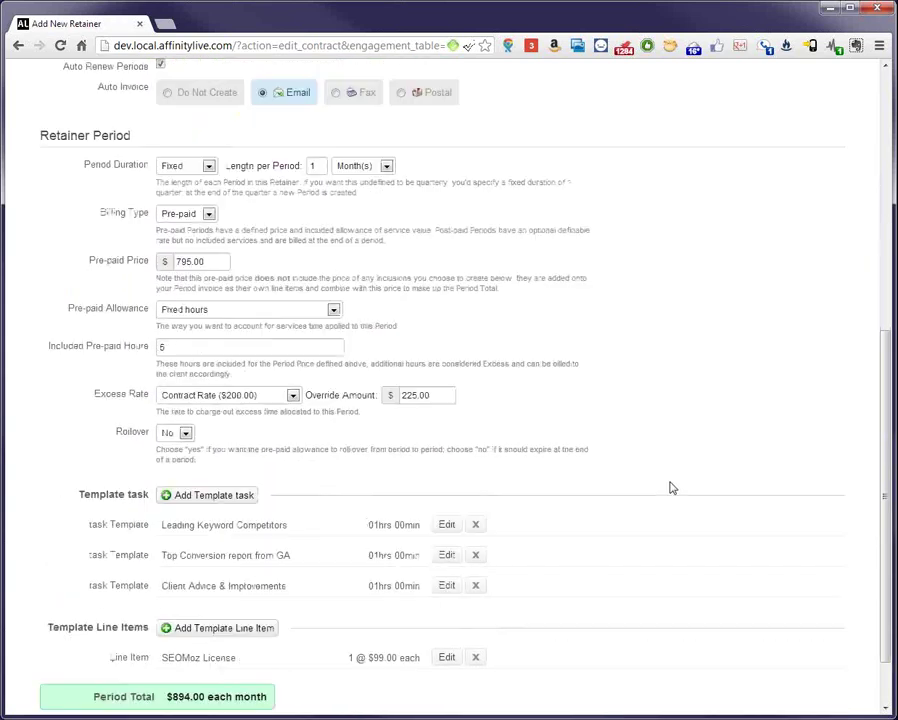
scroll(668, 484, "up", 2)
scroll(668, 484, "down", 2)
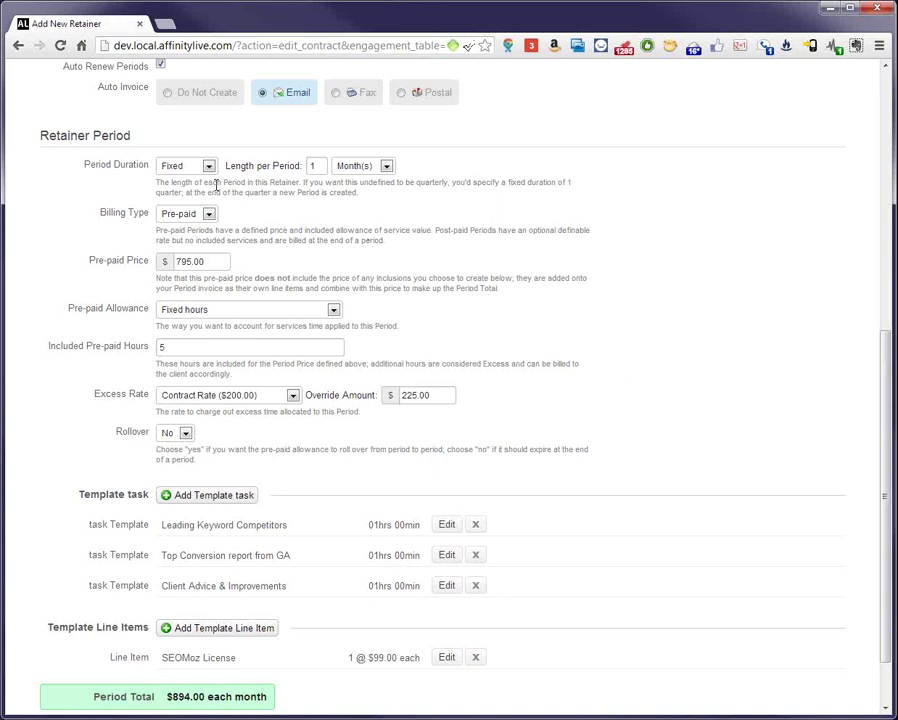
left_click(107, 170)
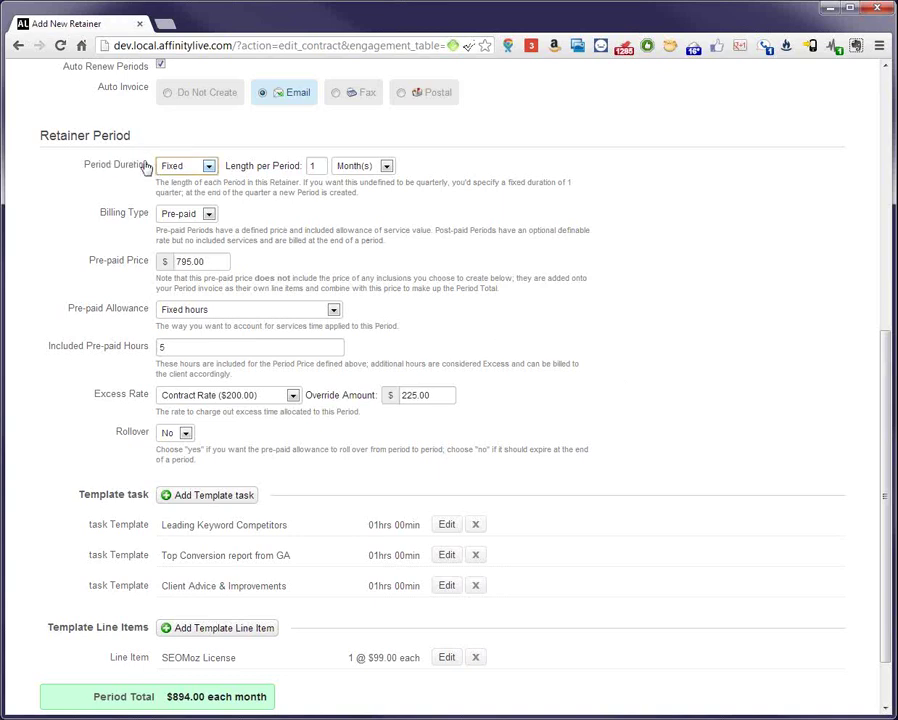
left_click(314, 166)
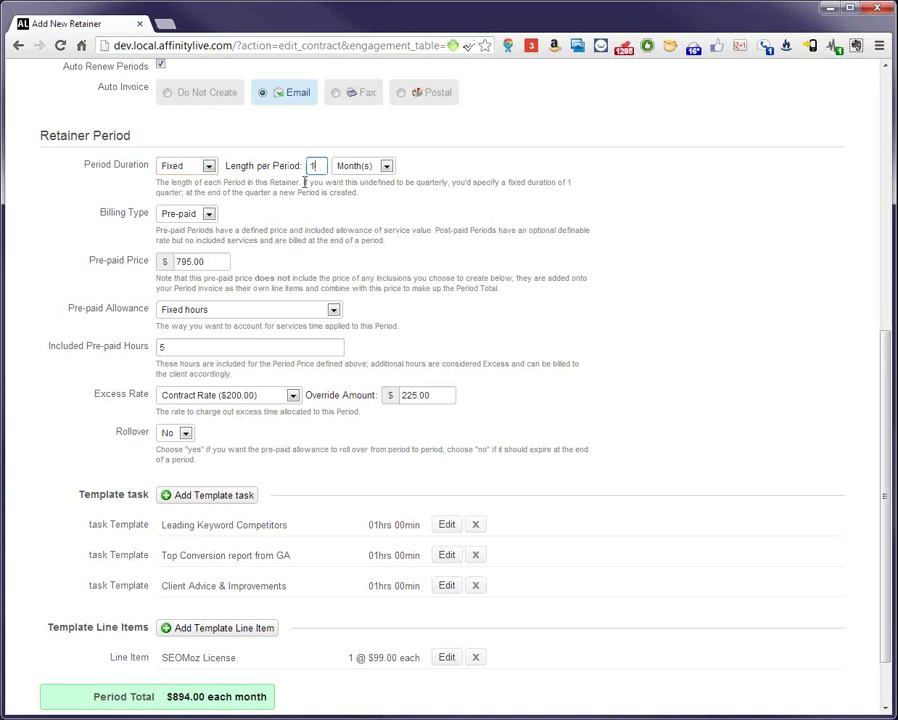
left_click(108, 213)
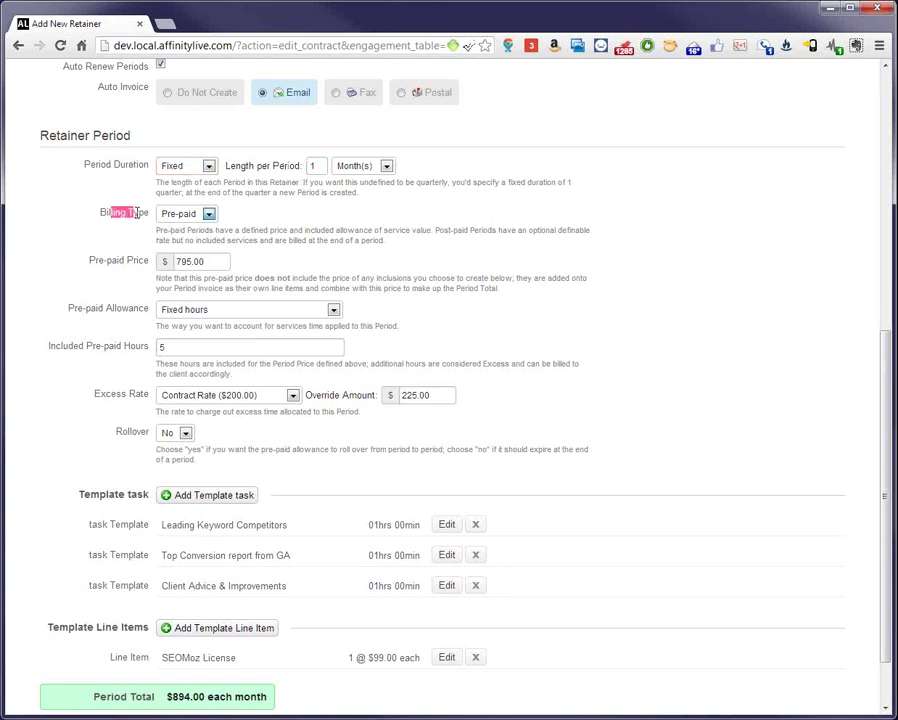
double_click(216, 261)
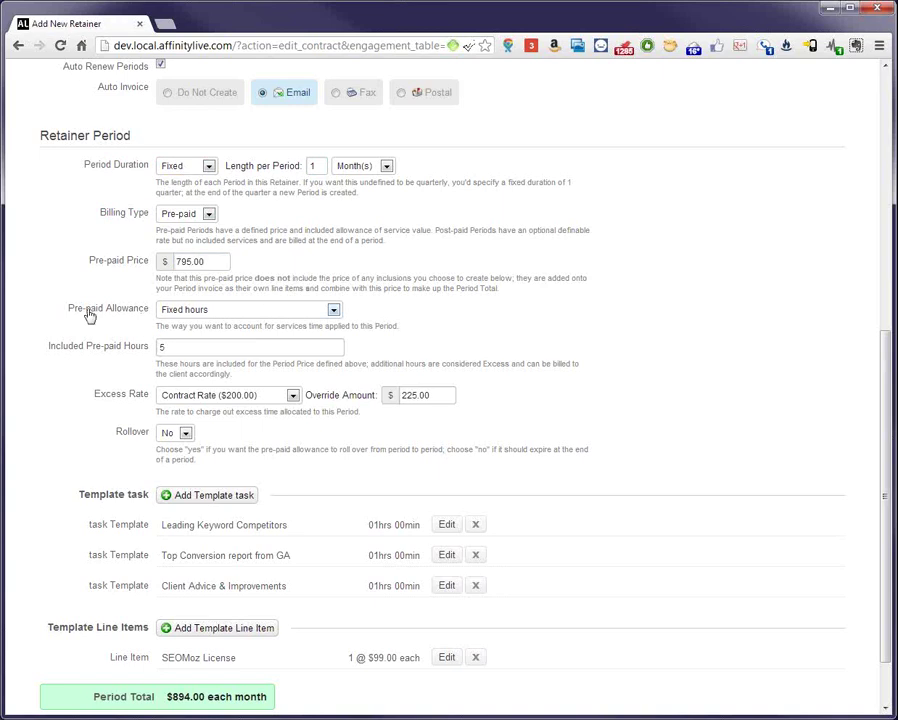
left_click_drag(88, 308, 148, 309)
left_click(136, 311)
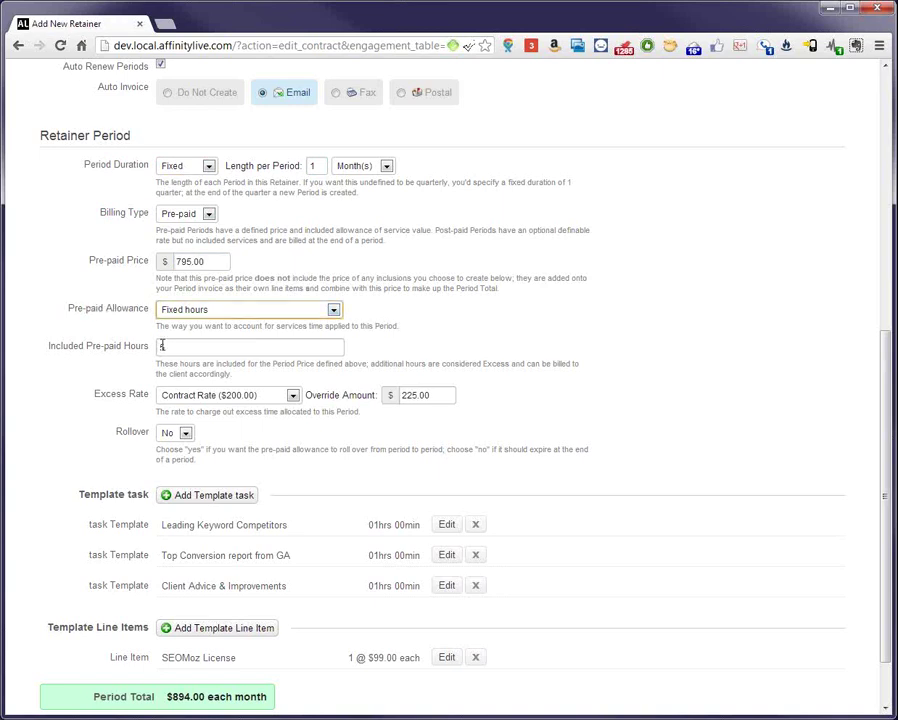
double_click(168, 347)
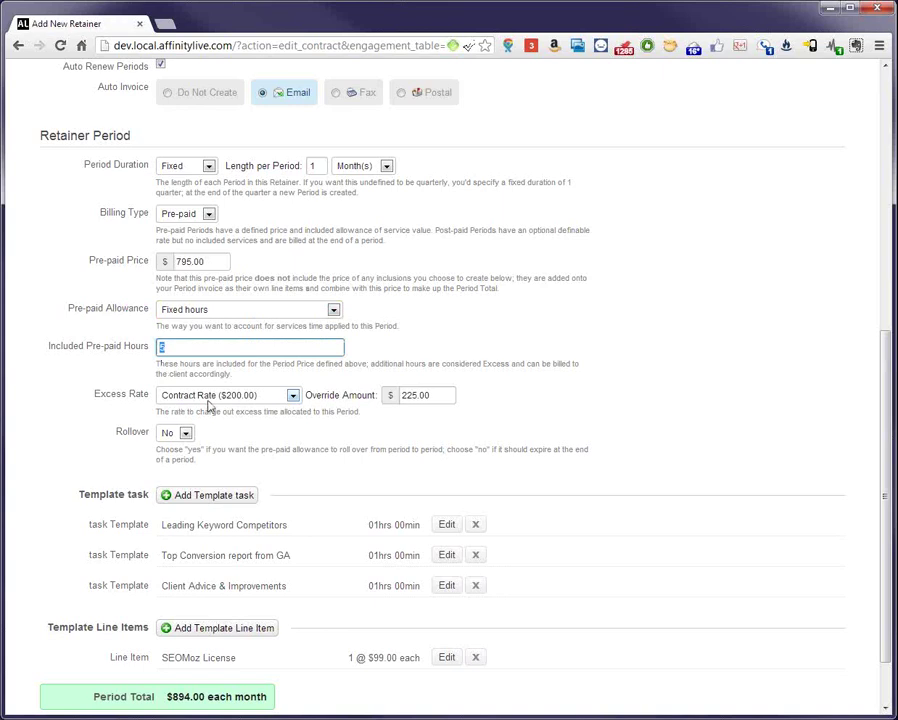
left_click(446, 395)
double_click(425, 395)
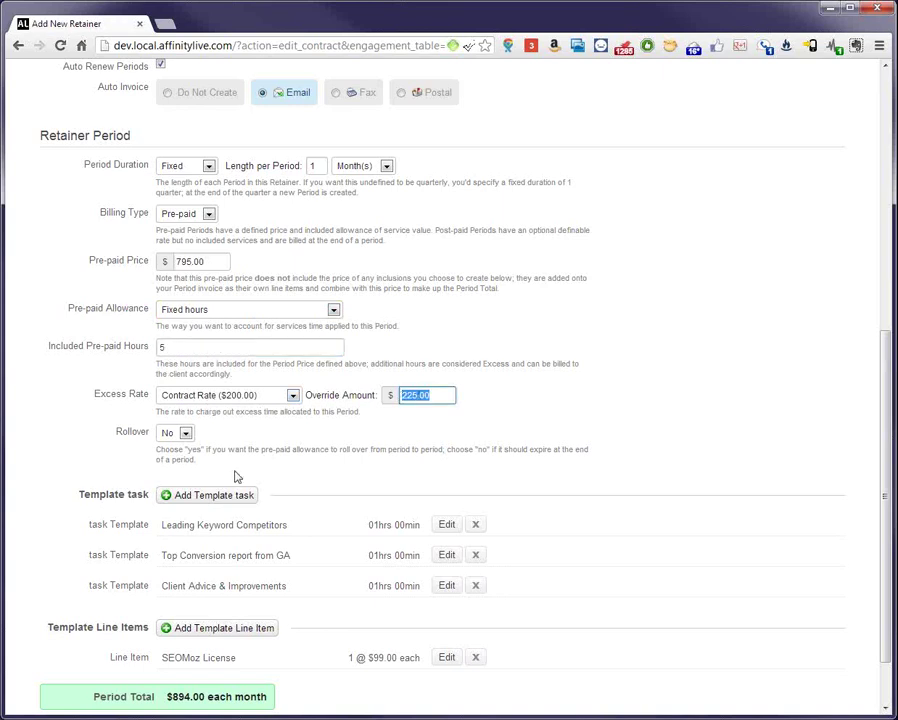
left_click_drag(116, 431, 154, 446)
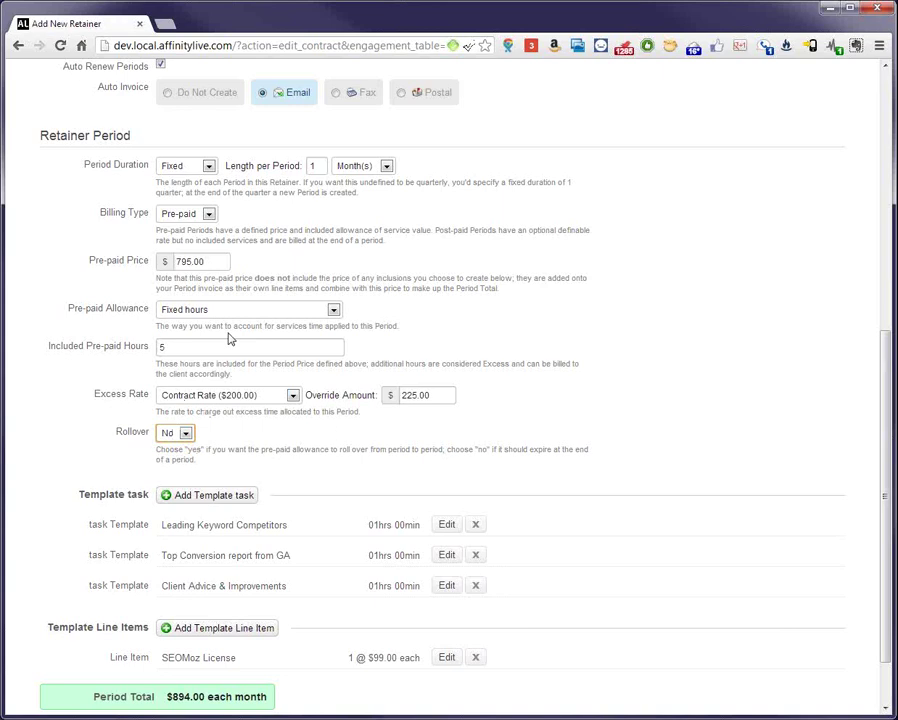
Check the options offered for period duration, billing type and pre-paid allowance, along with the pre-paid price.
left_click(203, 168)
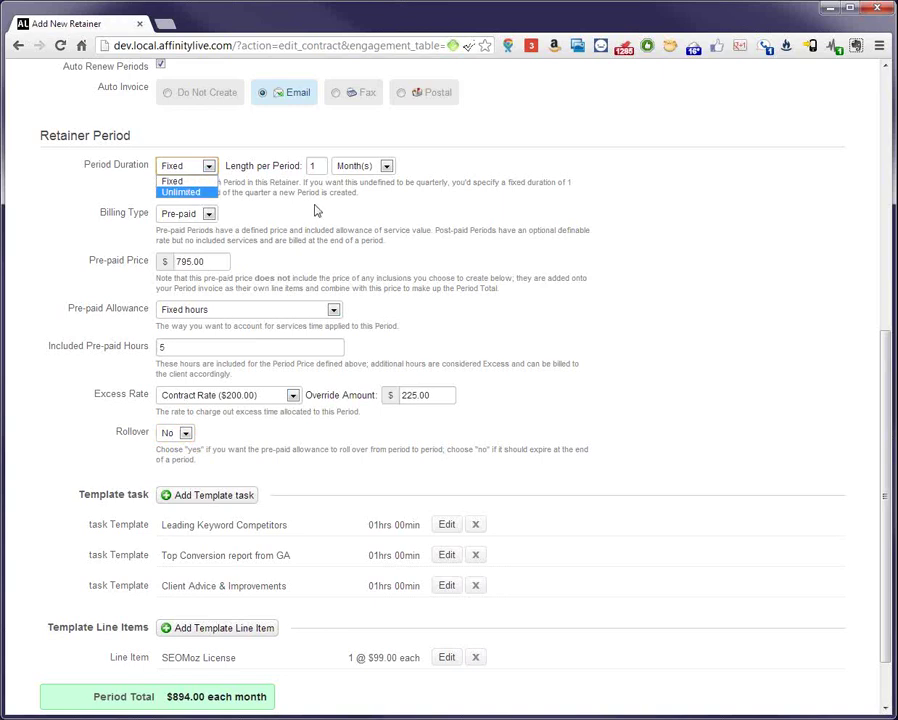
left_click(190, 214)
left_click(186, 214)
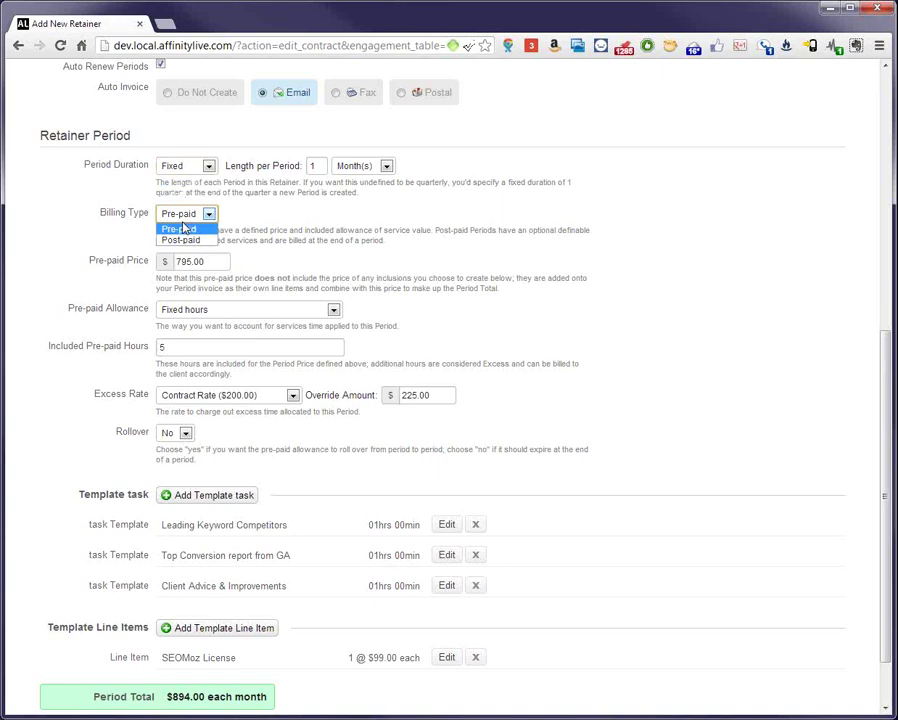
left_click(121, 257)
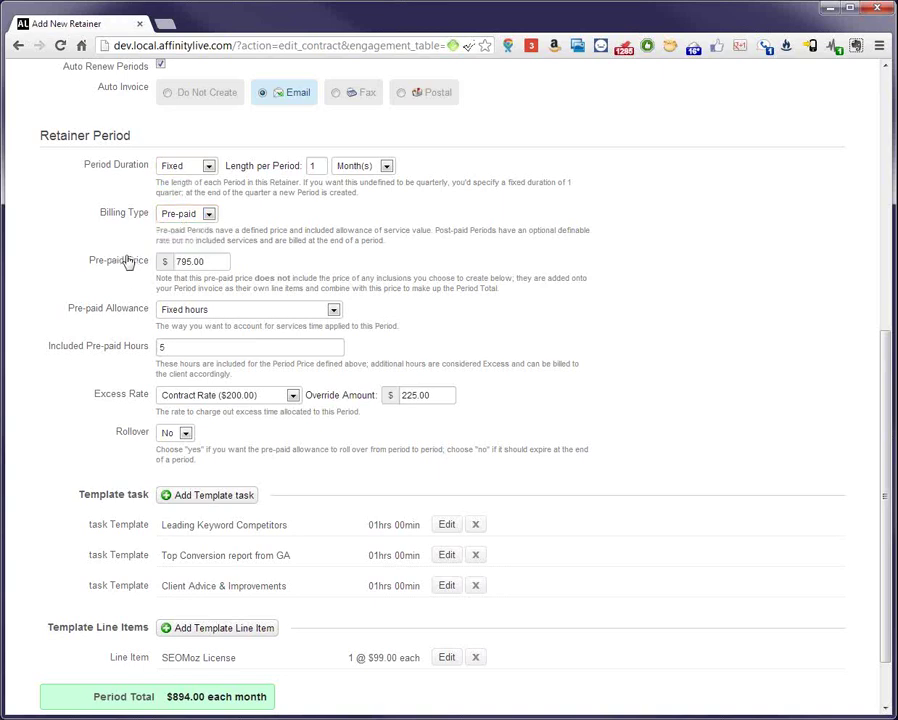
left_click(203, 314)
left_click(195, 332)
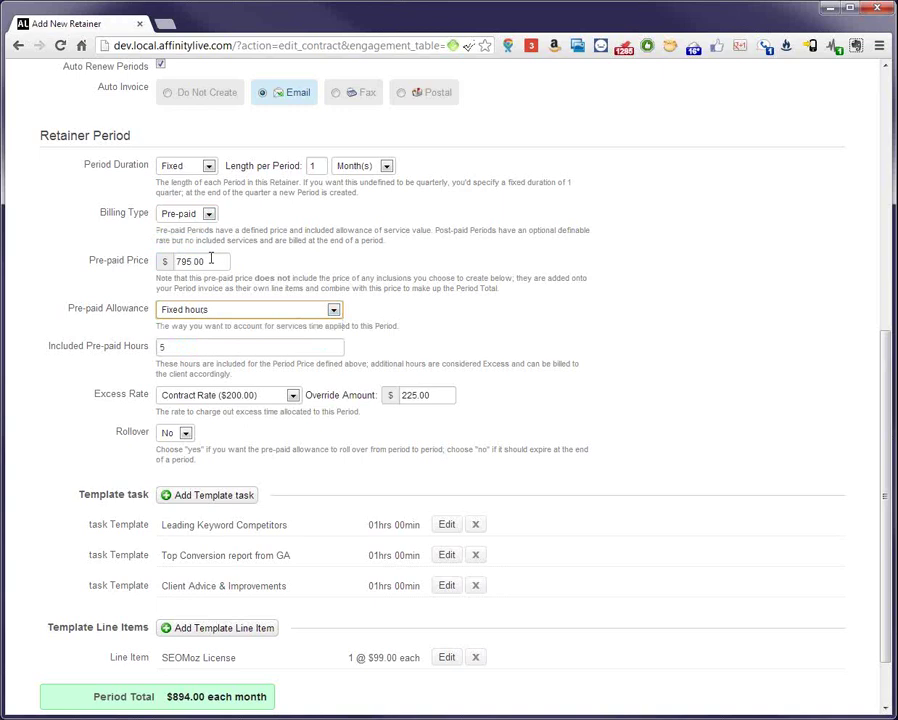
left_click_drag(210, 260, 176, 261)
Set the pre-paid allowance to Fixed value with an included pre-paid value of $1500.
left_click(253, 313)
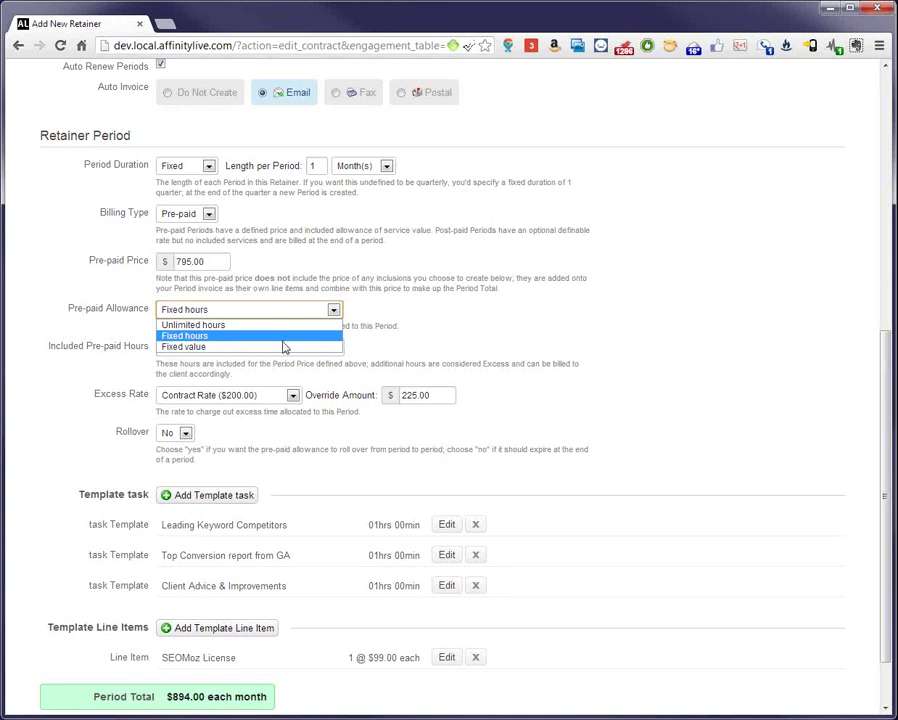
left_click(285, 347)
left_click(212, 346)
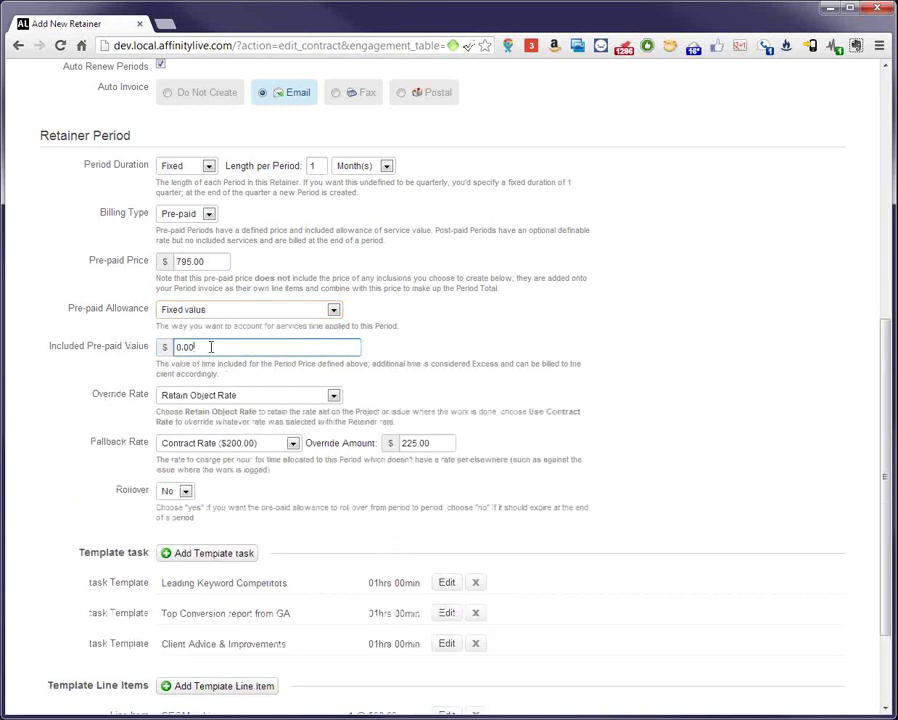
type("1500")
key("shift+Tab")
key("shift+Tab")
key("Tab")
key("Tab")
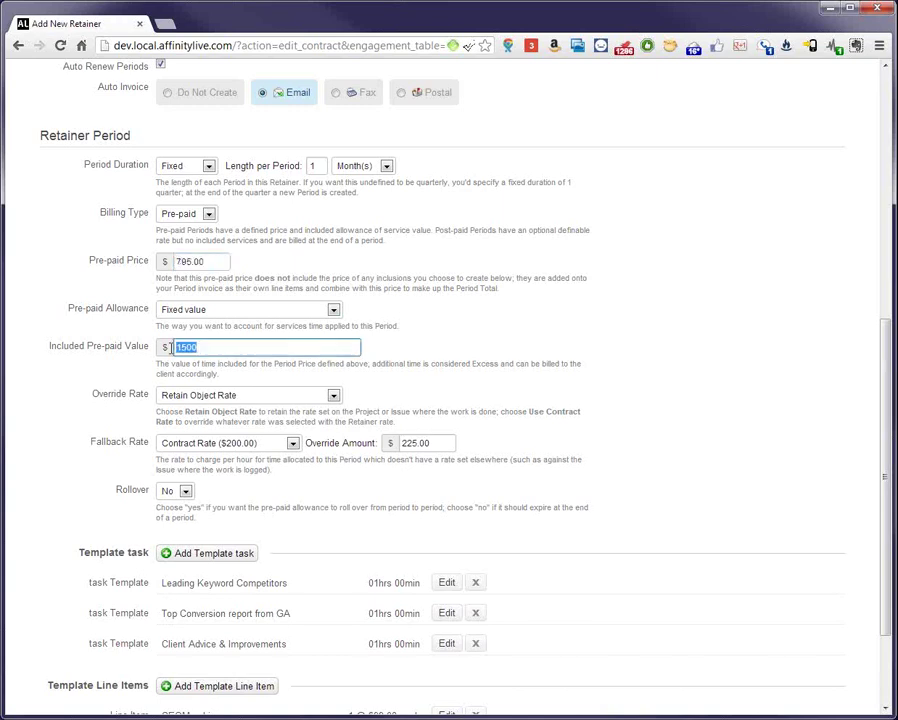
Switch the pre-paid allowance back to Fixed hours and check the period length and pre-paid price.
left_click(231, 313)
left_click(226, 336)
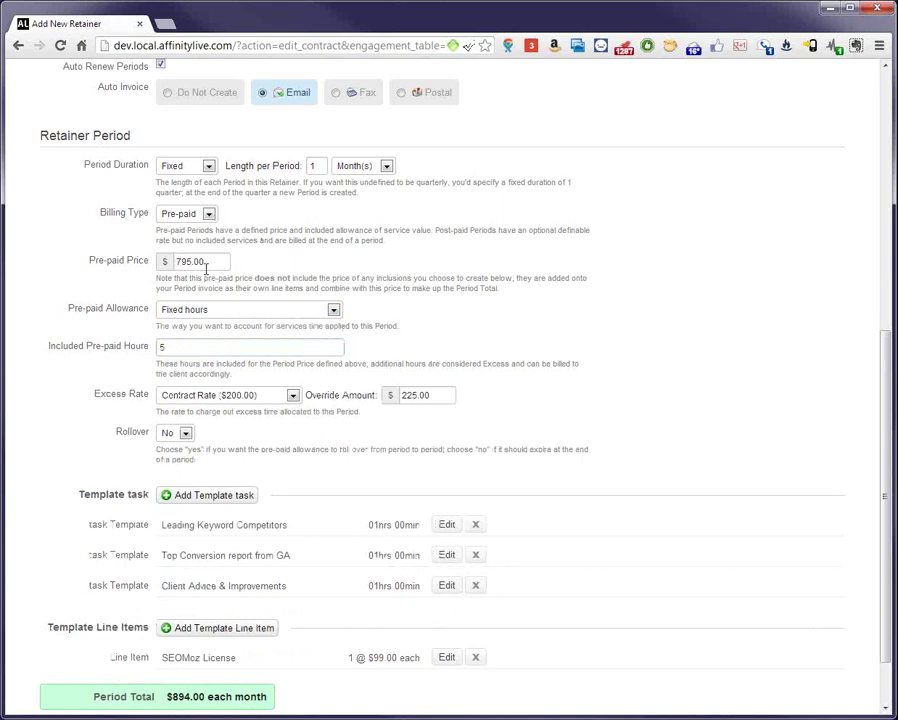
left_click_drag(323, 172, 300, 172)
left_click_drag(201, 264, 180, 264)
left_click(313, 267)
Examine the retainer's template tasks and the estimated time allotted to each one.
scroll(611, 413, "down", 2)
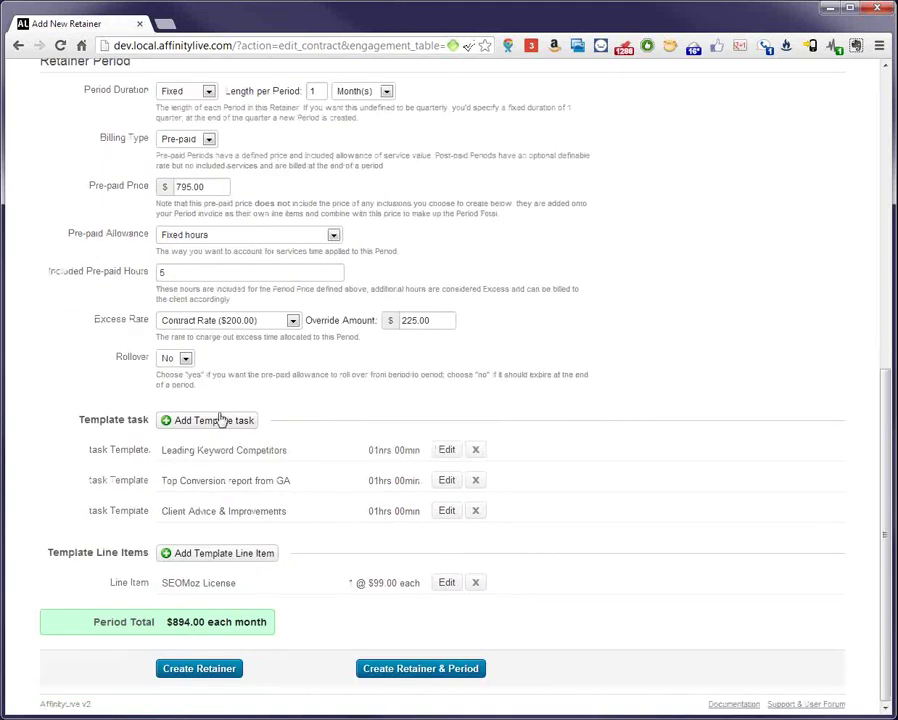
left_click_drag(80, 420, 150, 418)
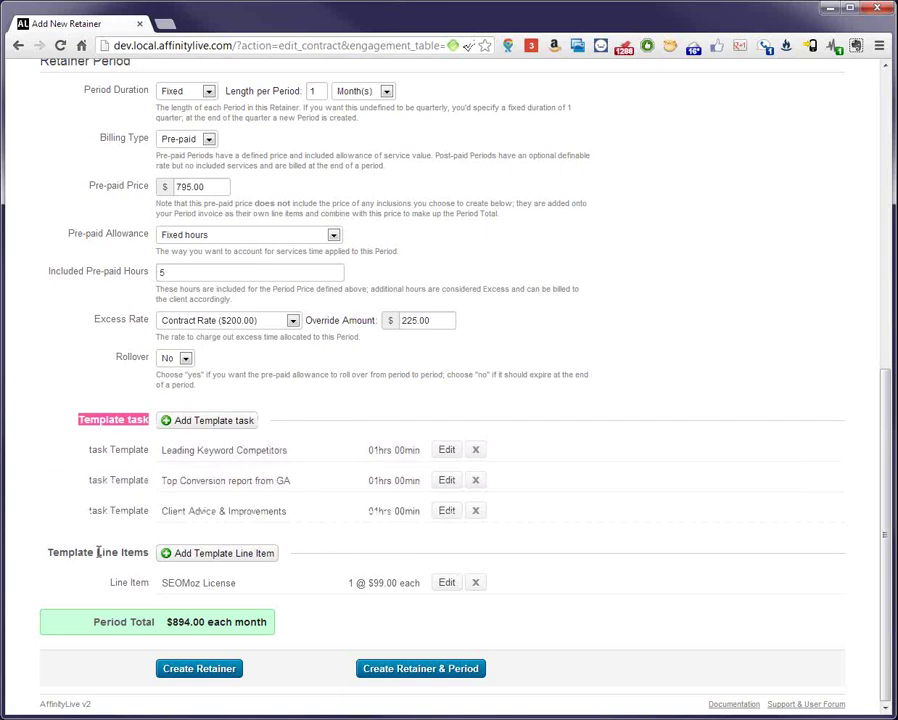
left_click(162, 451)
left_click_drag(162, 451, 290, 451)
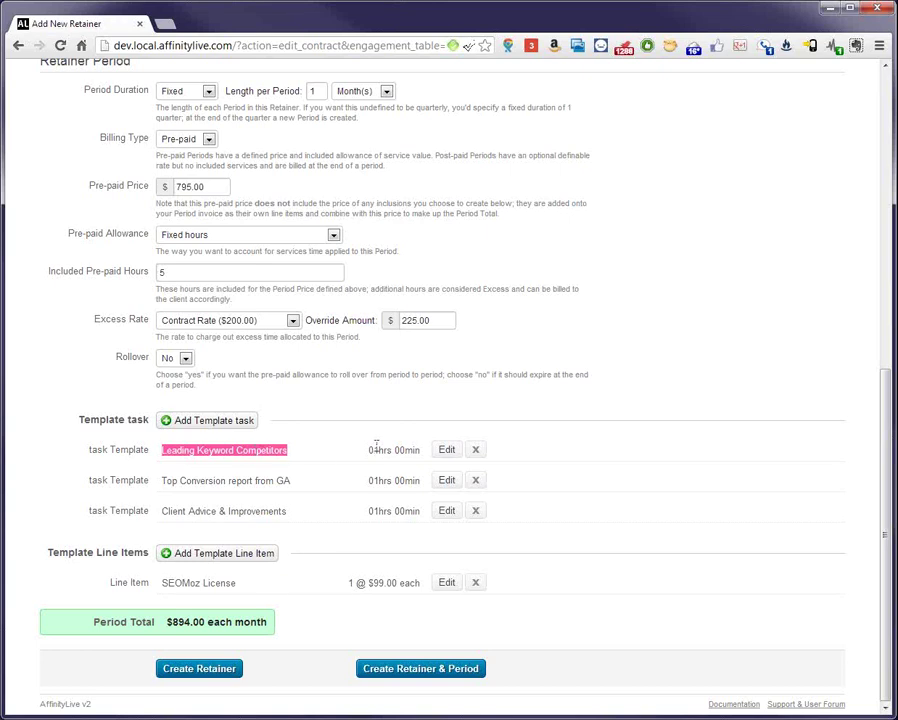
left_click_drag(368, 450, 404, 450)
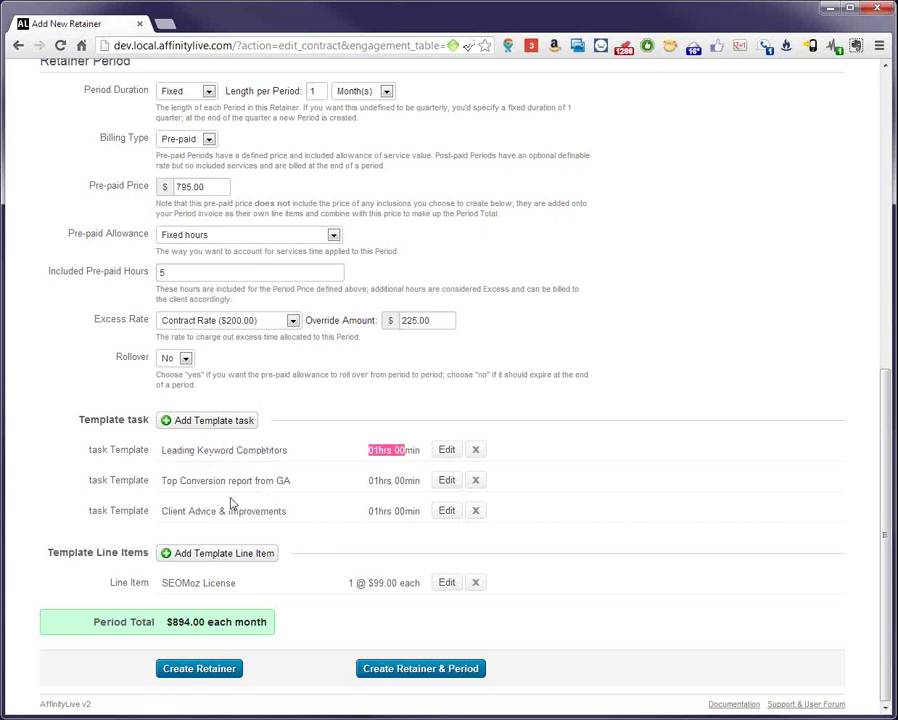
left_click_drag(172, 480, 296, 486)
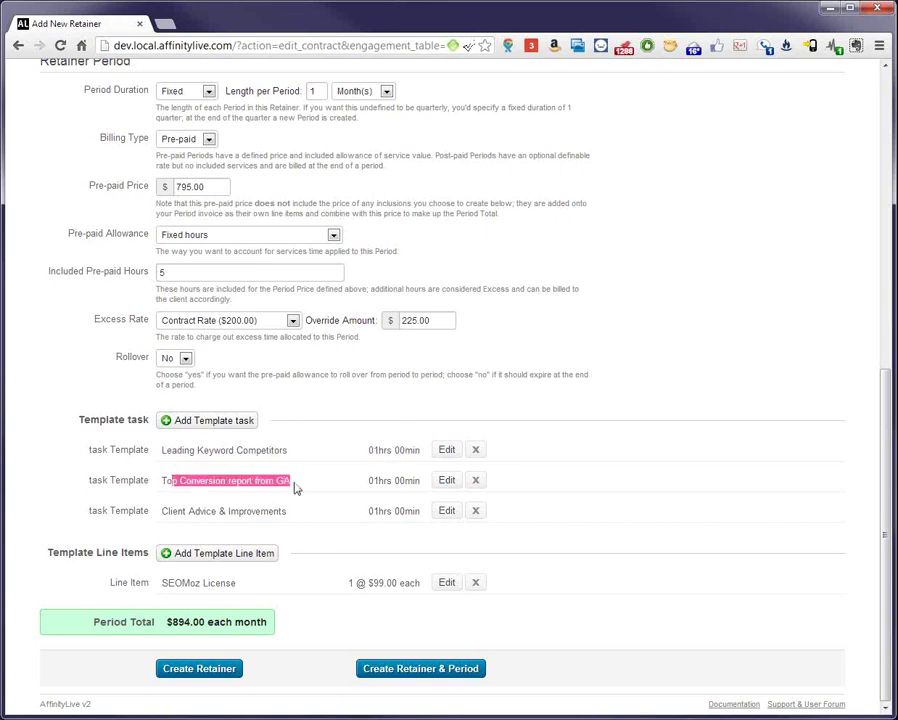
left_click_drag(369, 481, 413, 481)
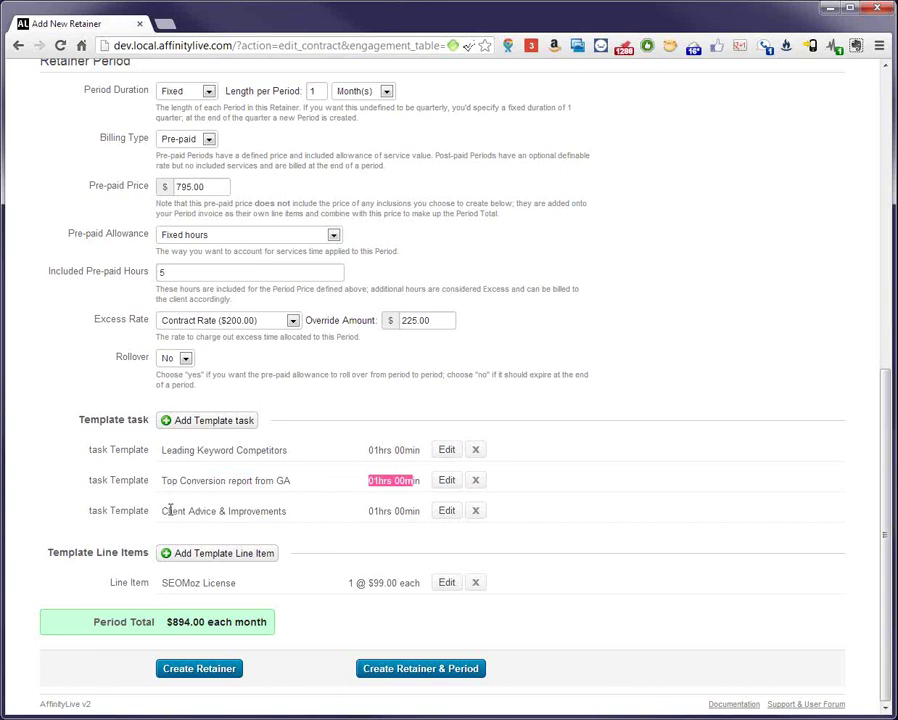
left_click_drag(166, 509, 284, 508)
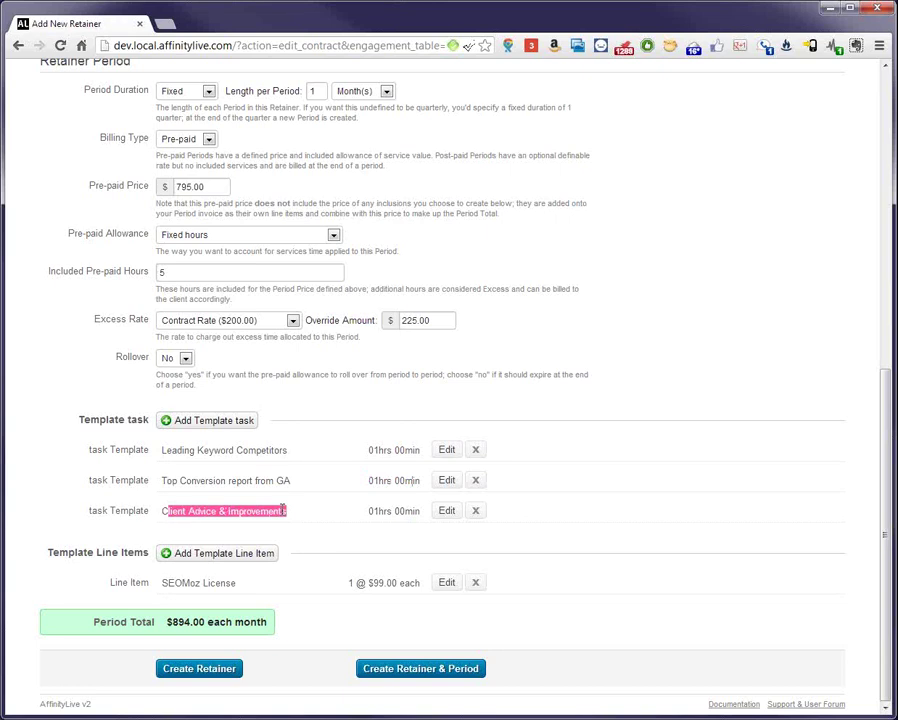
left_click(283, 509)
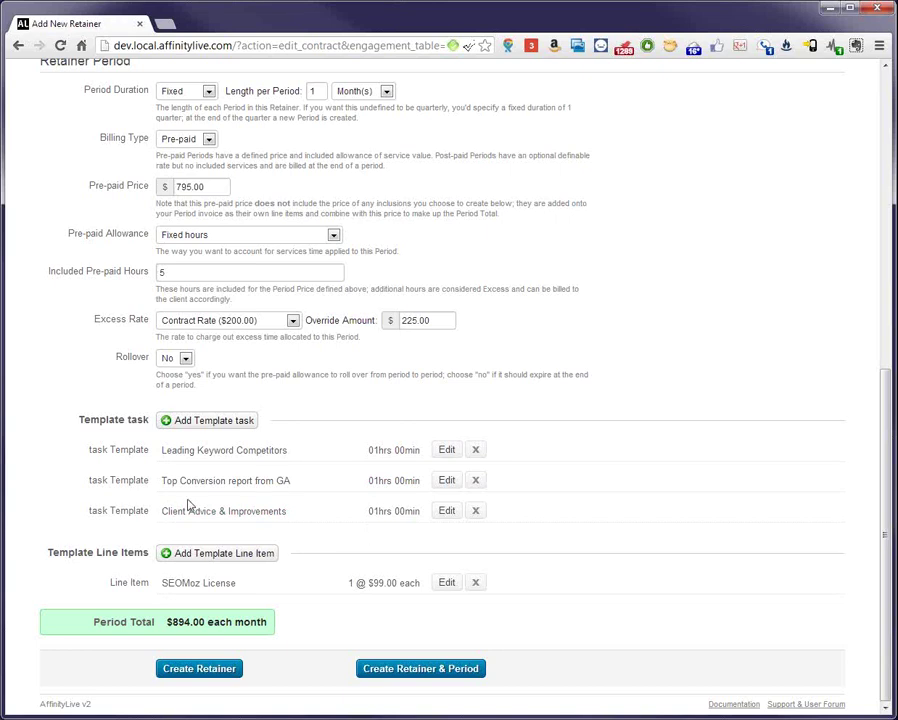
left_click_drag(168, 481, 272, 481)
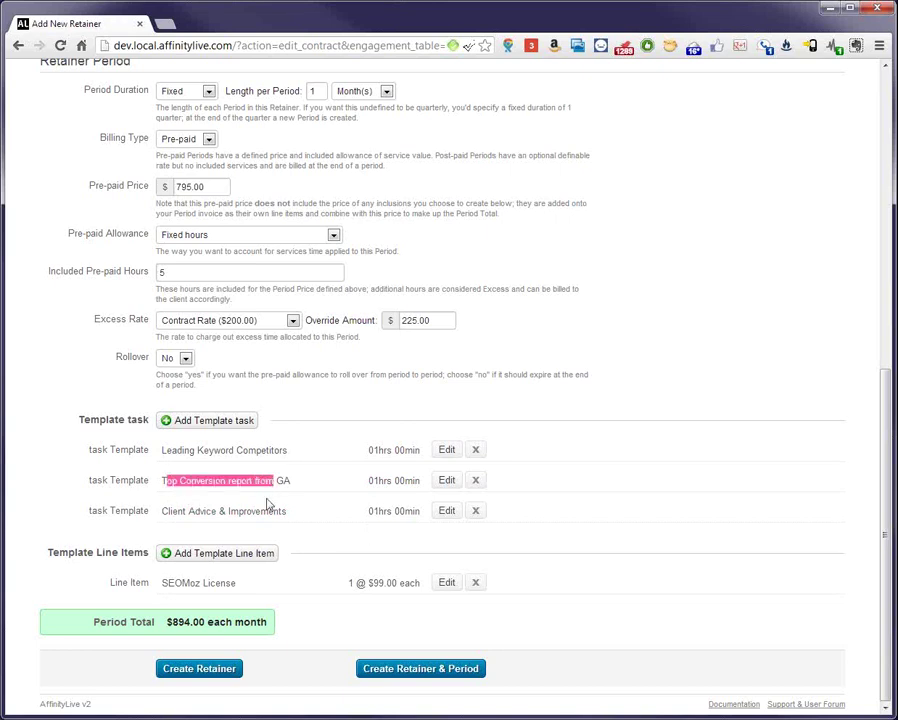
left_click(183, 453)
left_click_drag(183, 453, 257, 452)
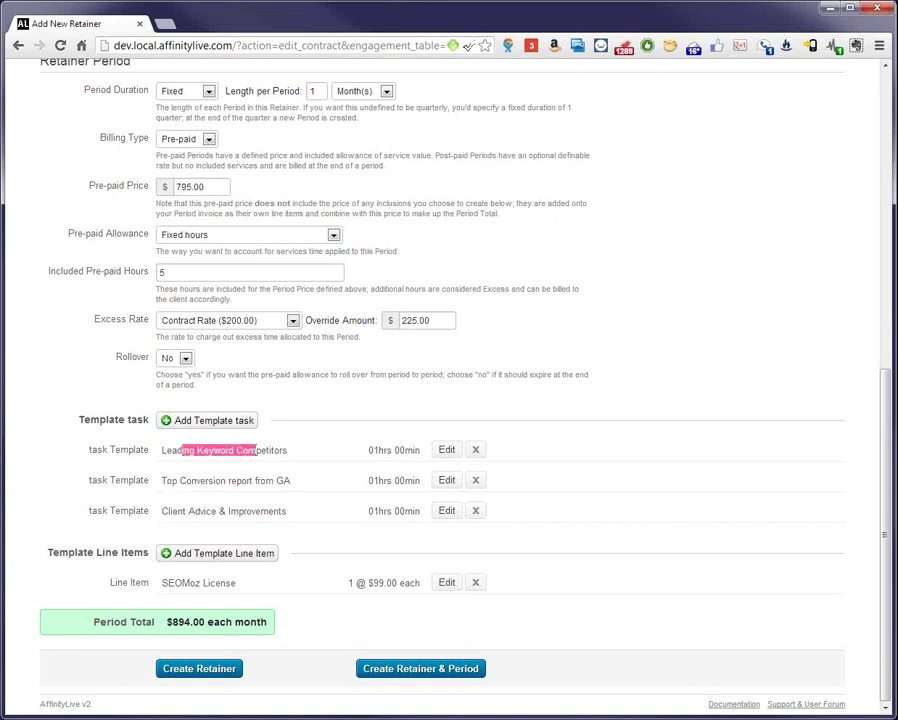
left_click(261, 451)
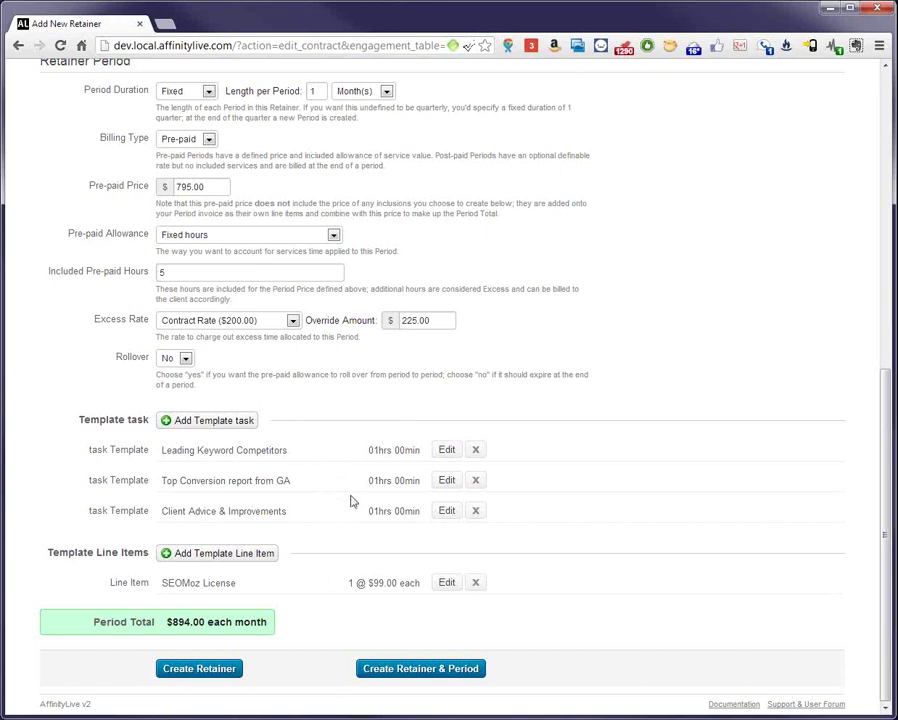
Check the start and due date options of the Leading Keyword Competitors template task, leaving it without saving.
left_click(447, 451)
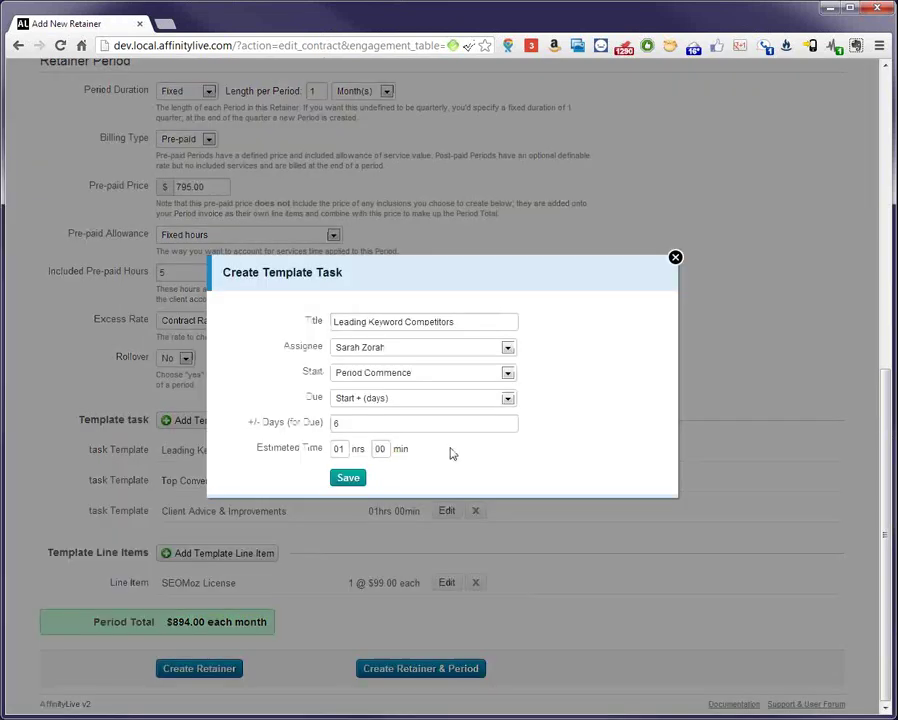
left_click(419, 373)
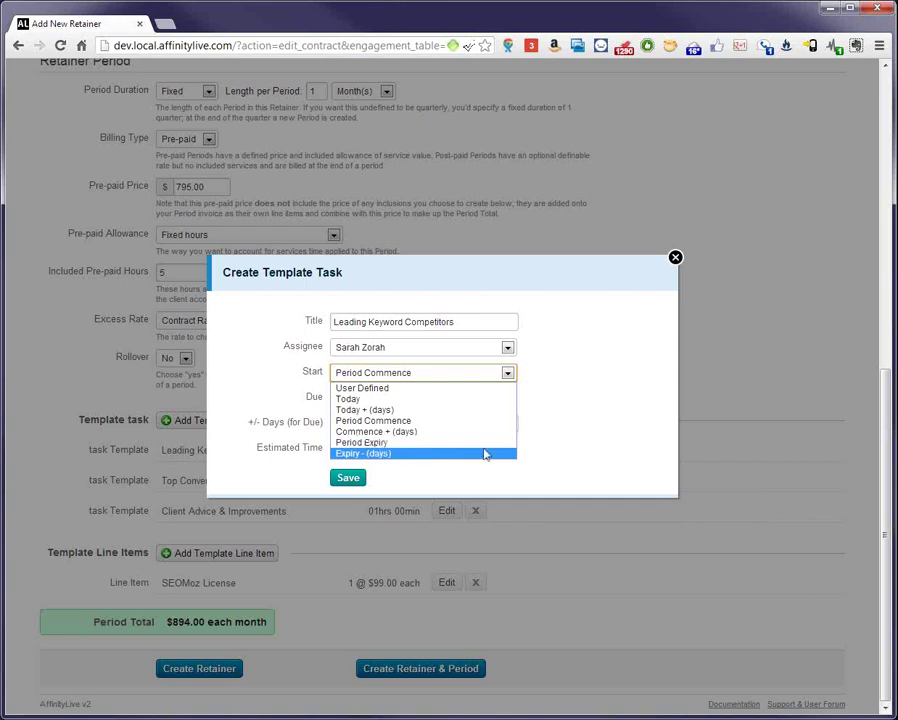
left_click(581, 421)
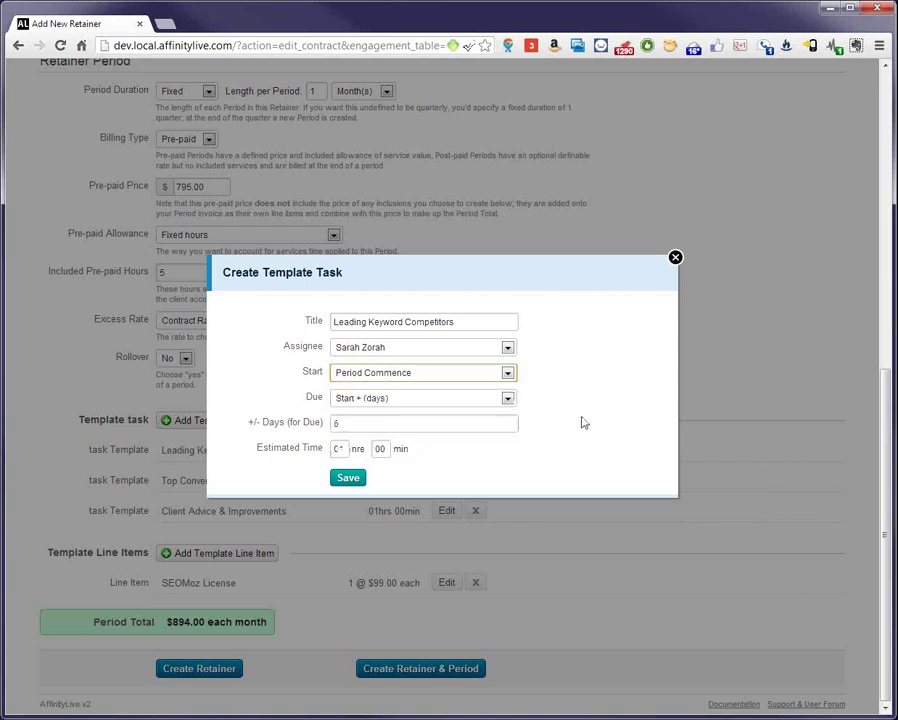
left_click(380, 402)
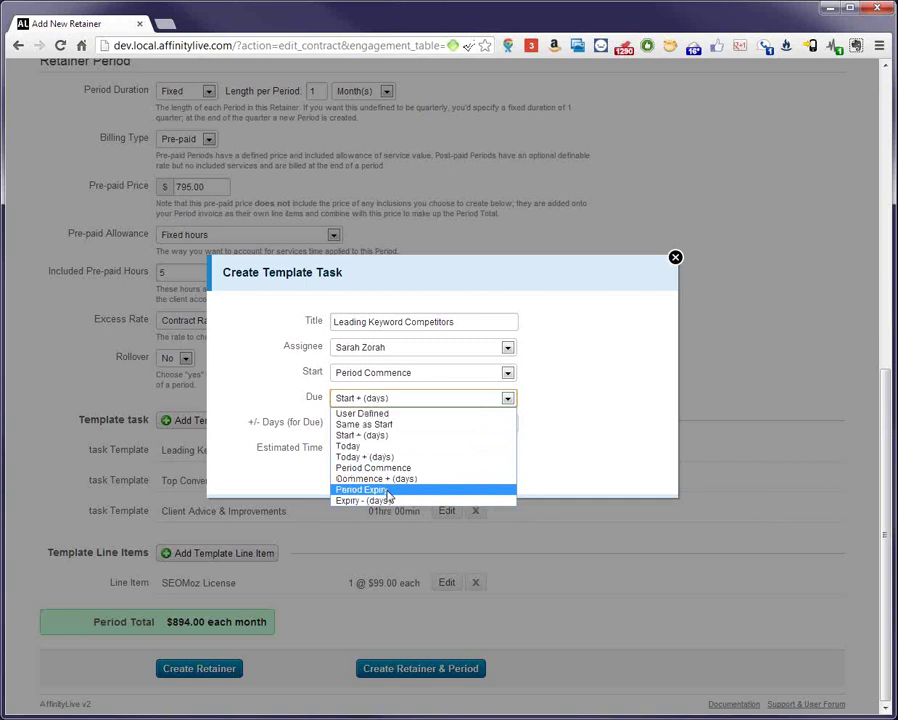
left_click(549, 360)
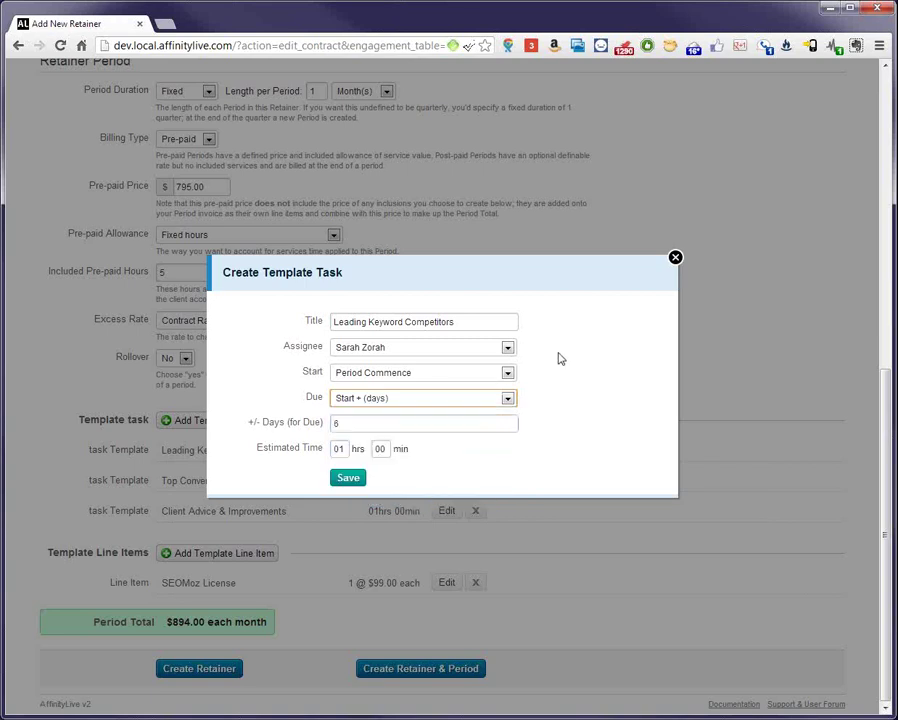
left_click(676, 259)
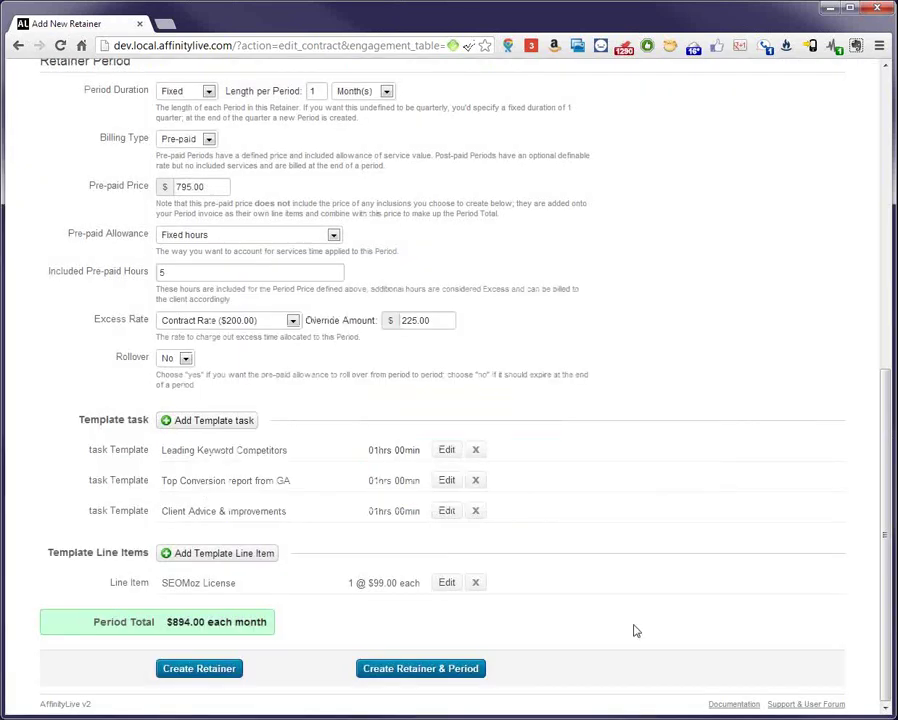
Create the retainer together with its first period and enter the comment "They want to be the best at selling to warner bros characters".
left_click(408, 676)
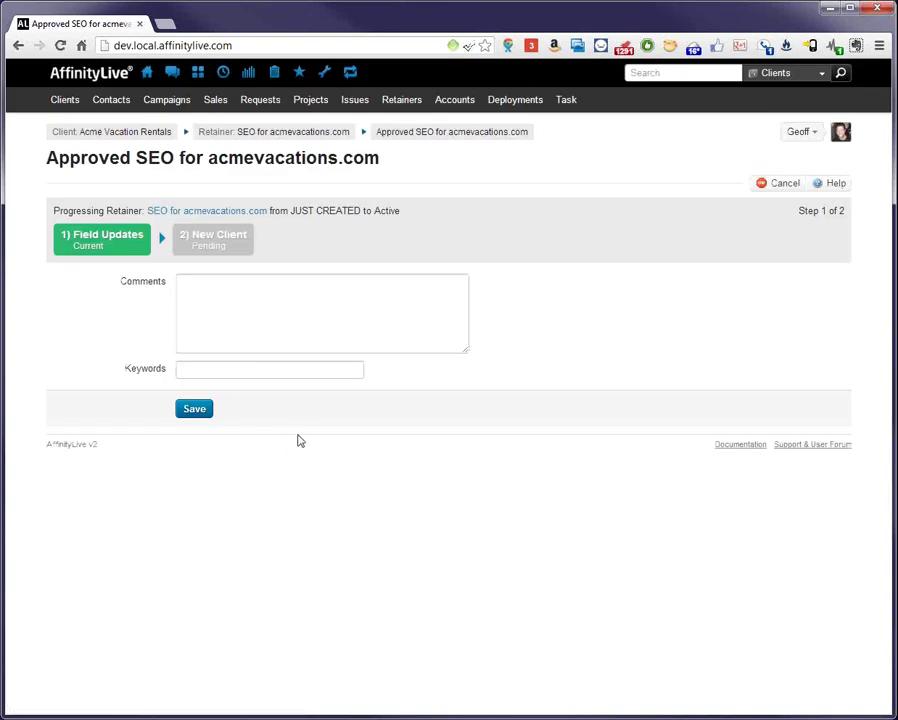
left_click(317, 300)
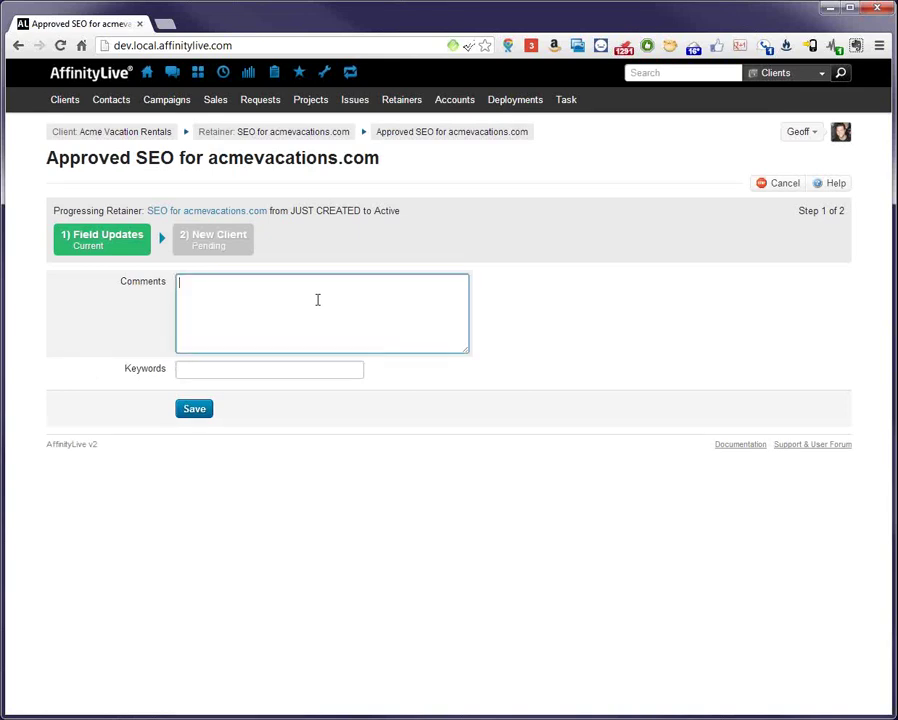
type("They want to")
key("BackSpace")
key("BackSpace")
key("BackSpace")
type("t to be the best at selling to")
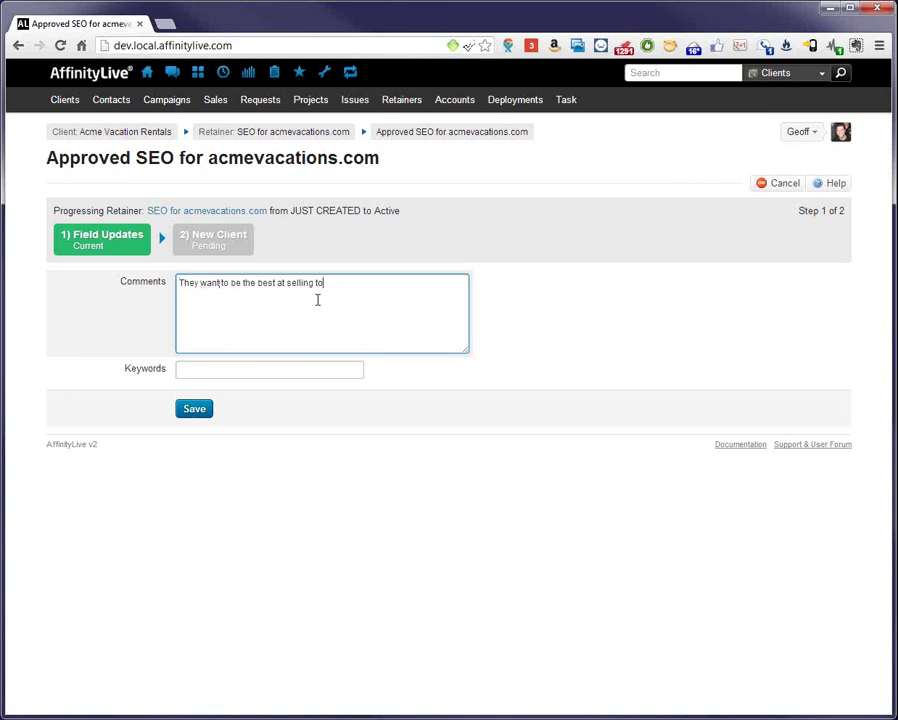
type(" warner bros characters")
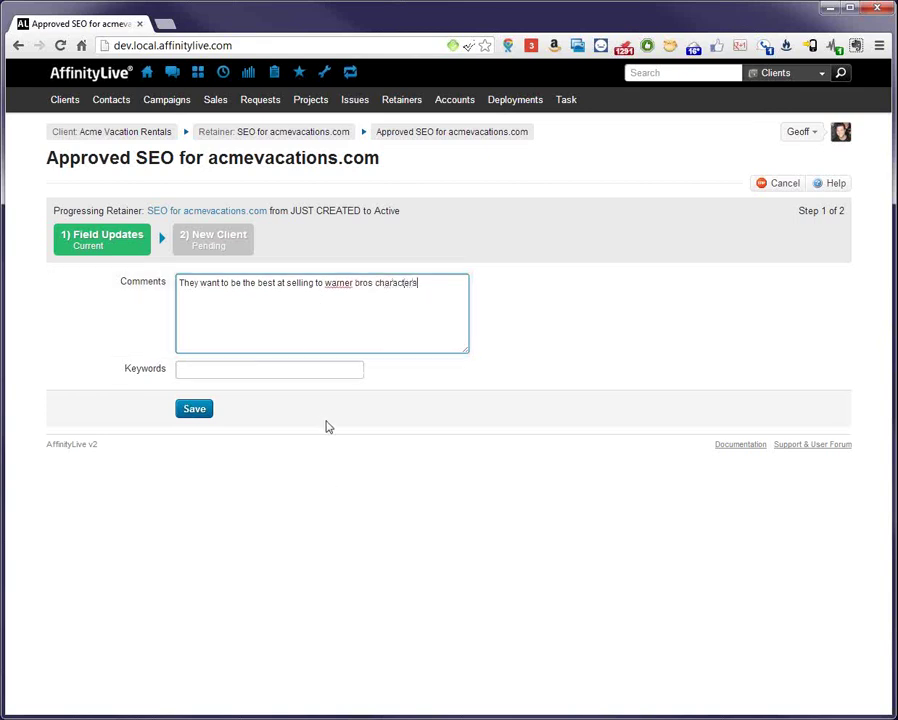
Enter the keywords "bugs bunny, elmer fudd, road runner, vacation" and save the field updates.
left_click(317, 369)
type("bug")
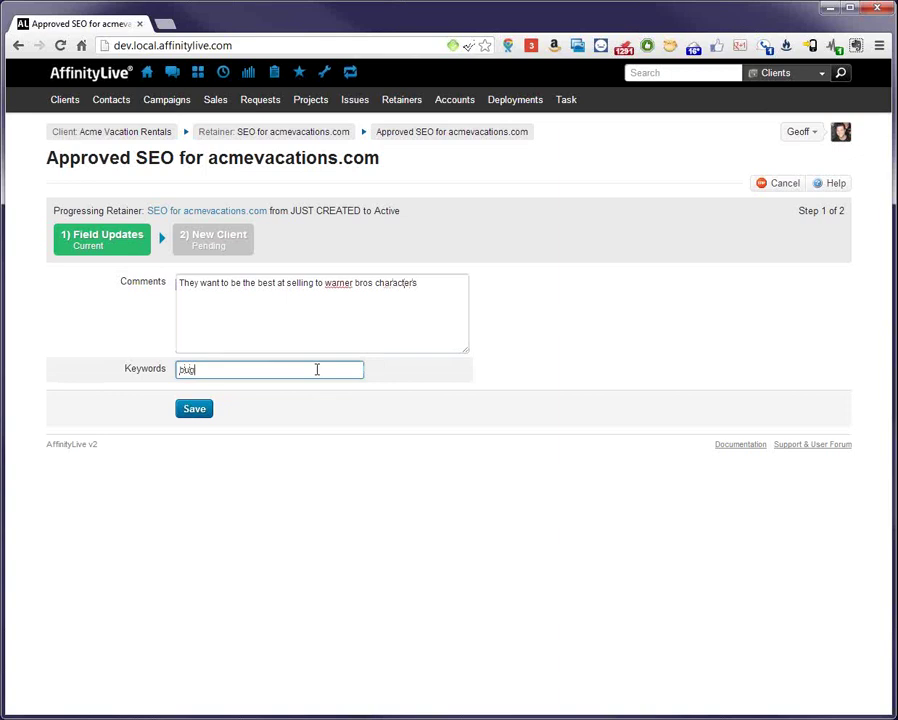
type("s bunny, el")
key("BackSpace")
key("BackSpace")
type("elmer fudd, ")
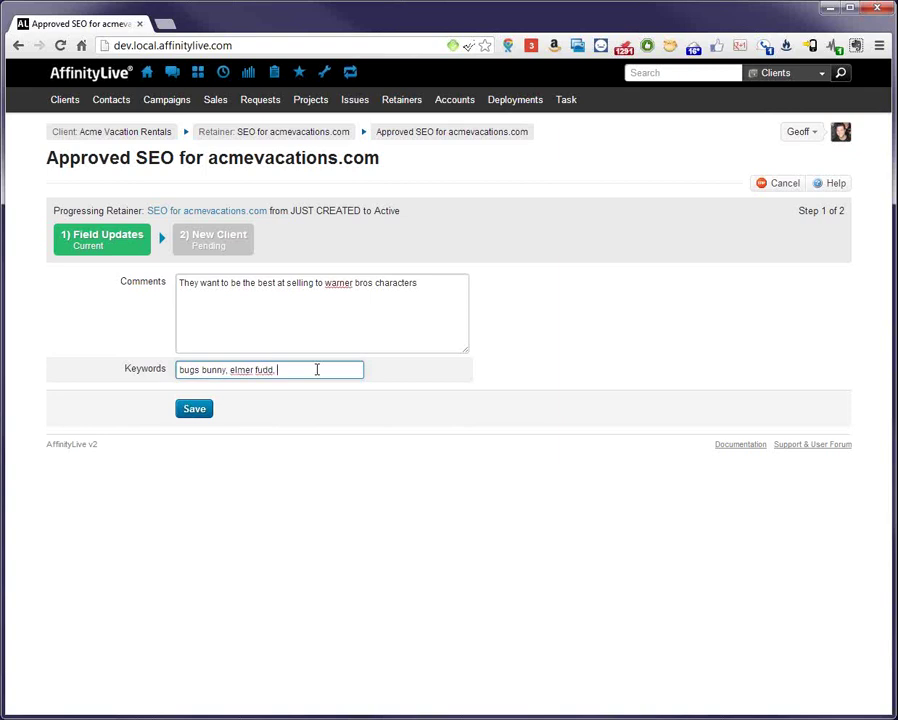
type("road runner, vacation")
left_click(198, 411)
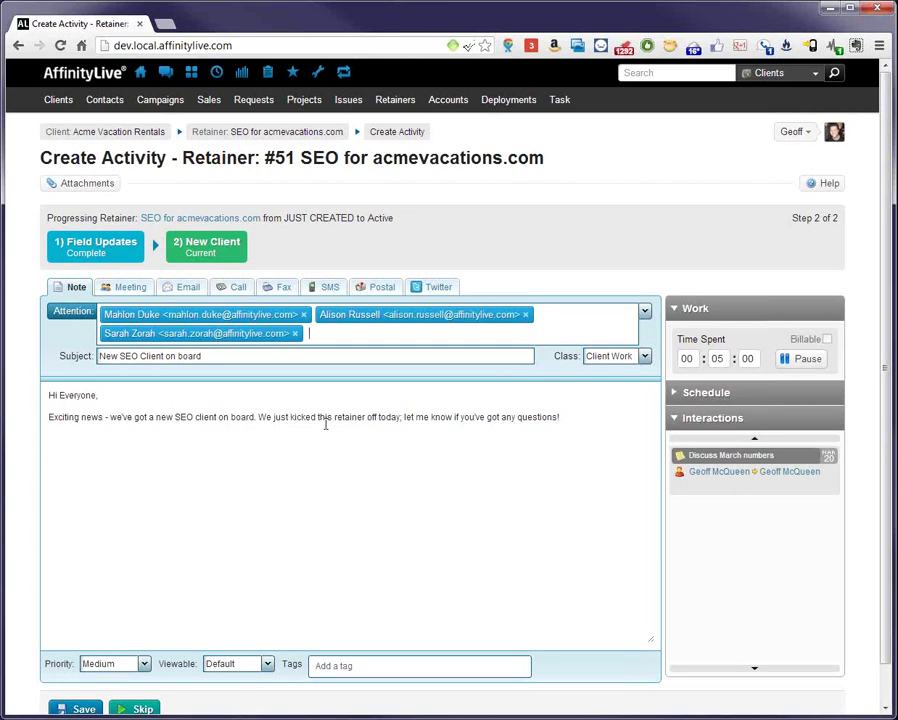
Skip the New Client activity note to finish progressing the retainer to Active.
scroll(310, 490, "down", 1)
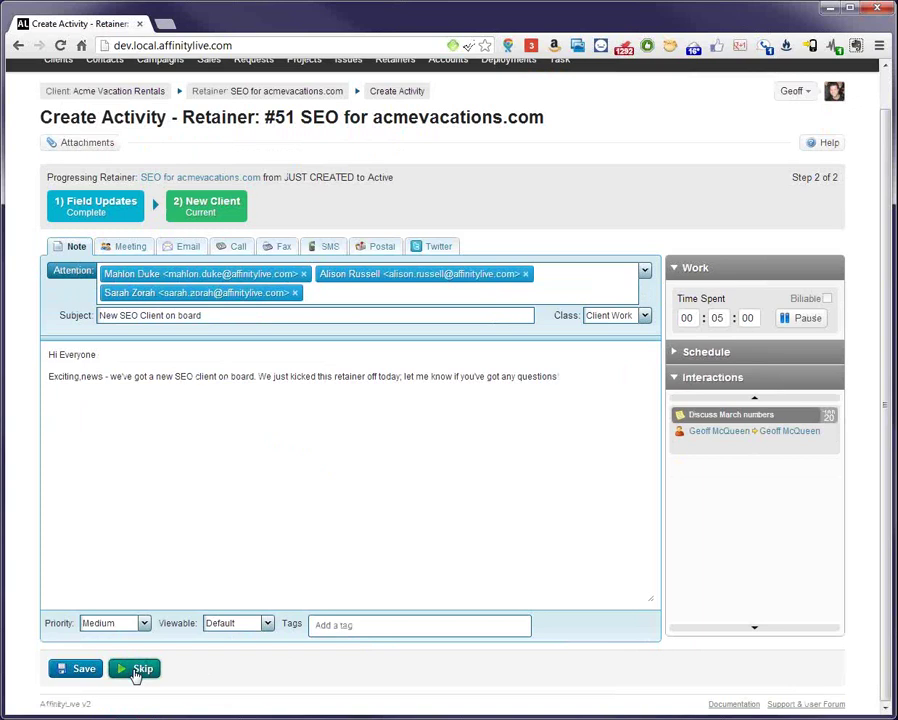
left_click(136, 670)
left_click(443, 398)
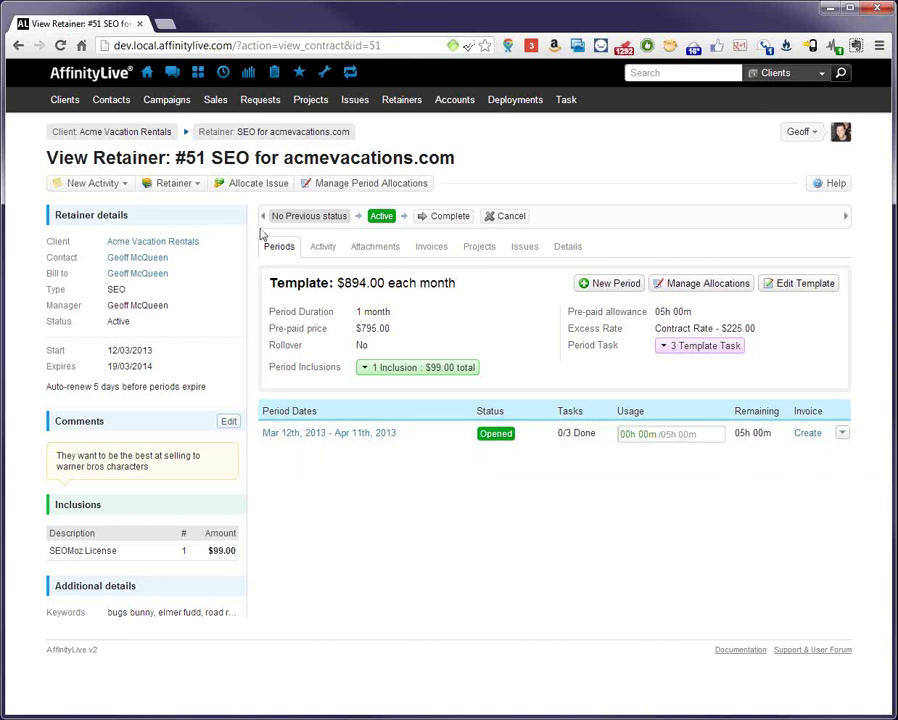
Review the new retainer's title, monthly template total, pre-paid price and period inclusions.
left_click_drag(218, 158, 472, 152)
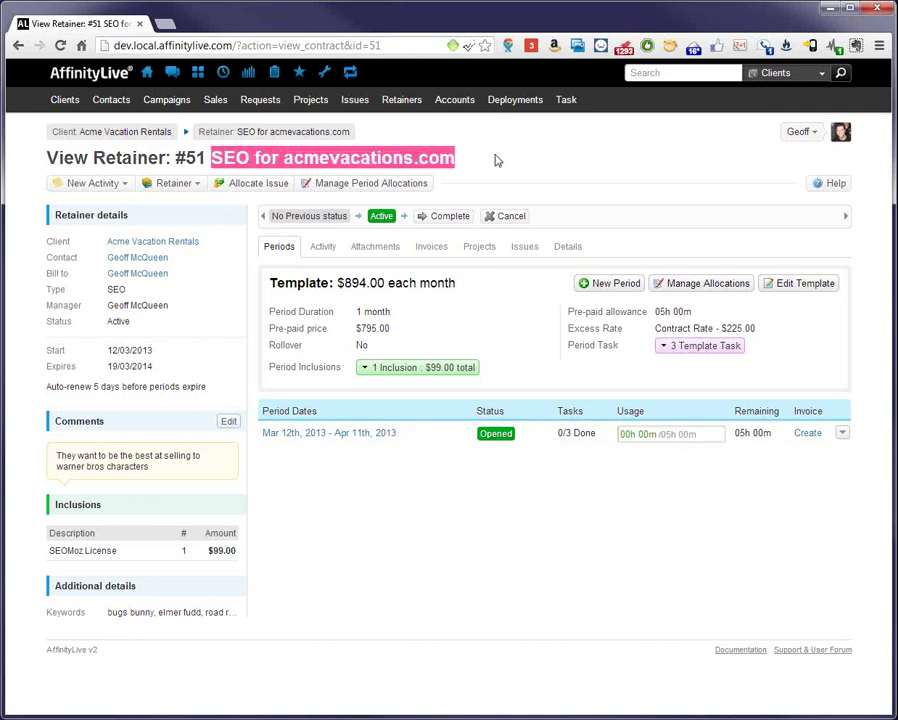
left_click(497, 160)
left_click_drag(337, 283, 465, 285)
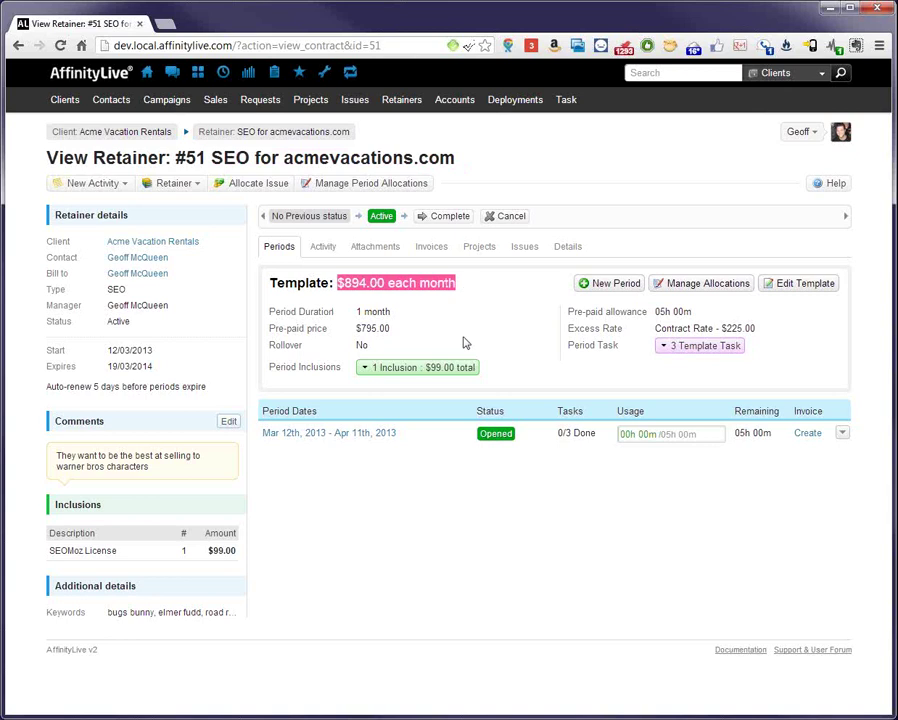
left_click(365, 520)
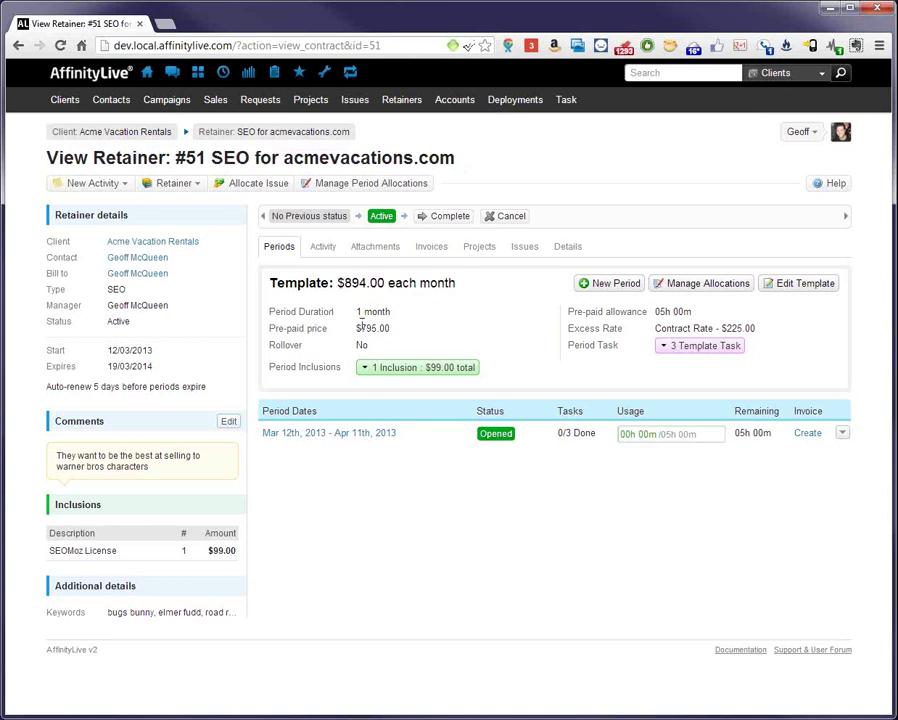
left_click_drag(360, 328, 392, 329)
left_click_drag(355, 328, 386, 327)
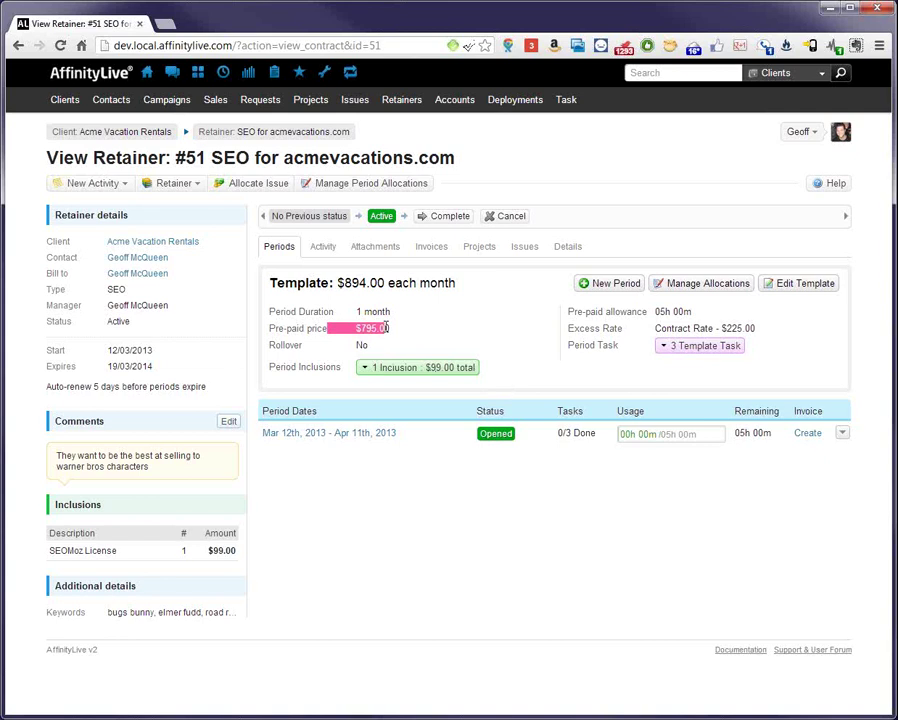
left_click_drag(425, 368, 455, 371)
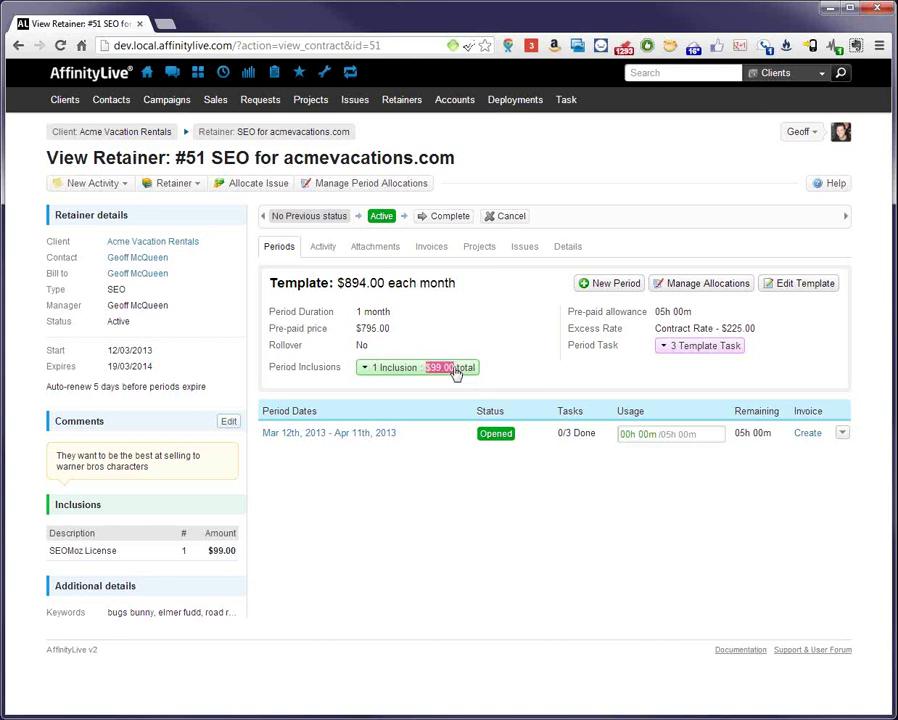
Examine the template's period inclusion details and compare them with its monthly total.
left_click(455, 370)
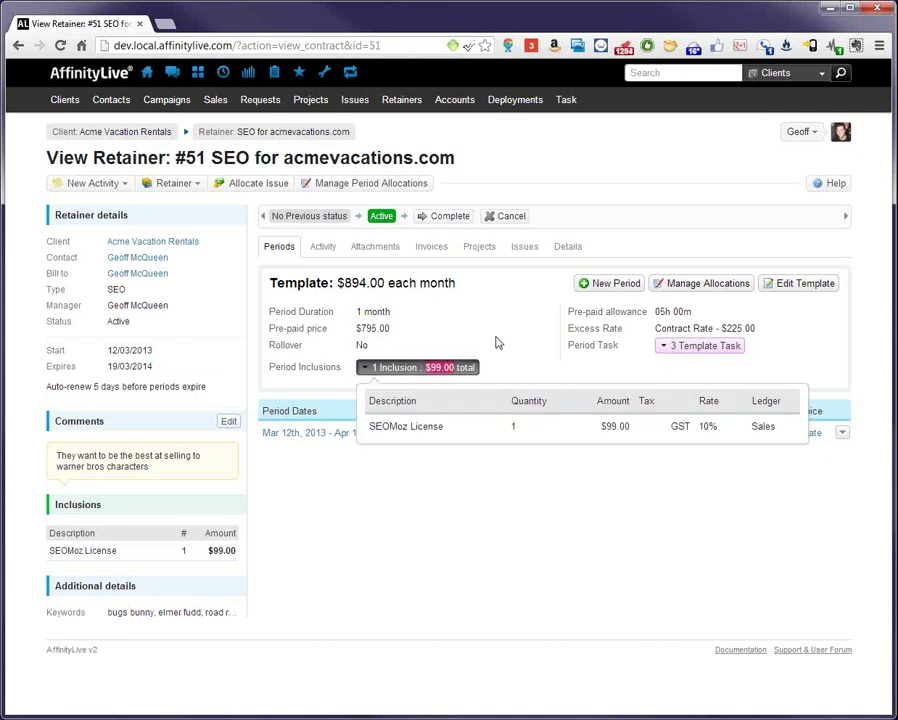
left_click(497, 341)
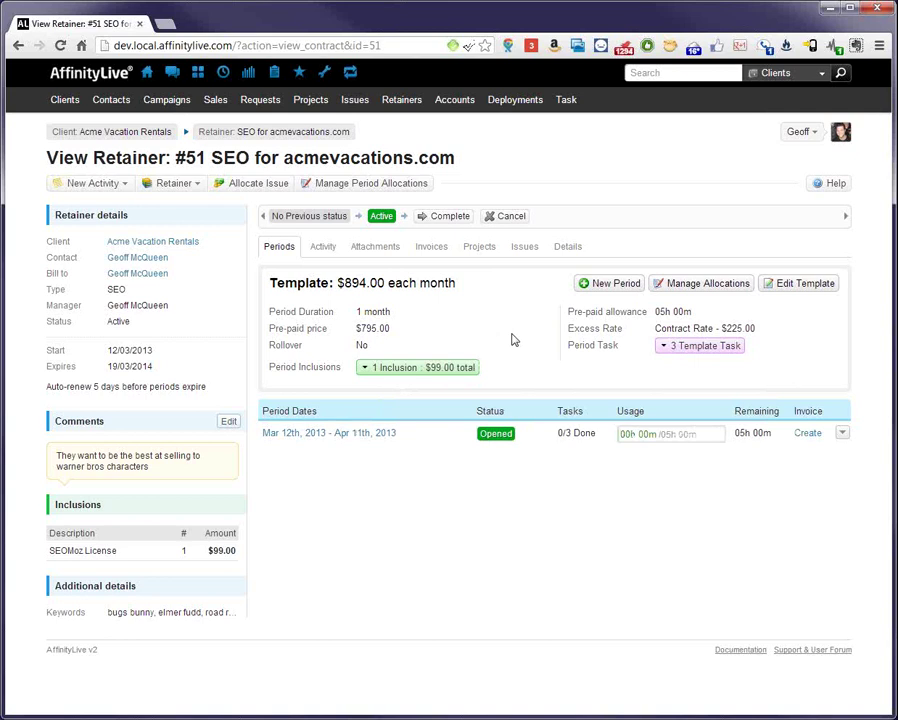
left_click_drag(345, 283, 386, 283)
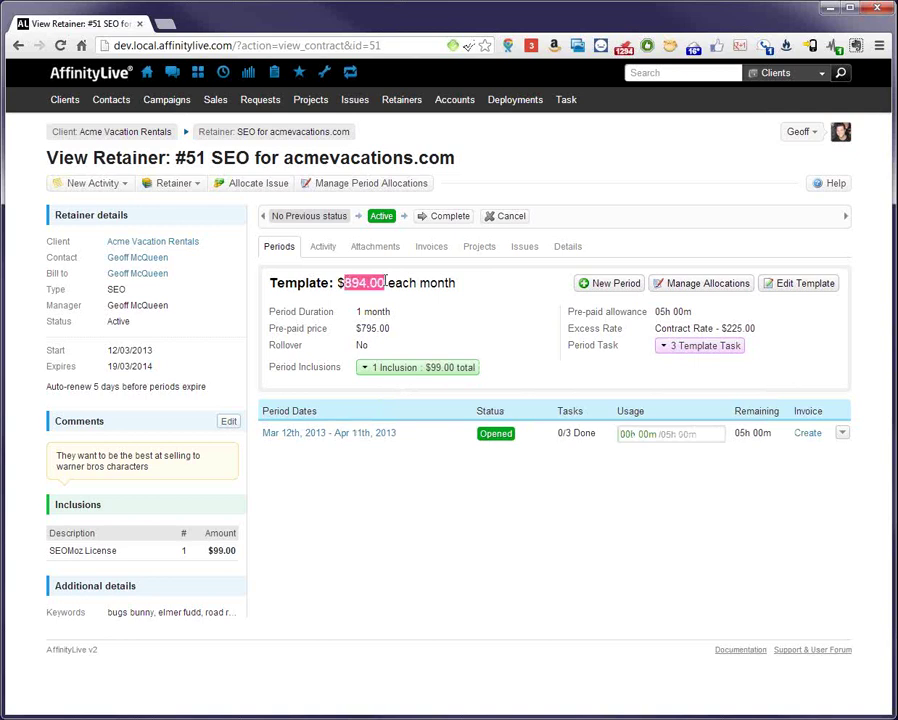
left_click(487, 319)
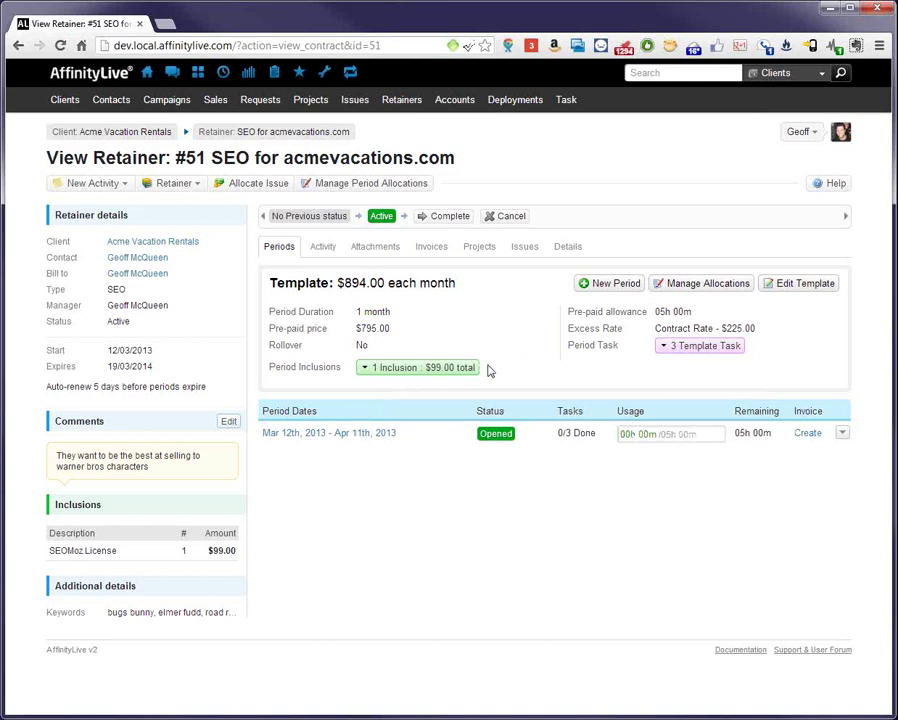
Open the retainer's first period and start a note activity against its Leading Keyword Competitors task.
left_click(335, 436)
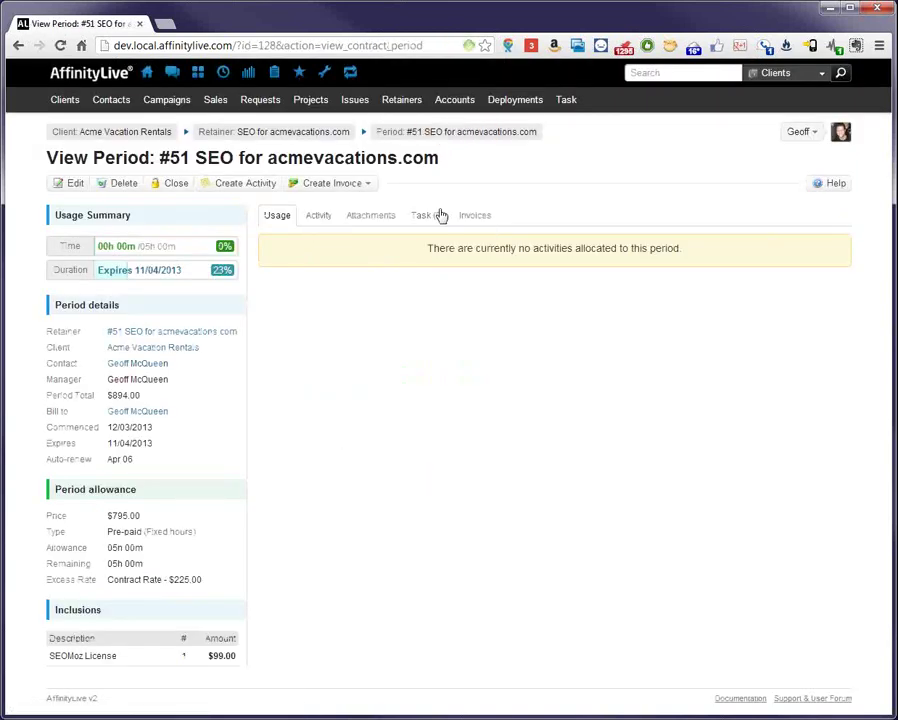
left_click(440, 217)
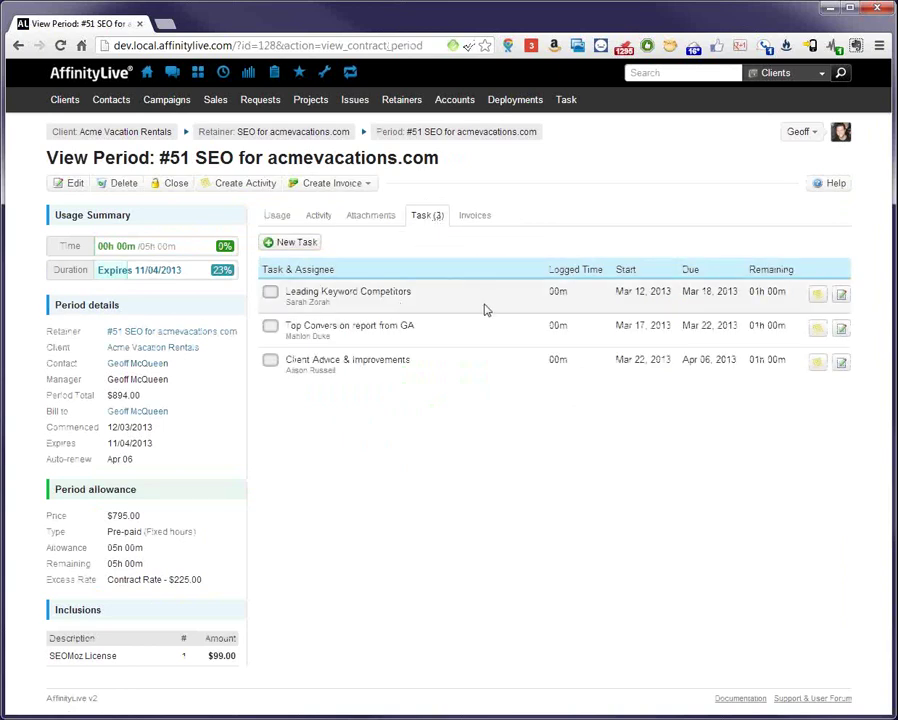
left_click(818, 296)
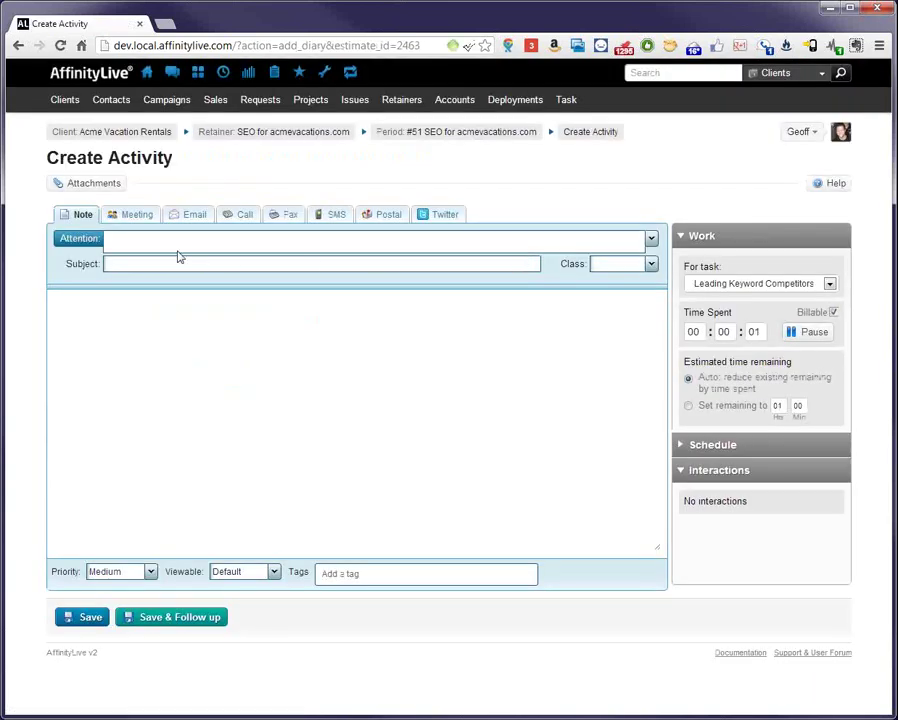
left_click(155, 264)
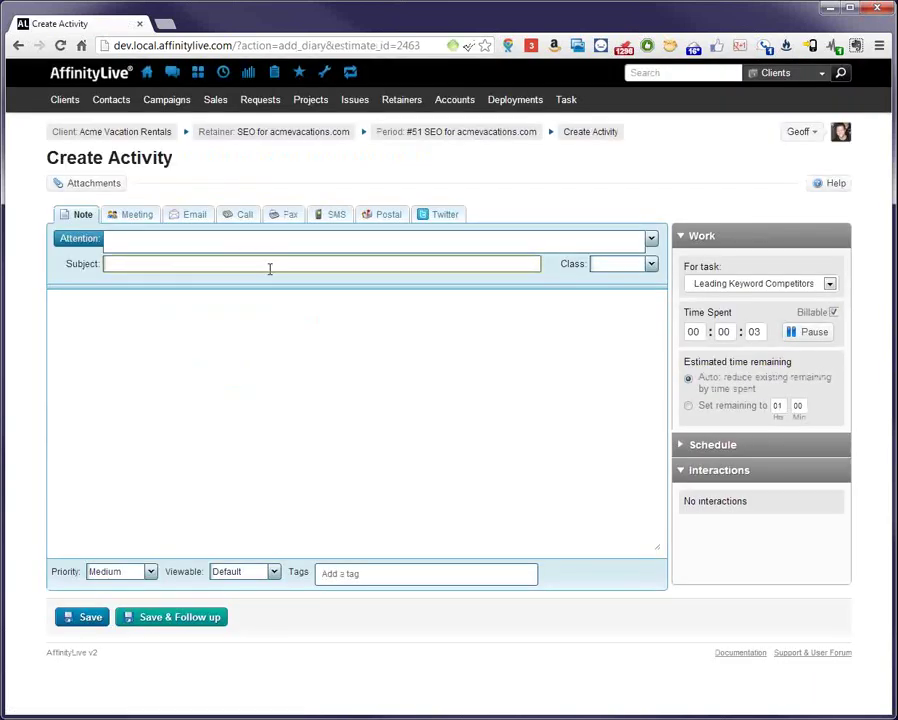
type("Looked at compeit")
key("BackSpace")
key("BackSpace")
key("BackSpace")
key("BackSpace")
key("BackSpace")
key("BackSpace")
key("BackSpace")
key("BackSpace")
key("BackSpace")
key("BackSpace")
key("BackSpace")
key("BackSpace")
key("BackSpace")
key("BackSpace")
key("BackSpace")
key("BackSpace")
key("BackSpace")
Give the note the subject "Competitor research - March" and the text "The guys from Disney, especially Mickey, are going hard against us. So frustrating.".
type("Competitor research - ")
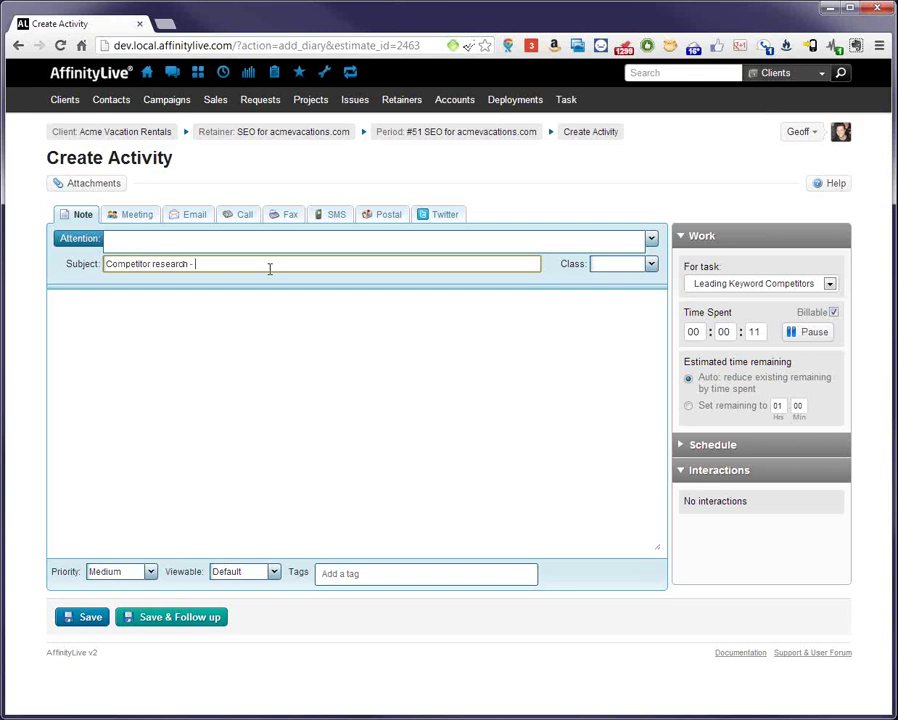
type("March")
left_click(278, 313)
type("THE")
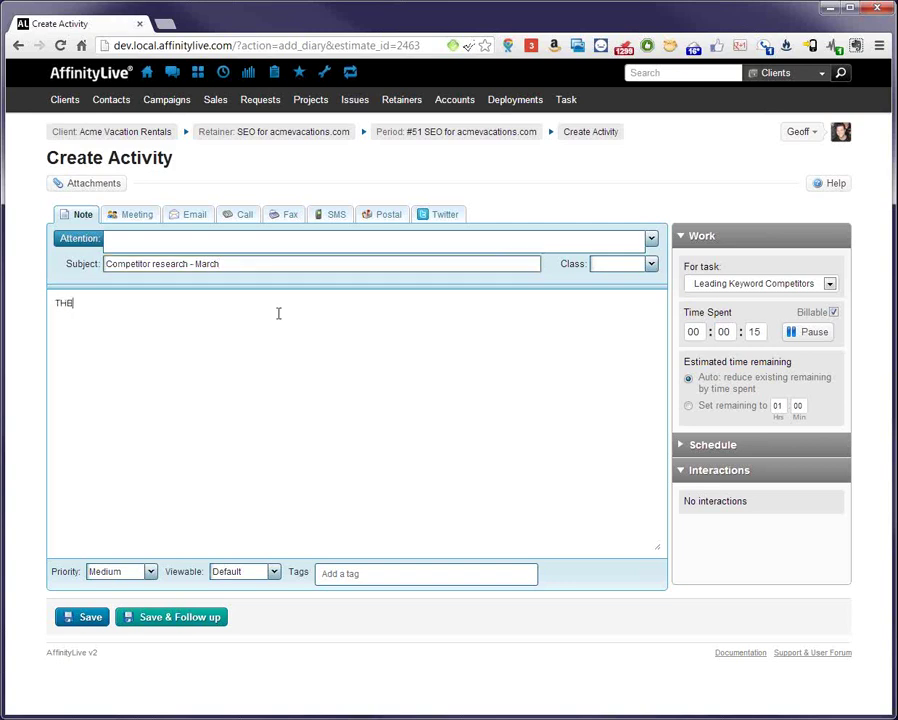
type("he guys from Disney, espec")
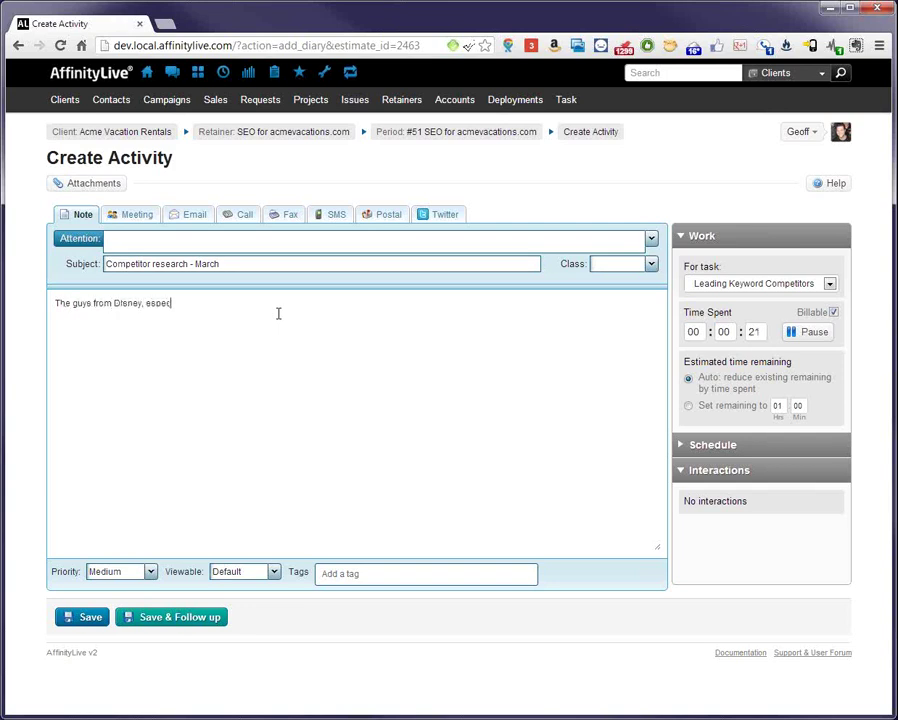
type("ially Mickey, are going hard against us. So frustrating.")
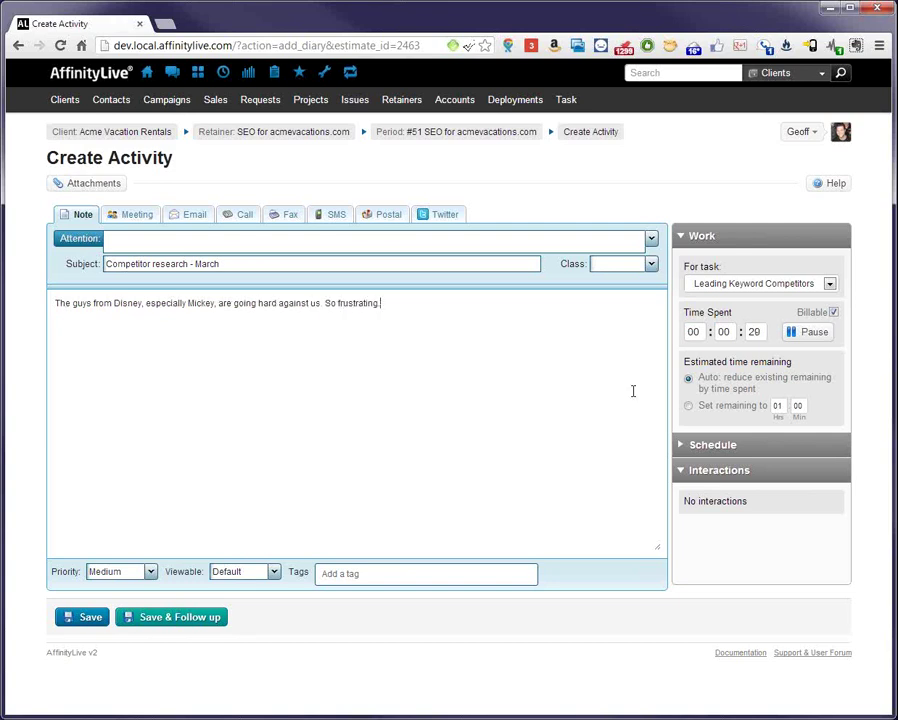
Stop the timer, set the note's time spent to 45 minutes and 00 seconds, and save the note.
left_click(810, 331)
left_click(724, 331)
type("25")
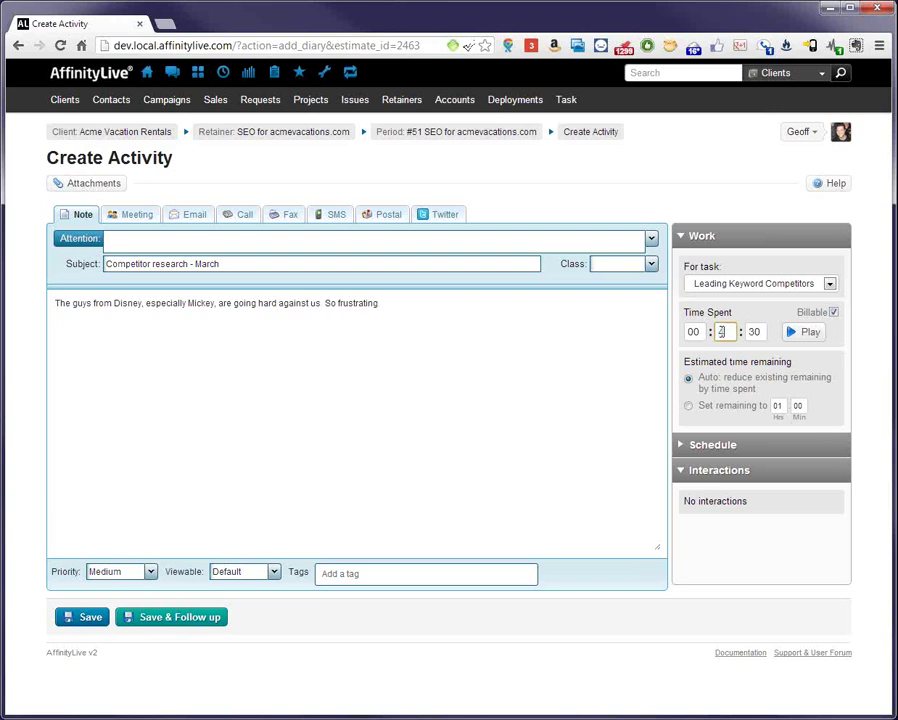
key("Tab")
type("00")
left_click(438, 297)
left_click(89, 620)
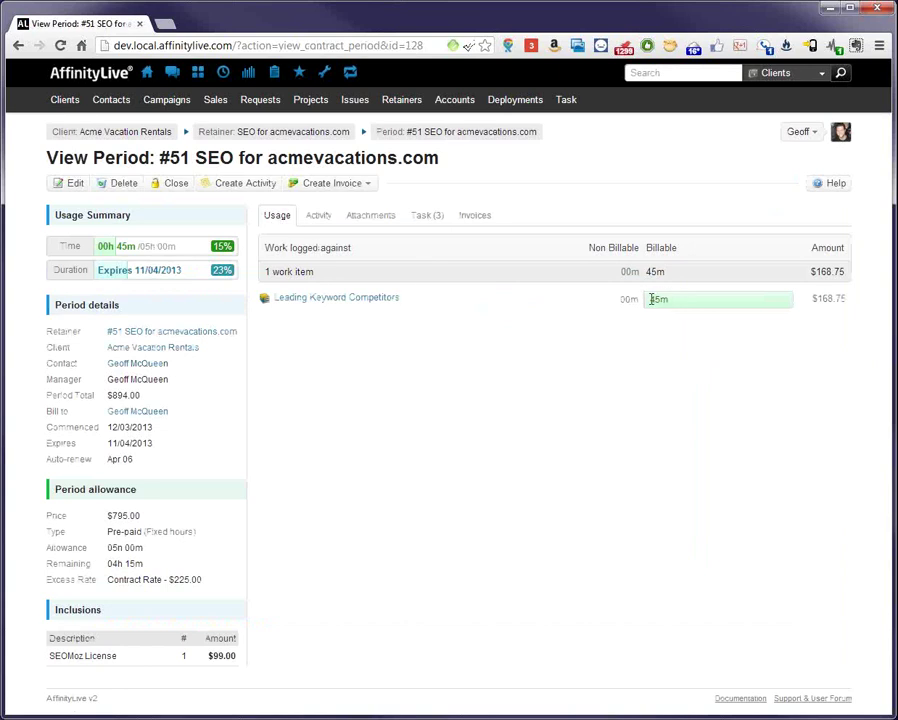
Start an email activity for the Top Conversion report from GA task, addressed to the client's contact, with the subject "Top Keyword Conversions".
left_click_drag(651, 298, 671, 297)
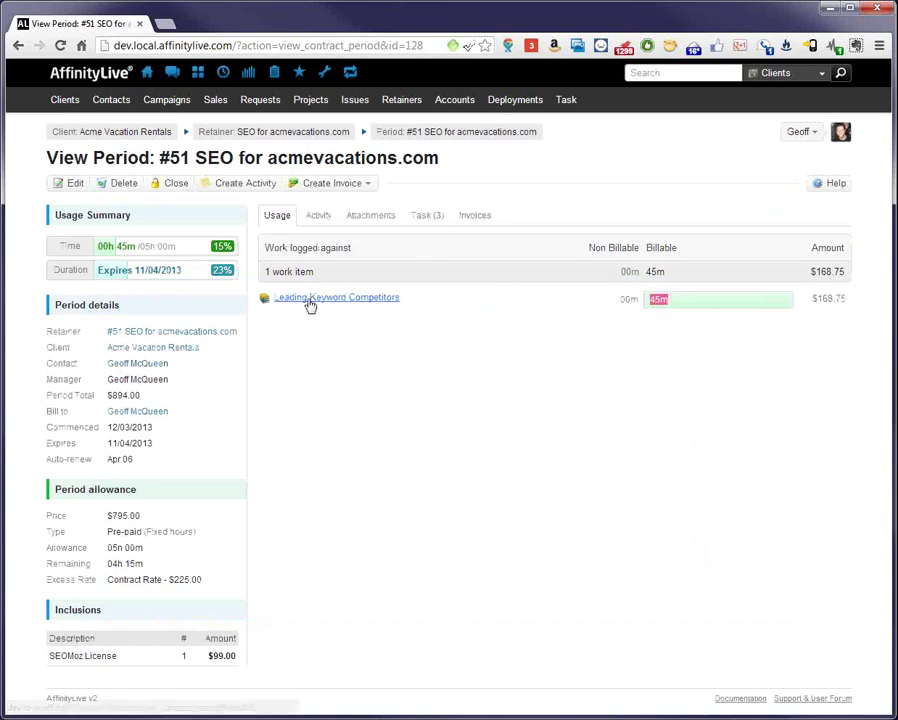
left_click(440, 220)
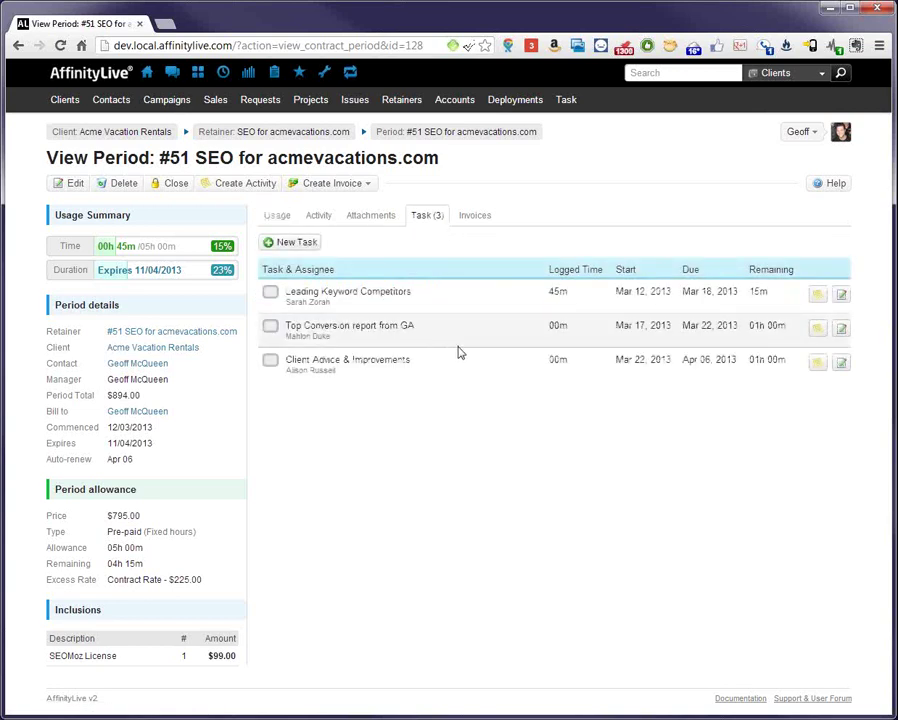
left_click(817, 331)
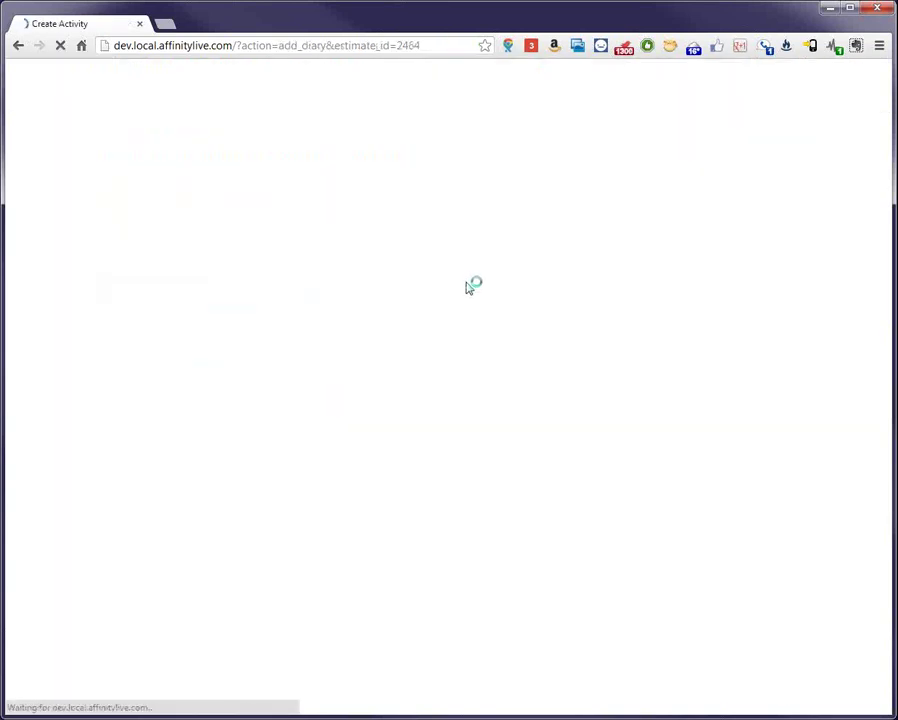
left_click(234, 262)
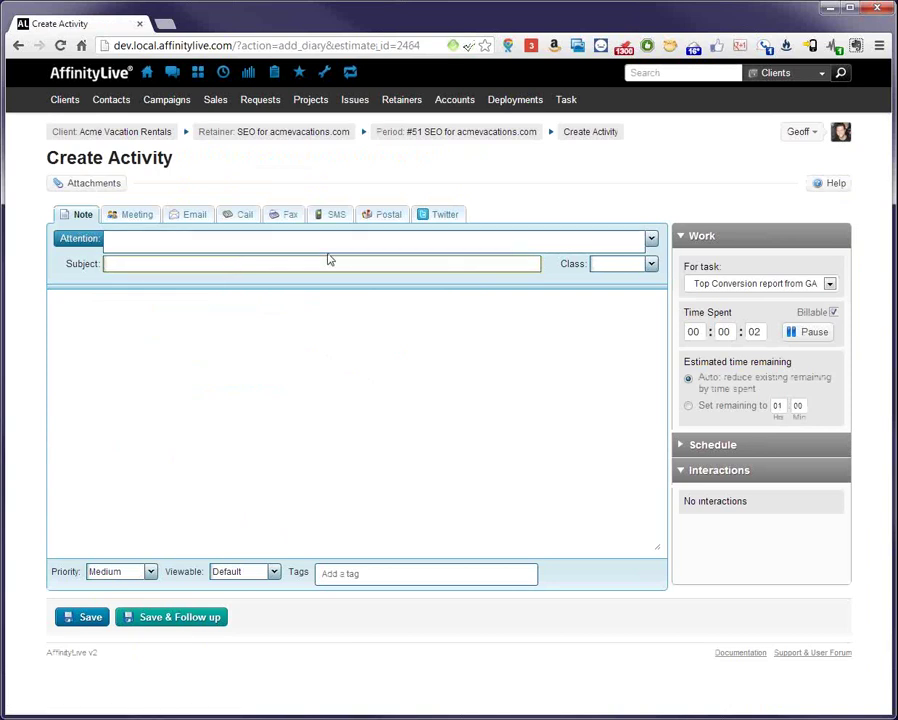
left_click(176, 215)
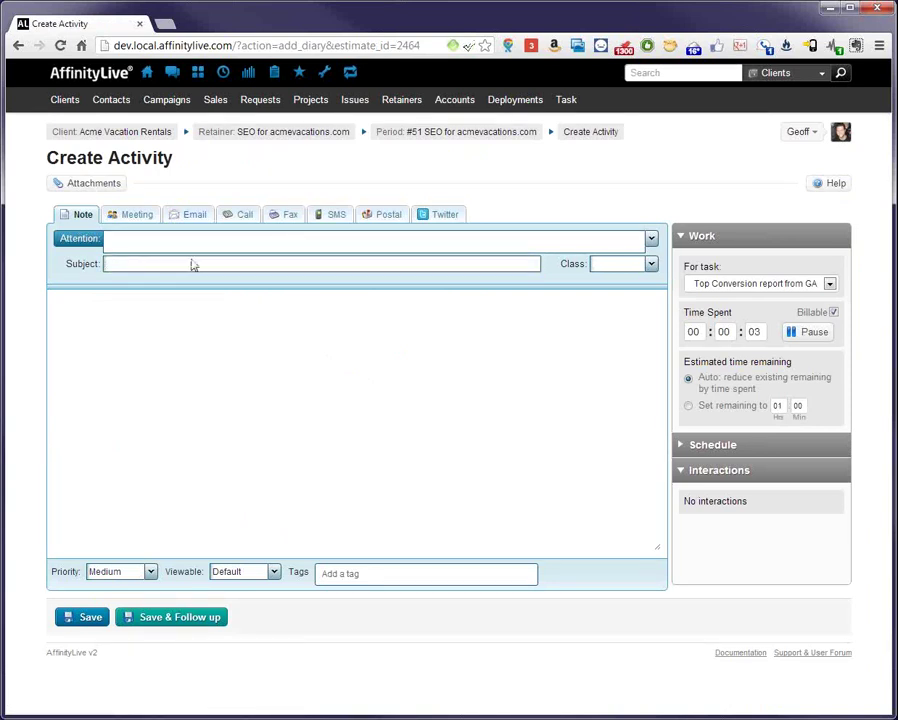
left_click(242, 242)
type("ge")
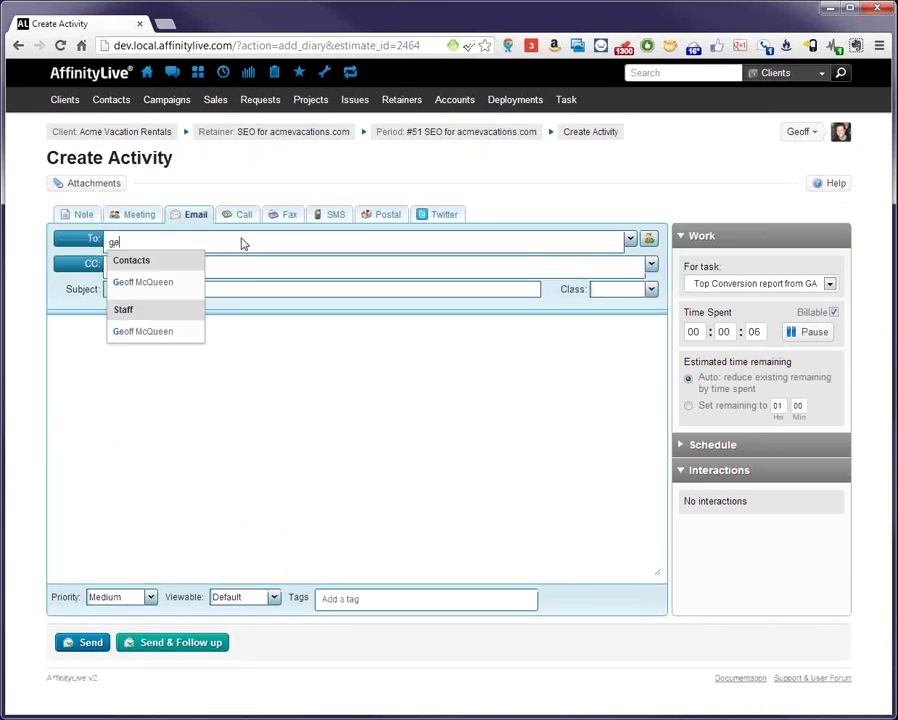
key("Return")
left_click(198, 293)
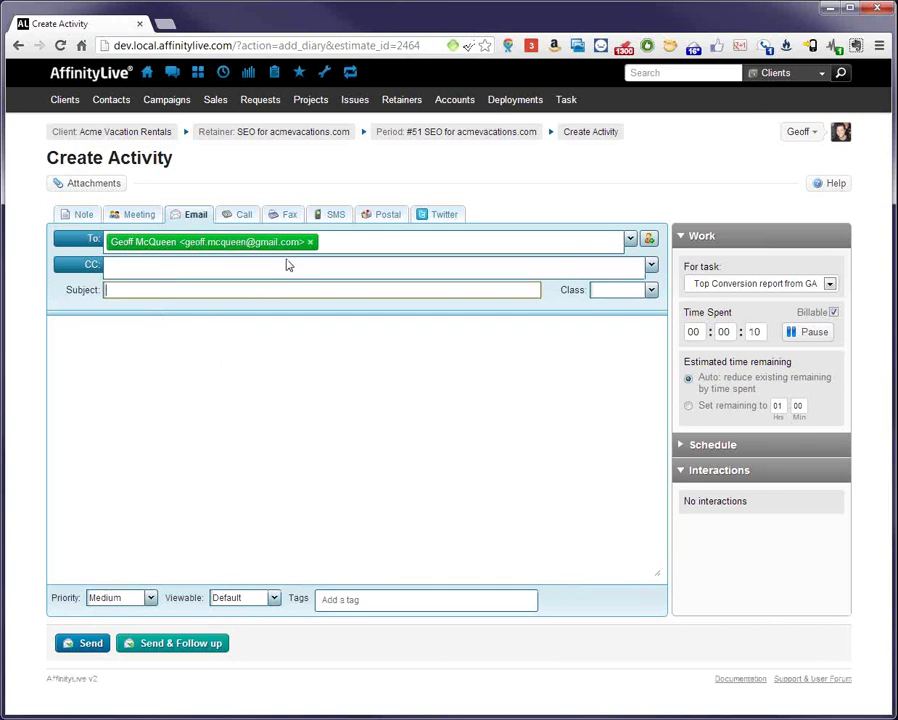
type("Top Keyword Conversions")
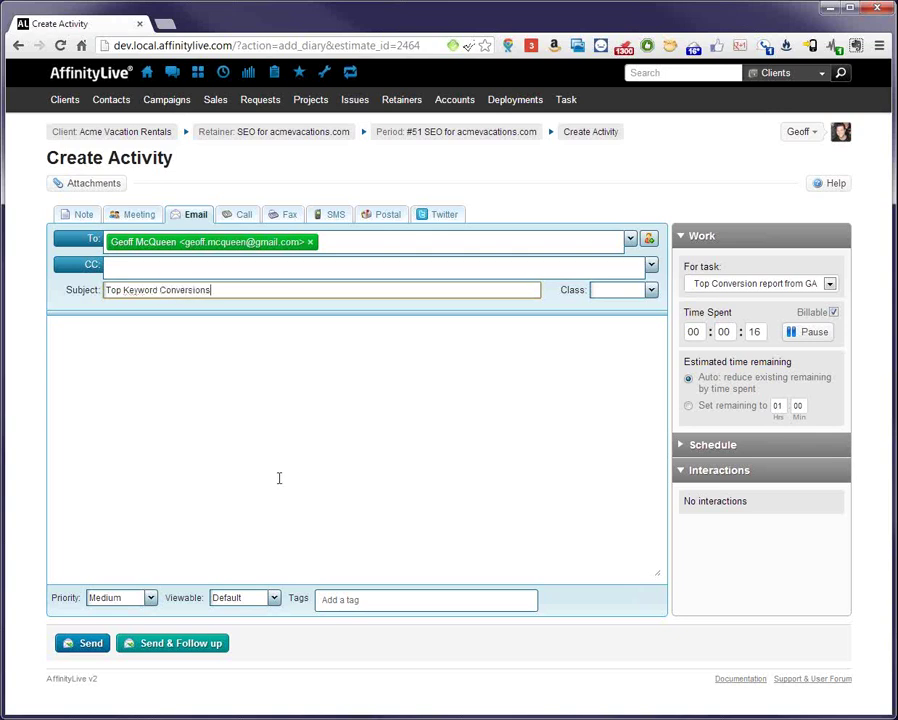
Write the email body as two paragraphs: "By volume: bugs bunny vacation" and "By percentage: holiday with road runner".
left_click(306, 362)
type("By volume")
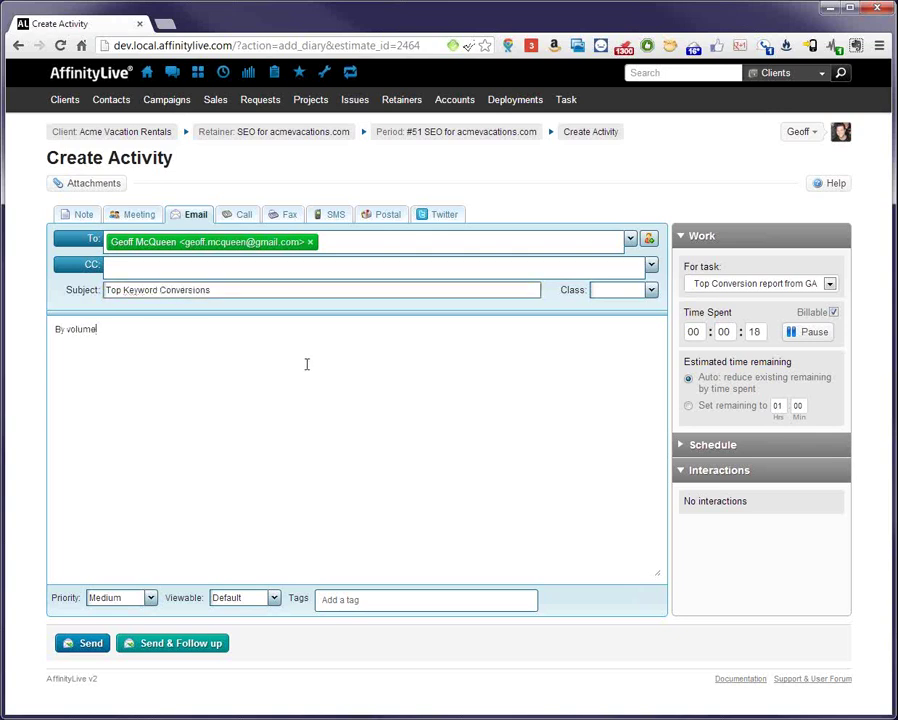
type("By")
type(" percentage")
type(" bu")
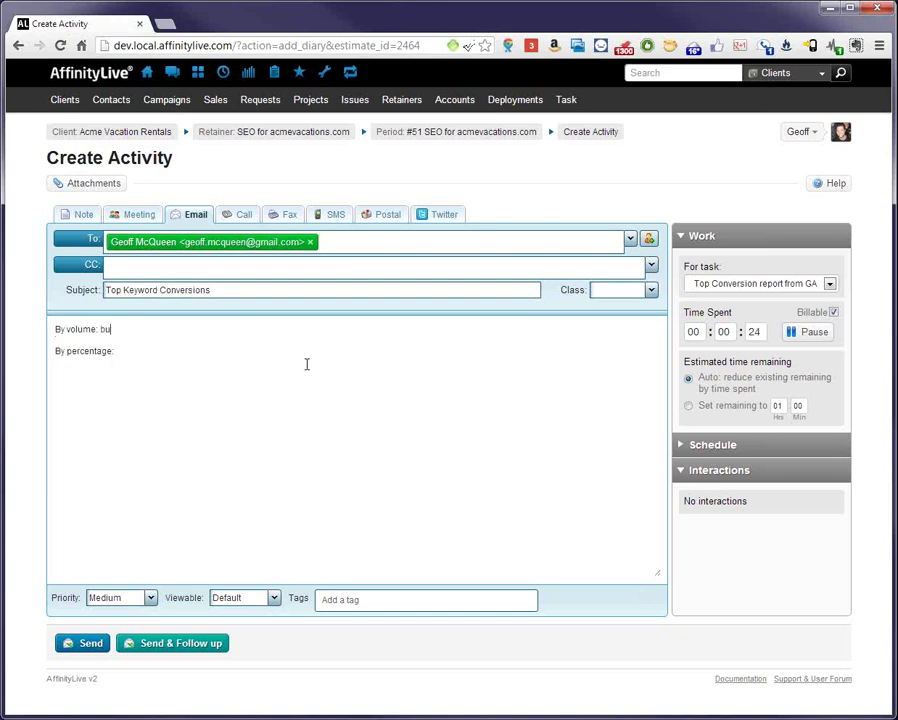
type("gs bunny vacation")
key("Return")
type(": holiday with")
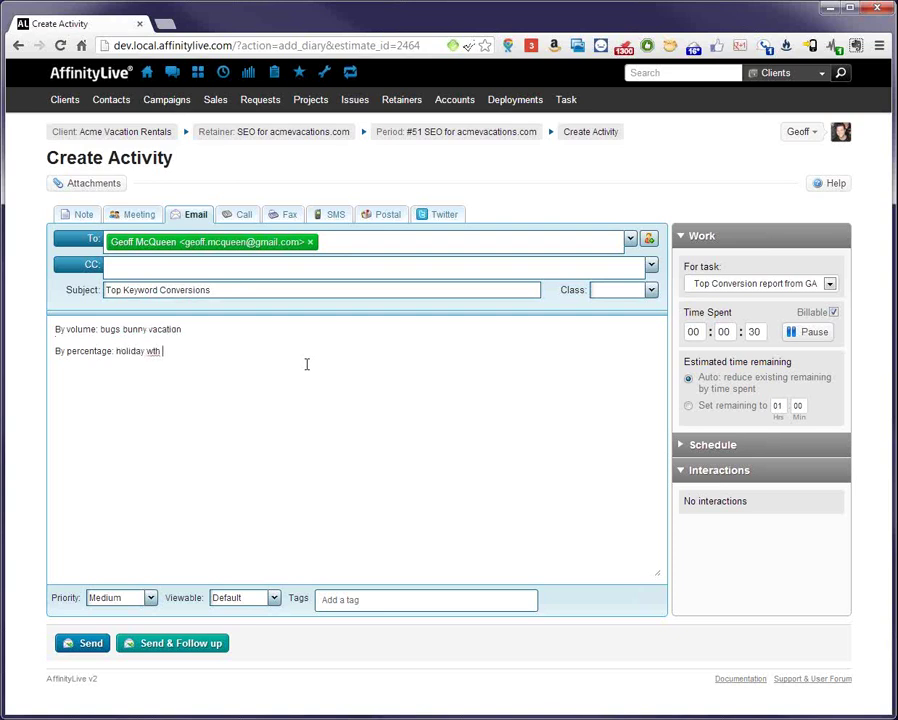
key("BackSpace")
key("BackSpace")
type("ith road runner")
left_click(92, 185)
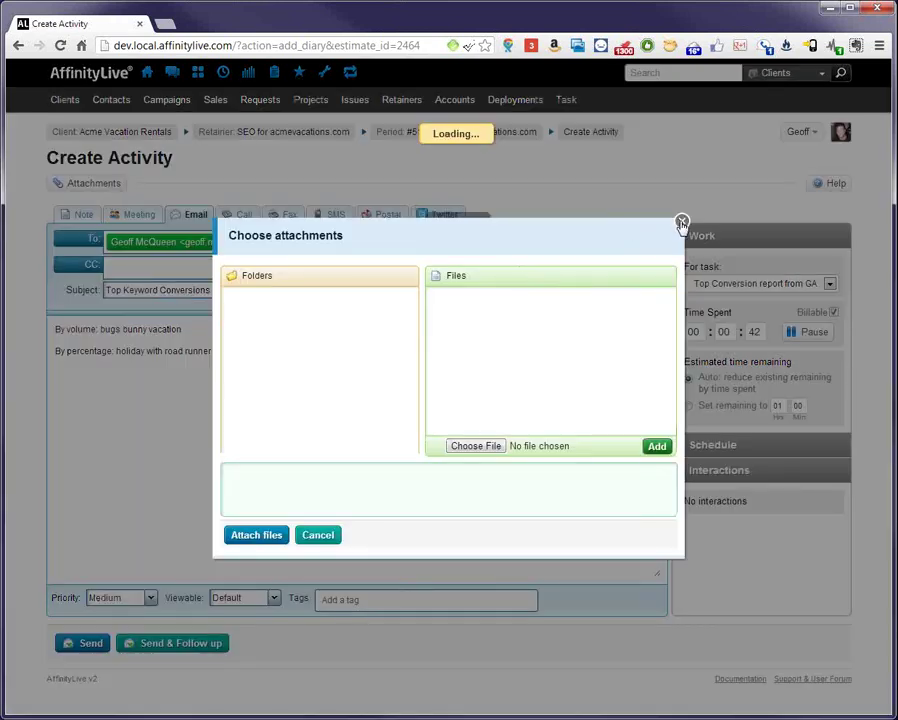
left_click(682, 222)
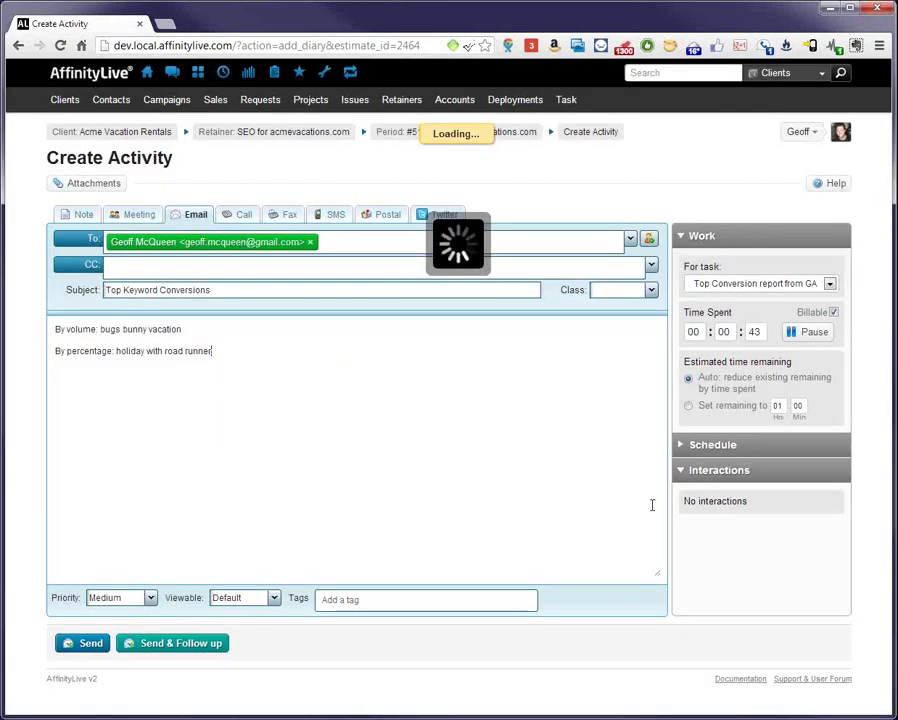
Set the email's time spent to 1 hour 20 minutes 0 seconds and send it.
left_click(694, 332)
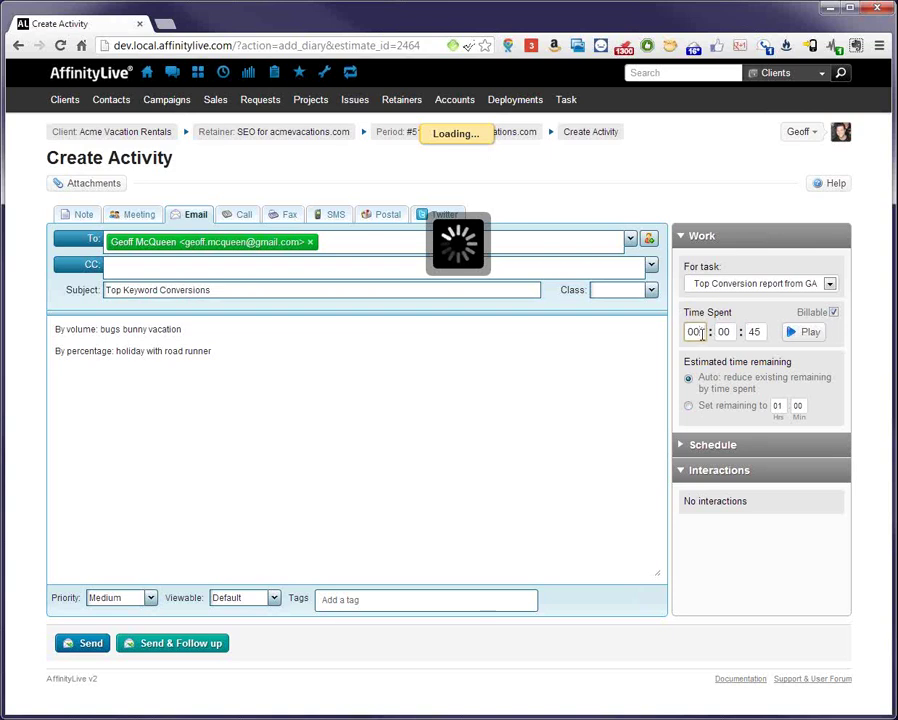
type("01")
key("Tab")
type("20")
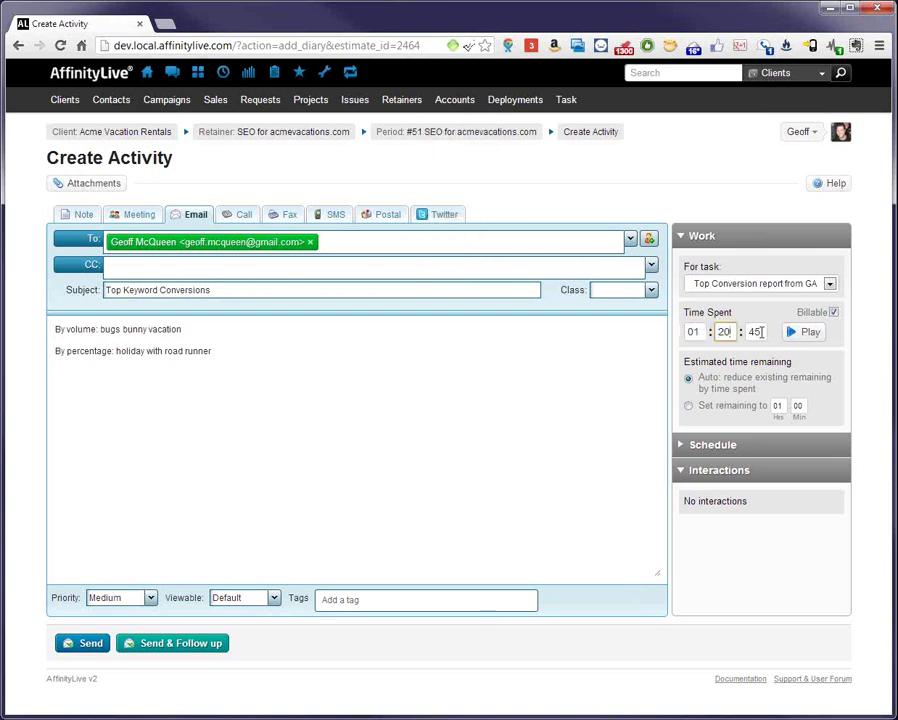
key("Tab")
type("0")
left_click(75, 647)
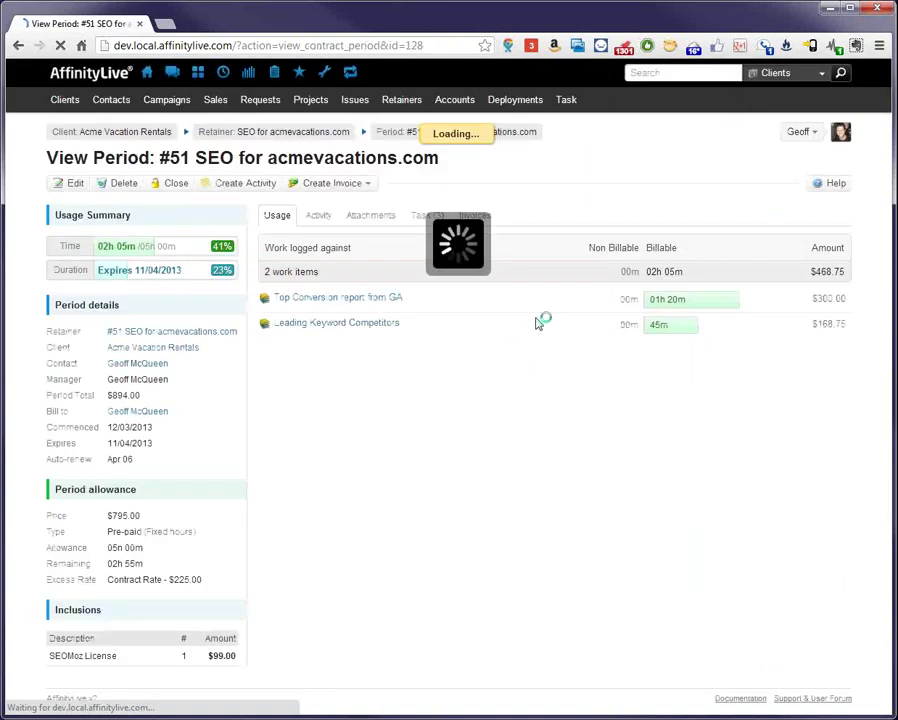
Start a meeting activity for the Client Advice & Improvements task, adding its assigned staff member and the client's contact as attendees.
mouse_move(226, 75)
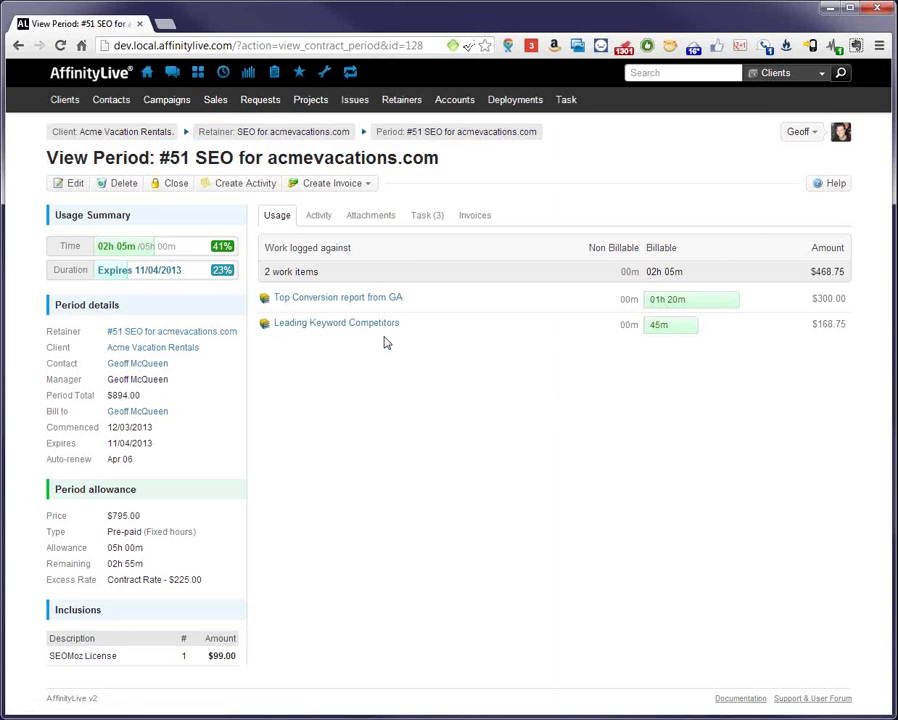
left_click(325, 219)
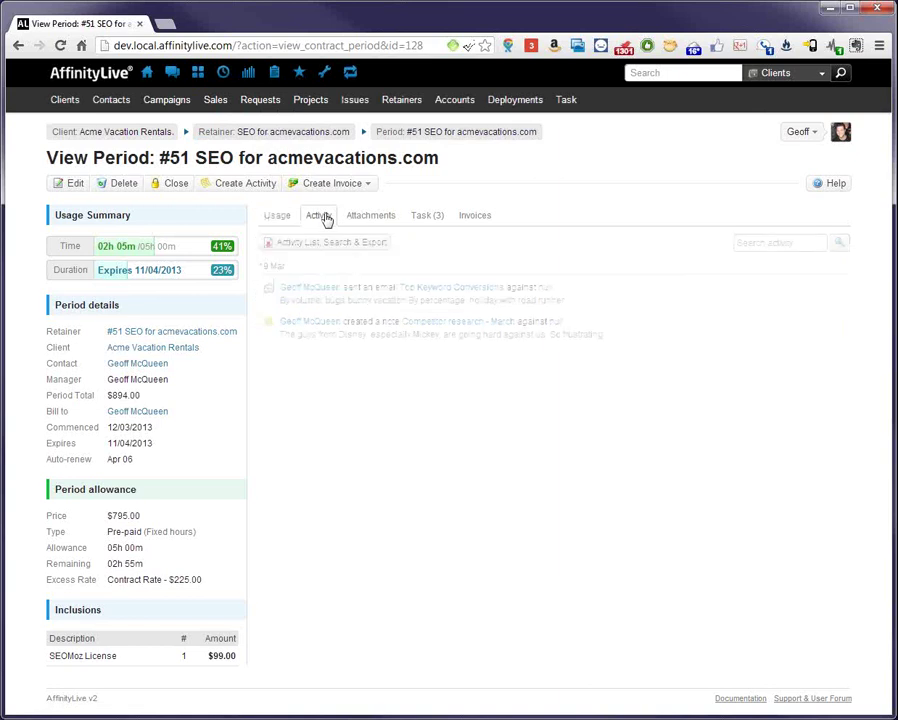
left_click(425, 216)
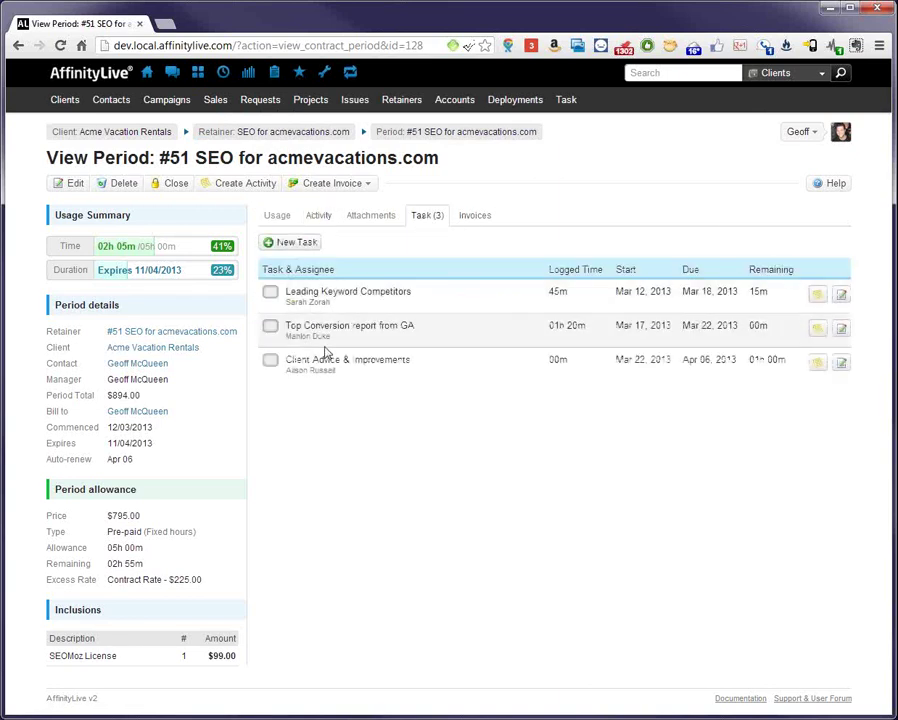
left_click(818, 364)
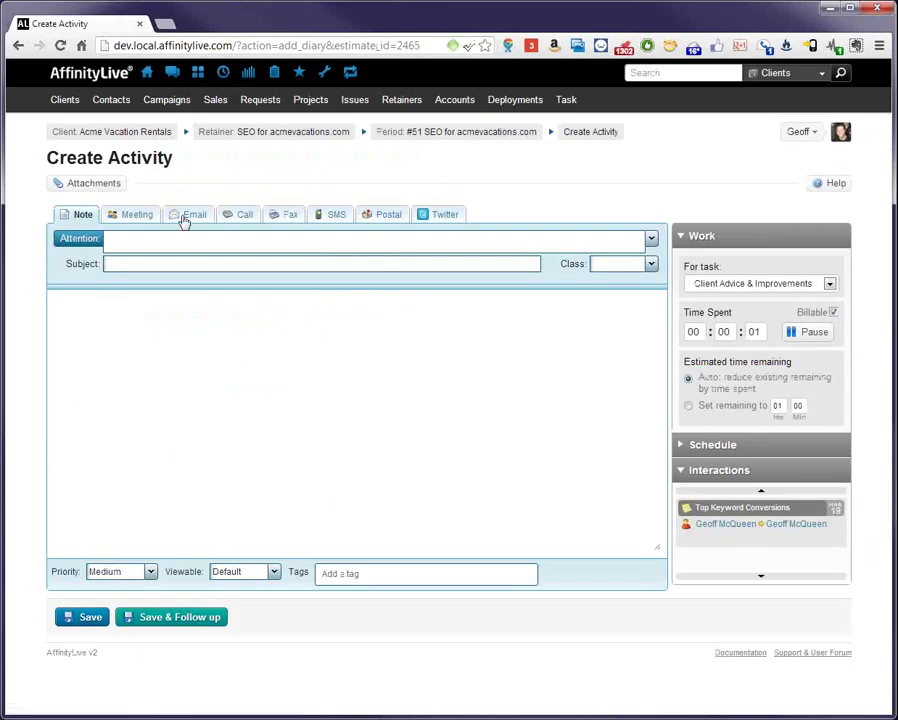
left_click(132, 216)
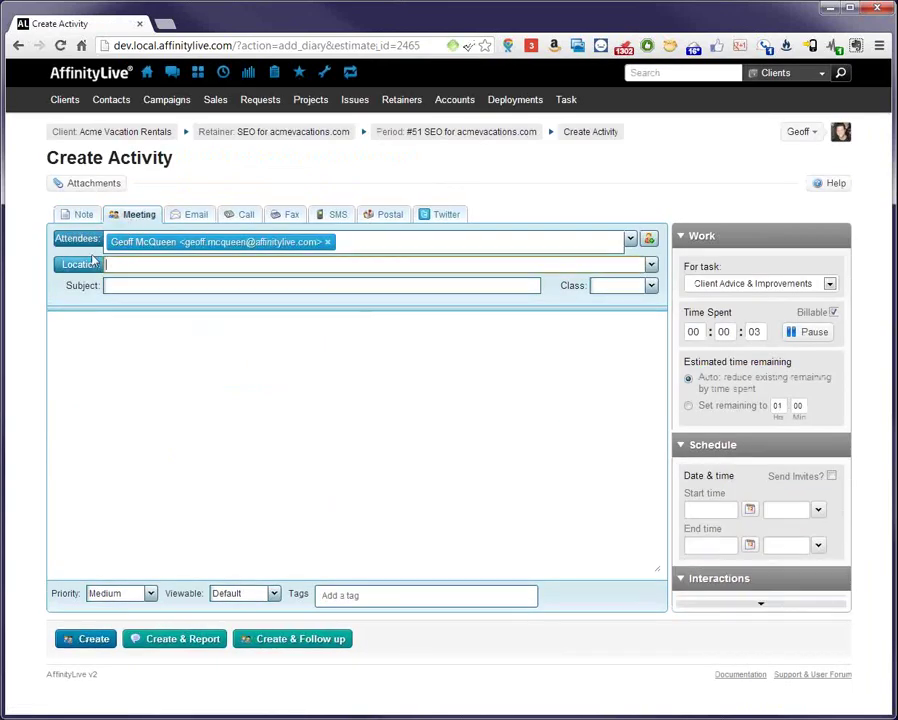
type("alis")
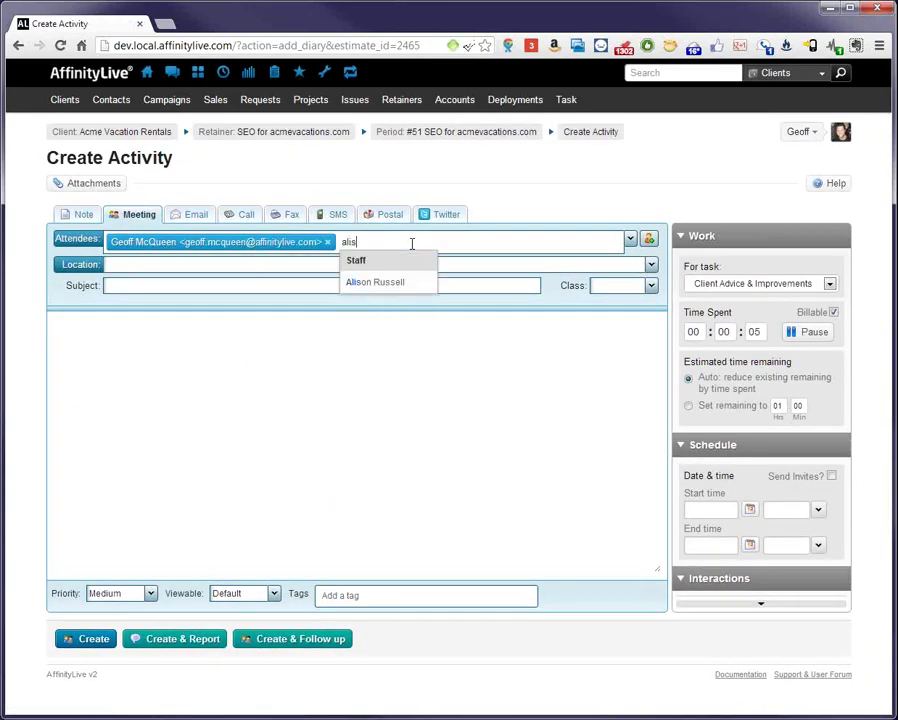
key("Return")
type("geoff")
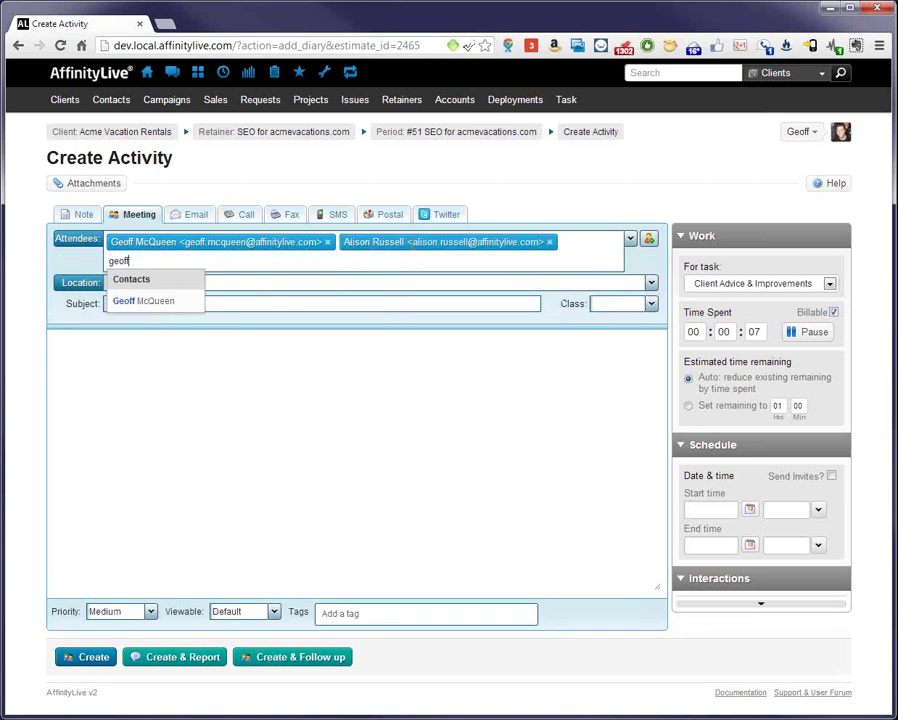
key("Down")
key("Return")
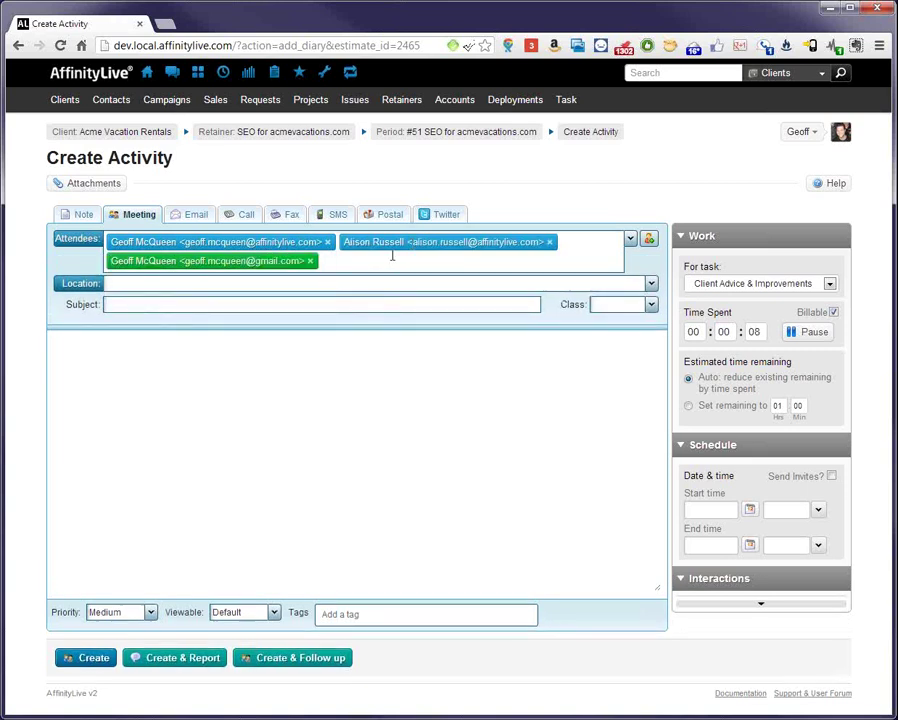
Enter the meeting subject "Test meeting for monthly report data work through" and the description "test".
left_click(250, 310)
type("Test meetin")
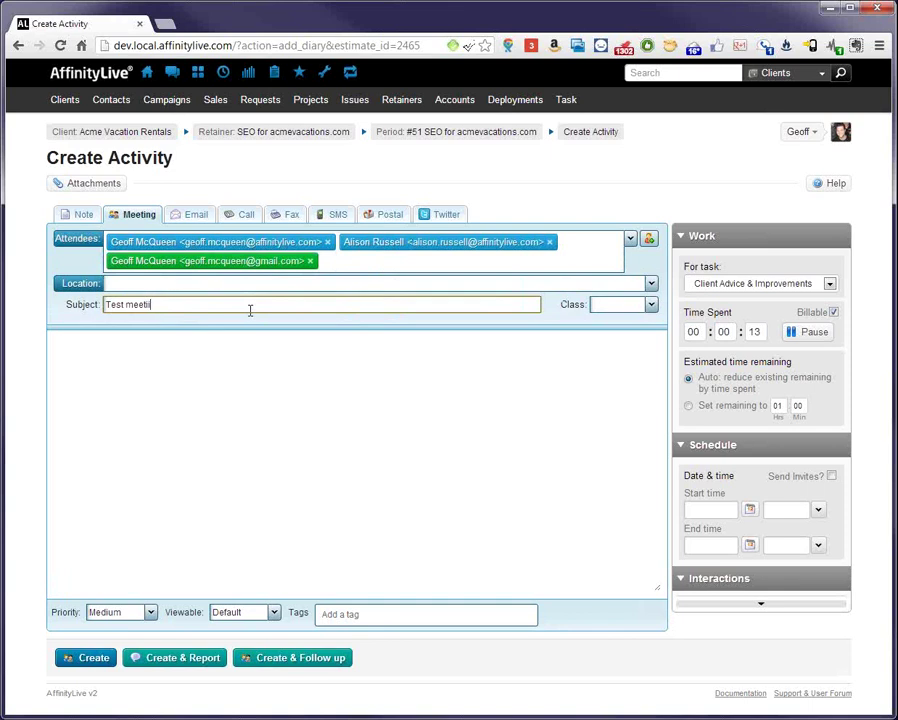
type("g for monthly report data work through")
left_click(252, 394)
type("test")
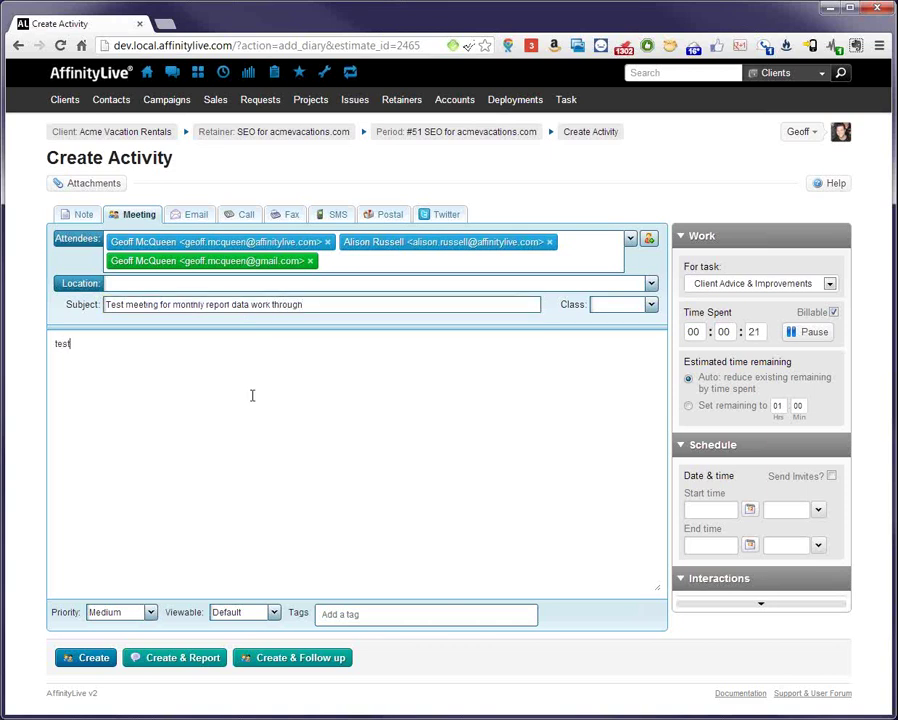
Schedule the meeting for 20/3/2013 from 09:30 AM to 10:00 AM and create it.
left_click(727, 508)
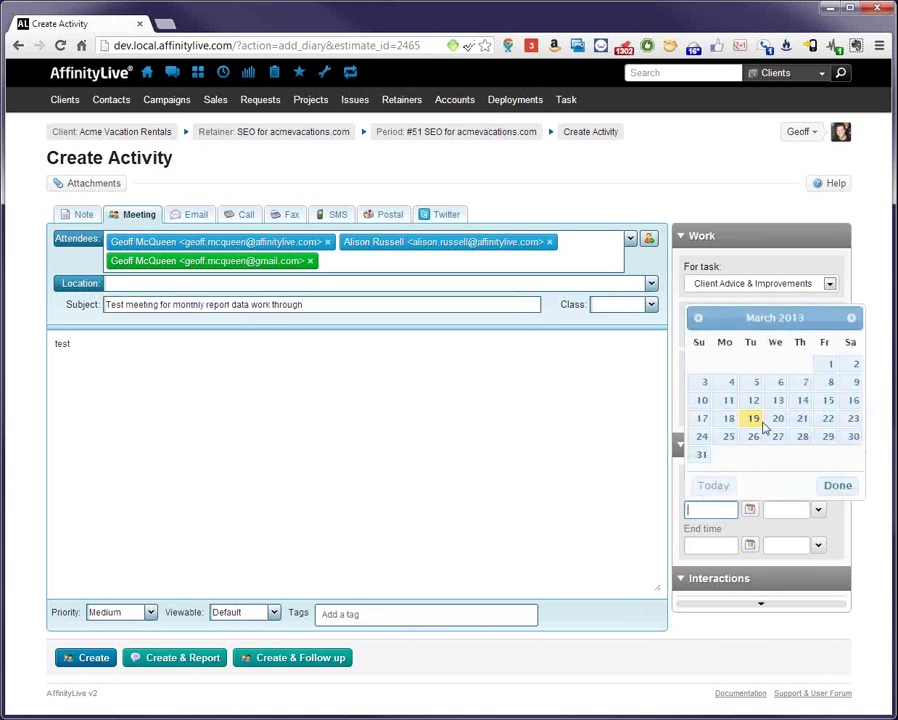
left_click(793, 523)
left_click(786, 542)
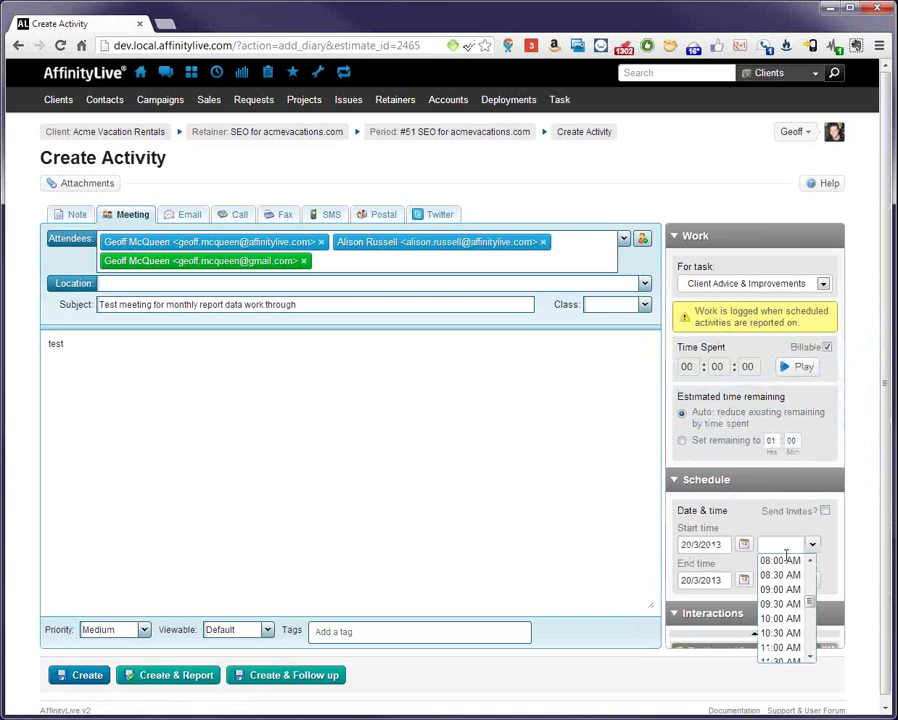
left_click(786, 600)
left_click(812, 580)
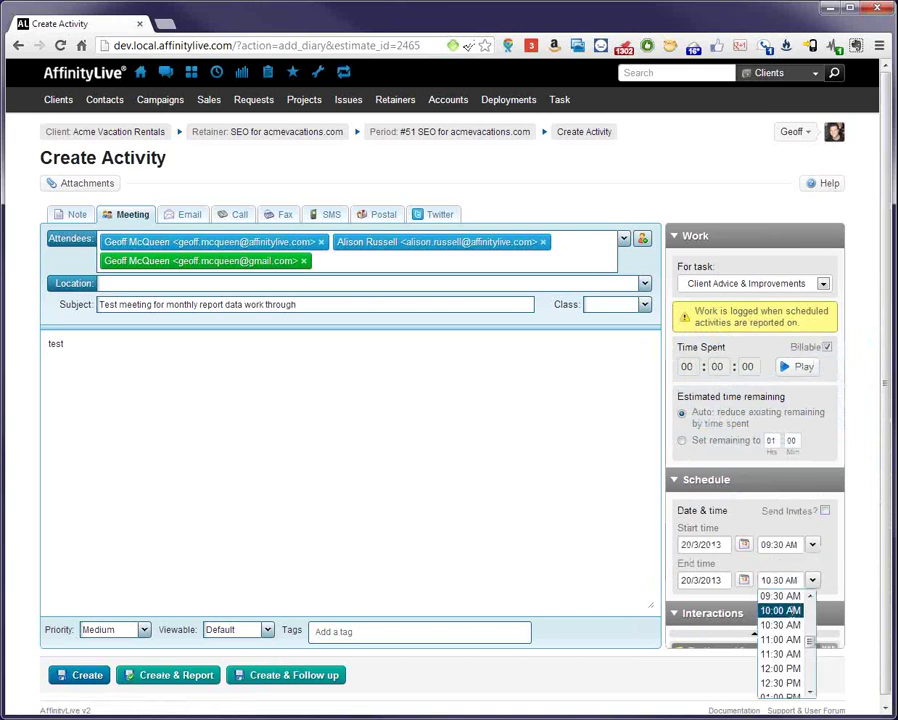
left_click(778, 609)
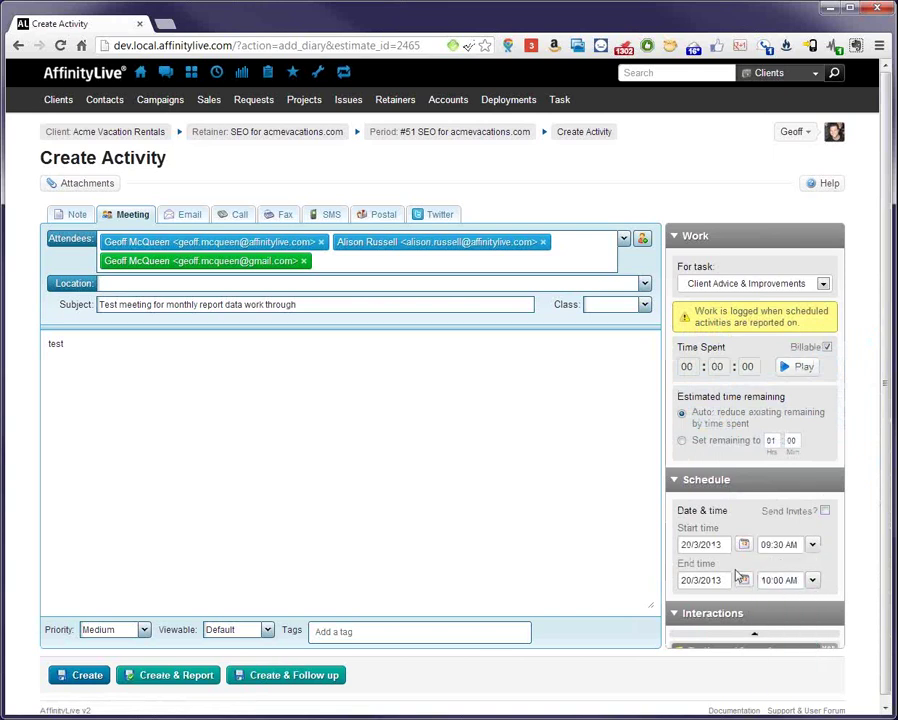
left_click(80, 674)
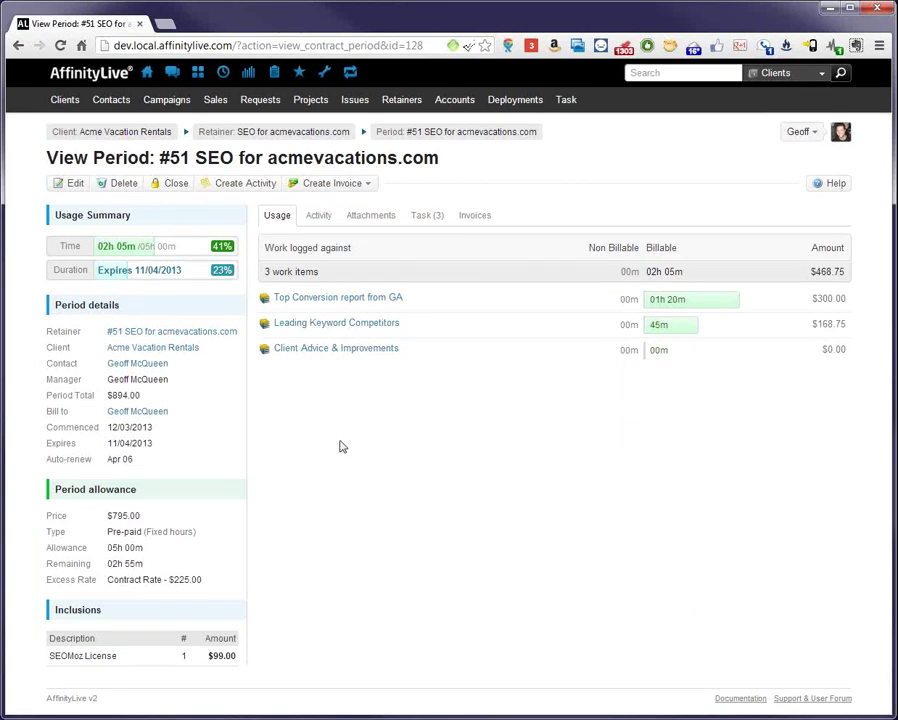
Start your own report on the test meeting with the description "we did the work. here it is.".
left_click(319, 217)
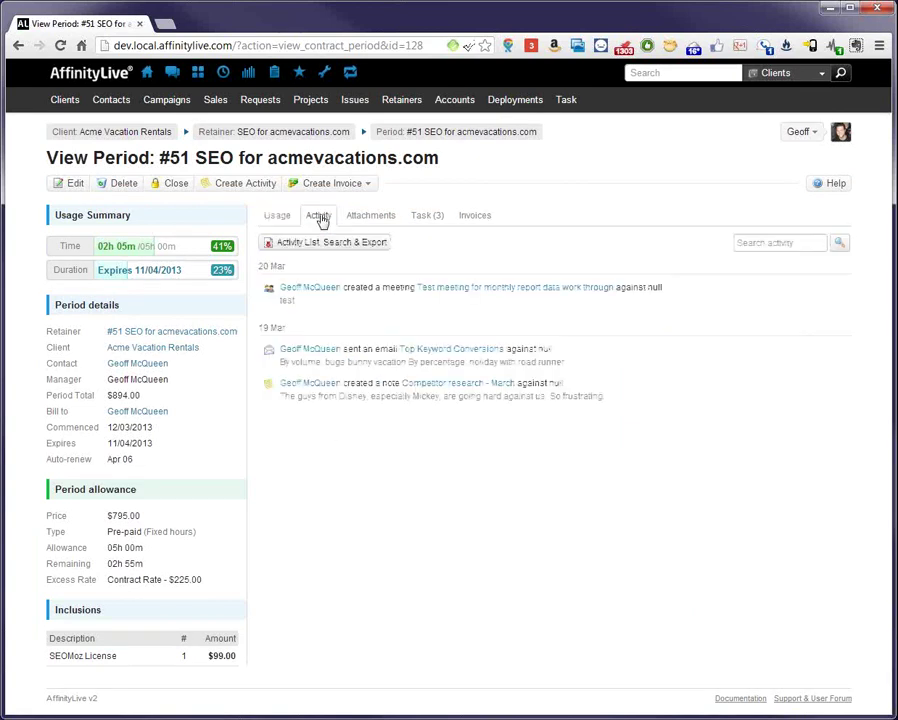
left_click(563, 291)
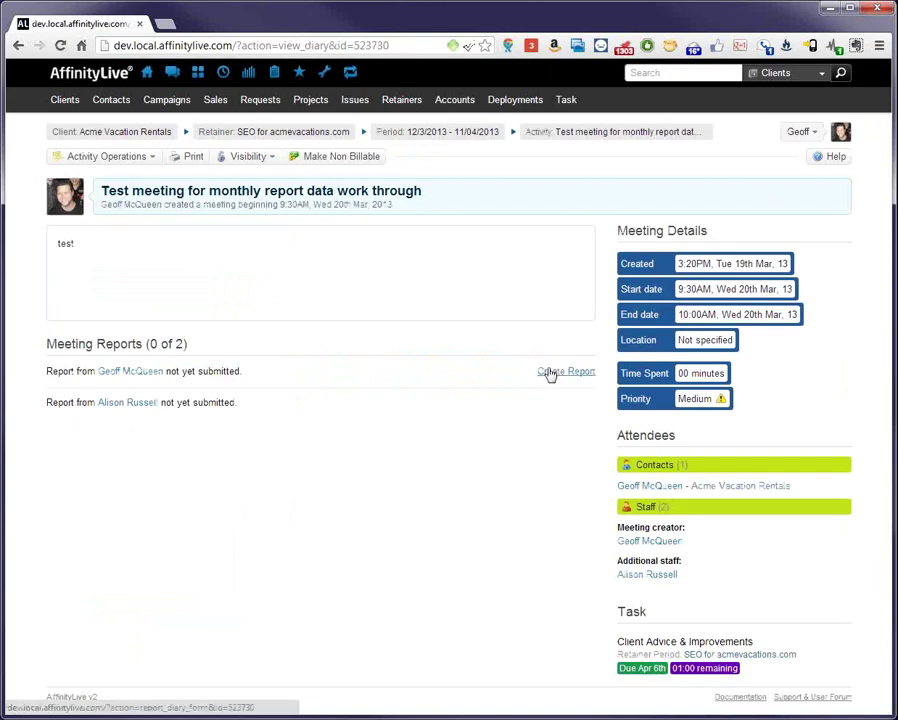
left_click(549, 373)
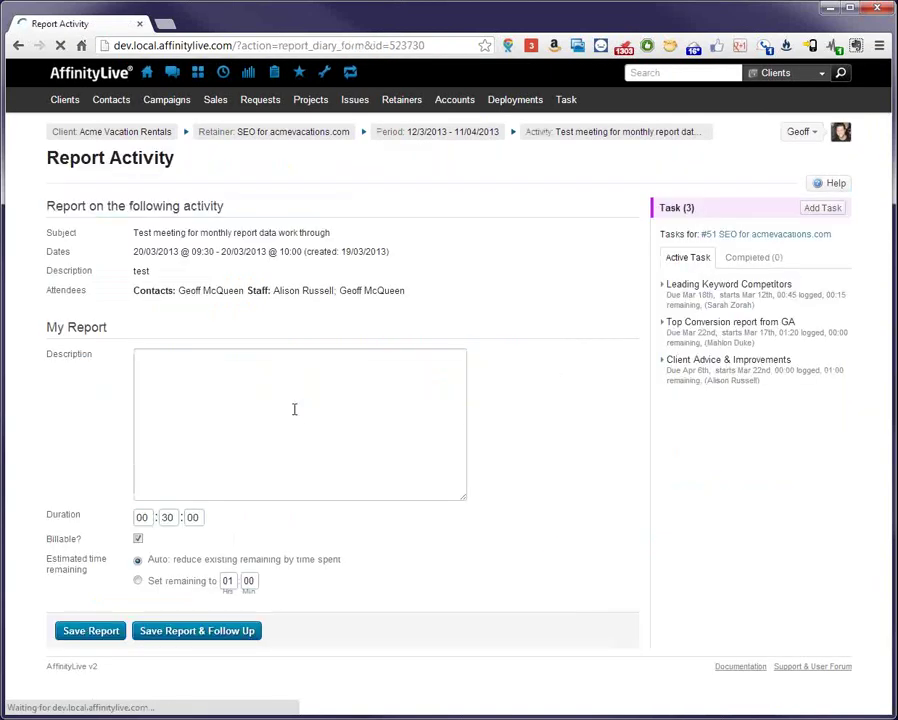
type("e did the w")
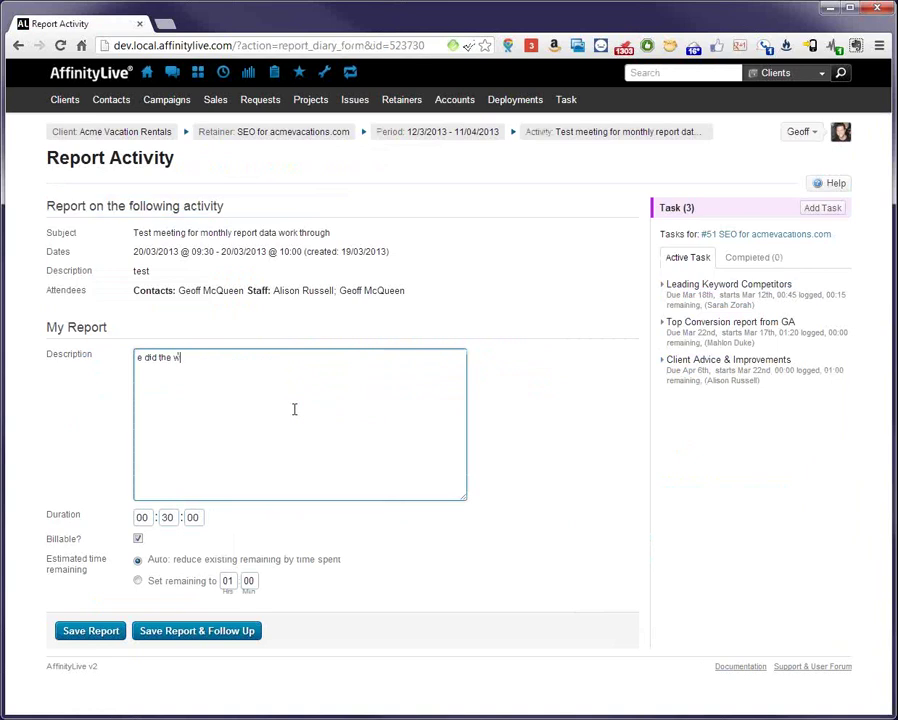
type("ork")
key("Home")
type("work: here it is")
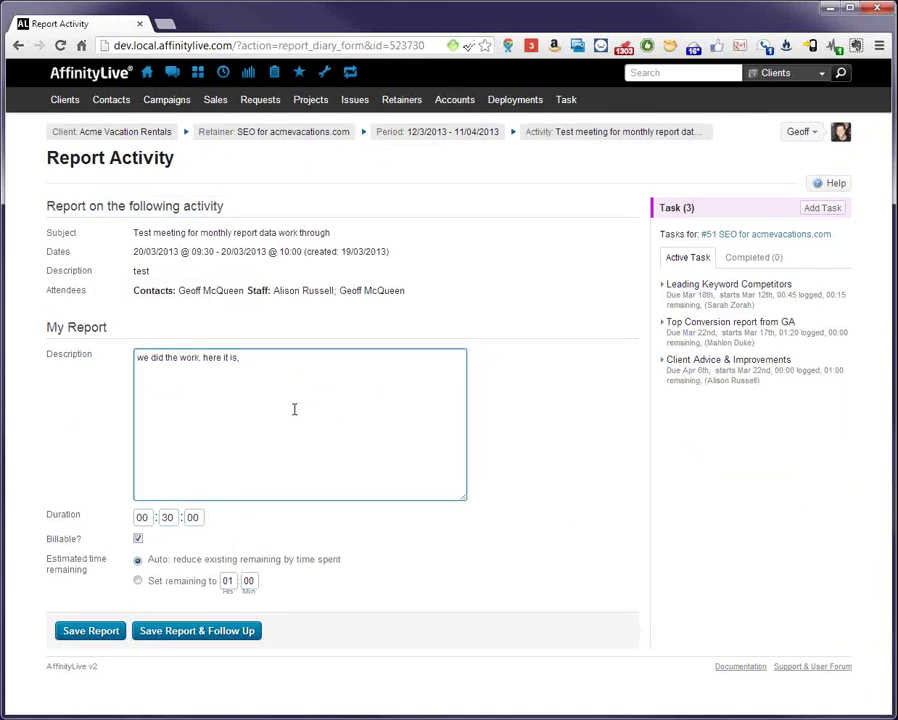
Set the meeting report's duration to 45 minutes and save the report.
left_click(167, 517)
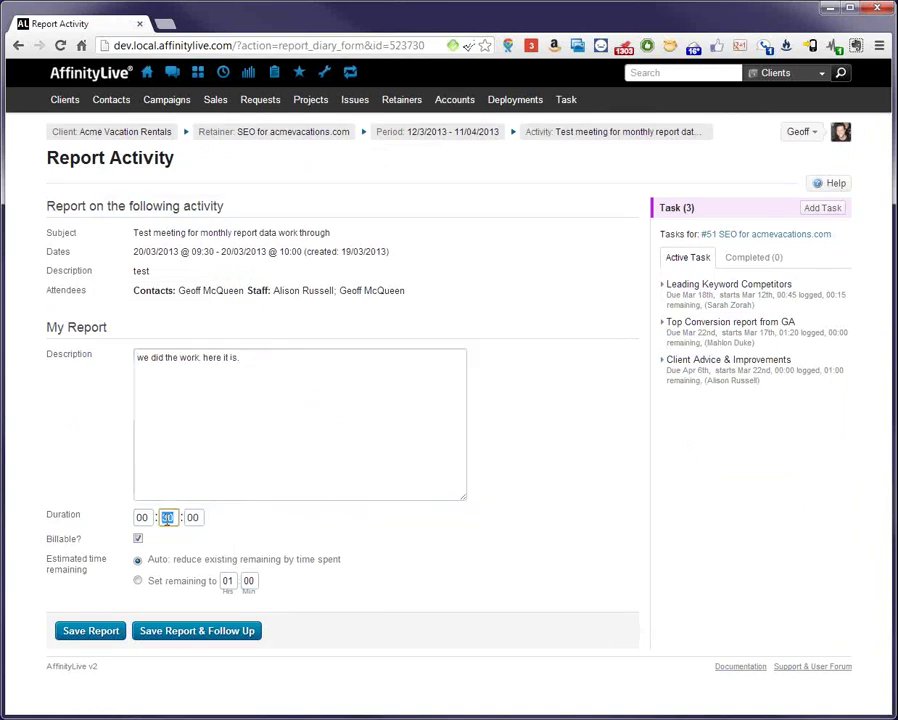
type("45")
left_click(74, 634)
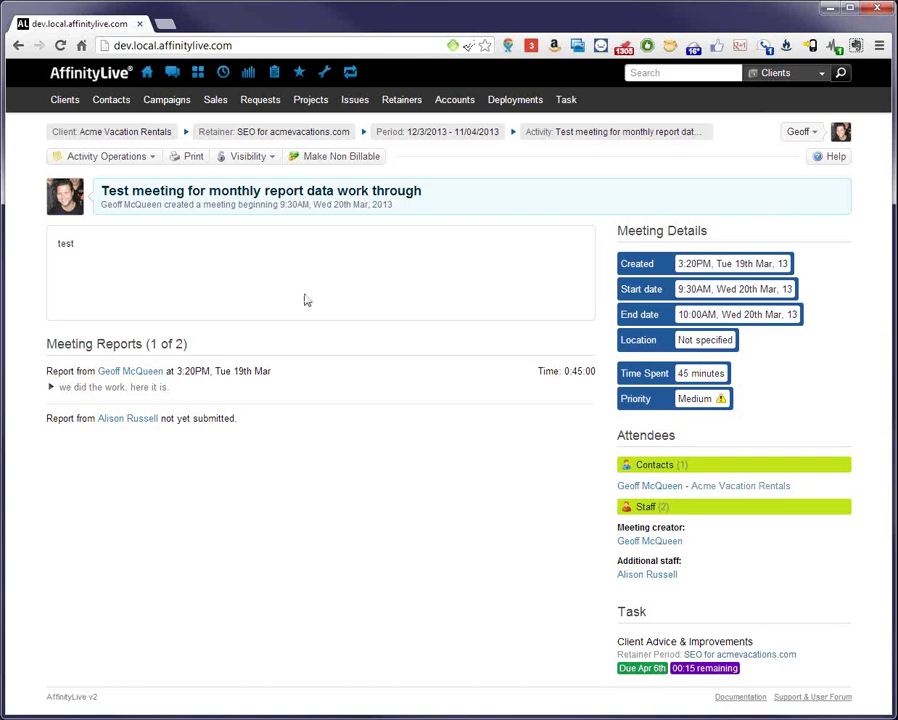
Return to the SEO retainer and examine the current period's usage and remaining time.
left_click(303, 135)
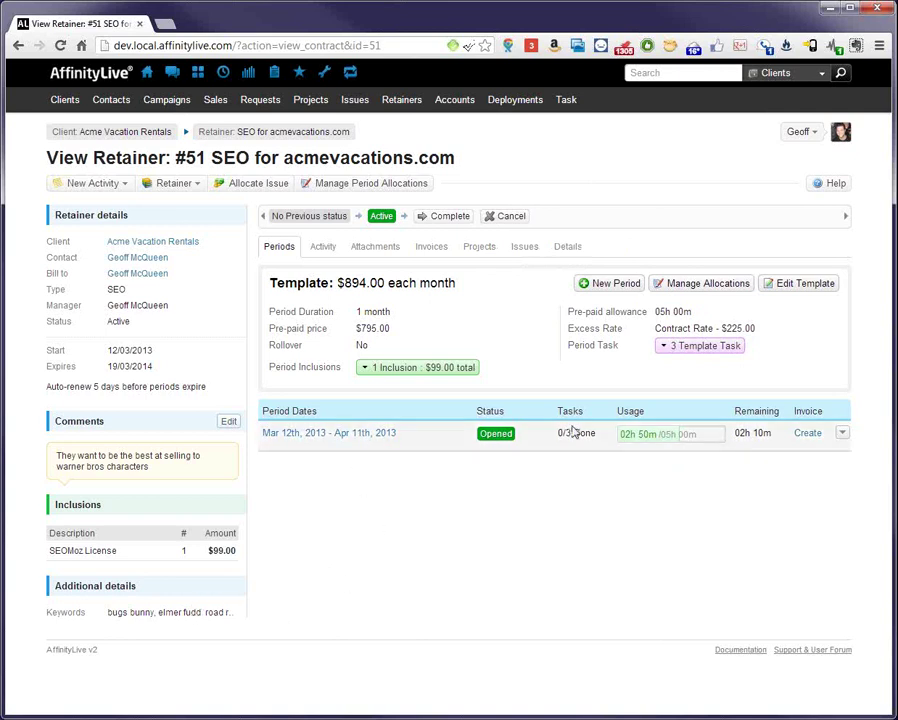
left_click_drag(623, 434, 772, 435)
left_click(573, 529)
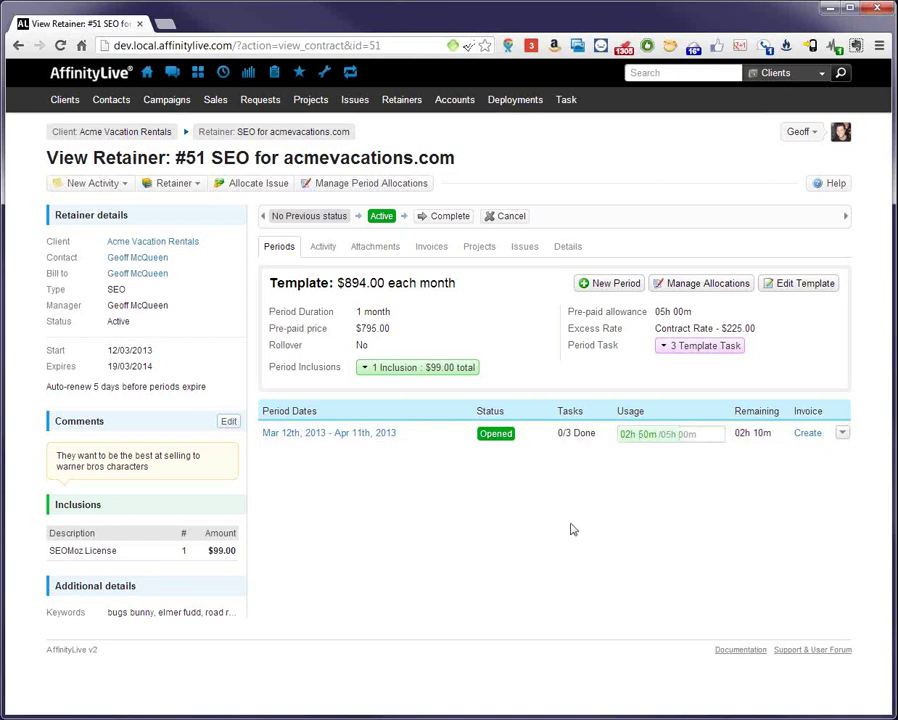
Start a new issue from the Acme Vacation Rentals client record and package it with retainer #51 SEO for acmevacations.com.
middle_click(140, 134)
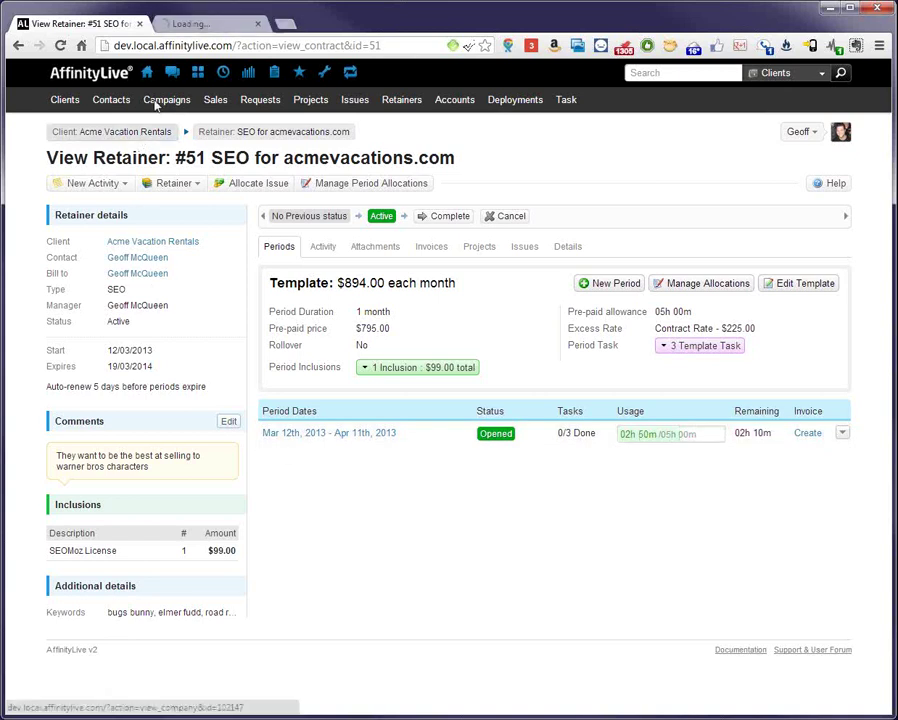
left_click(190, 23)
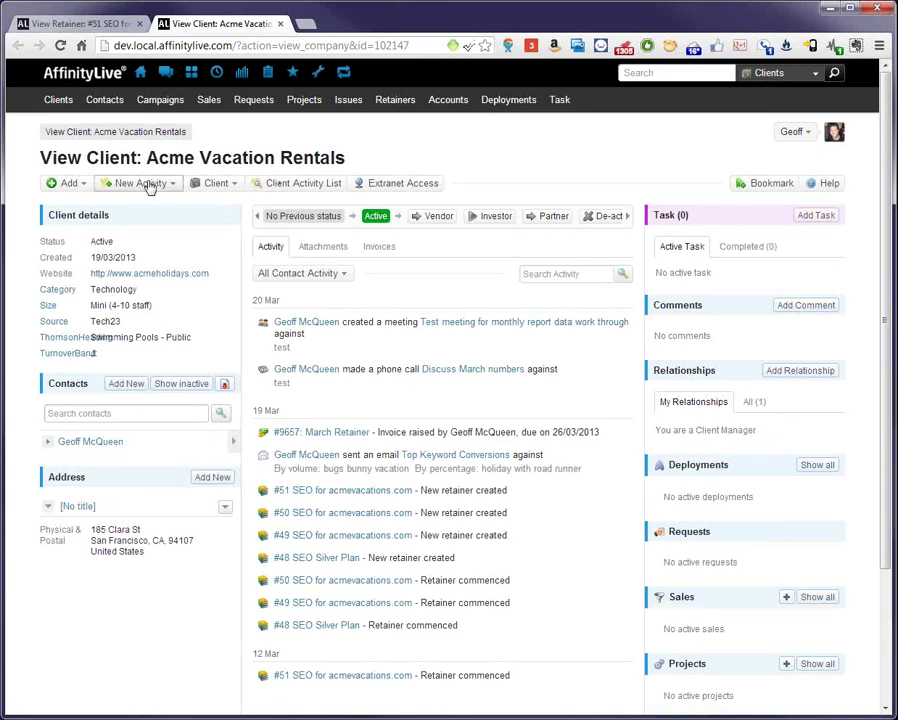
left_click(68, 184)
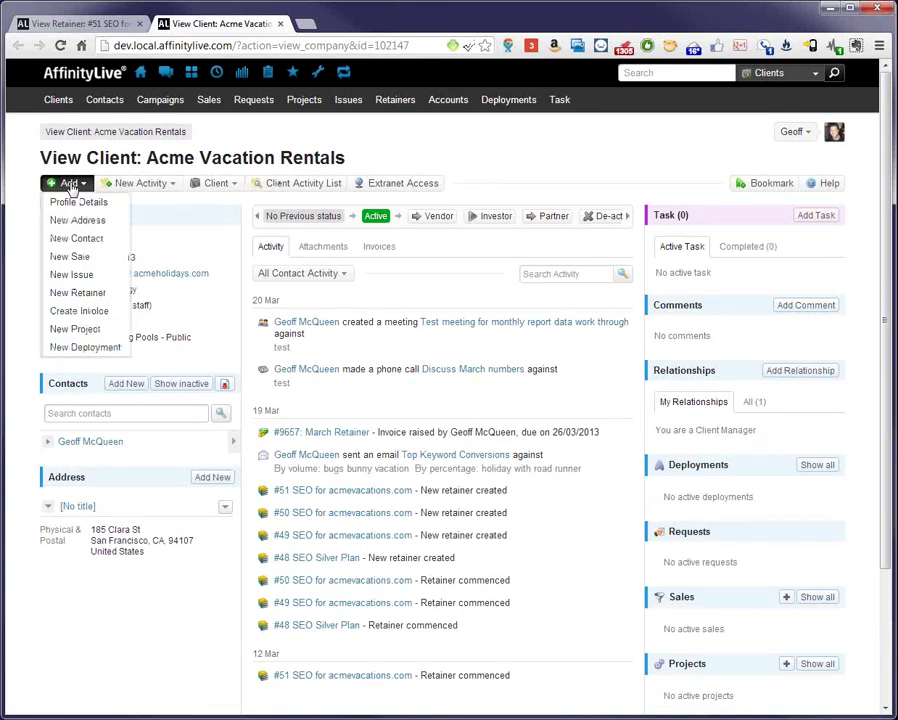
left_click(72, 275)
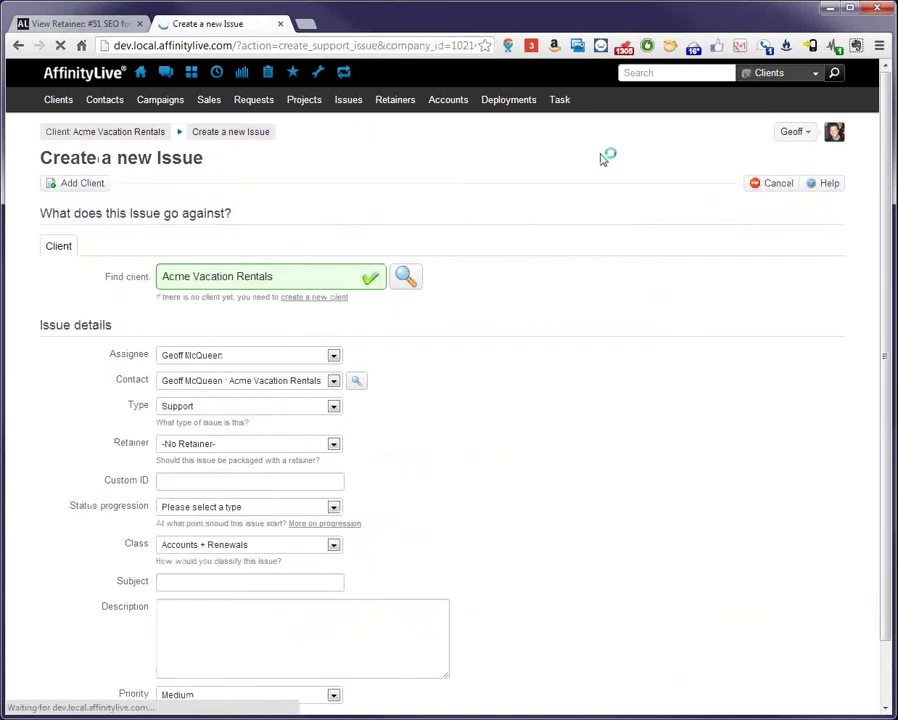
scroll(595, 334, "down", 1)
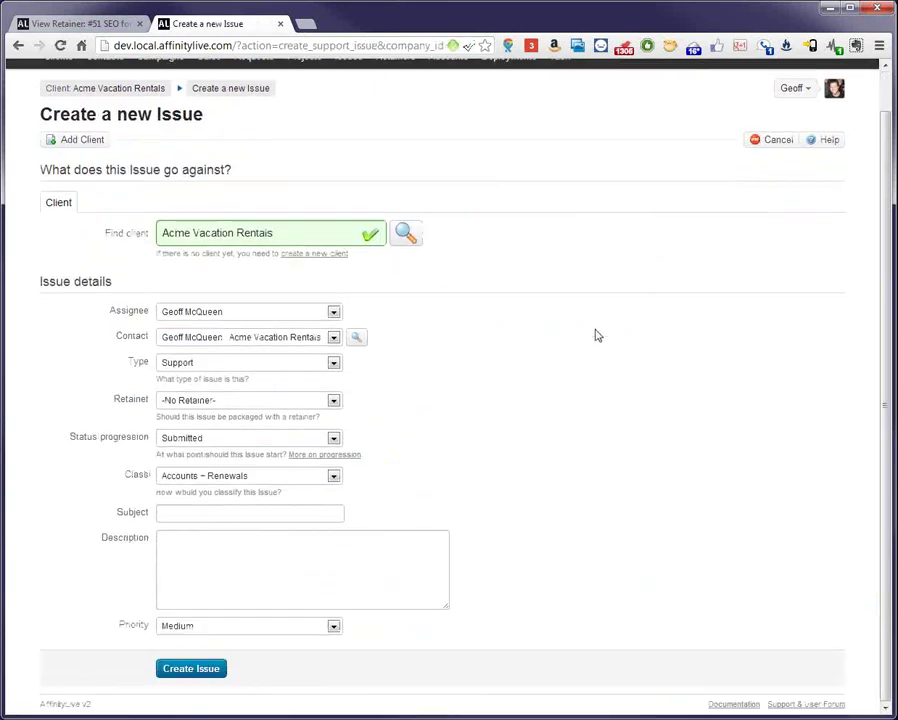
left_click_drag(114, 399, 145, 403)
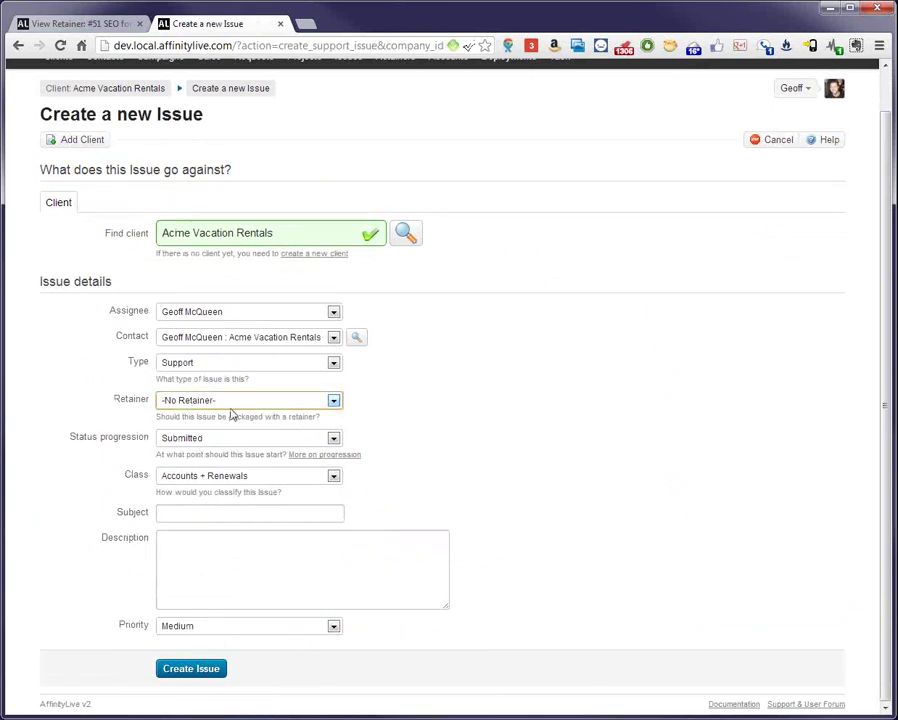
left_click(272, 405)
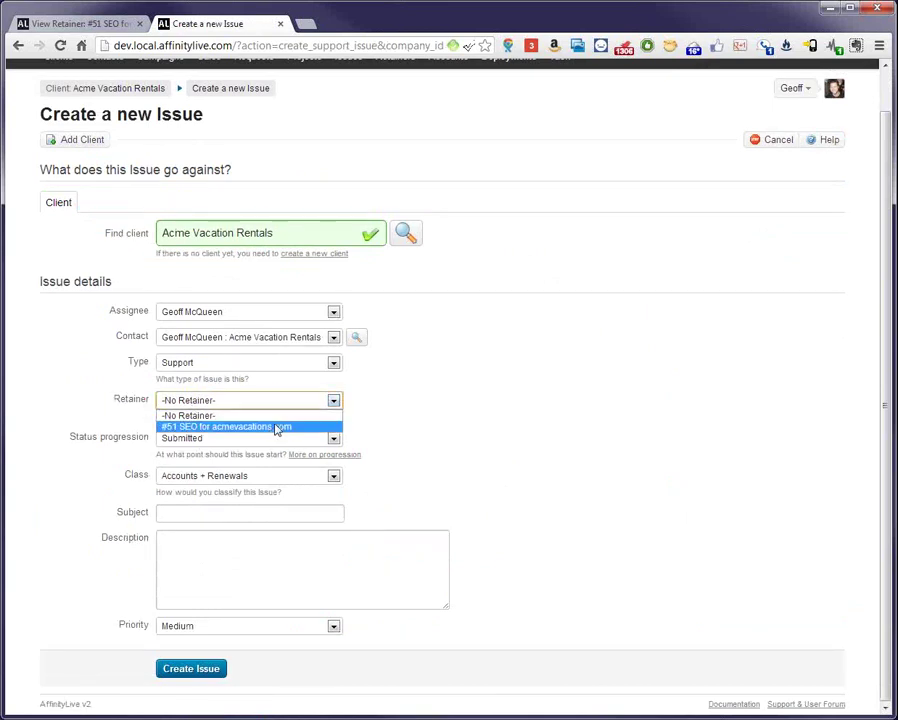
left_click(277, 428)
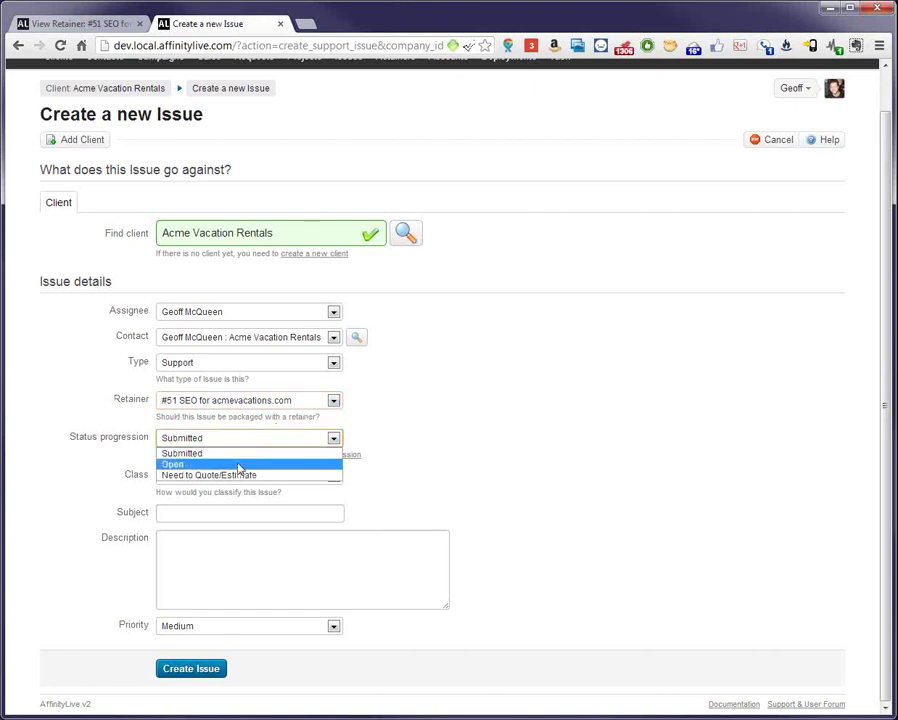
Set the issue's status to Open, its class to AffinityLive and its subject to "Research Maui Keyword competition".
left_click(240, 466)
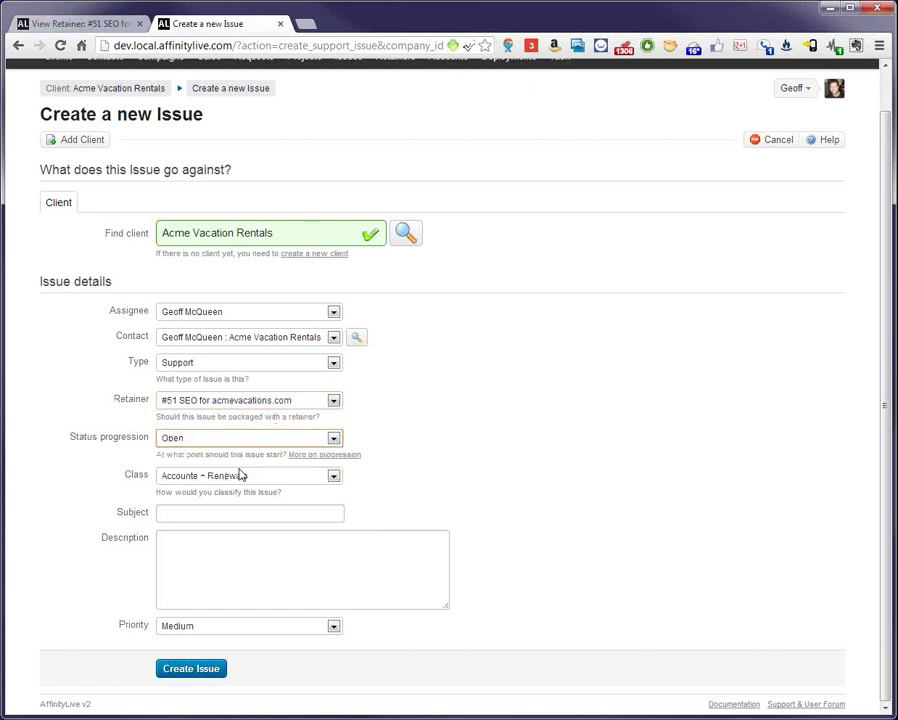
left_click(240, 474)
left_click(227, 506)
left_click(230, 514)
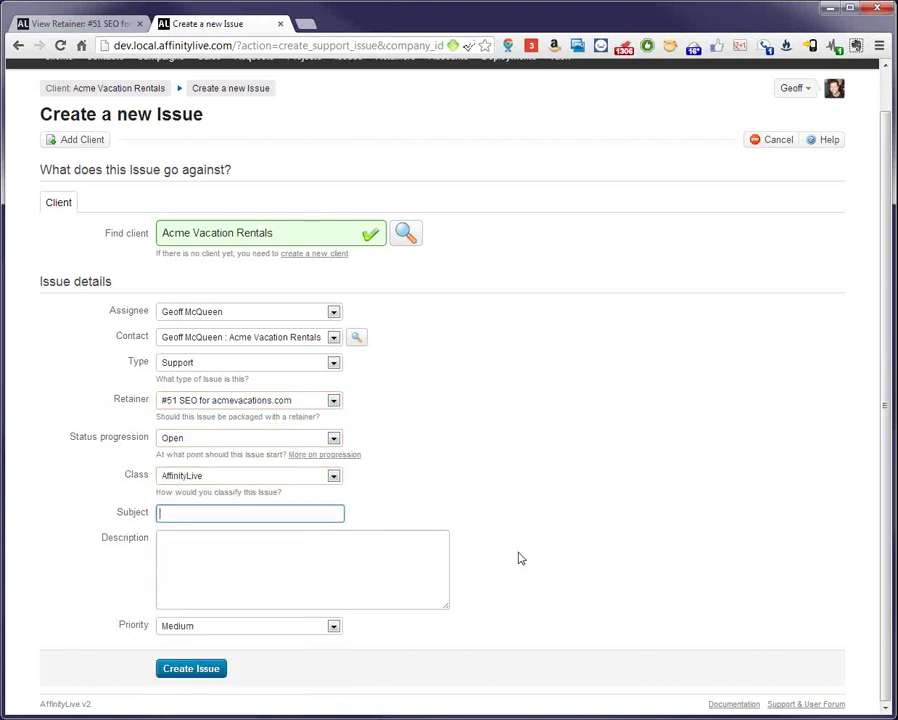
type("Reee")
type("arch Maui Keyword com")
type("petition")
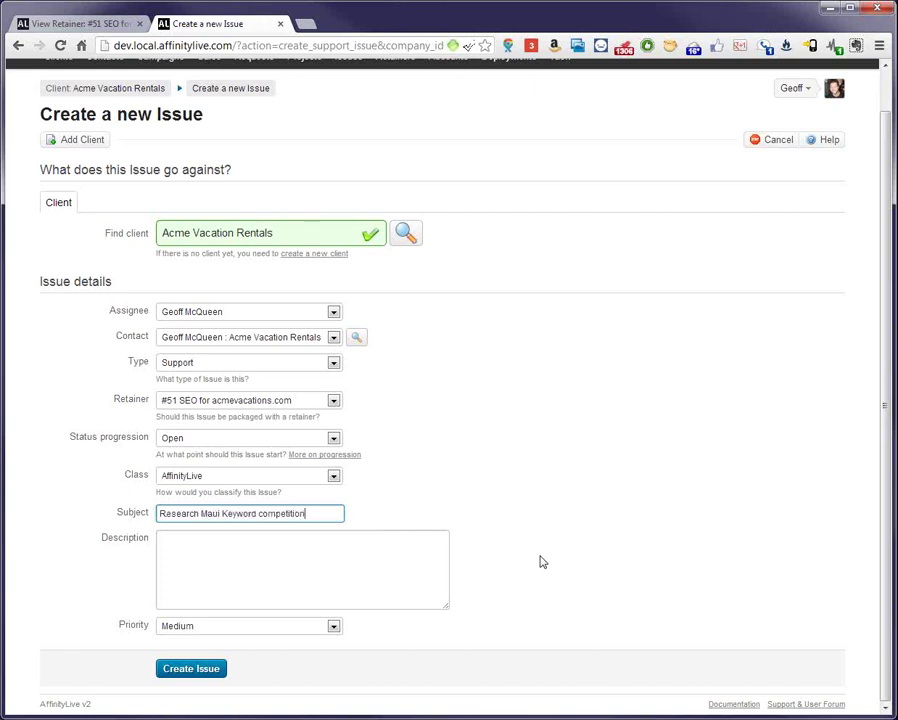
Describe the issue as "Need to look into keywords targeting cartoons and maui holidays." and create it.
left_click(416, 566)
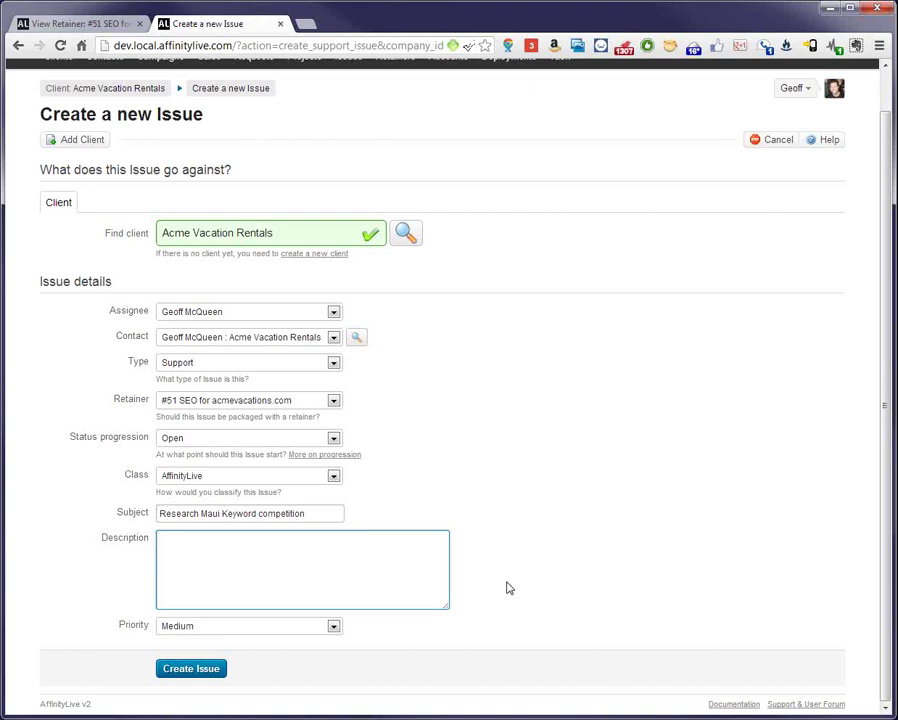
type("Need to look into keywods t")
key("BackSpace")
key("BackSpace")
key("BackSpace")
key("BackSpace")
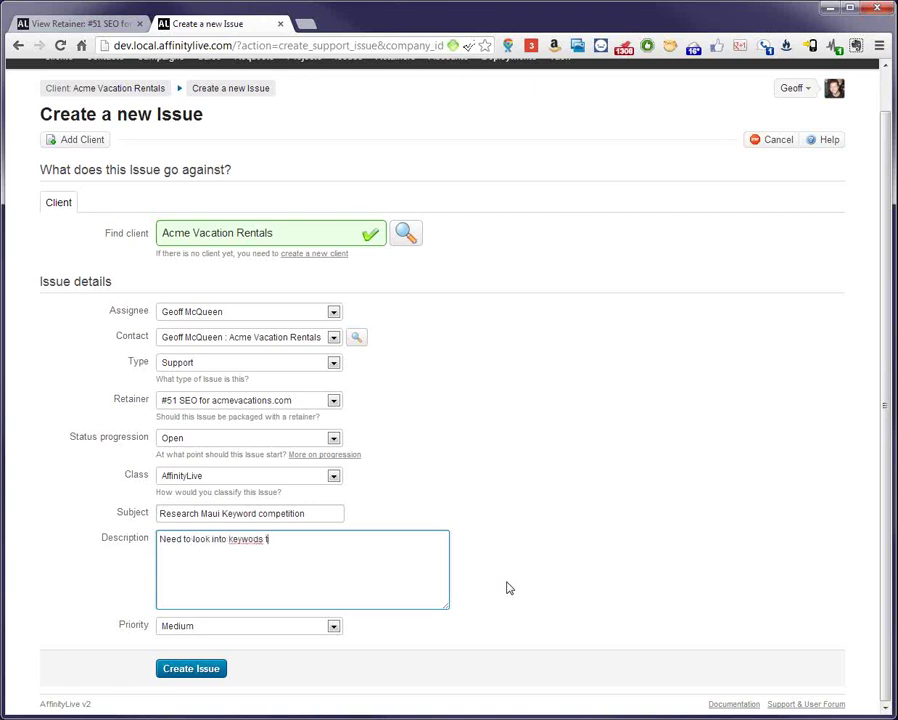
type("rds targeting cartoons")
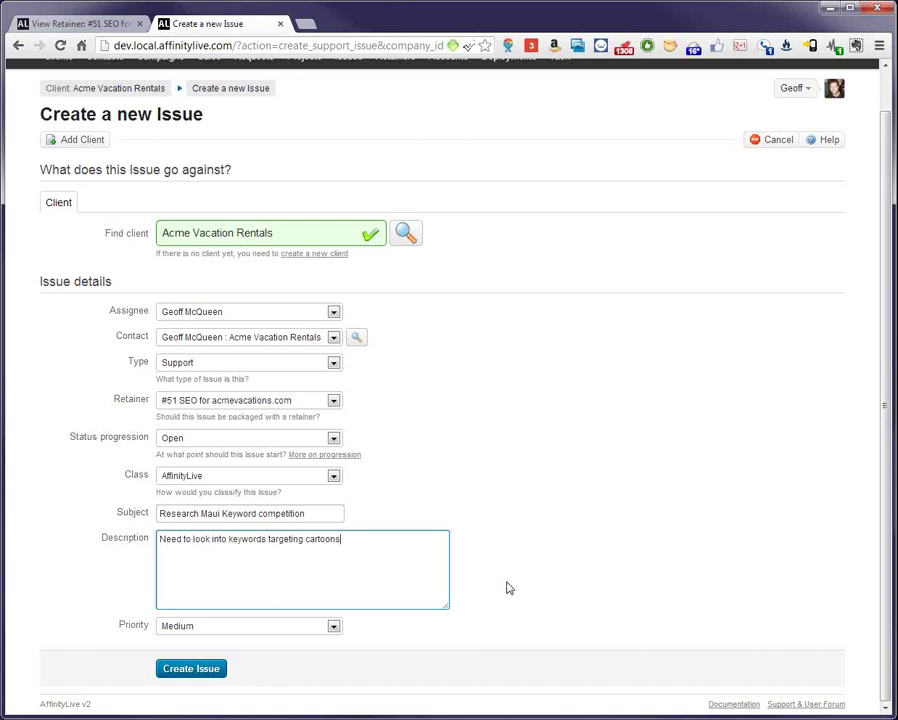
type(" and maui holidays.")
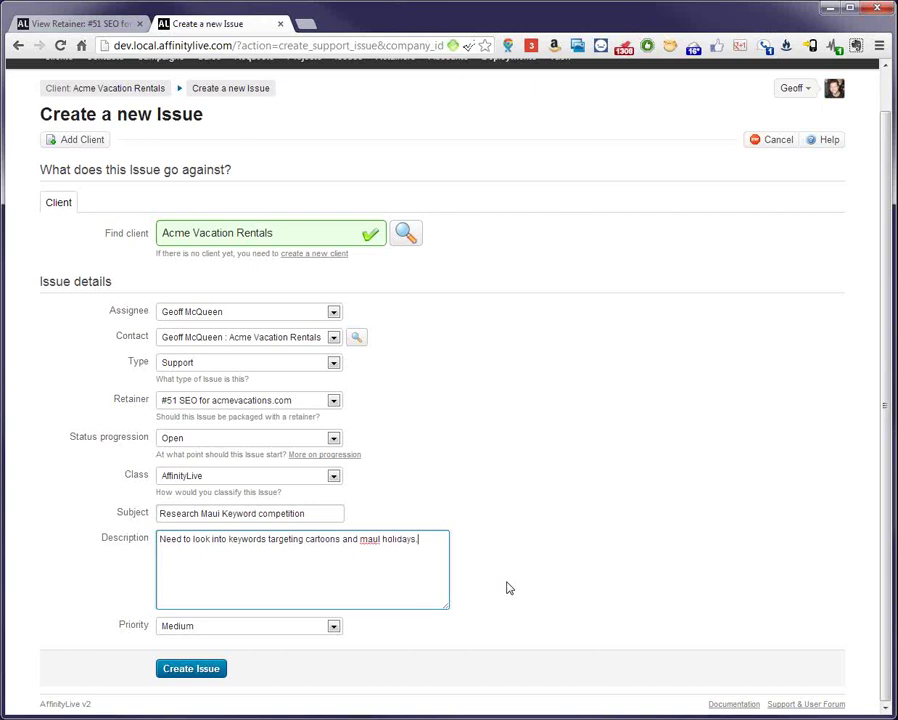
left_click(200, 670)
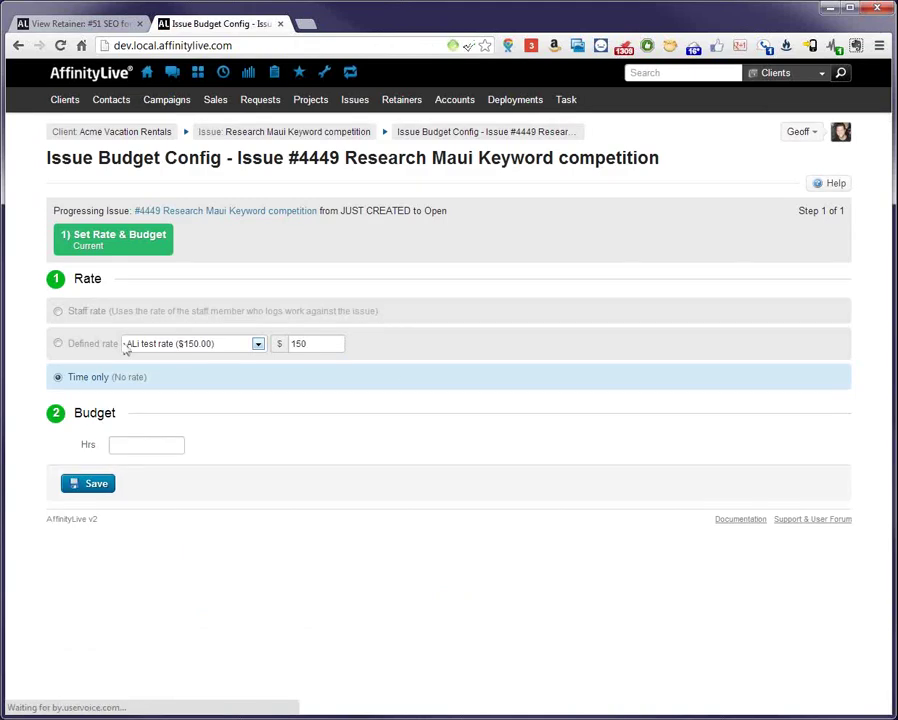
Apply the defined Imported Rate ($250.00) to the issue, budget 3 hours for it and save.
left_click(60, 343)
left_click(172, 344)
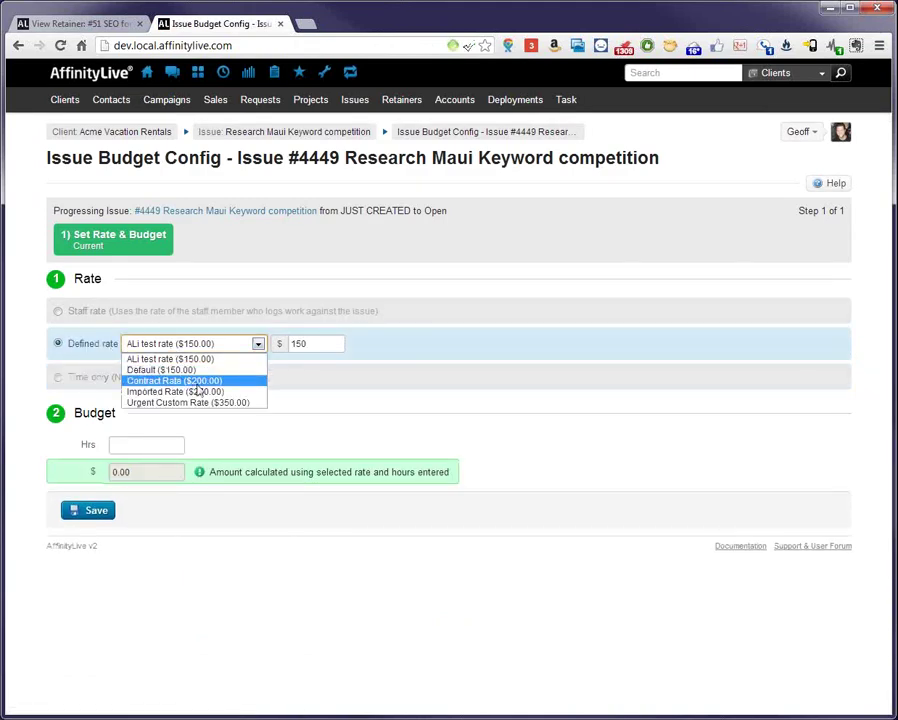
left_click(190, 391)
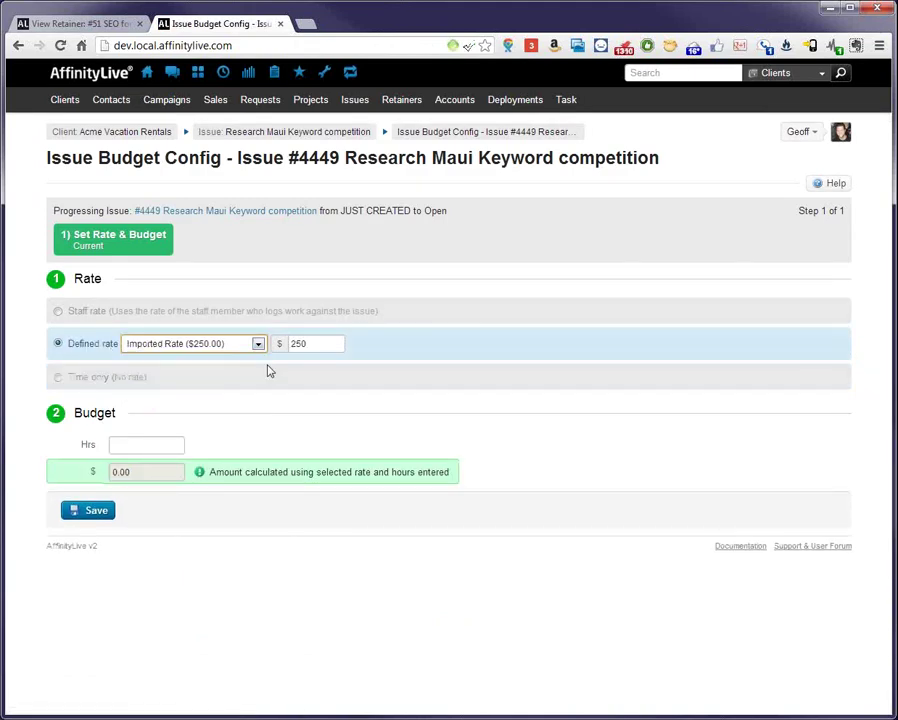
left_click(156, 444)
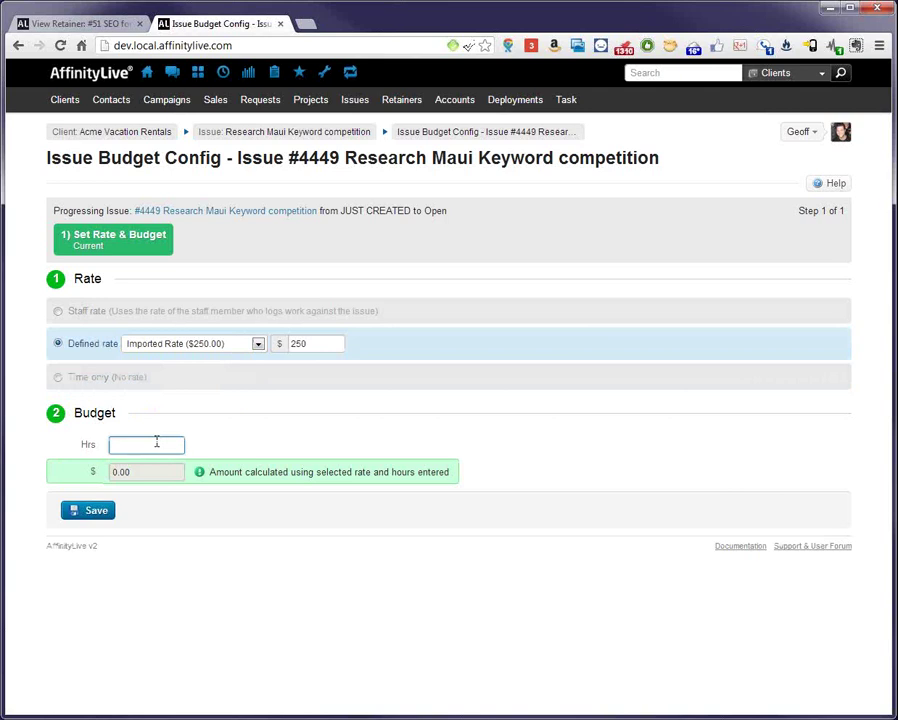
type("5")
type("3")
left_click(74, 514)
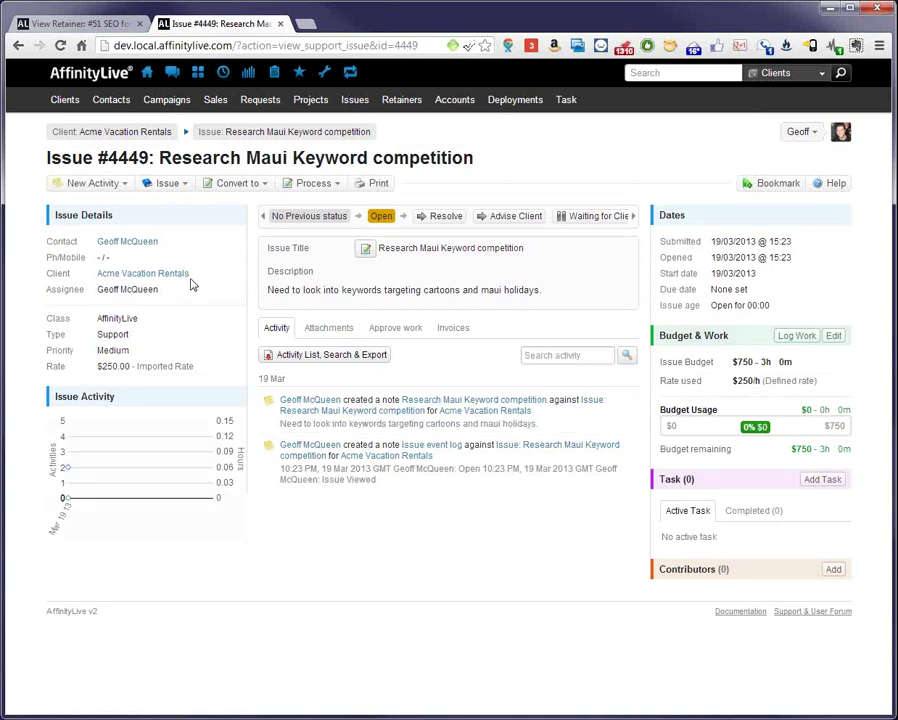
Start a note on the issue with 45 minutes of time spent and the subject "Working on initial research".
left_click(92, 183)
left_click(88, 201)
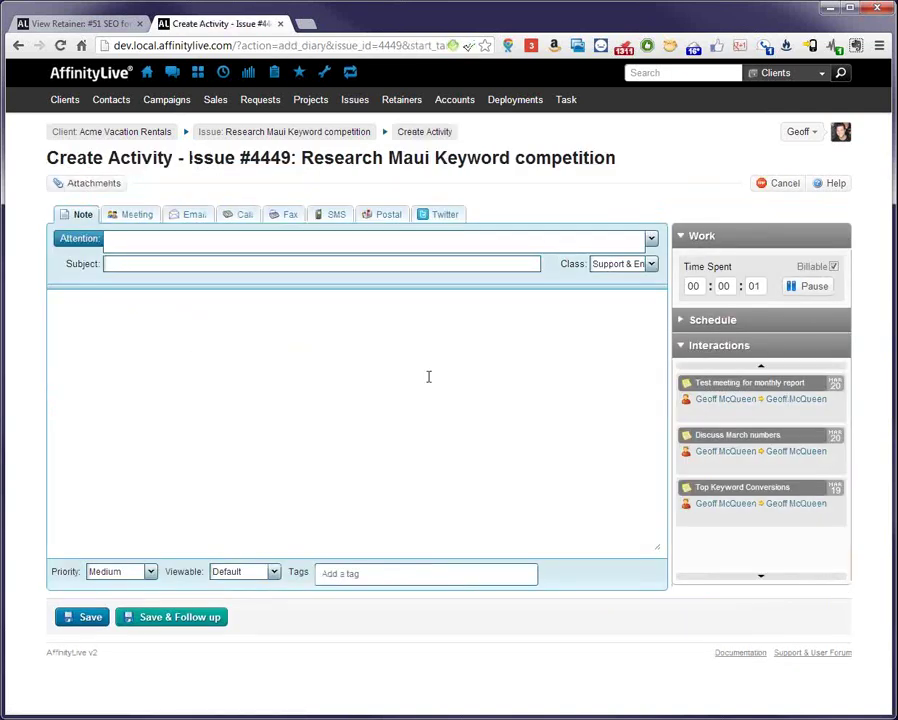
left_click(724, 286)
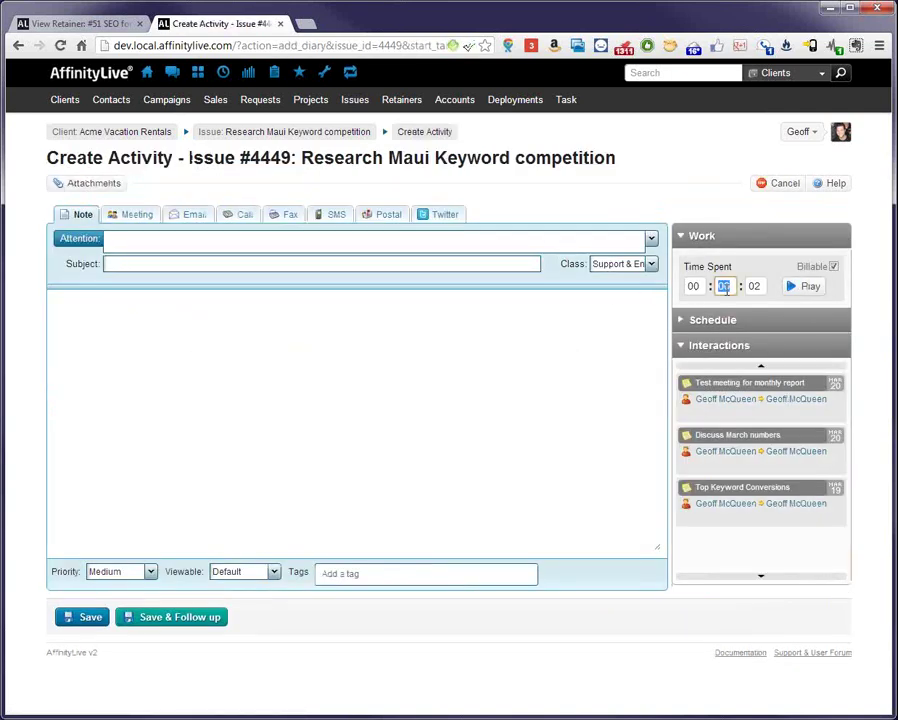
type("45")
left_click(300, 243)
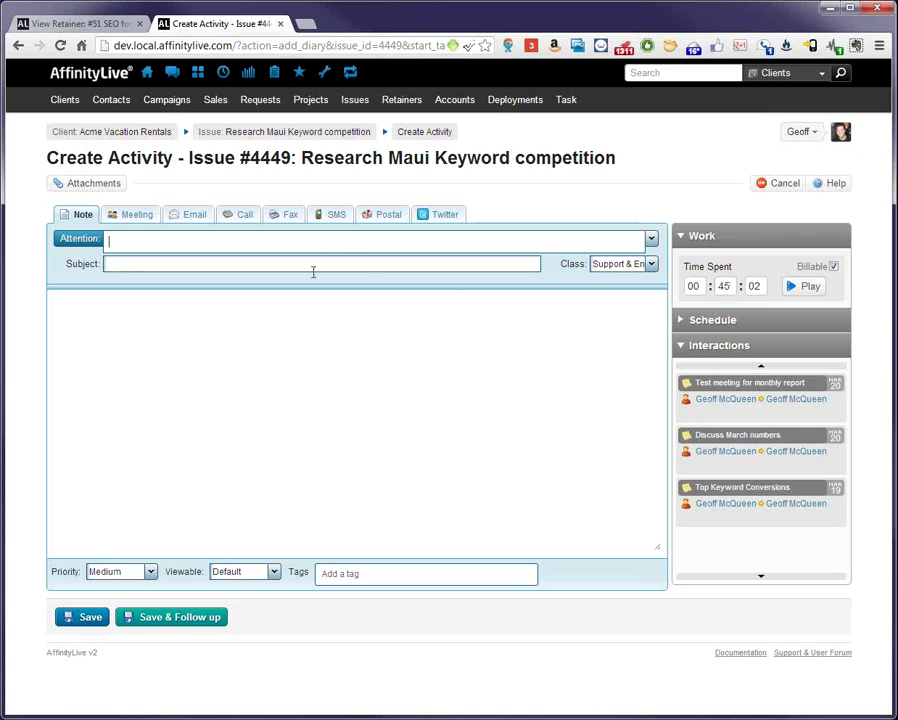
left_click(313, 269)
type("Working on")
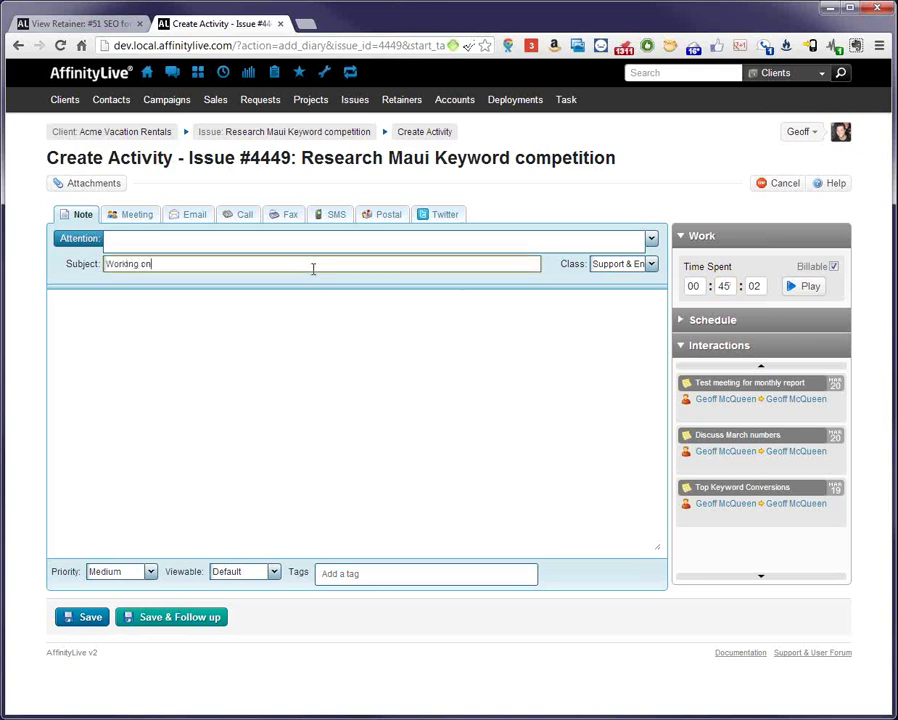
type(" initial research")
Write "Wow, Maui is competitive. going to be hard to get onto page 1" as the note's body and save the note.
key("Tab")
type("Wow, Mau")
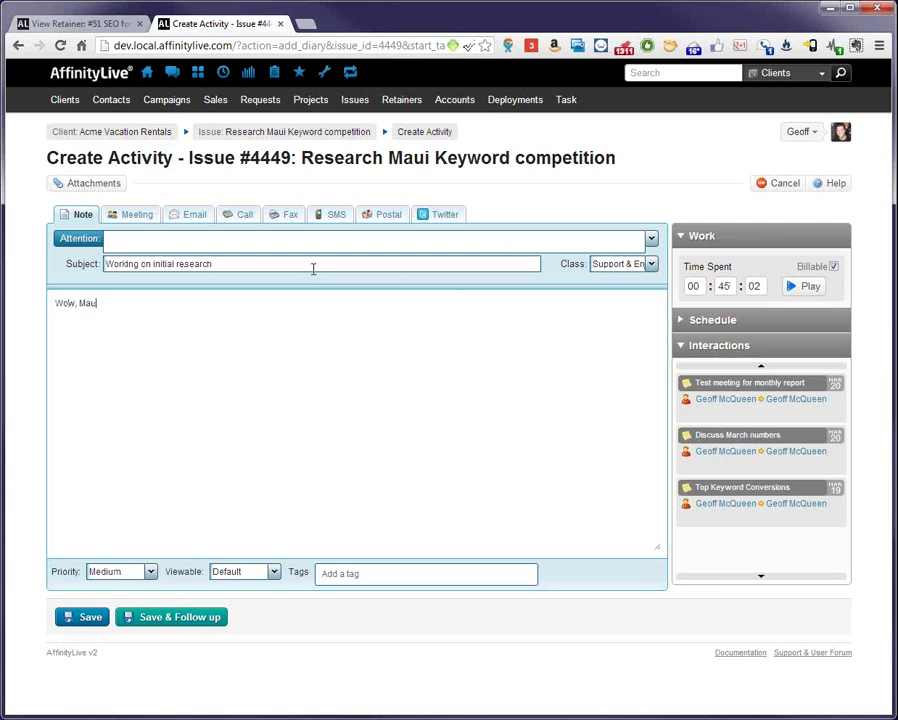
type("i is competiv")
key("BackSpace")
key("BackSpace")
key("BackSpace")
key("BackSpace")
key("BackSpace")
key("BackSpace")
key("BackSpace")
key("BackSpace")
key("BackSpace")
key("BackSpace")
type("compatitive. going to be hard to get onto pa")
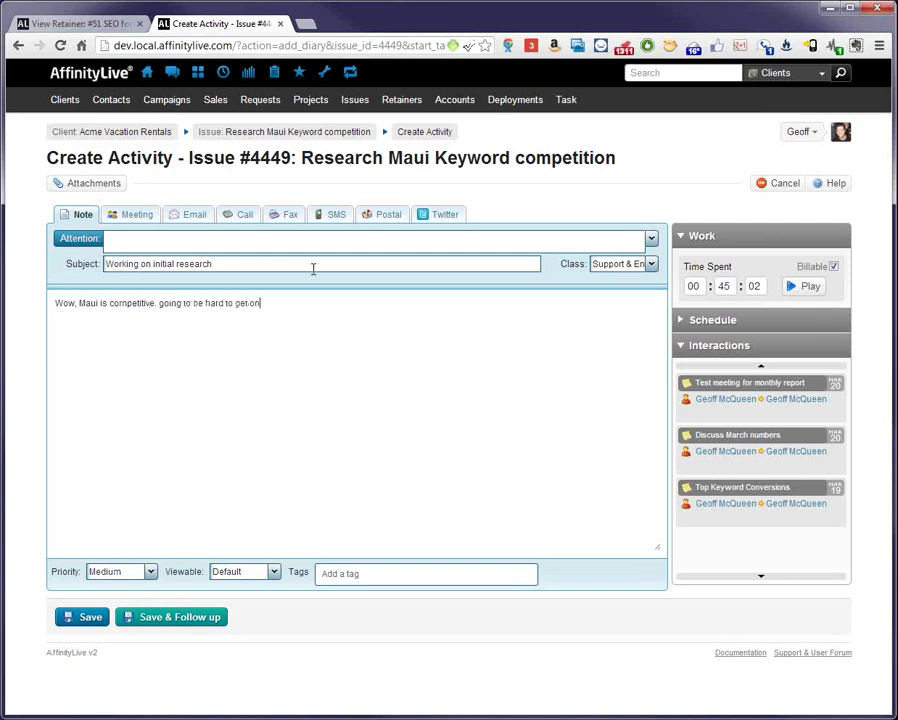
type("ge 1")
left_click(82, 619)
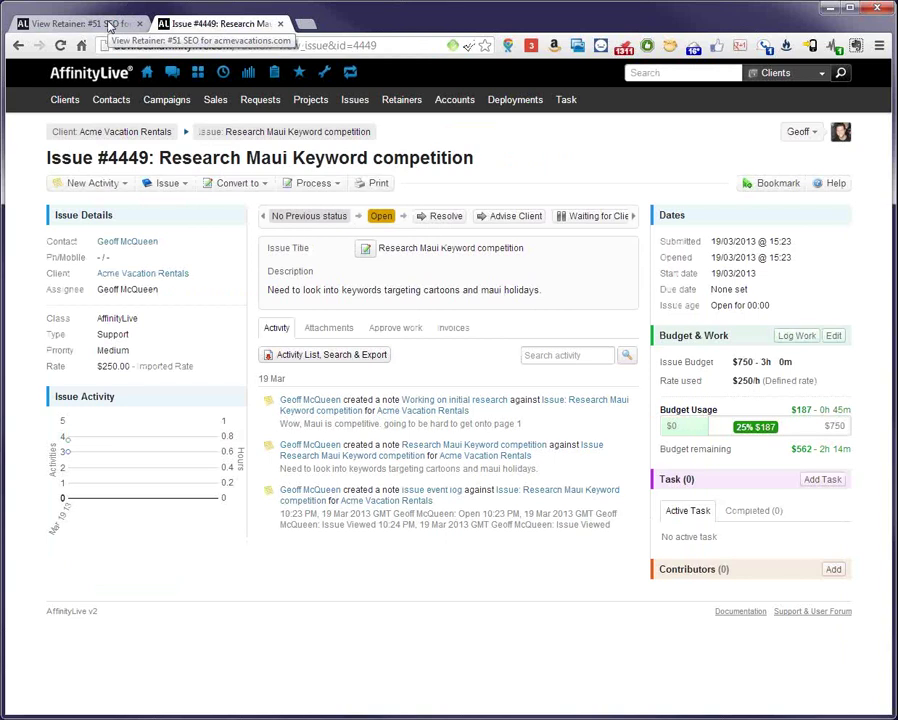
Reload the SEO retainer and examine the March–April period's remaining time and the work logged through the Maui keyword issue.
left_click(110, 25)
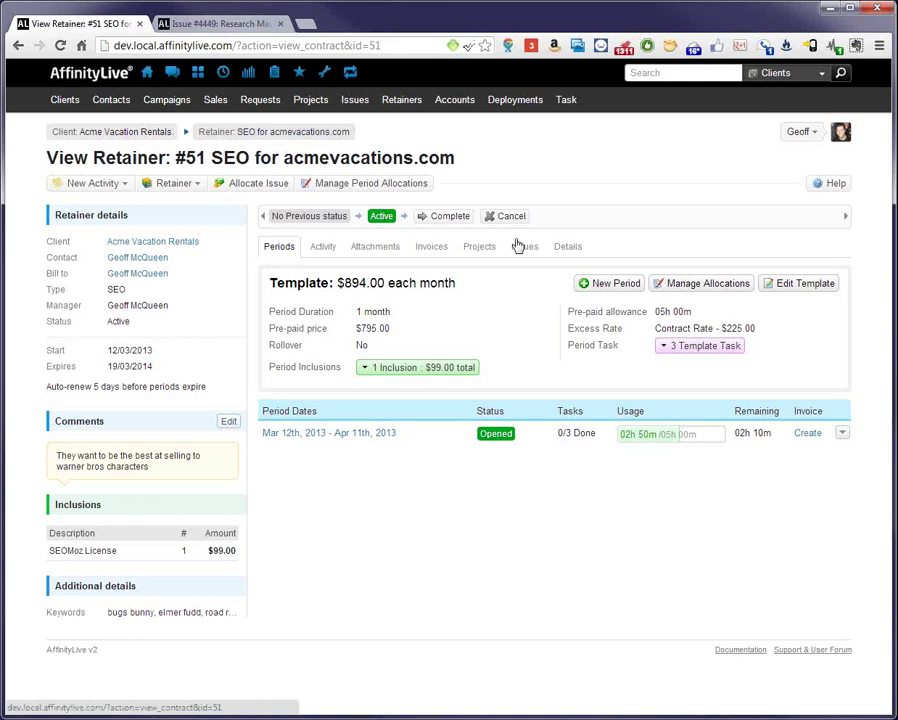
left_click(316, 136)
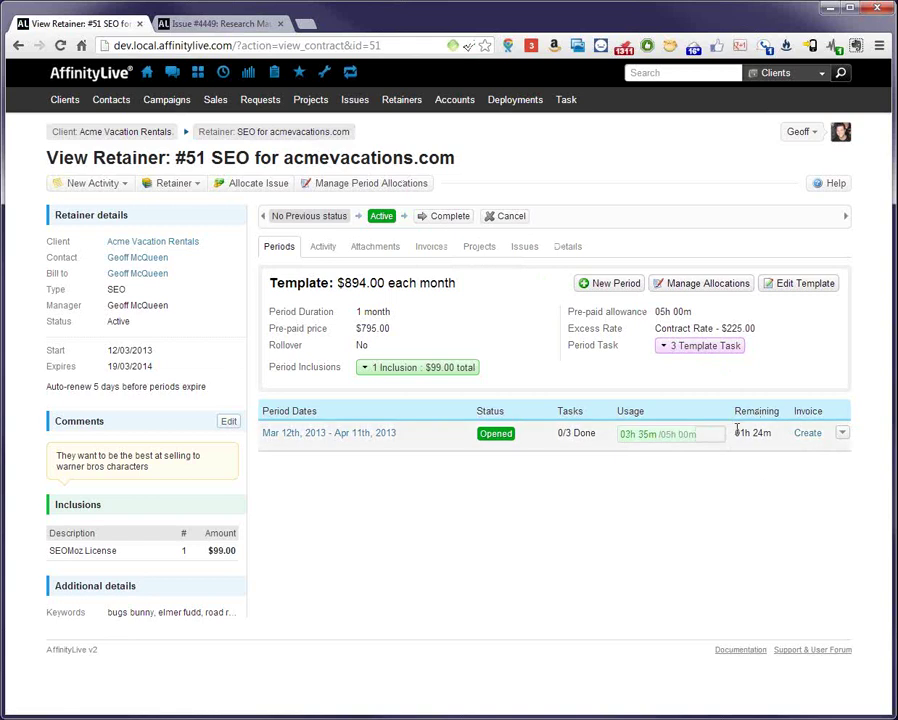
left_click_drag(735, 433, 770, 435)
left_click(737, 494)
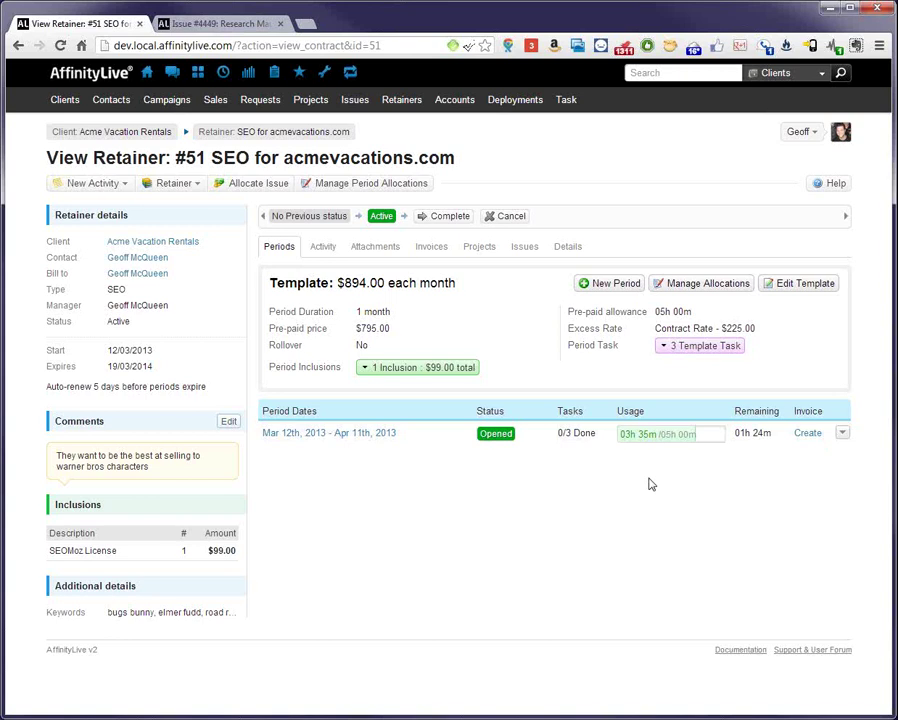
left_click(346, 438)
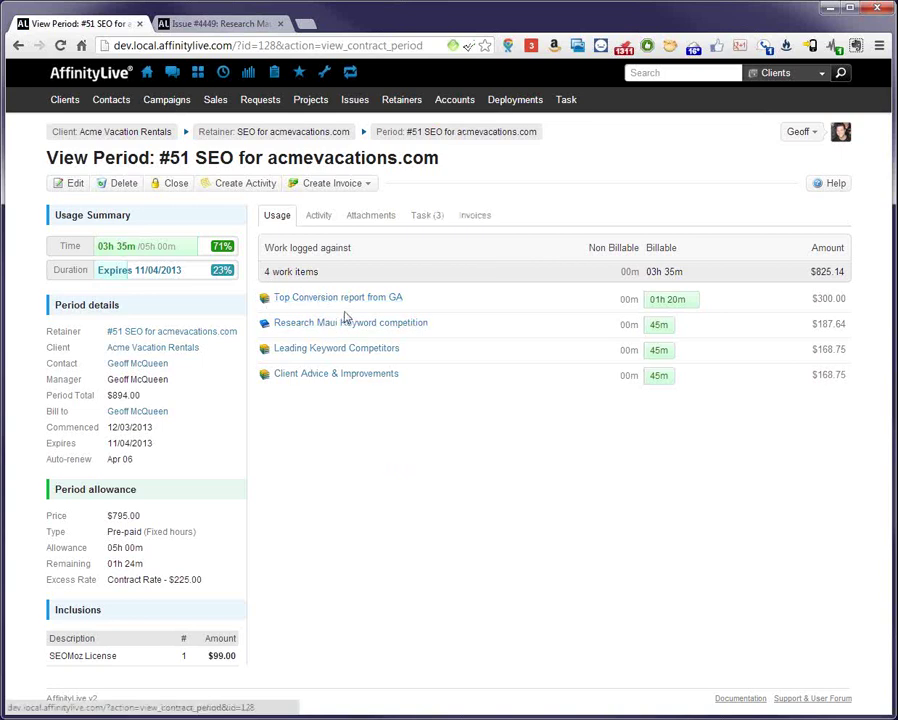
left_click_drag(432, 323, 295, 331)
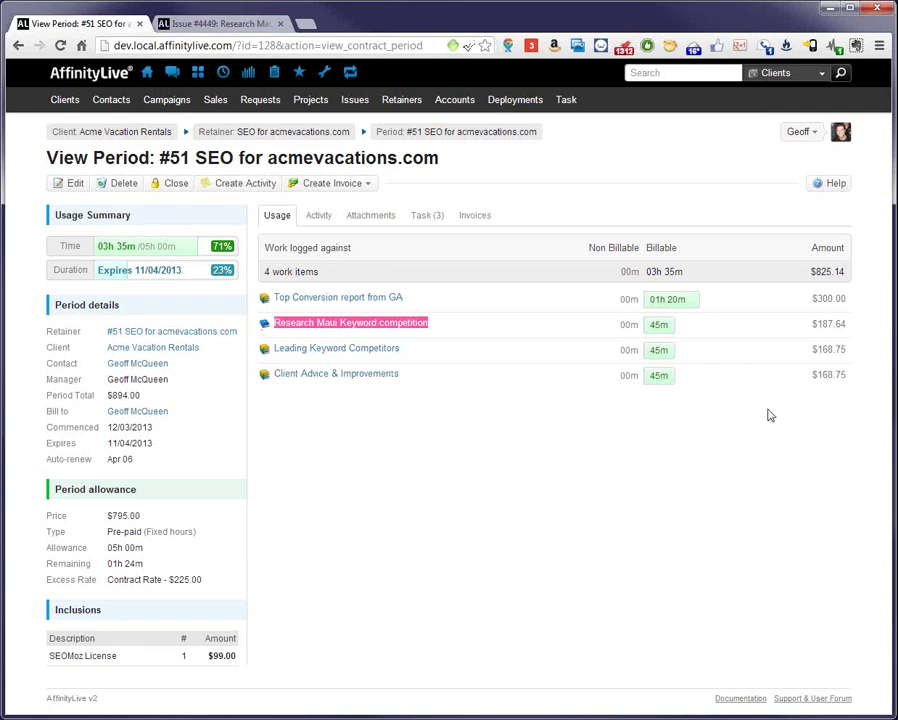
left_click(687, 324)
left_click_drag(649, 324, 670, 338)
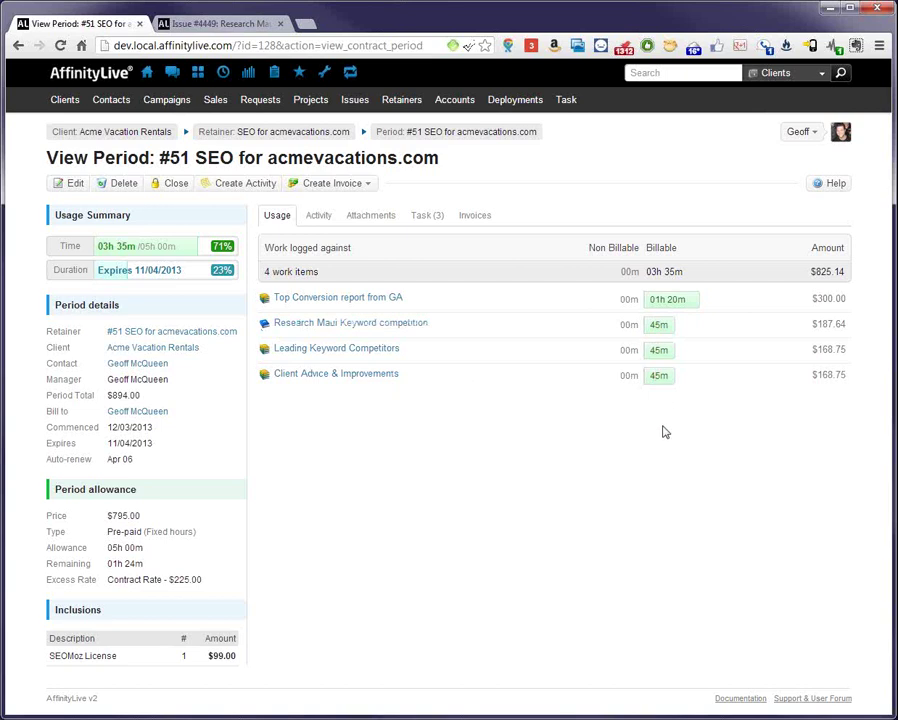
Start another note on the Maui keyword issue with 3 hours 30 minutes of time spent.
left_click(215, 23)
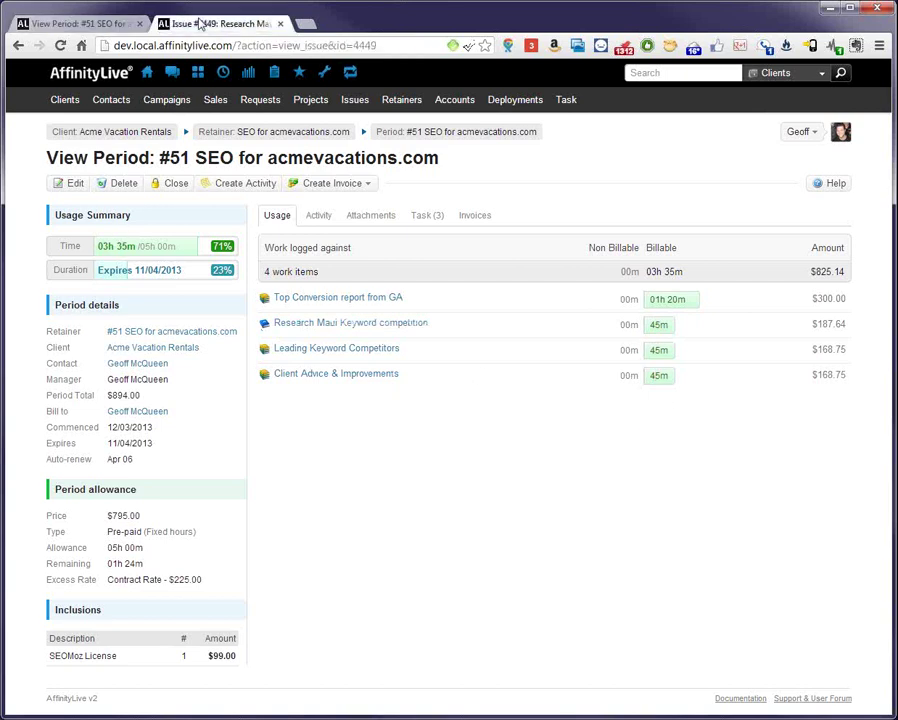
left_click(93, 184)
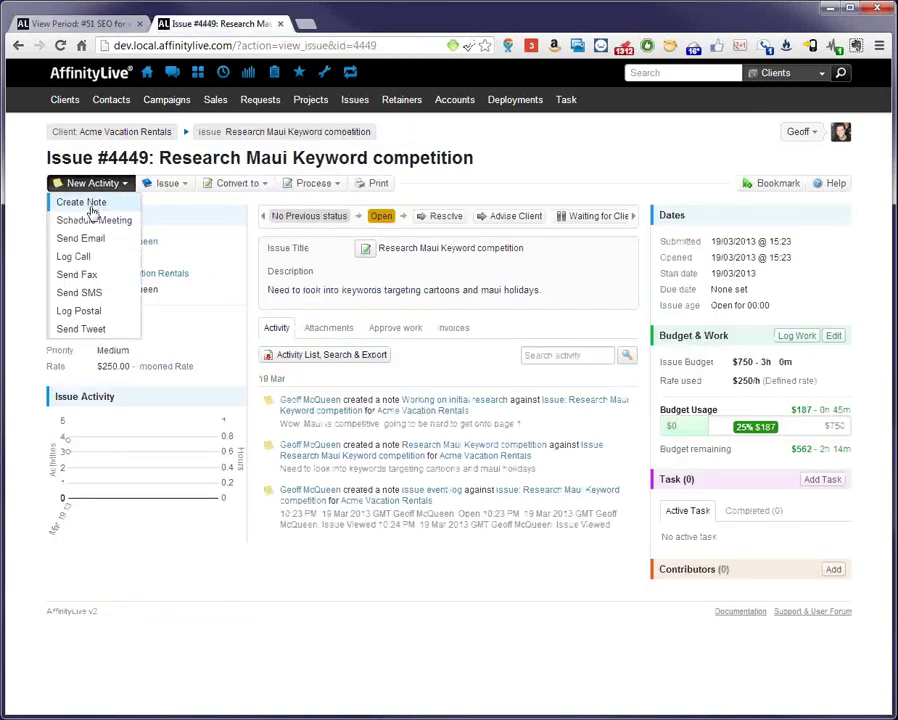
left_click(90, 204)
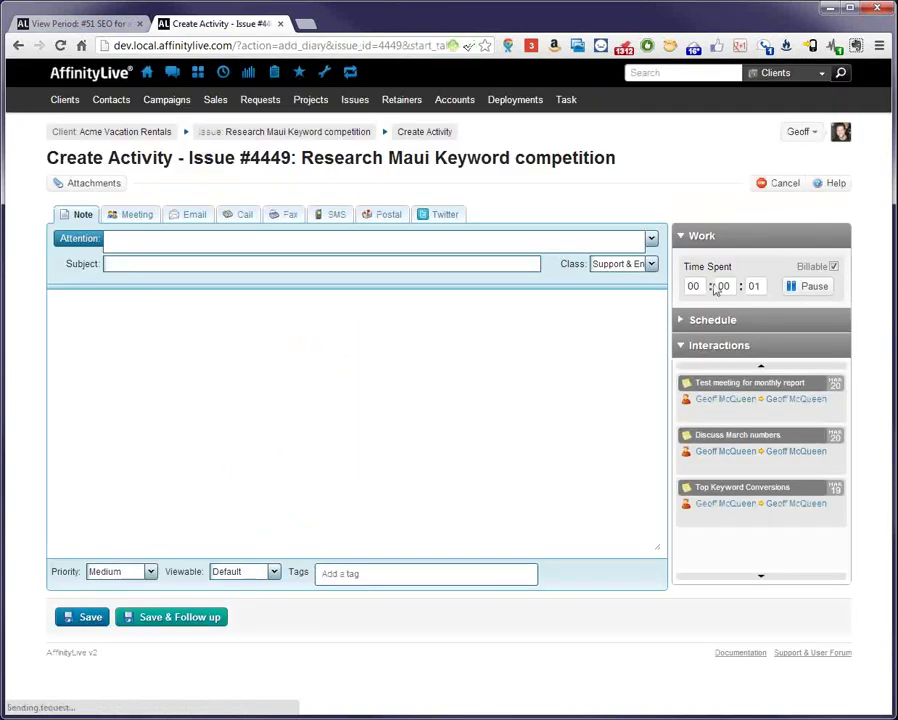
left_click(704, 286)
type("8")
key("Tab")
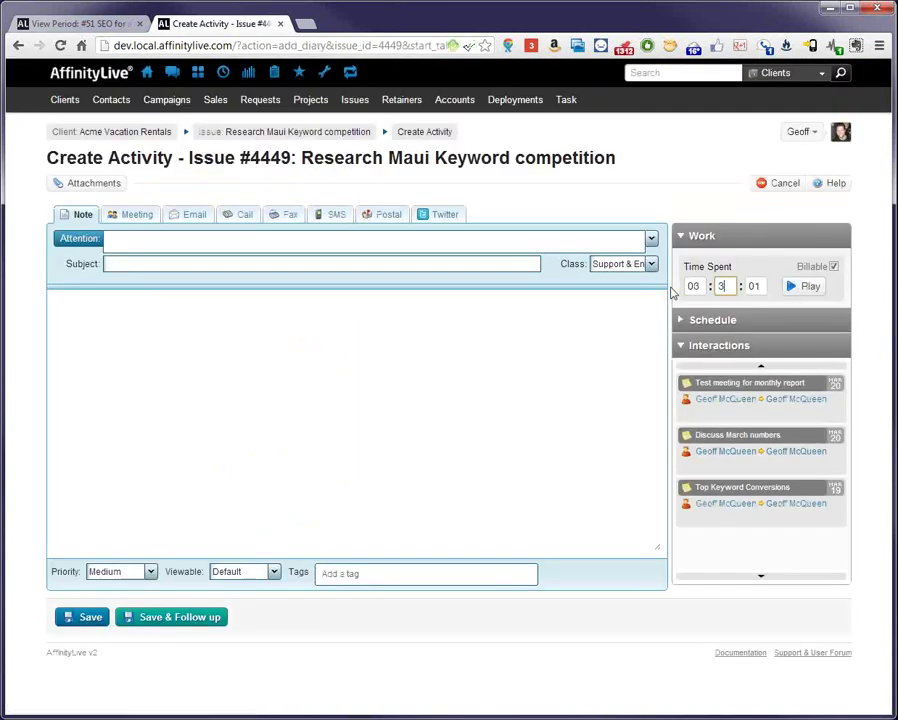
key("Tab")
type("0")
key("shift+Tab")
key("shift+Tab")
type("3")
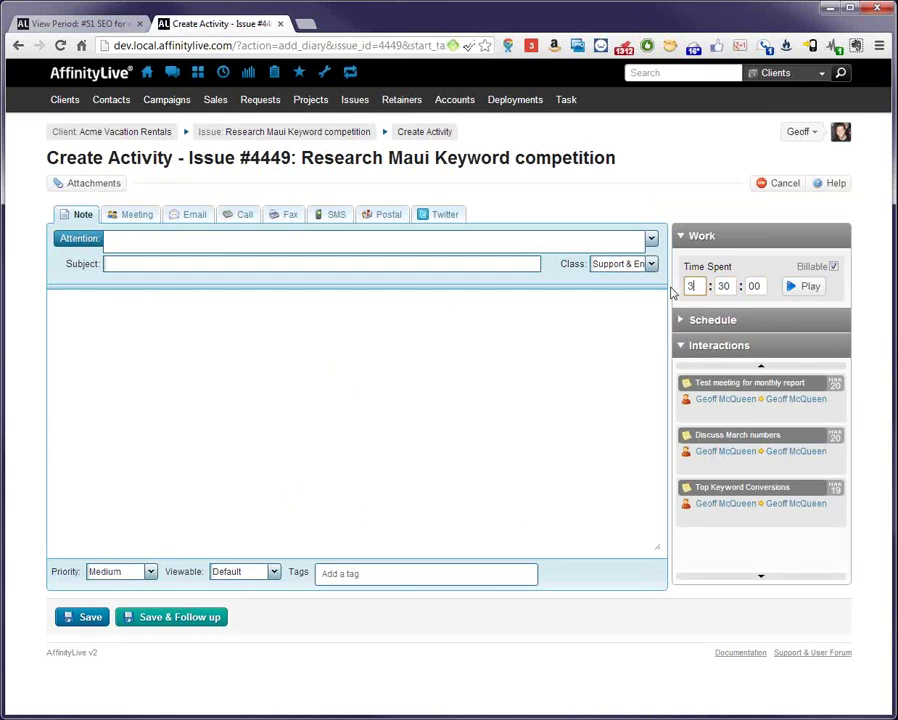
key("Tab")
key("Tab")
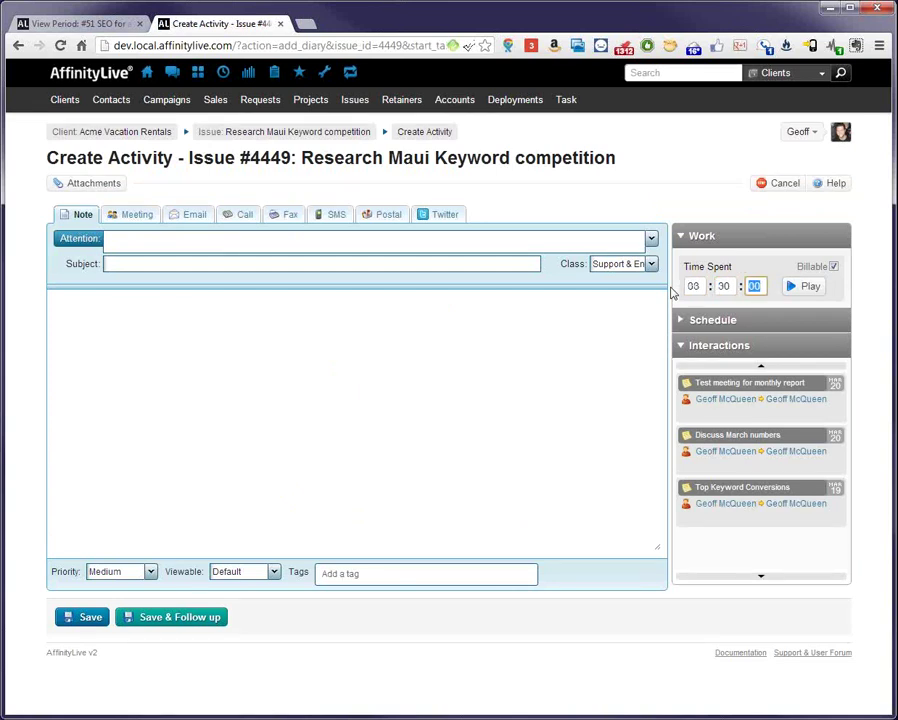
Give the note the subject "detailed analysis and report" and the body "test", and save it.
left_click(248, 265)
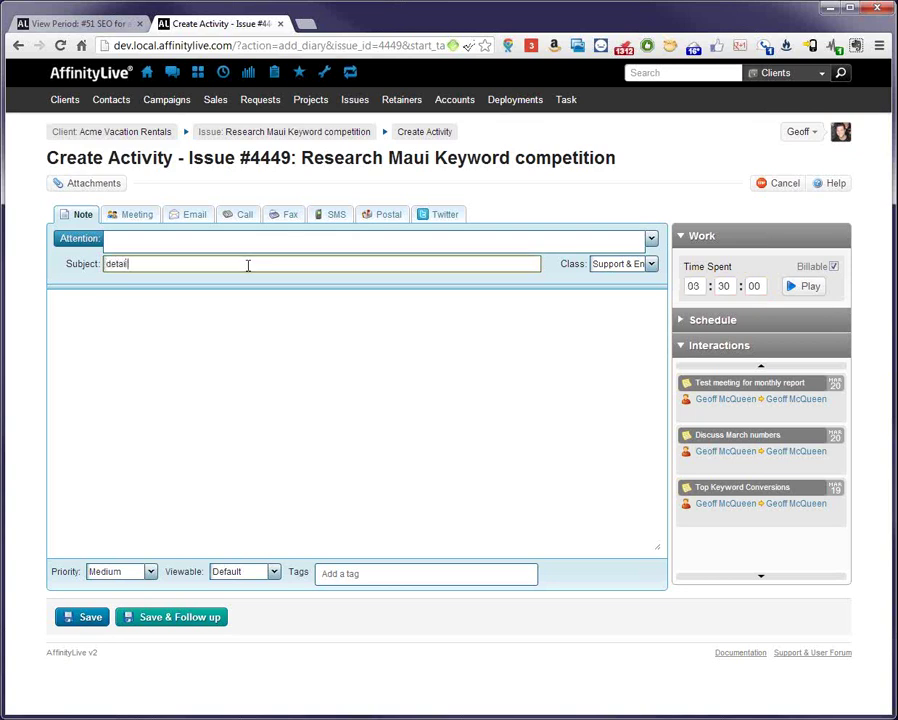
type("detailed analysis and asse")
key("BackSpace")
key("BackSpace")
key("BackSpace")
key("BackSpace")
type("report")
left_click(262, 504)
type("test")
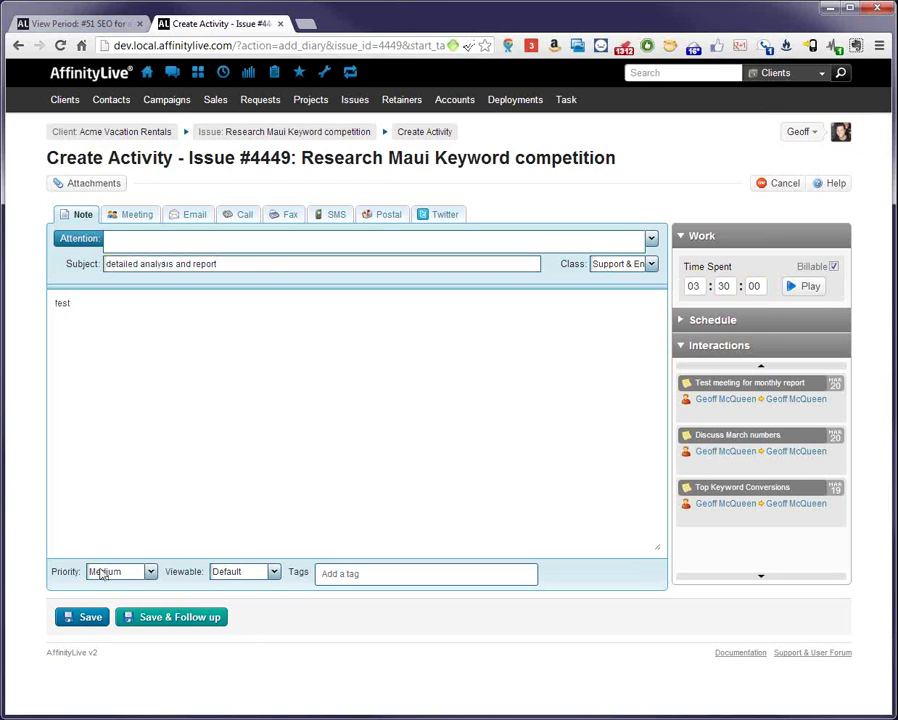
left_click(62, 626)
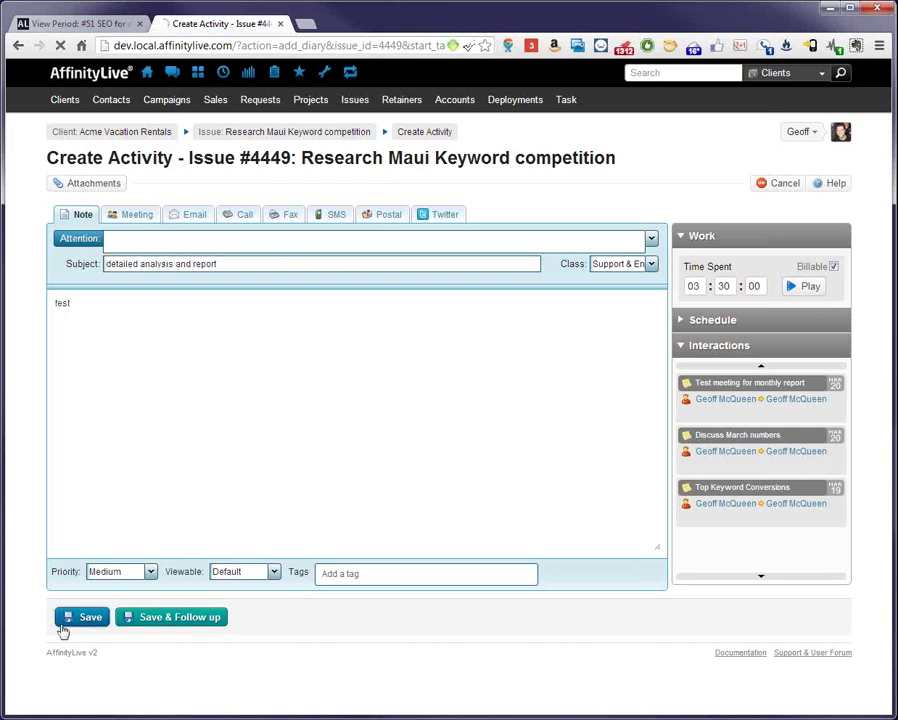
Refresh the retainer period's page to check its usage and remaining allowance, and return to the retainer overview.
left_click(107, 26)
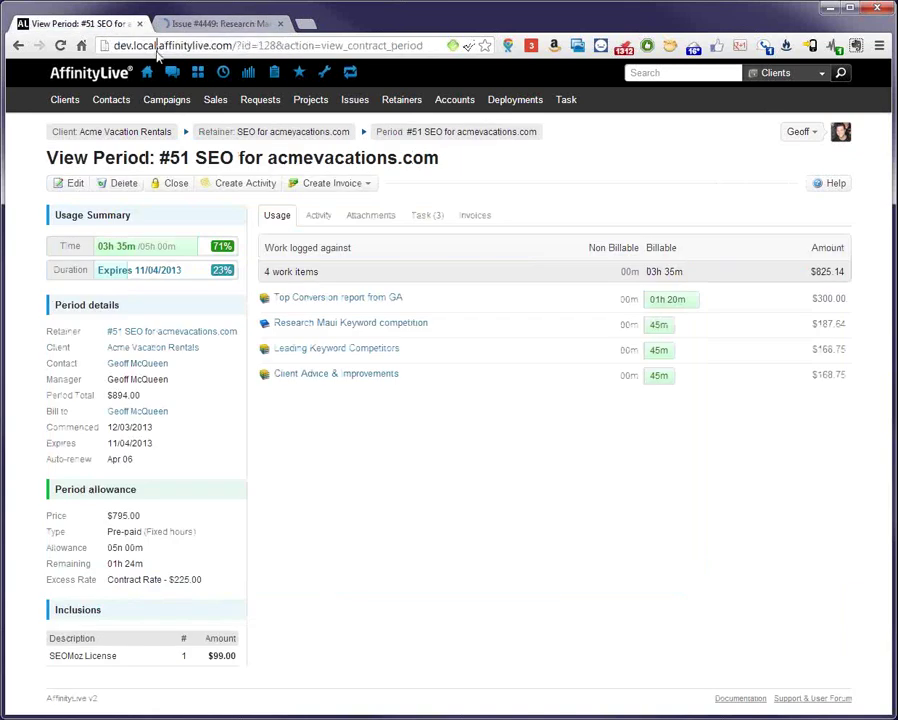
left_click(155, 46)
key("Return")
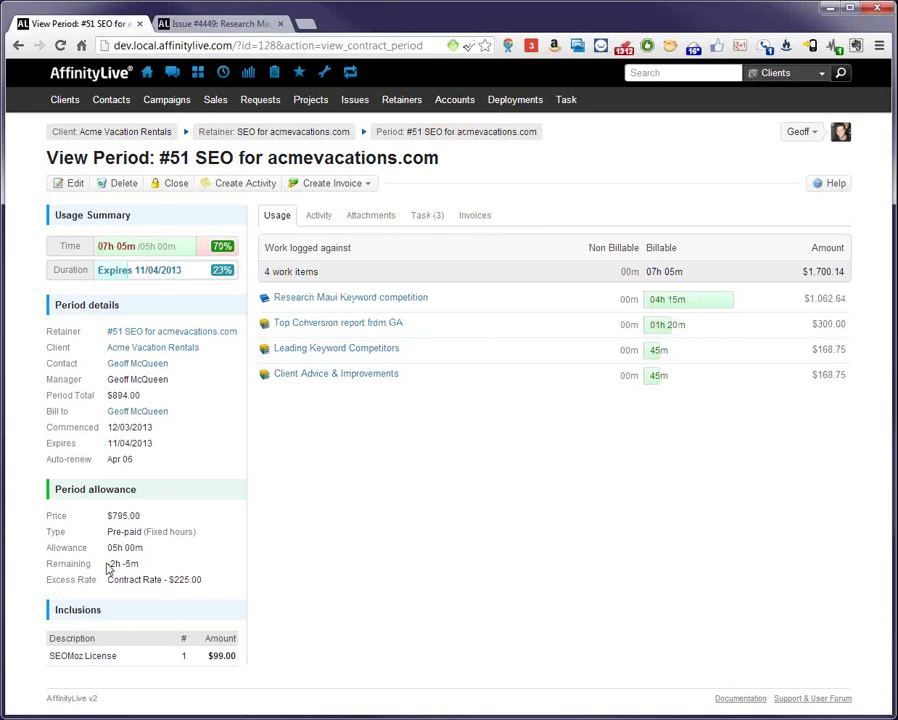
left_click_drag(108, 562, 142, 561)
left_click(334, 563)
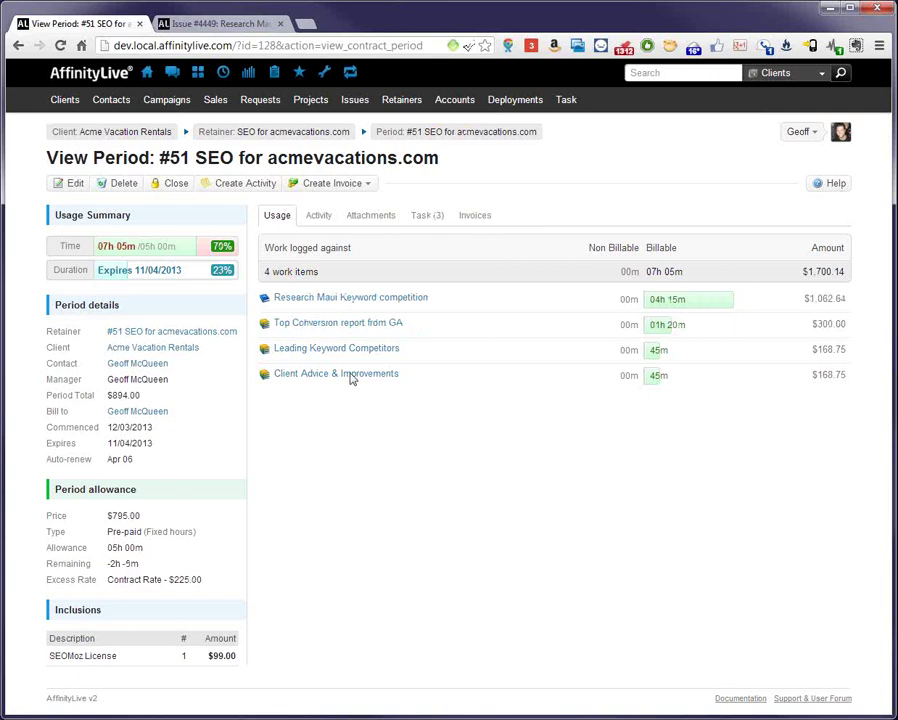
left_click(276, 135)
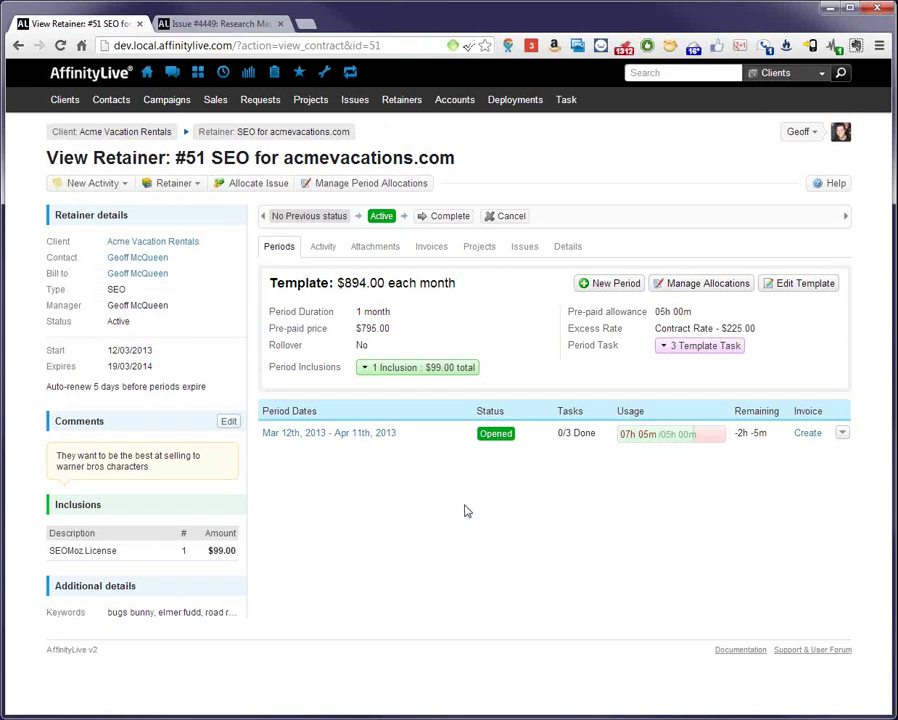
Create two more one-month periods for the retainer, starting 12/04/2013 and 12/05/2013, with the template settings.
left_click(621, 286)
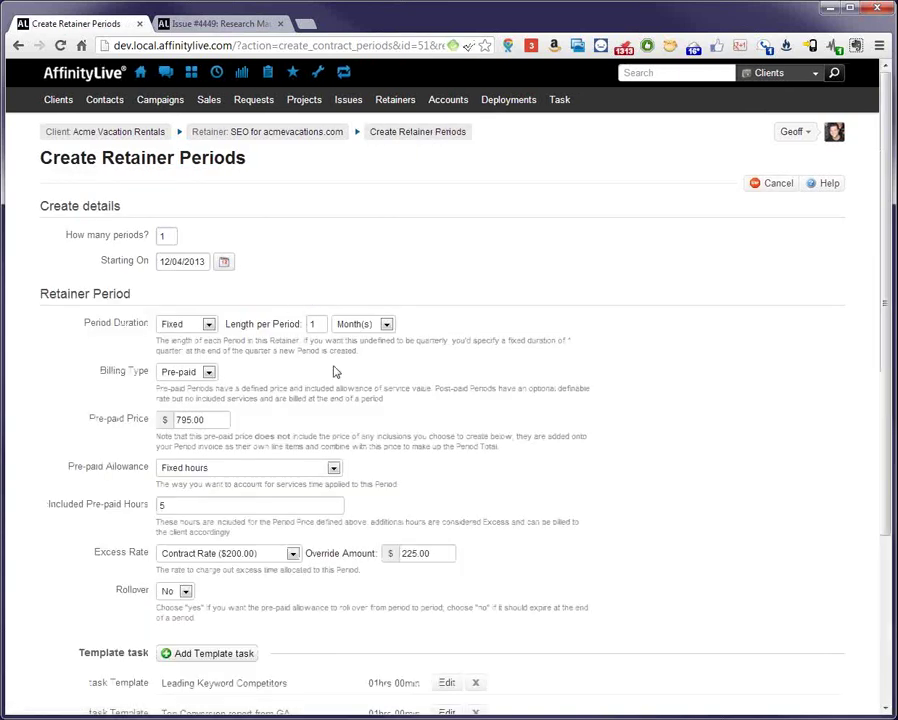
scroll(335, 372, "down", 3)
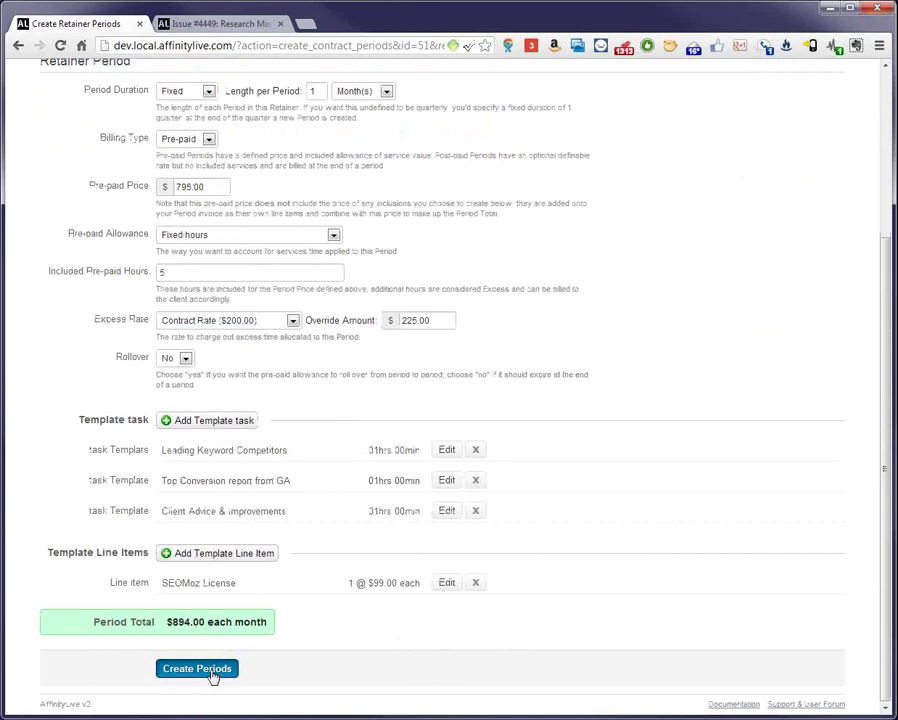
left_click(197, 669)
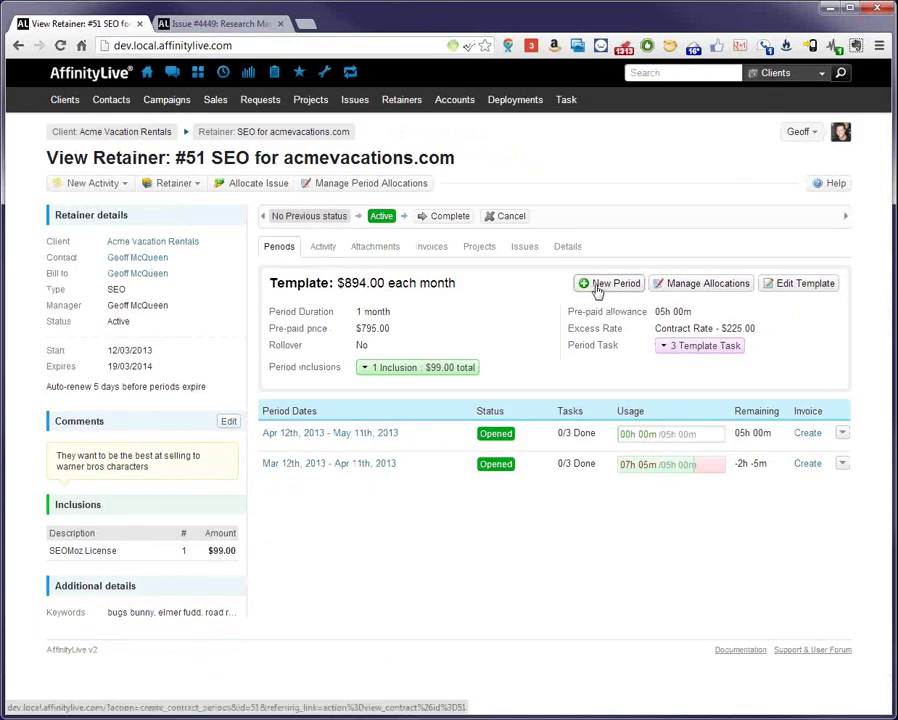
left_click(595, 288)
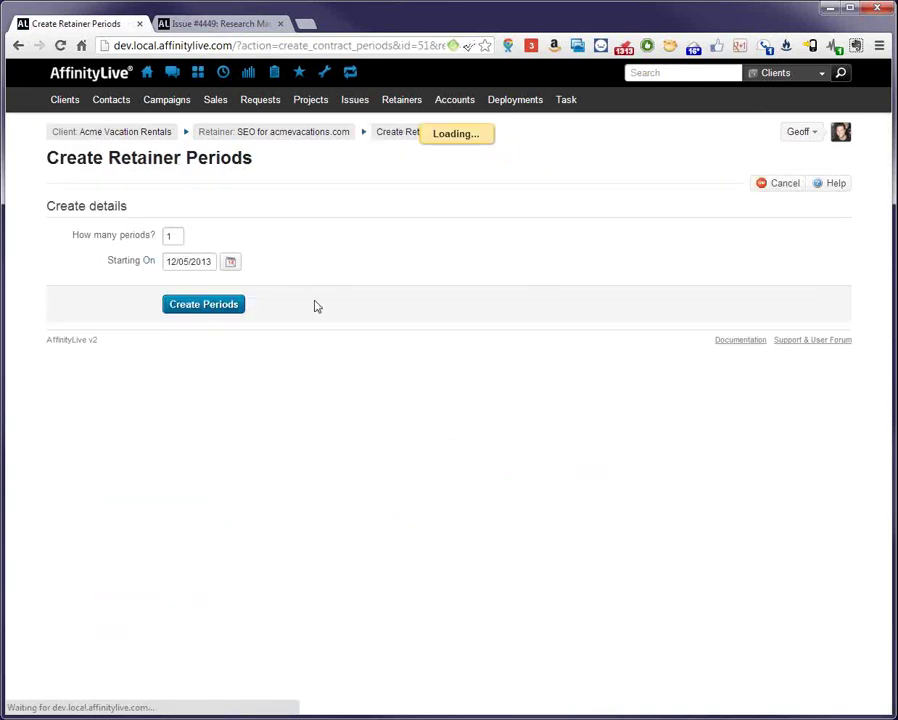
scroll(167, 308, "down", 3)
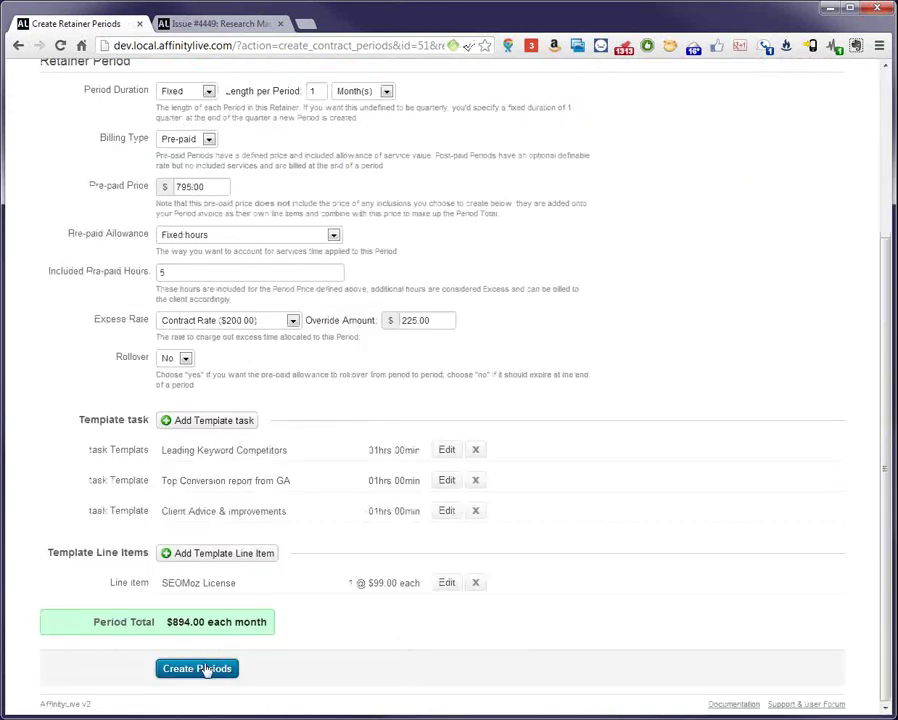
left_click(203, 669)
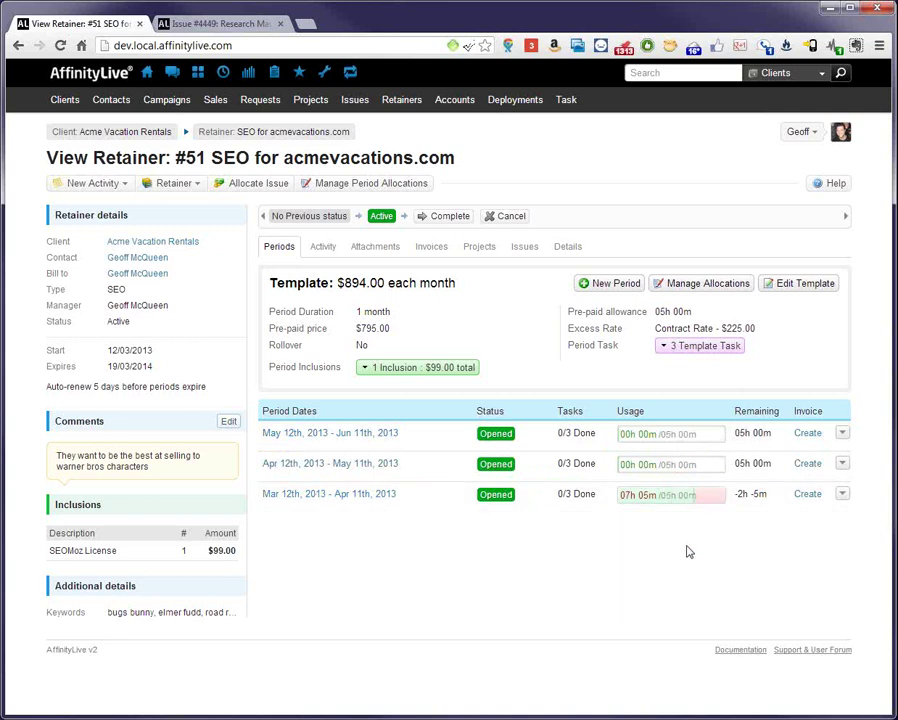
In the retainer's period allocations, set the billable time of the March–April period's Top Keyword Conversions activity to 1 hour 50 minutes.
left_click(713, 289)
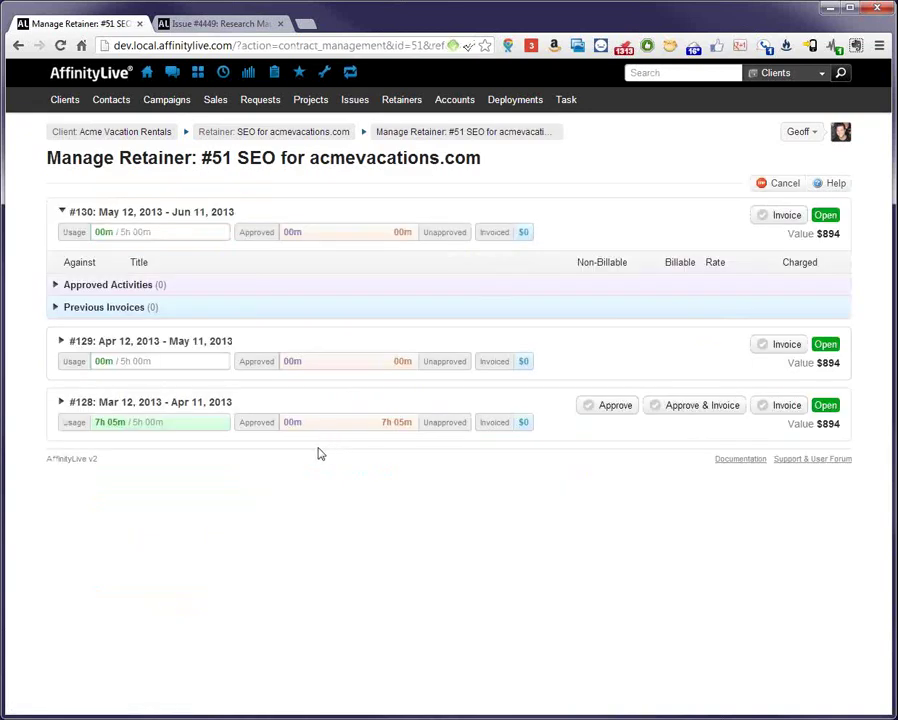
left_click(62, 342)
left_click(62, 470)
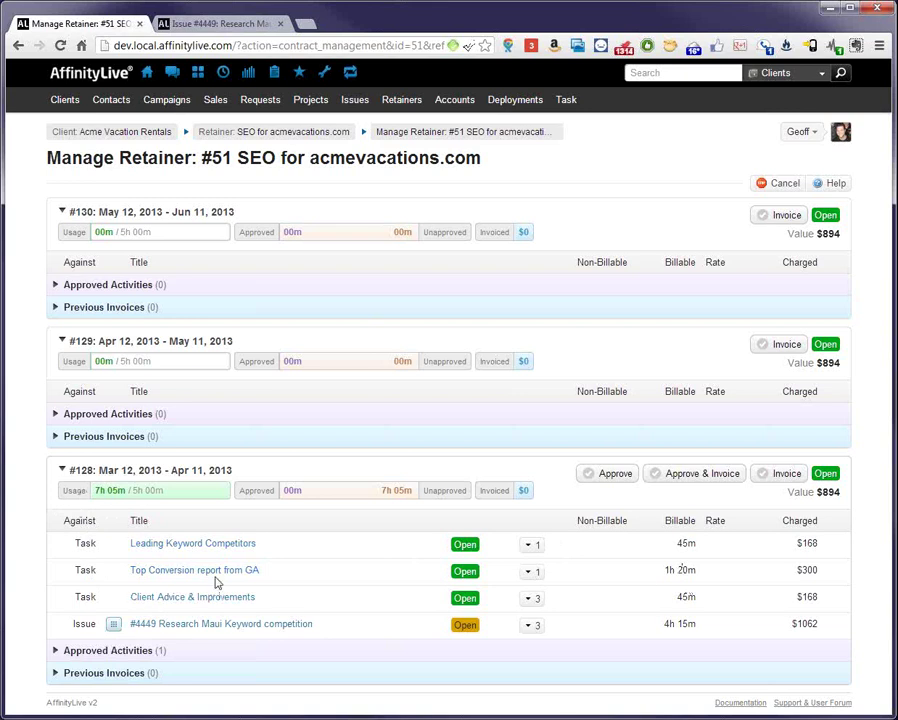
left_click(528, 574)
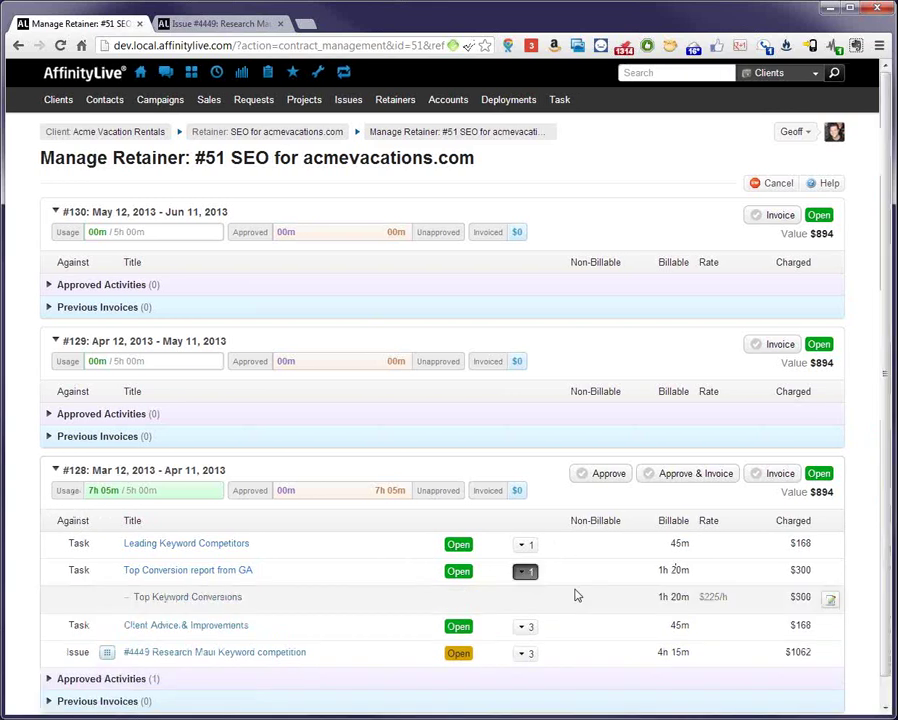
left_click(830, 600)
double_click(355, 397)
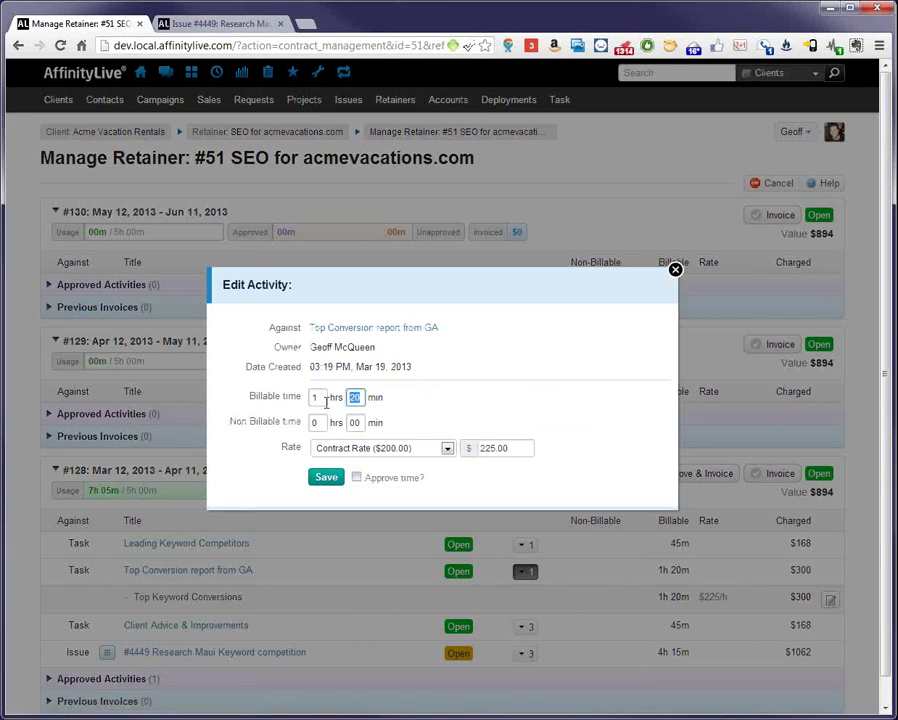
type("50")
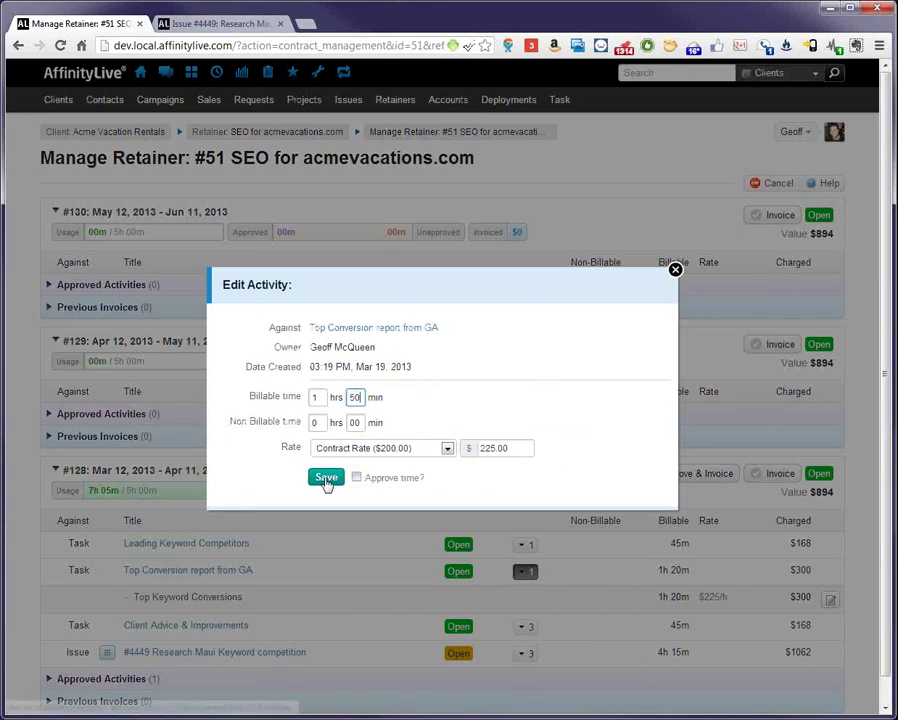
left_click(327, 479)
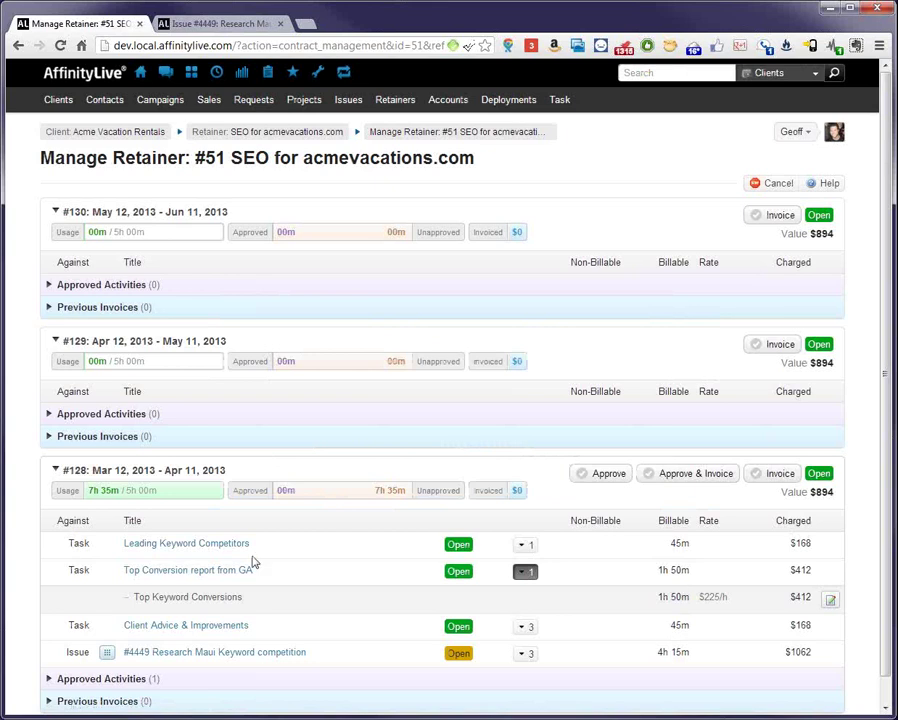
Move the "detailed analysis and report" activity of the Maui keyword issue from the March–April period to the April–May period.
left_click_drag(95, 491, 138, 491)
left_click(139, 491)
left_click(527, 653)
scroll(632, 625, "down", 1)
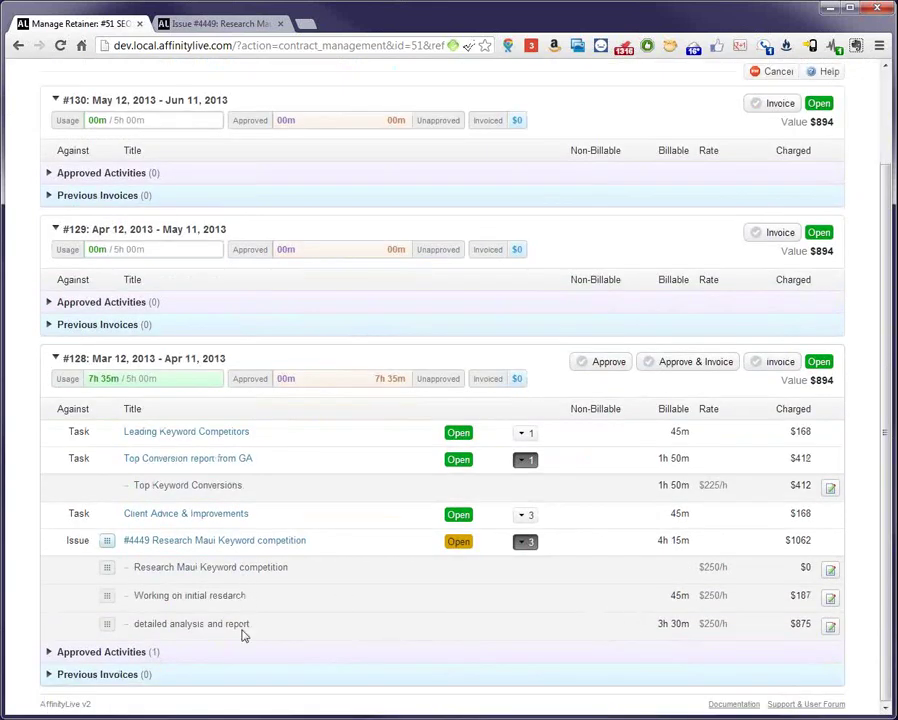
left_click_drag(226, 358, 94, 358)
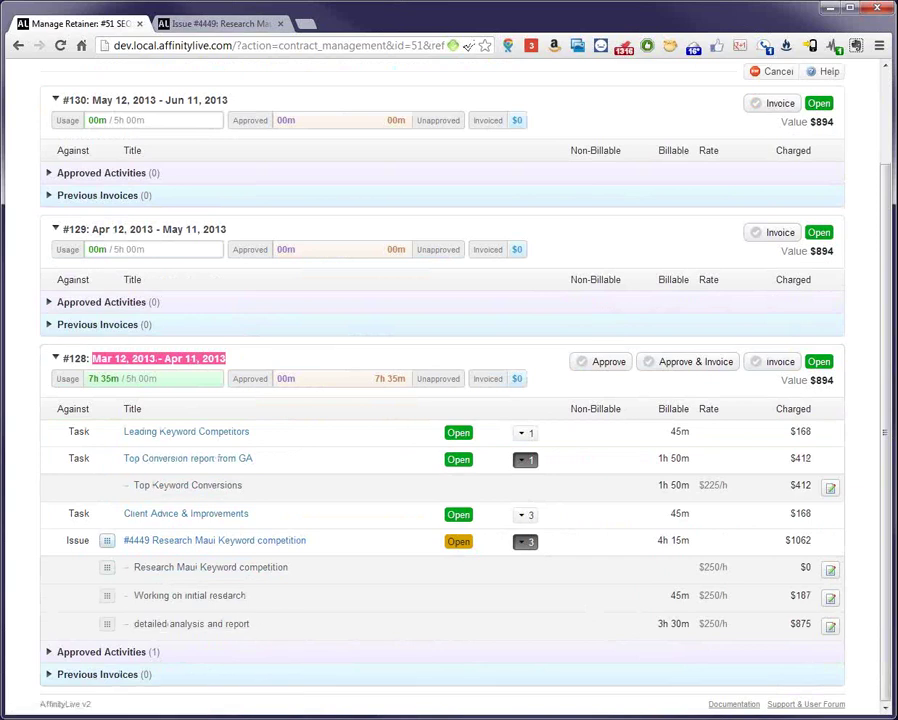
left_click(283, 630)
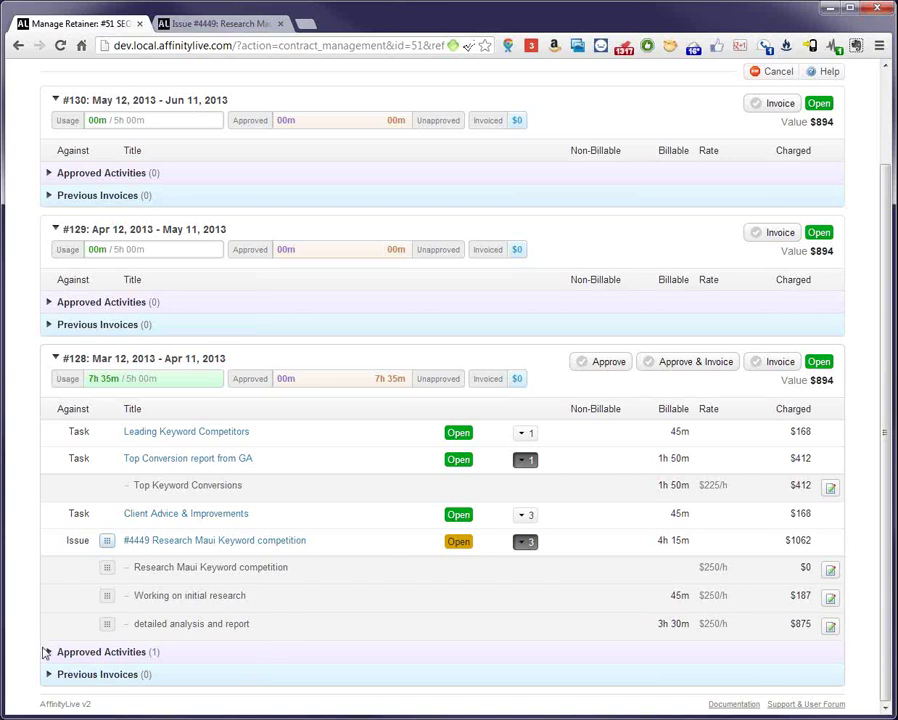
left_click_drag(106, 628, 210, 261)
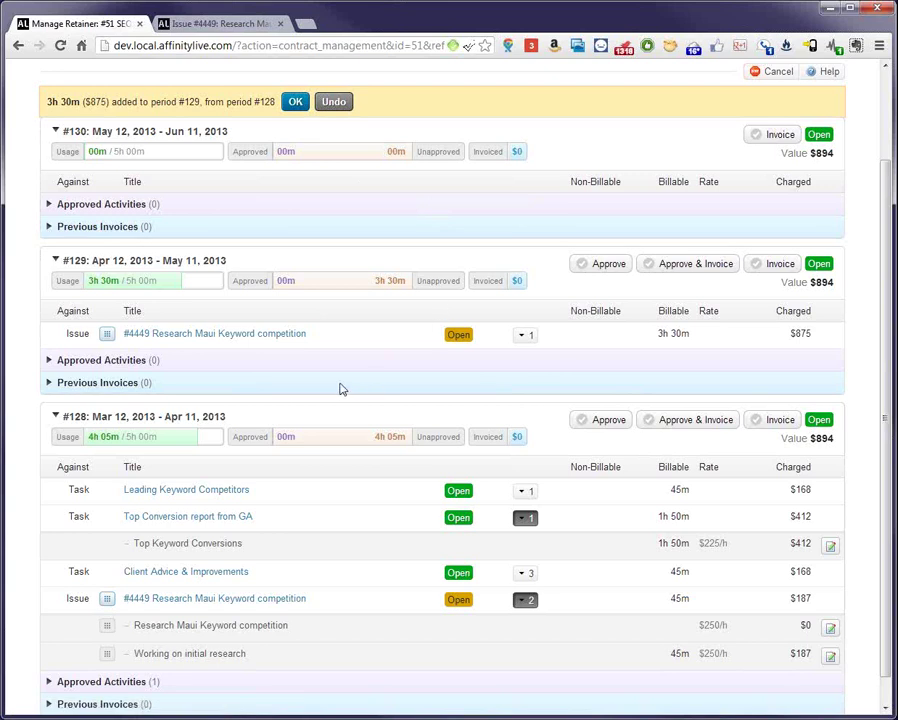
Return to the retainer overview and compare the usage of the April–May and March–April periods.
scroll(355, 335, "up", 2)
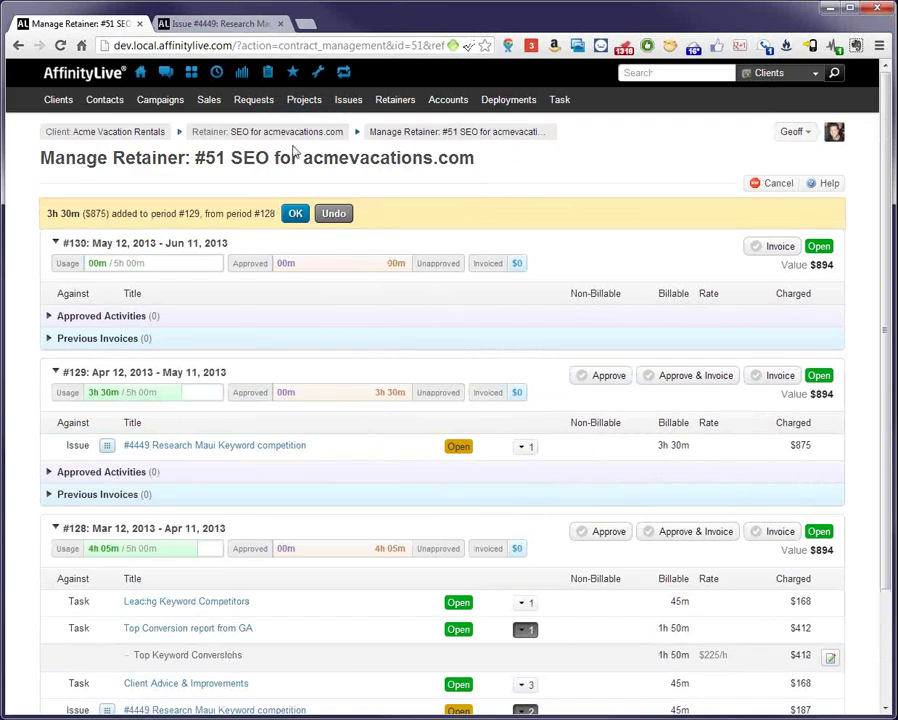
left_click(295, 138)
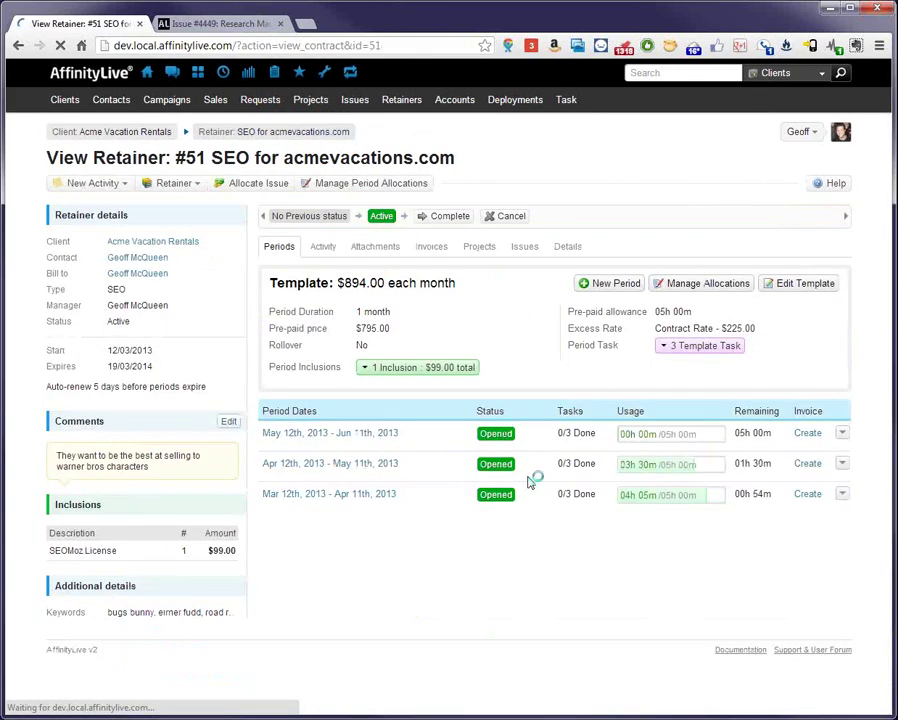
left_click_drag(622, 467, 700, 476)
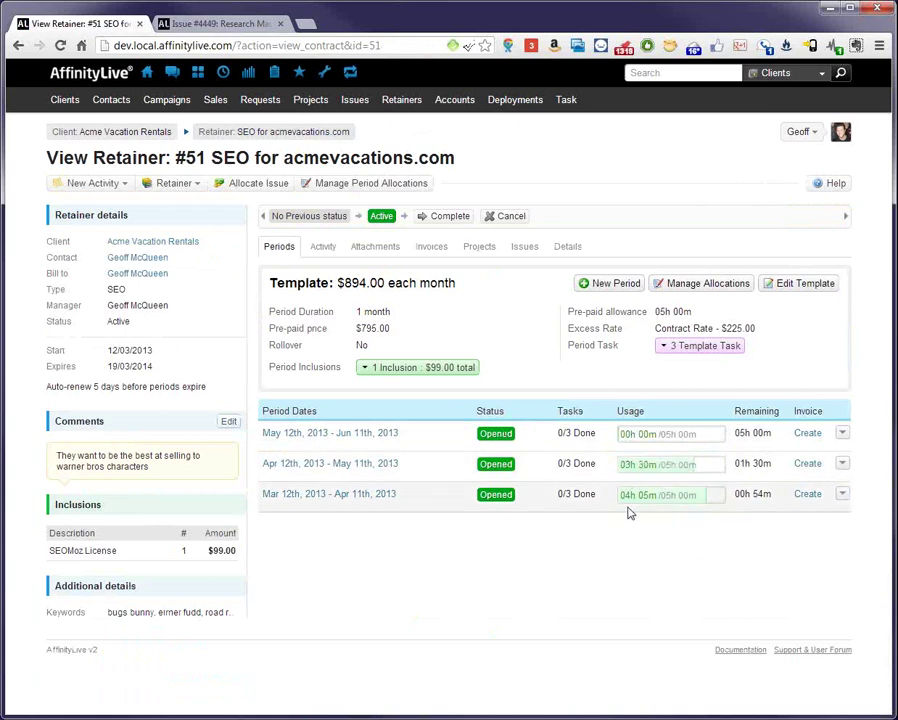
left_click_drag(620, 494, 707, 492)
left_click(712, 536)
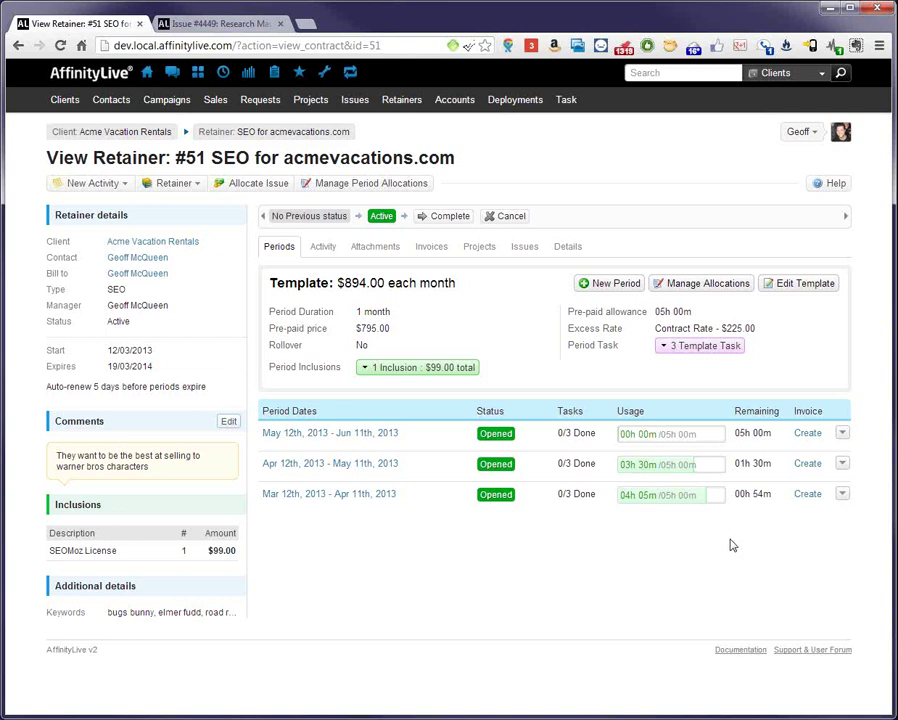
Start an invoice for the March–April period and reword its included services line item as "05h 00m - Maui Warm-up Month".
left_click(807, 495)
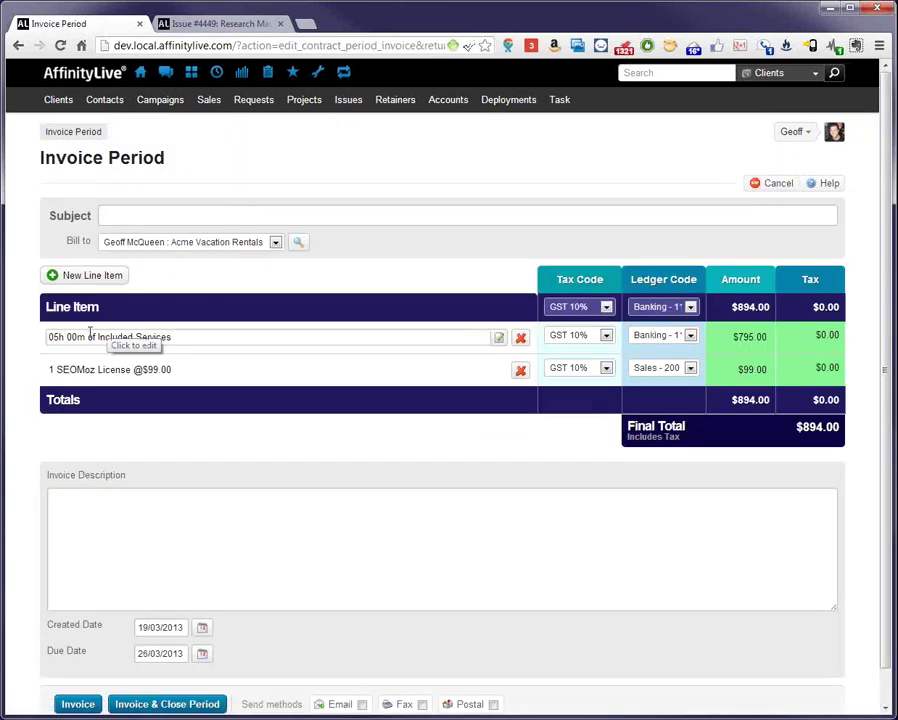
left_click(56, 336)
mouse_move(52, 337)
left_mouse_down()
mouse_move(206, 338)
mouse_move(42, 343)
left_mouse_up()
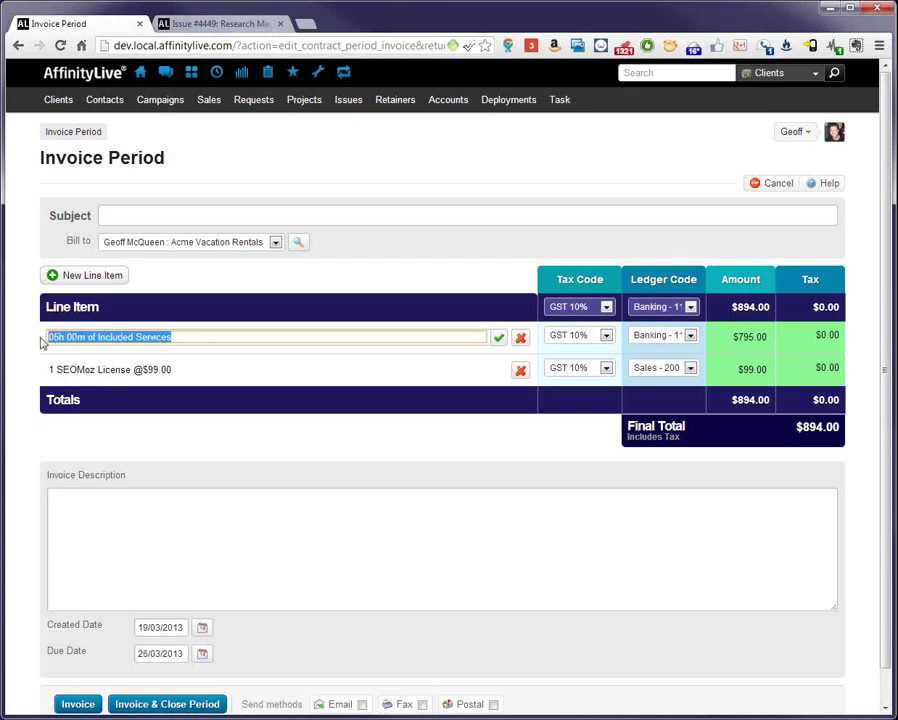
left_click(185, 340)
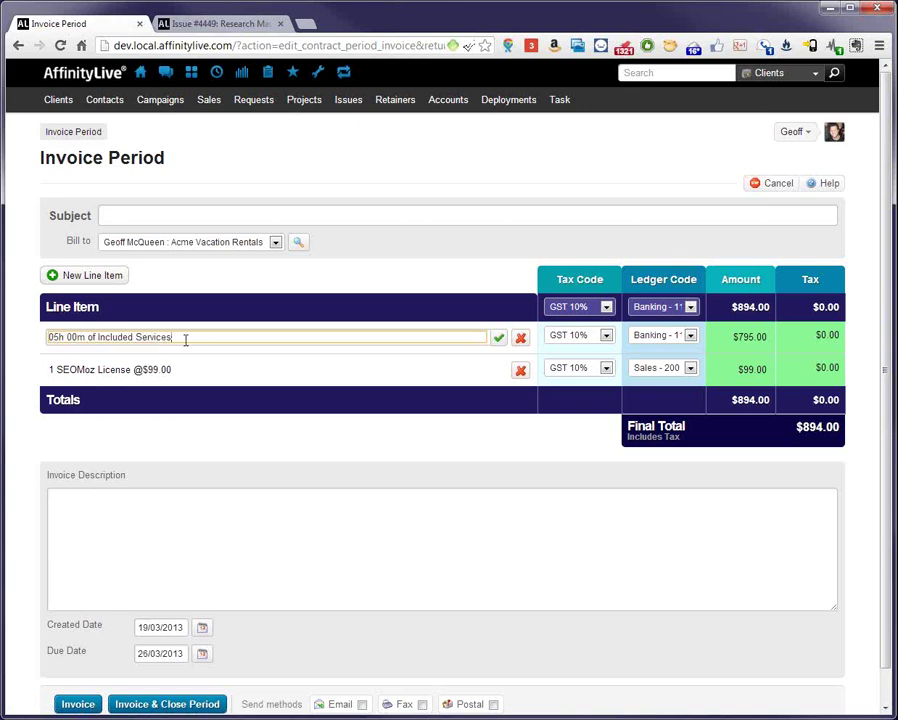
left_click_drag(99, 340, 283, 342)
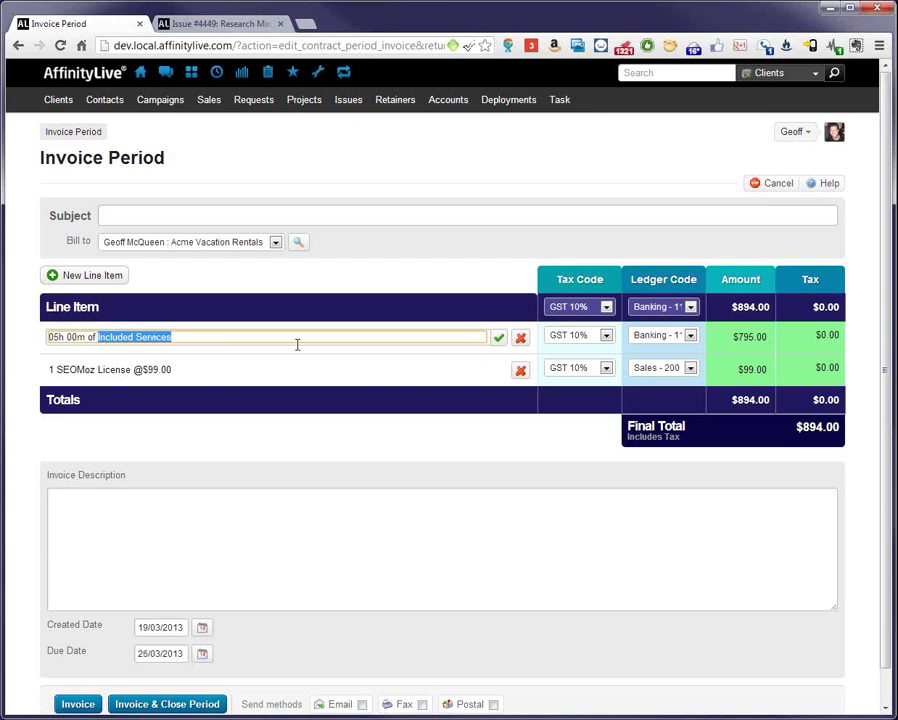
key("BackSpace")
key("BackSpace")
key("BackSpace")
type("- Maui Warm-up Month")
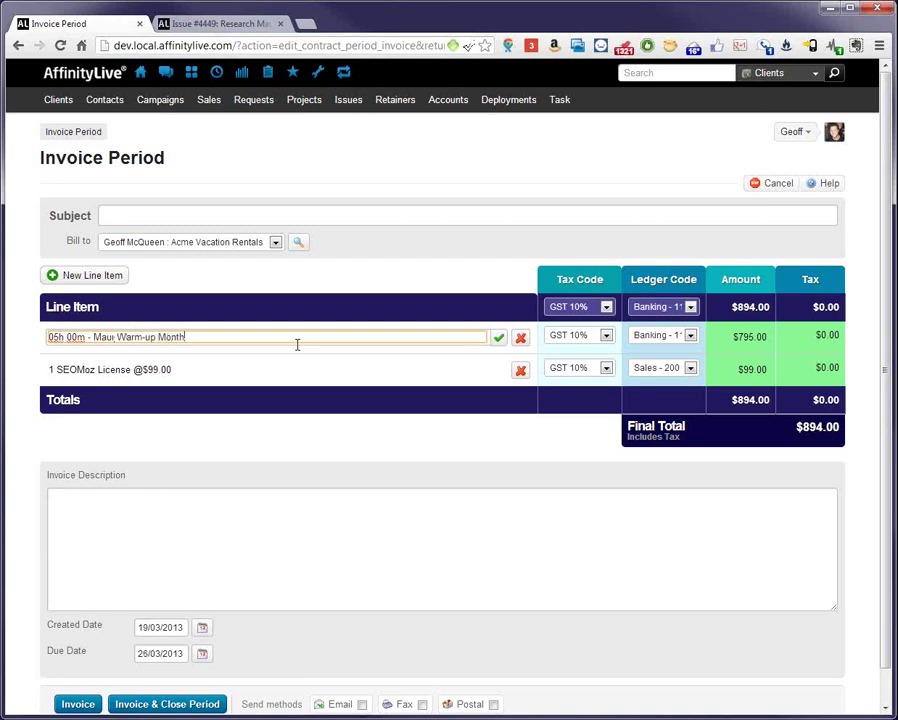
Try the Interactive ledger code for the invoice's line items, and cancel the invoice.
left_click(172, 218)
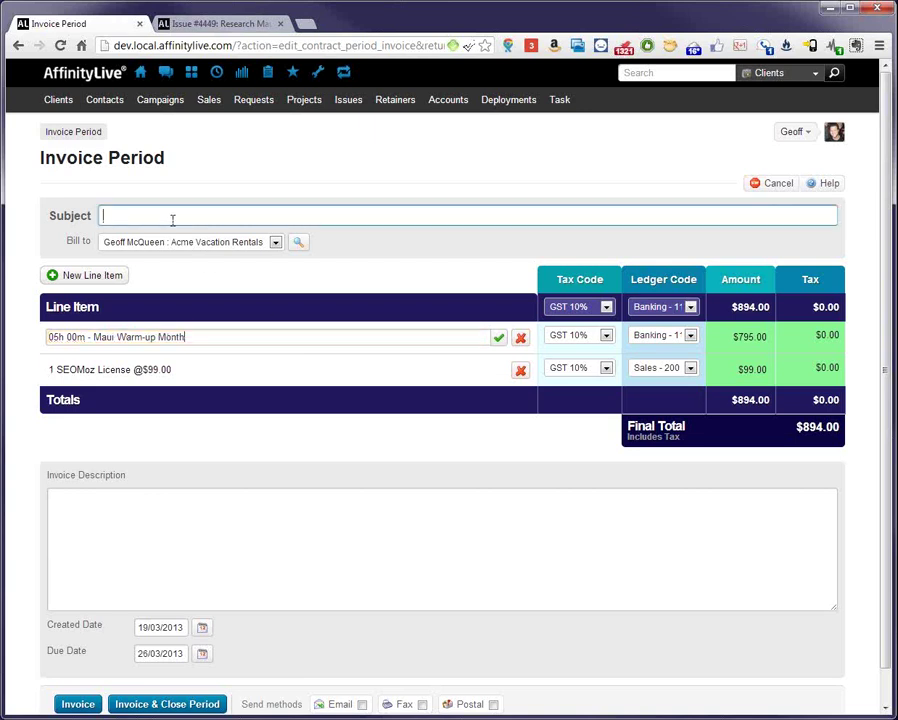
left_click(114, 548)
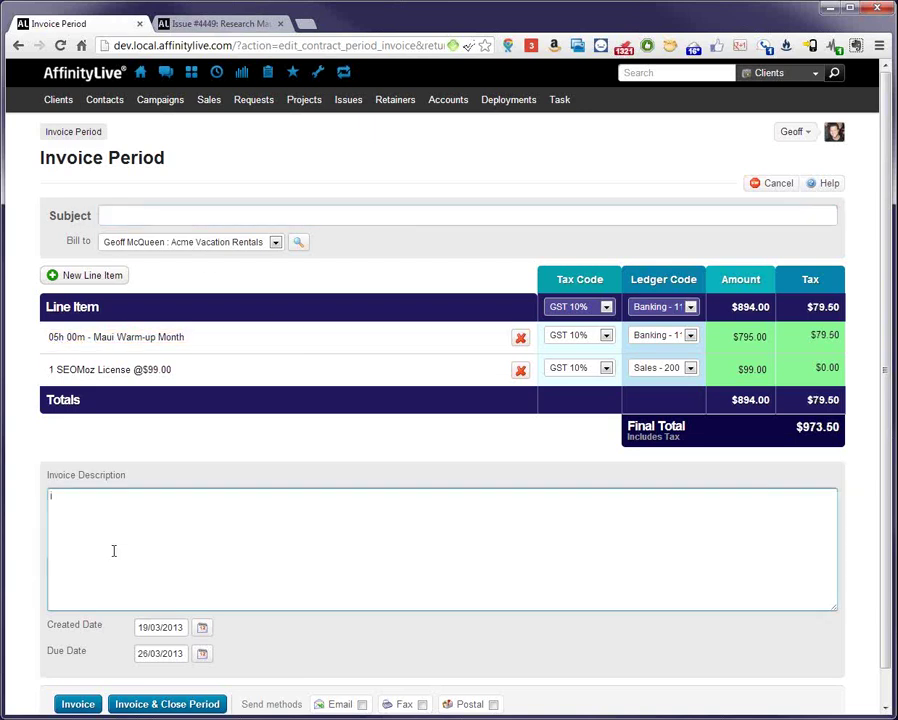
left_click(672, 306)
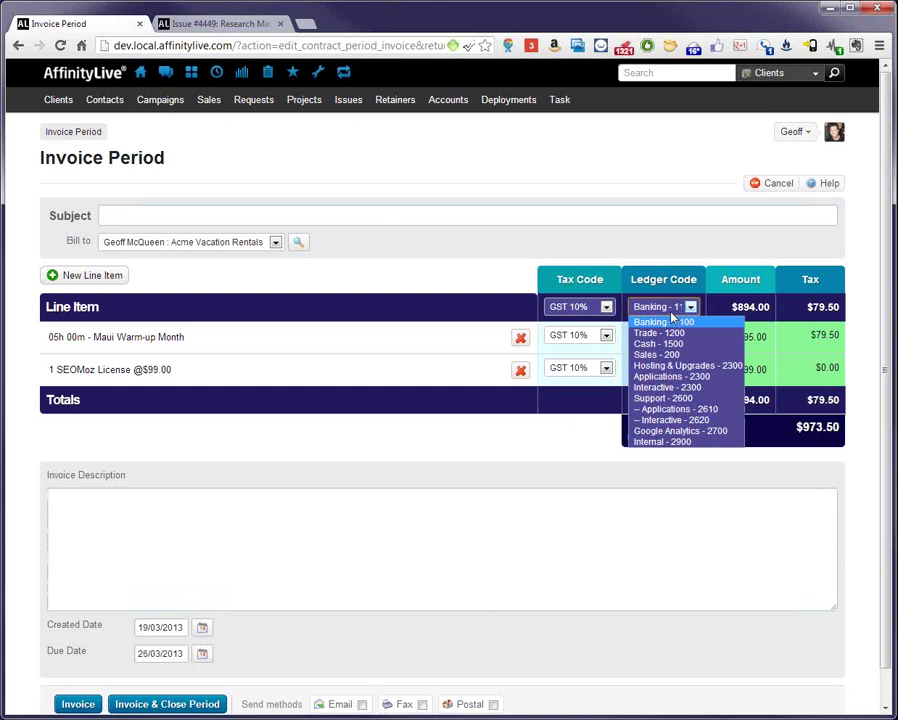
left_click(671, 382)
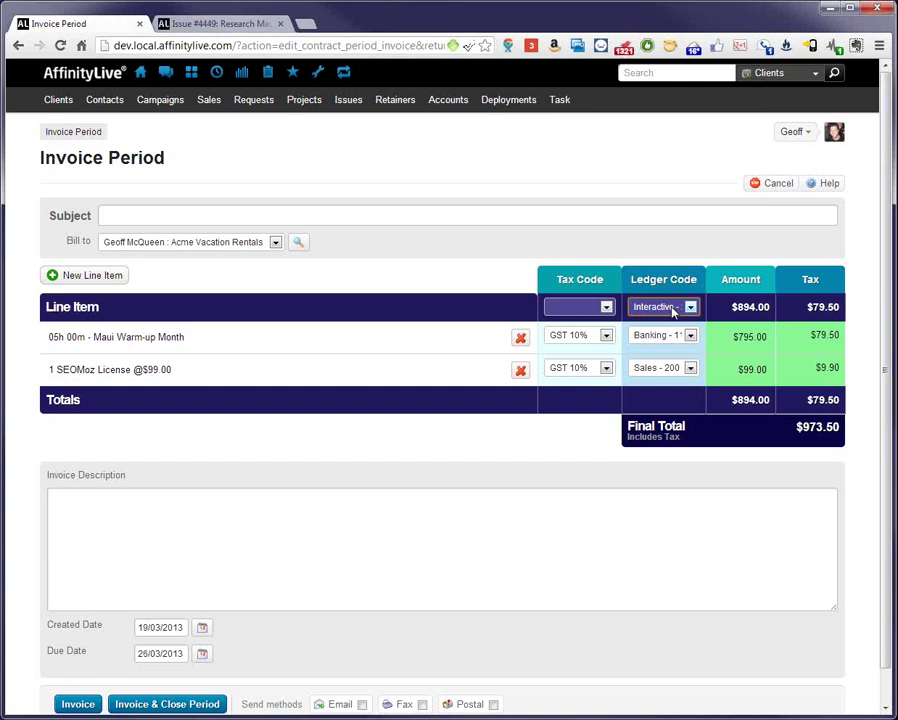
left_click(765, 188)
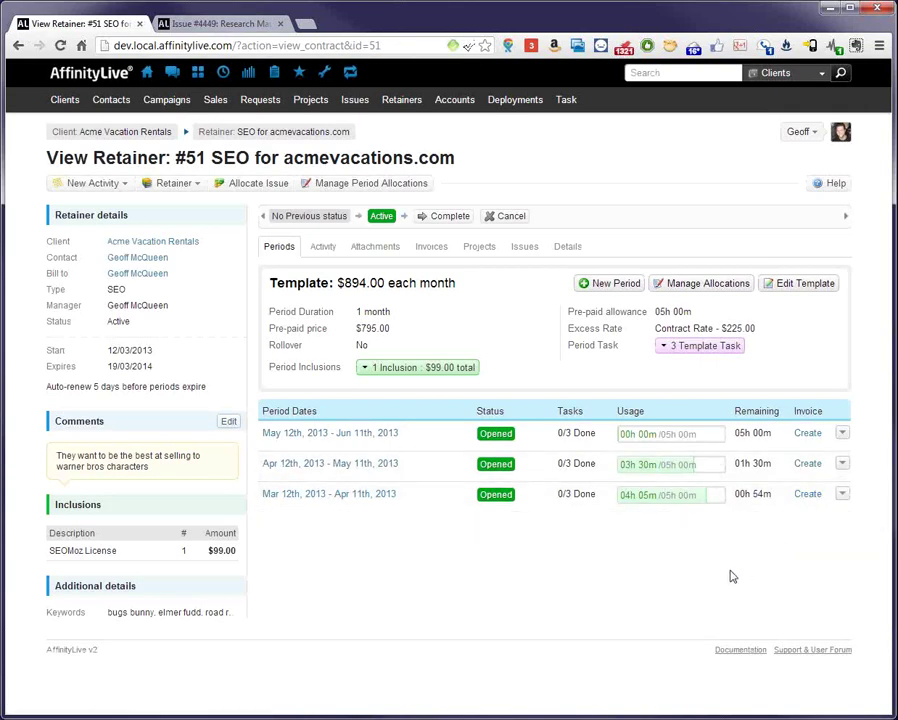
Approve all time on the March–April period in the retainer's allocations and return to the retainer overview.
left_click(706, 287)
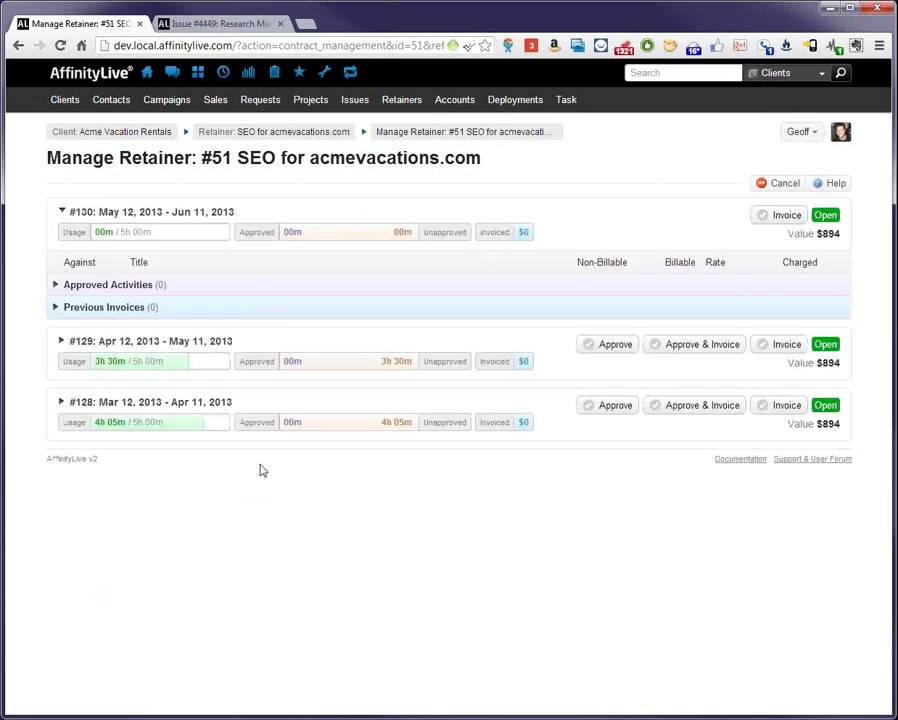
left_click(62, 403)
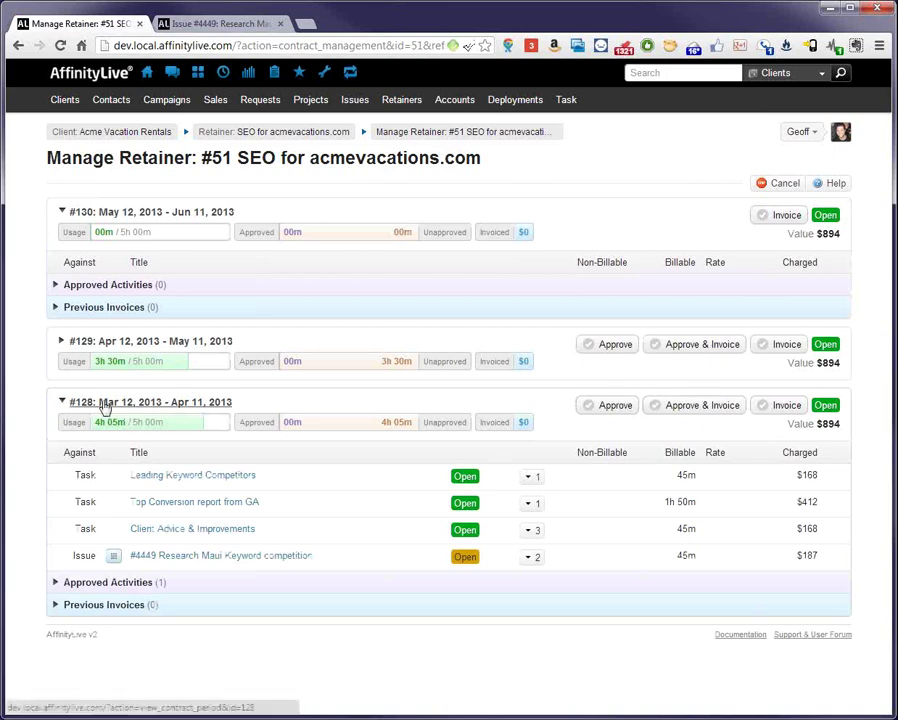
left_click(605, 407)
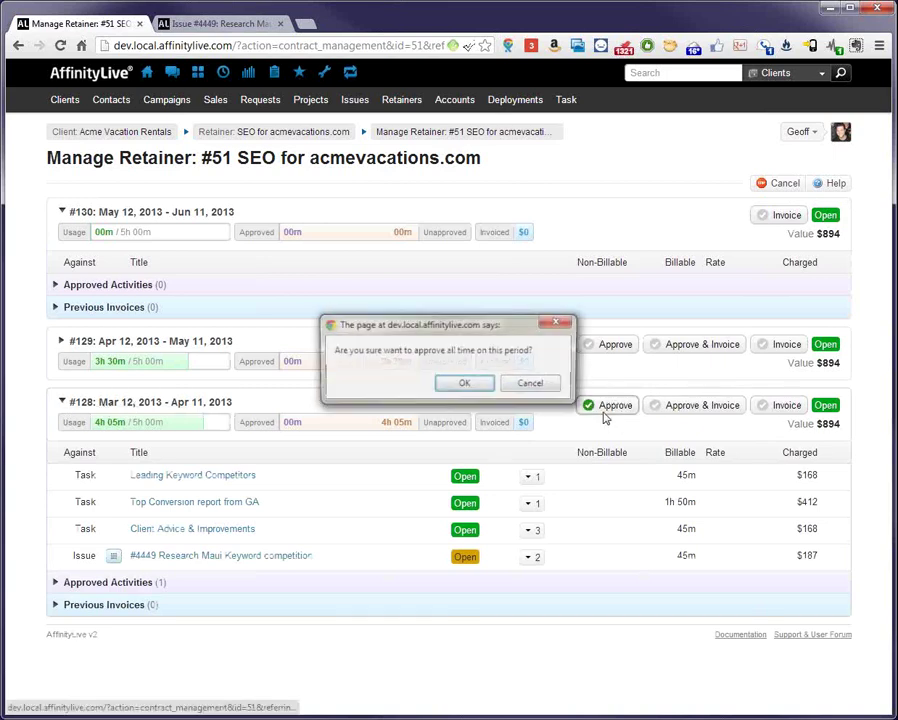
left_click(470, 390)
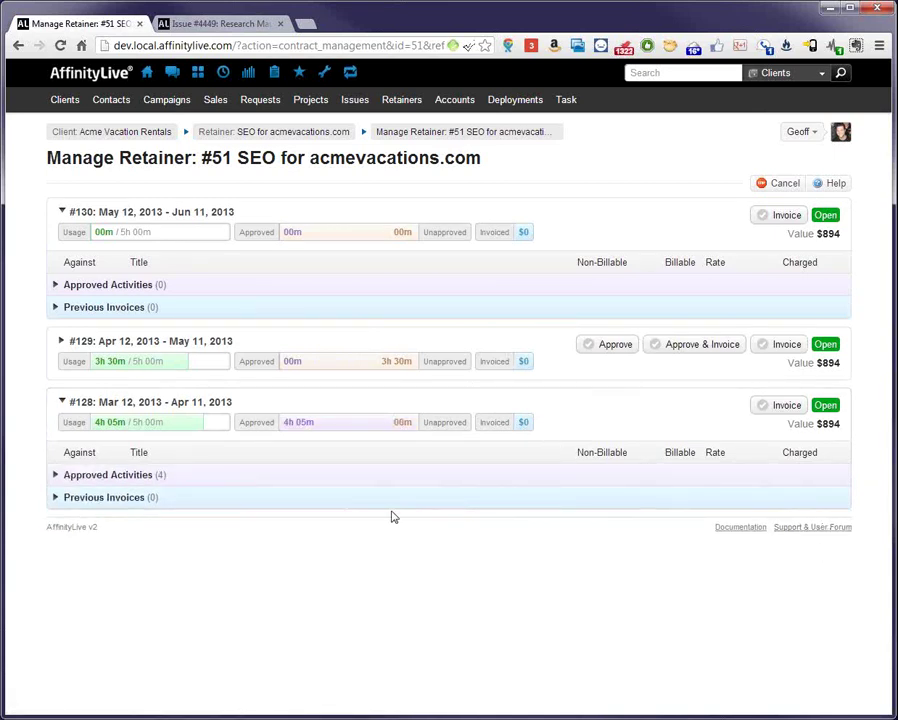
left_click(298, 135)
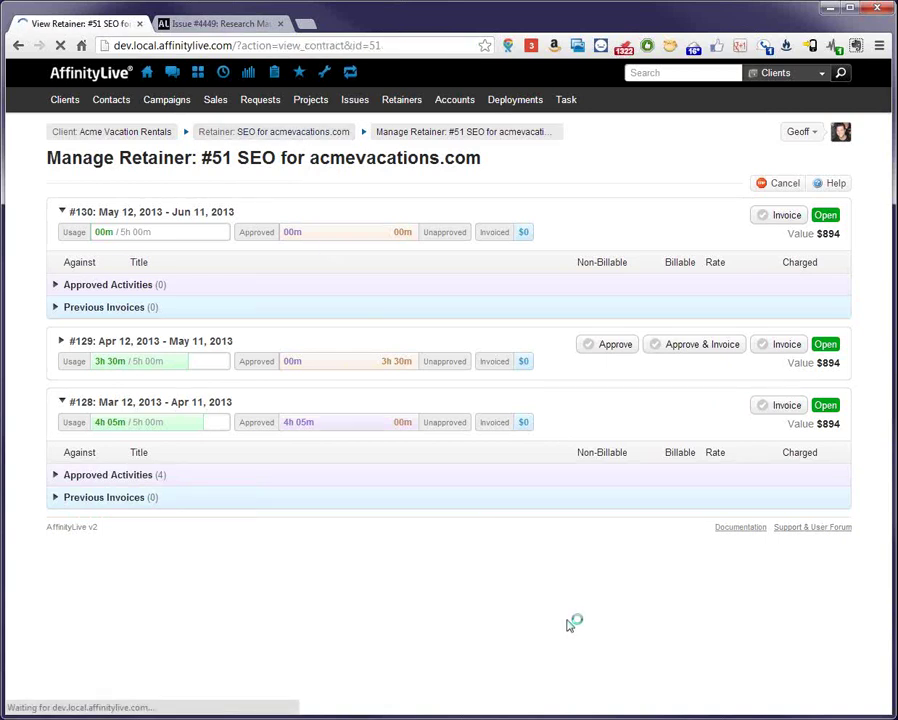
left_click(843, 494)
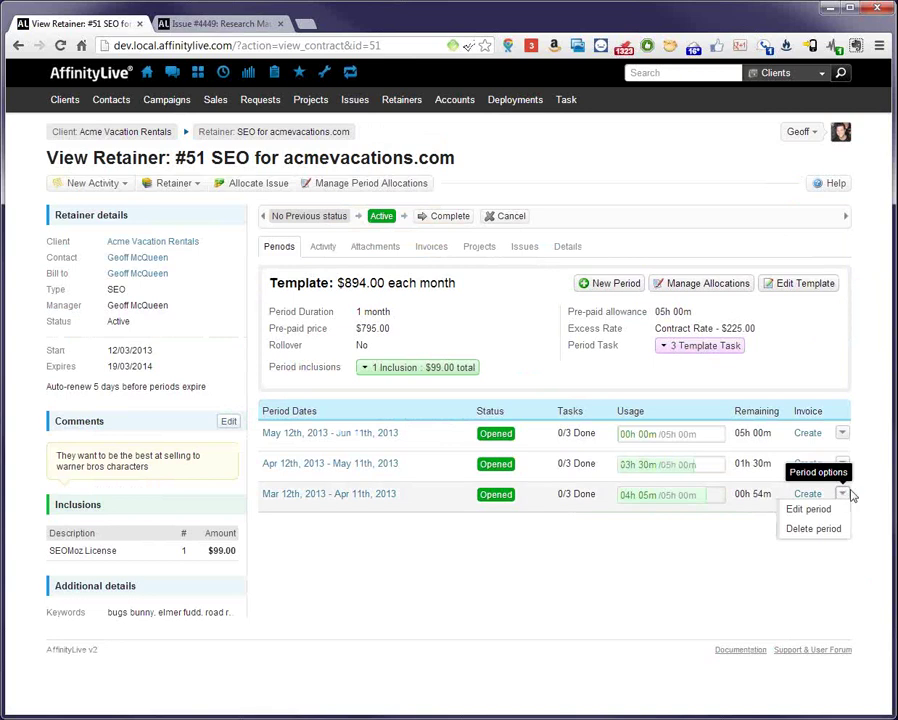
left_click(843, 494)
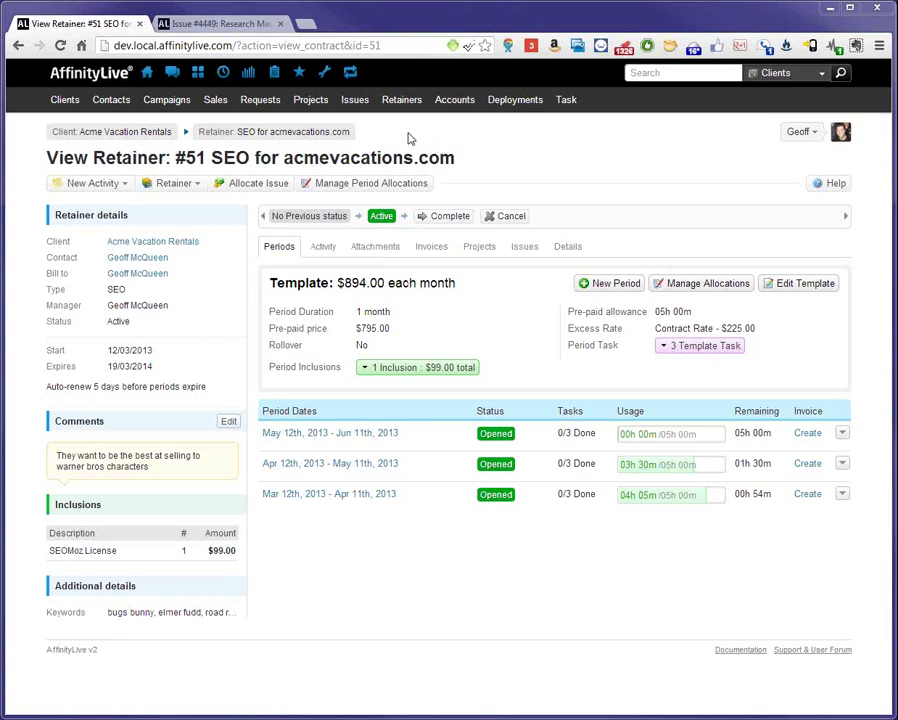
Open the admin settings in a new browser tab and go to the general configuration and preferences.
left_click_drag(290, 410, 264, 408)
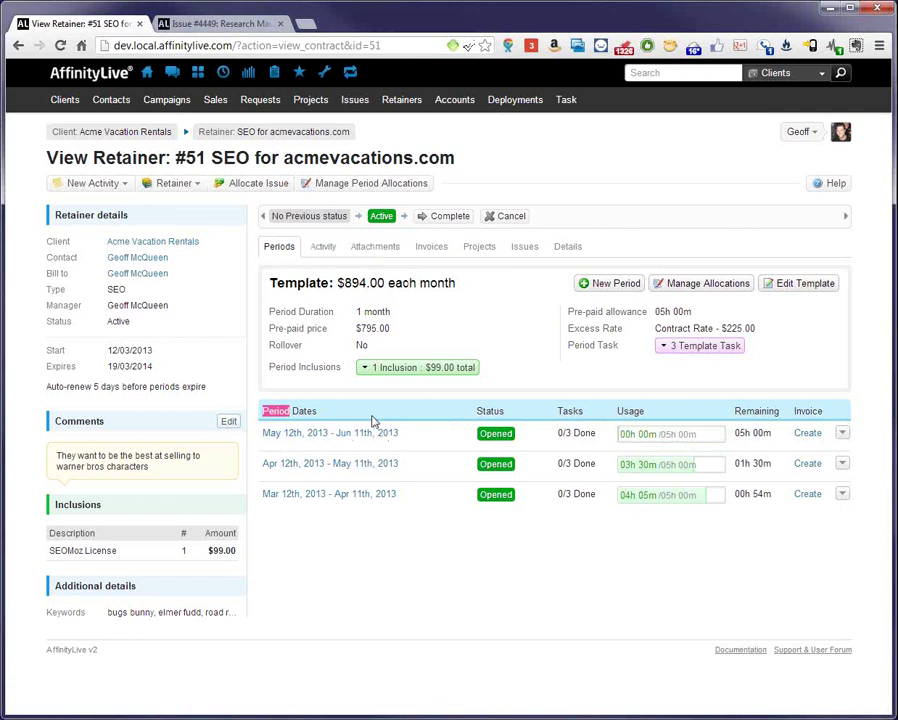
mouse_move(326, 74)
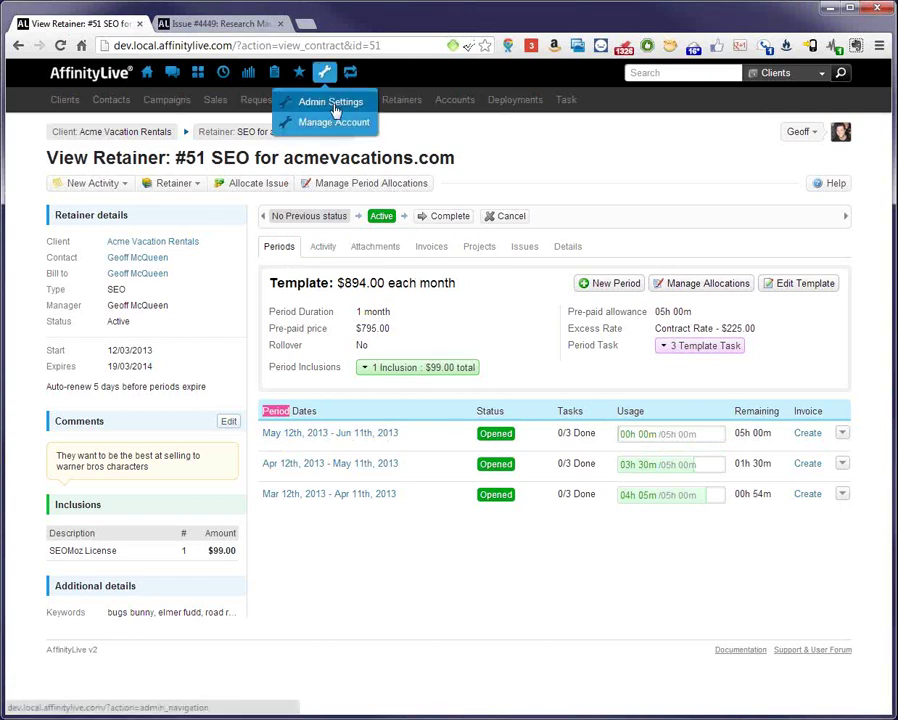
middle_click(335, 103)
left_click(366, 25)
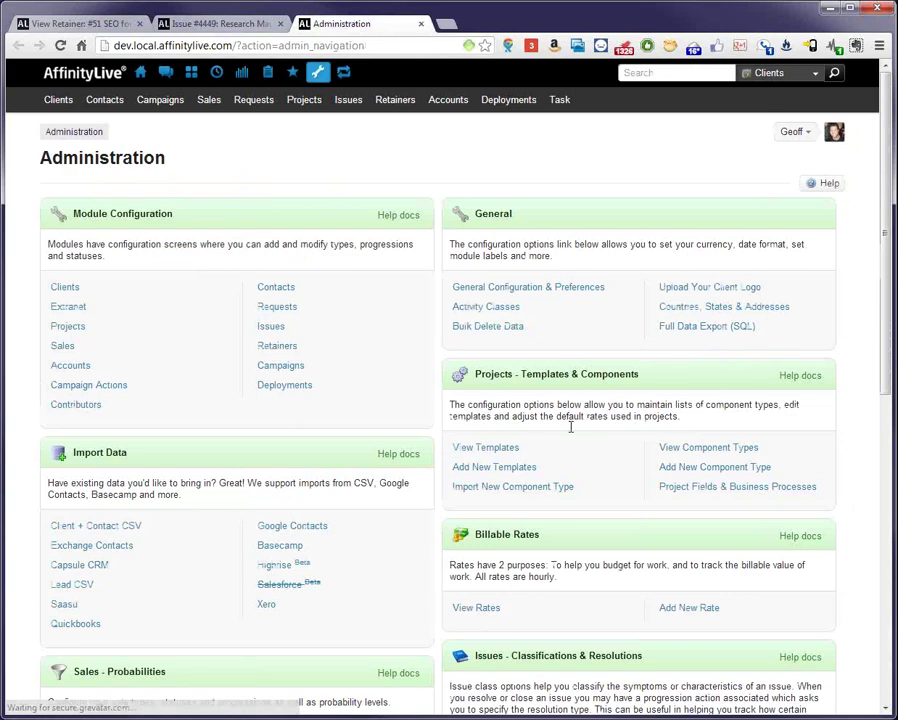
left_click(576, 289)
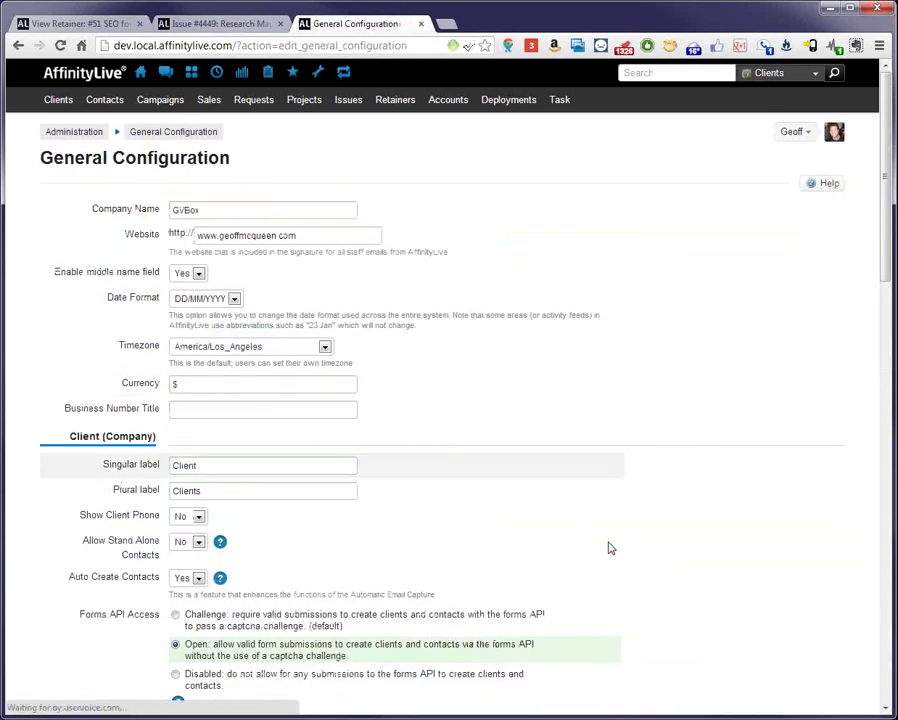
Enter "Monthly Support" as the singular label for retainer periods in the general configuration.
scroll(612, 548, "down", 12)
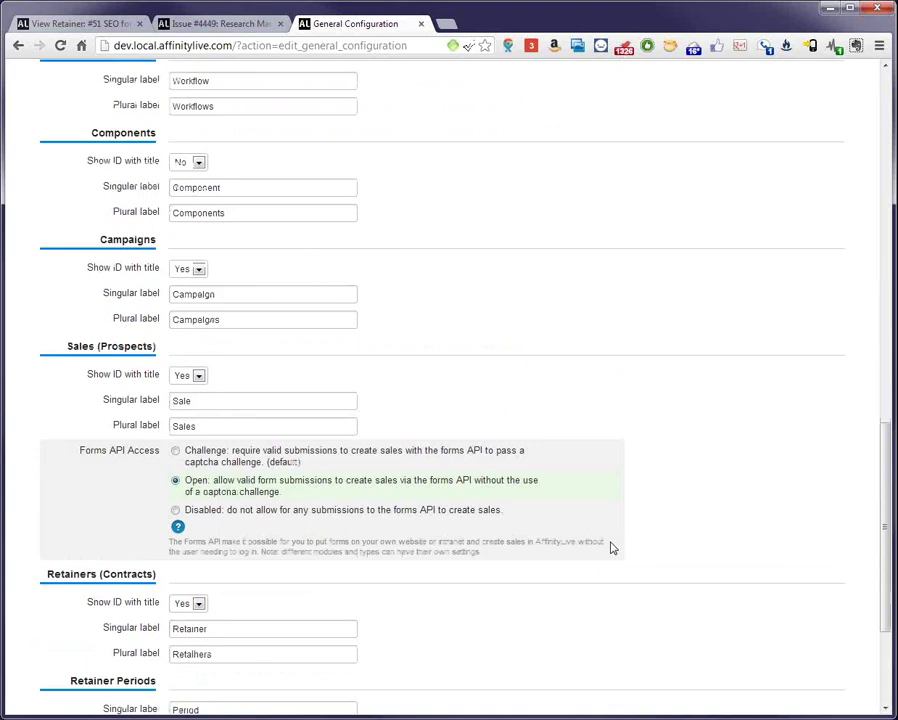
scroll(612, 548, "down", 3)
left_click_drag(203, 497, 155, 493)
type("M")
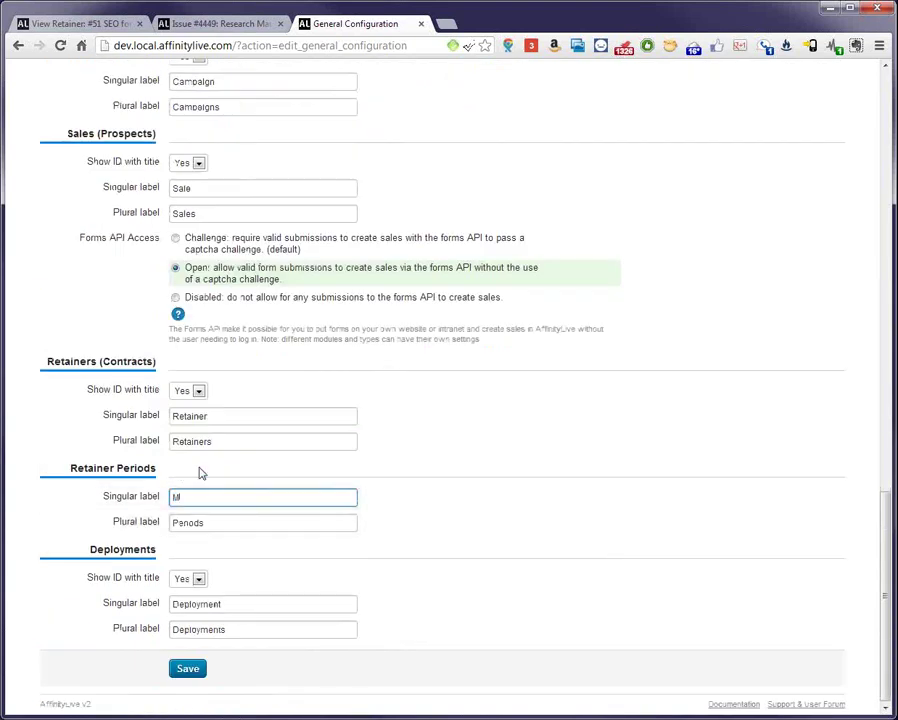
type("onthly Support")
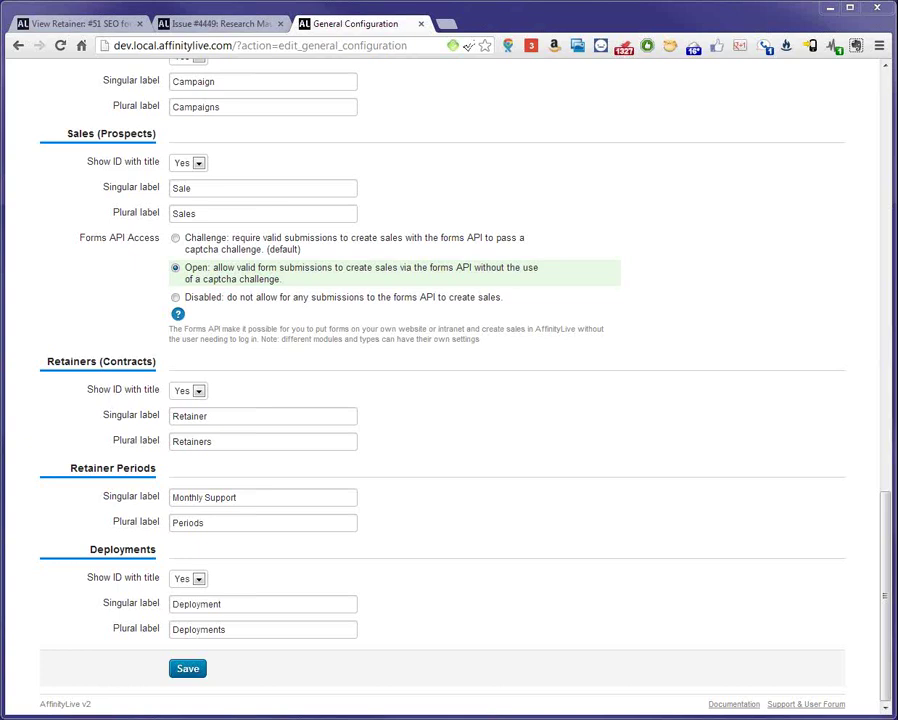
left_click(447, 27)
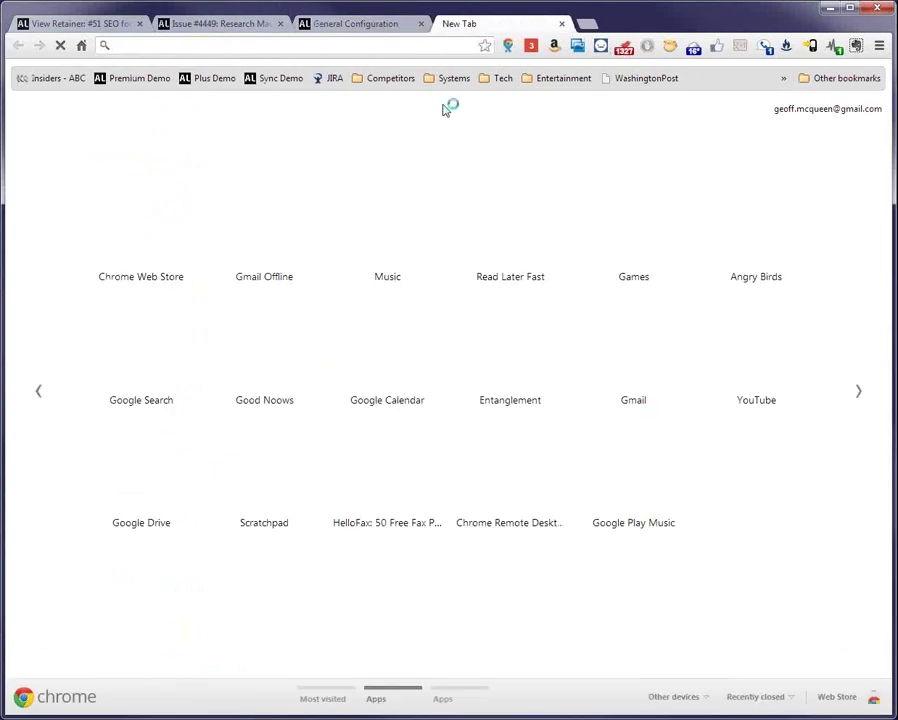
type("www.affi")
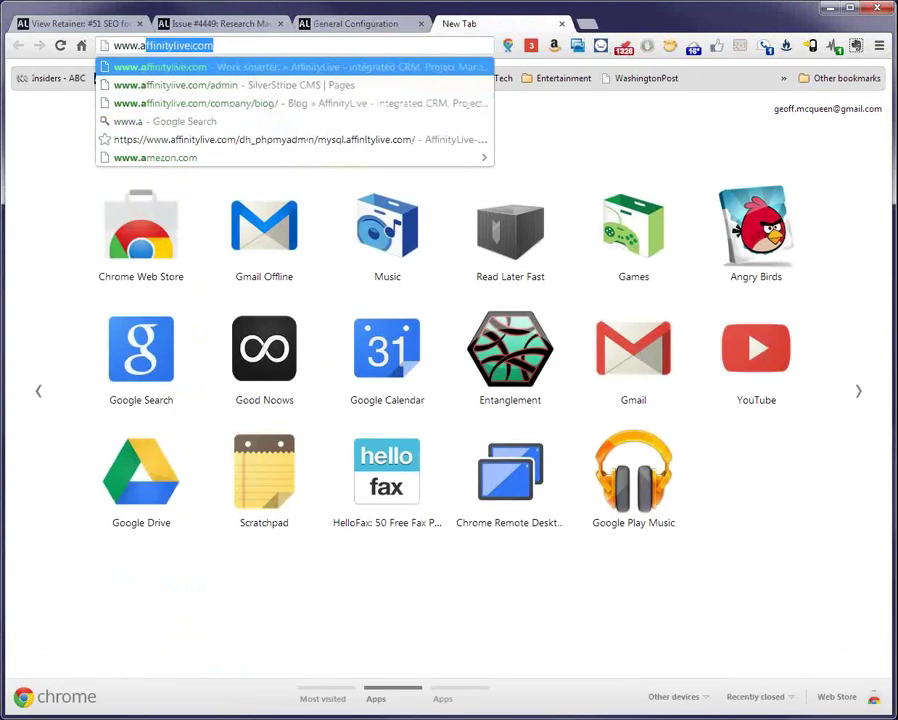
type("niy")
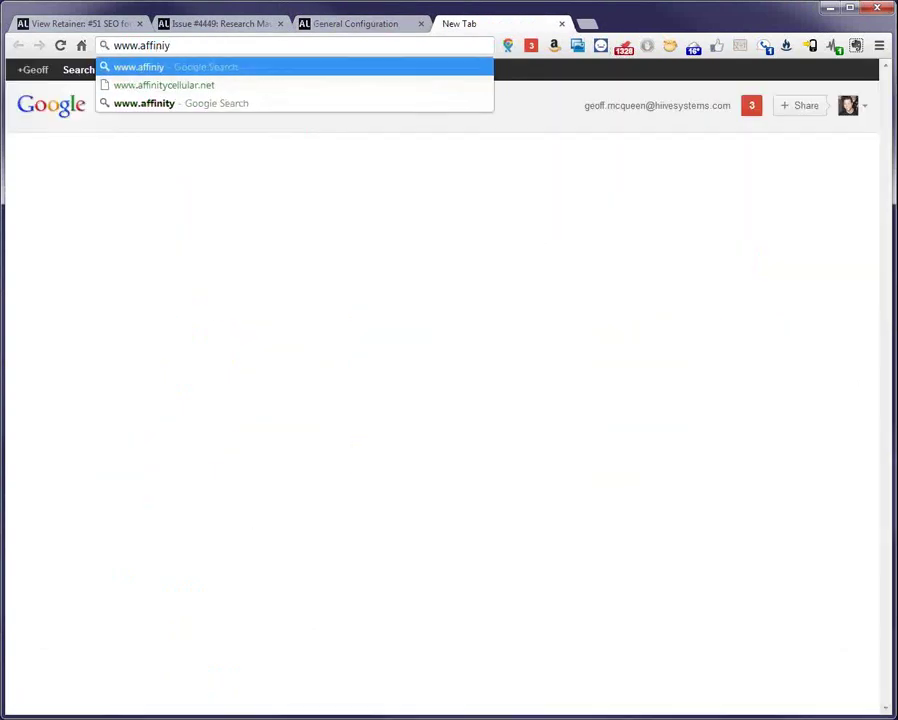
key("BackSpace")
key("BackSpace")
key("Down")
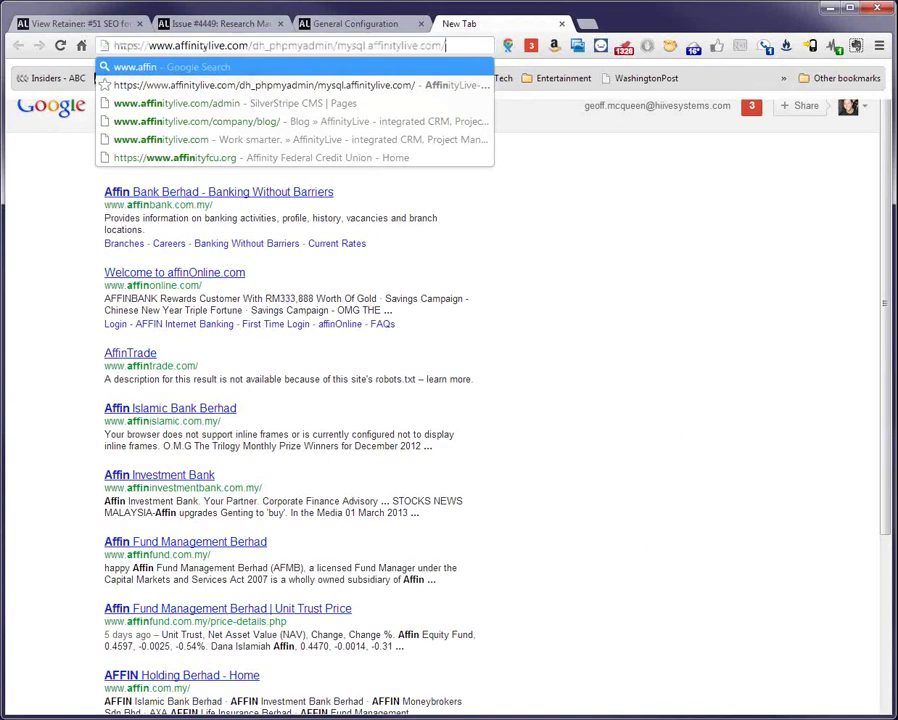
key("Down")
key("Down")
key("BackSpace")
key("BackSpace")
key("BackSpace")
key("BackSpace")
key("BackSpace")
key("BackSpace")
key("BackSpace")
key("BackSpace")
key("BackSpace")
key("BackSpace")
key("BackSpace")
key("BackSpace")
key("BackSpace")
type("demo")
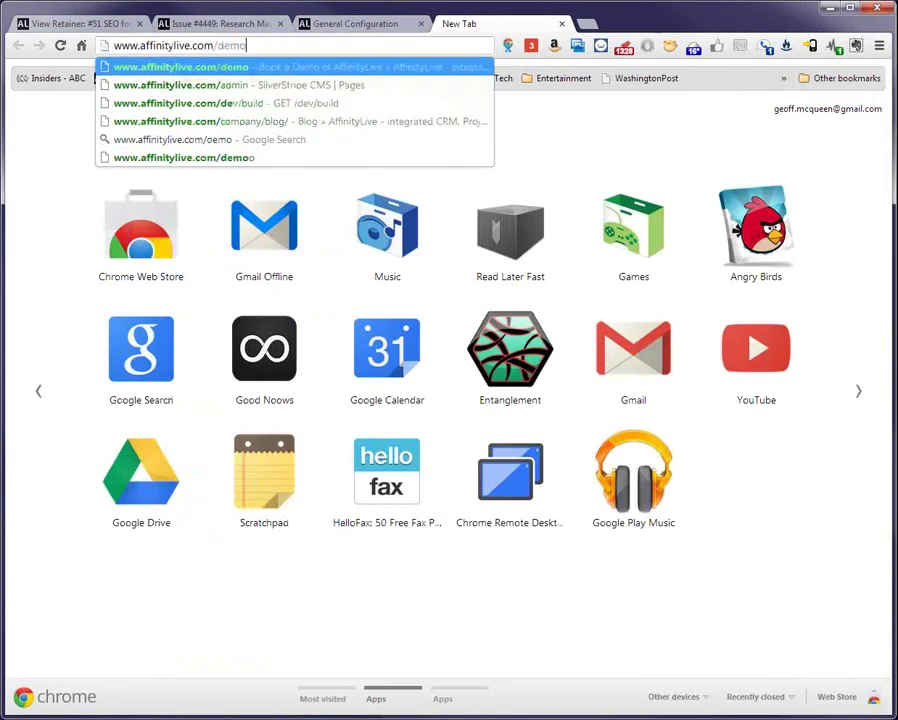
key("Return")
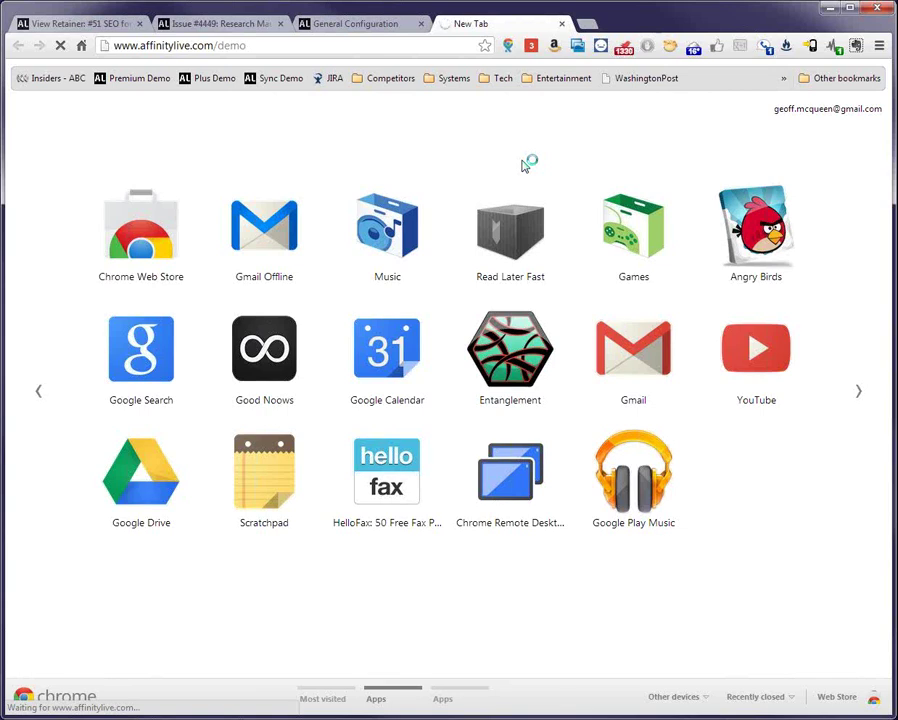
left_click(562, 24)
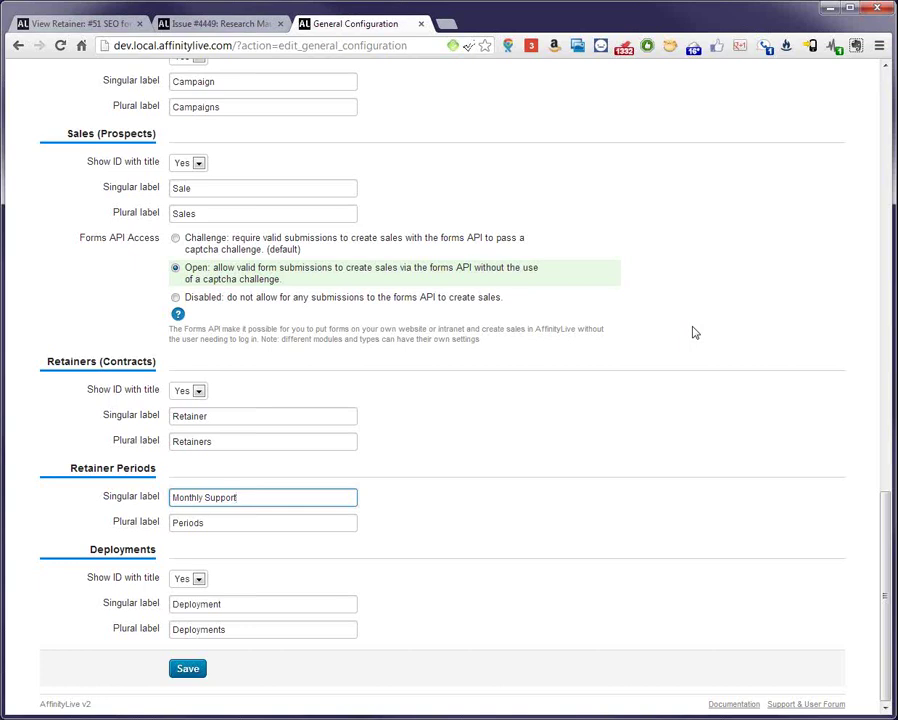
Return to the retainer overview and examine the dates of the May–June 2013 period.
scroll(695, 332, "up", 6)
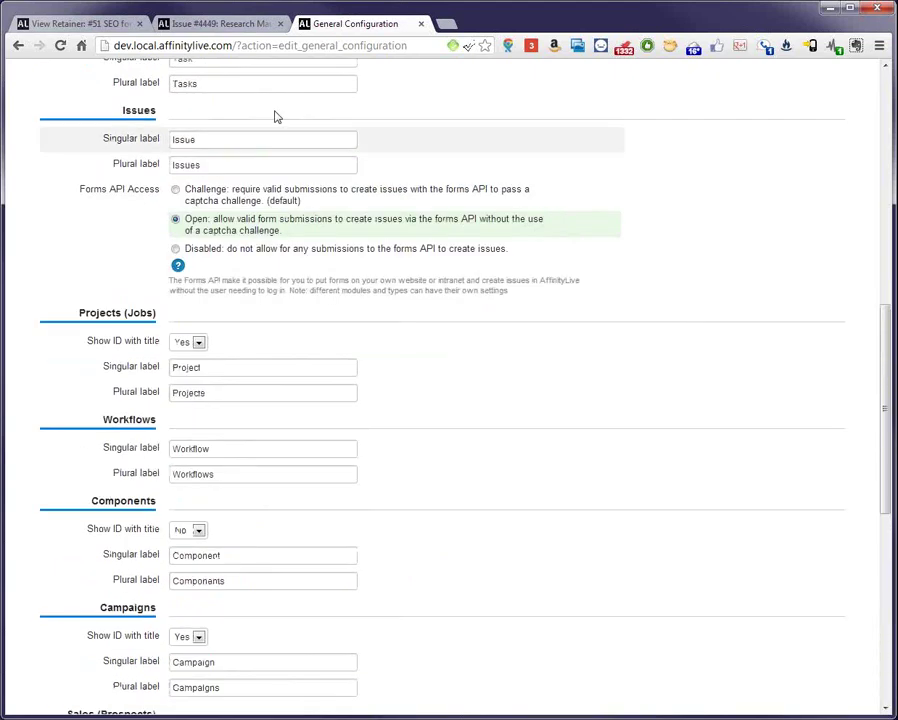
left_click(112, 28)
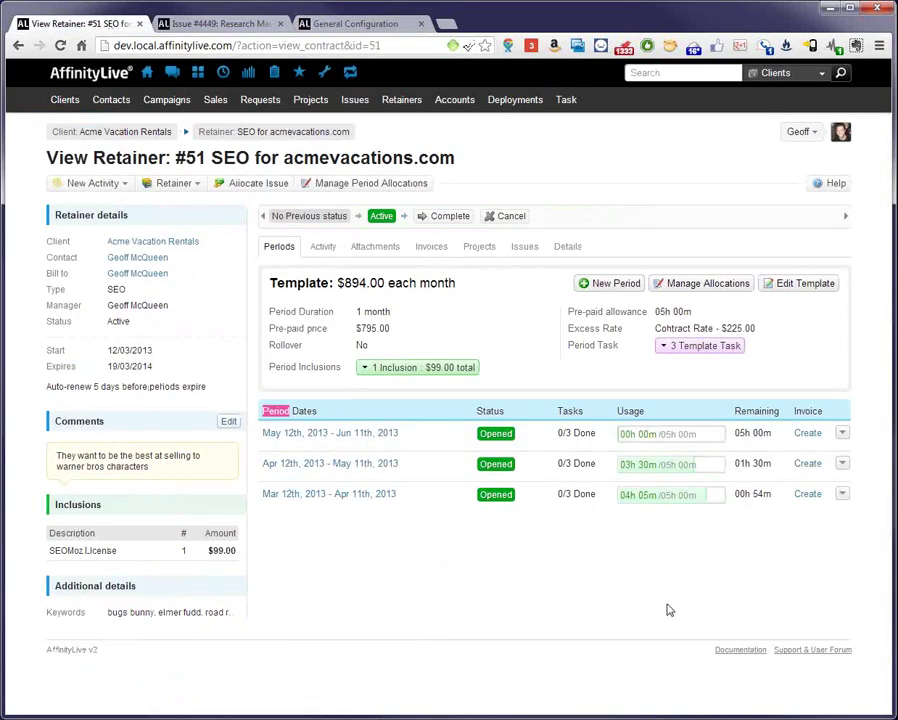
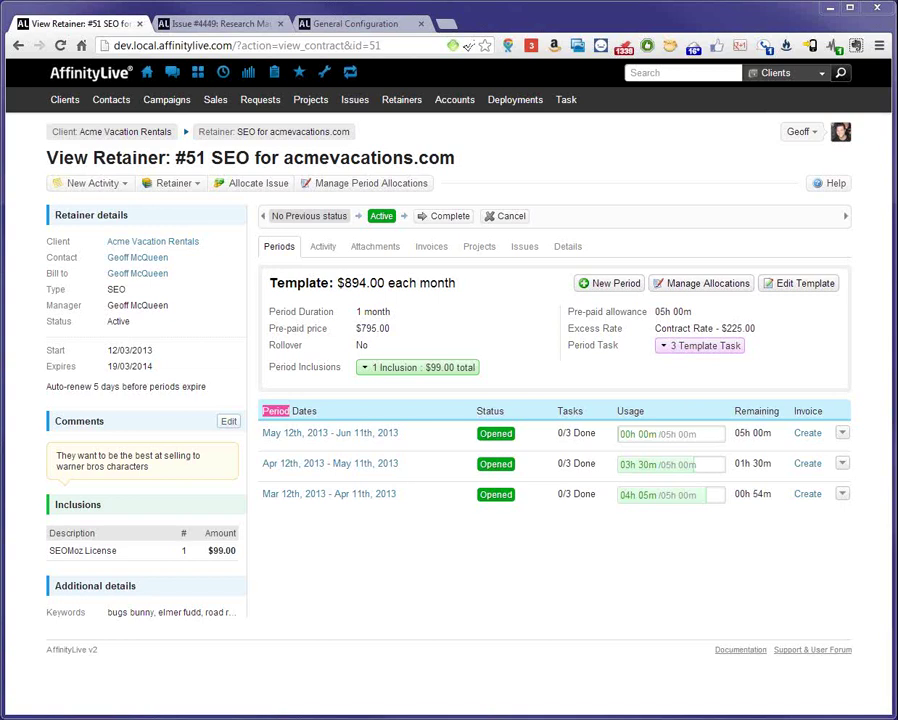
left_click(505, 556)
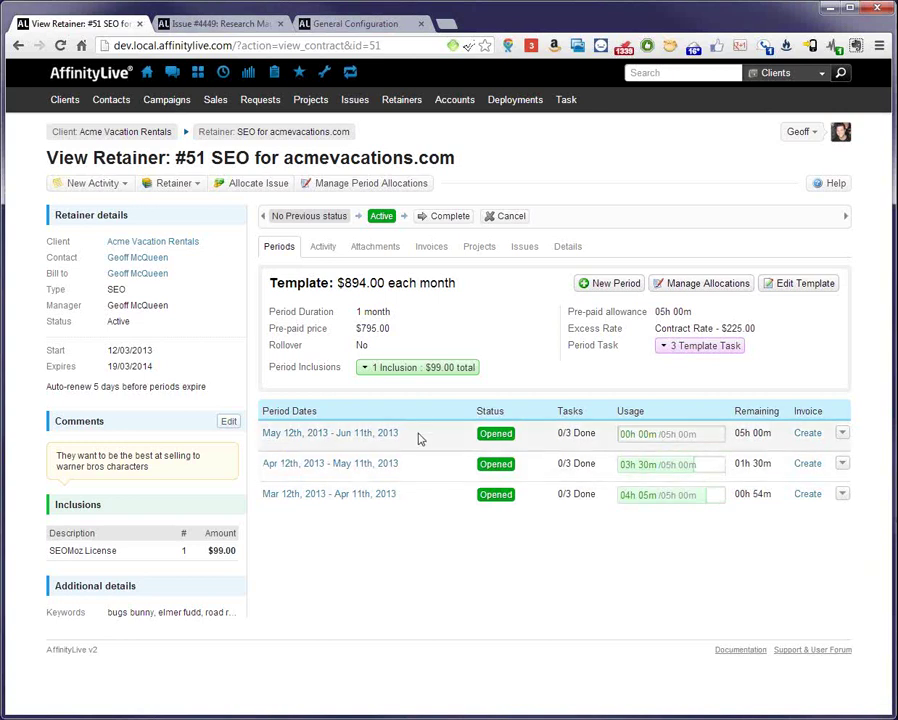
left_click_drag(397, 437, 262, 438)
left_click(457, 436)
Edit the May–June period so it expires on 30/6/2013 and save it.
left_click(843, 434)
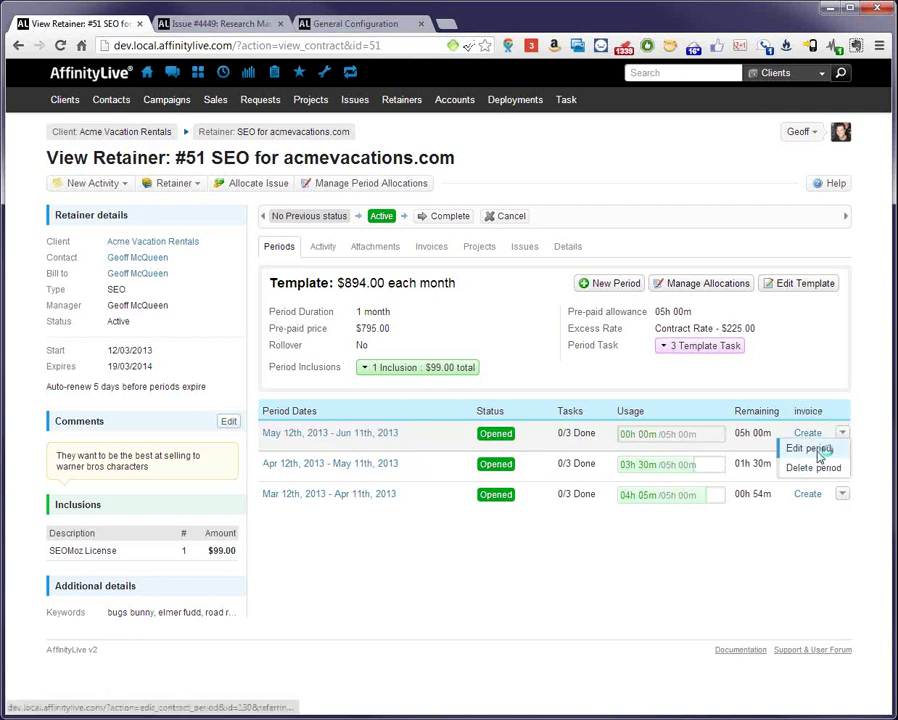
left_click(820, 451)
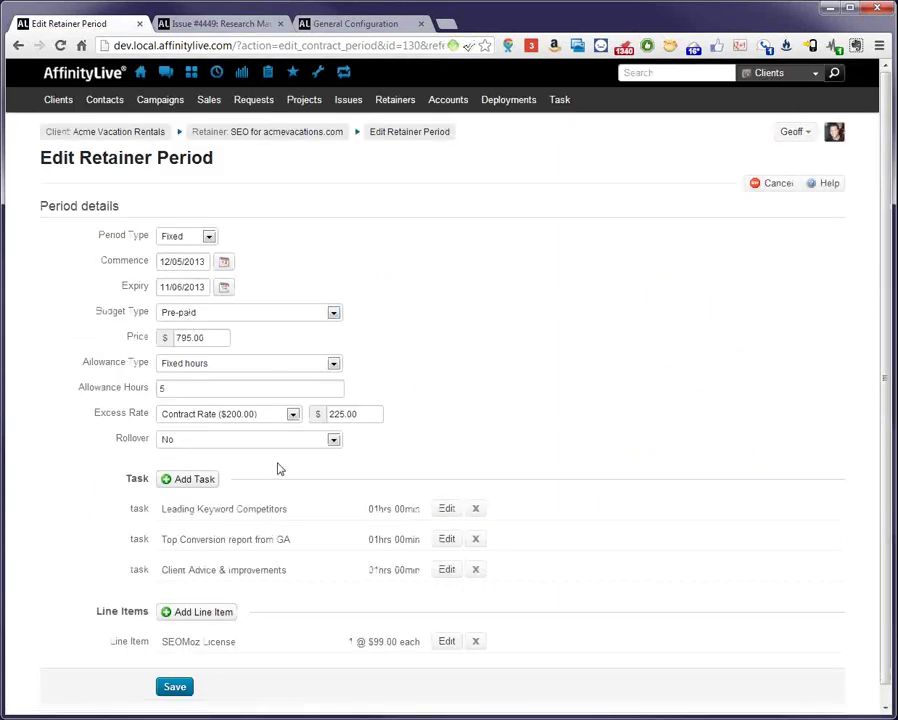
left_click(176, 287)
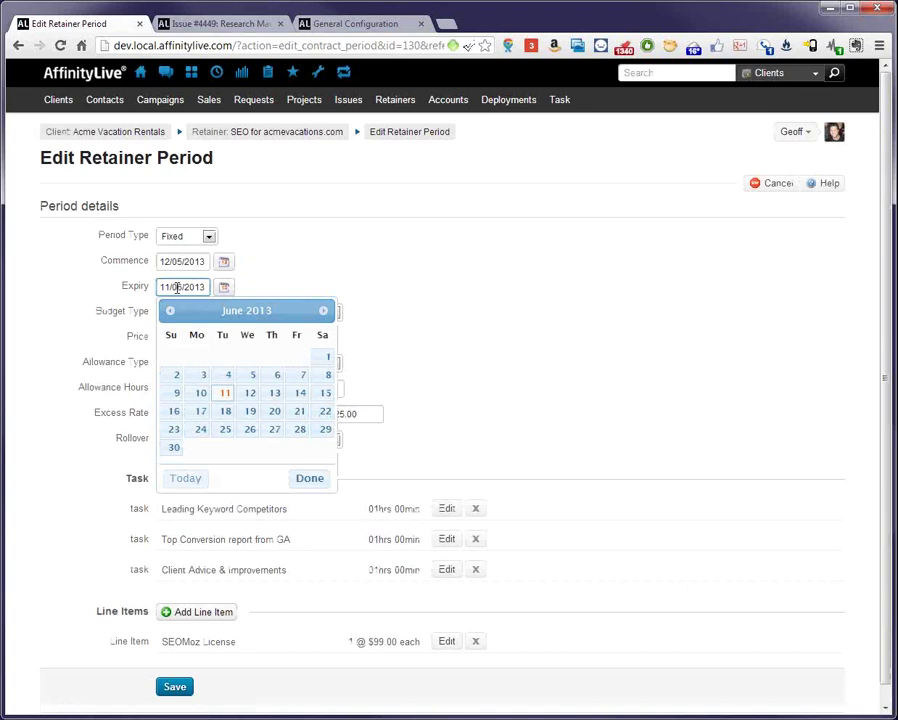
left_click(176, 450)
scroll(280, 700, "down", 1)
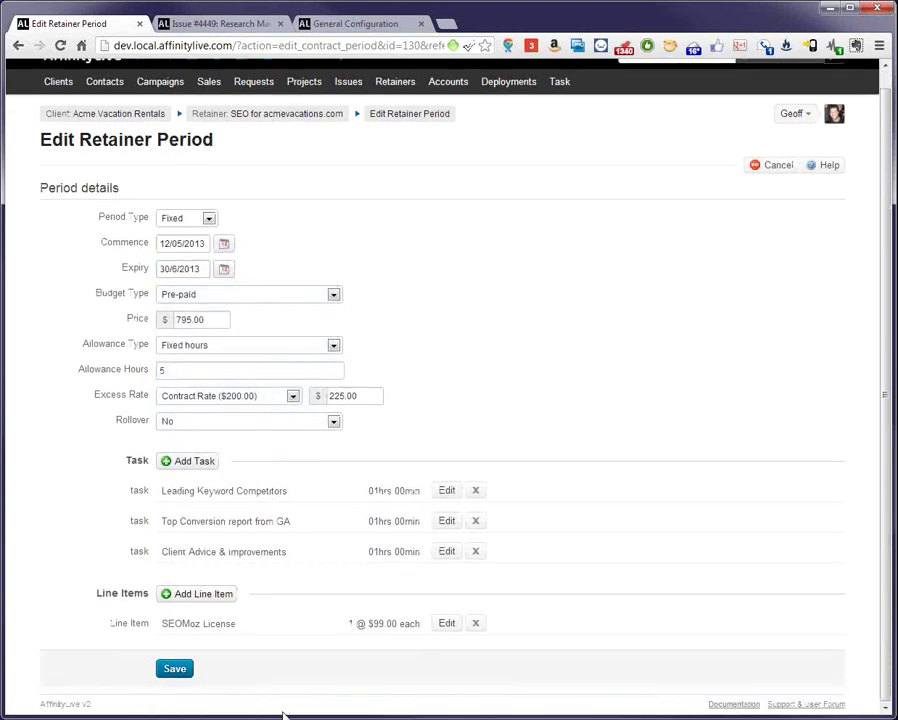
left_click(186, 675)
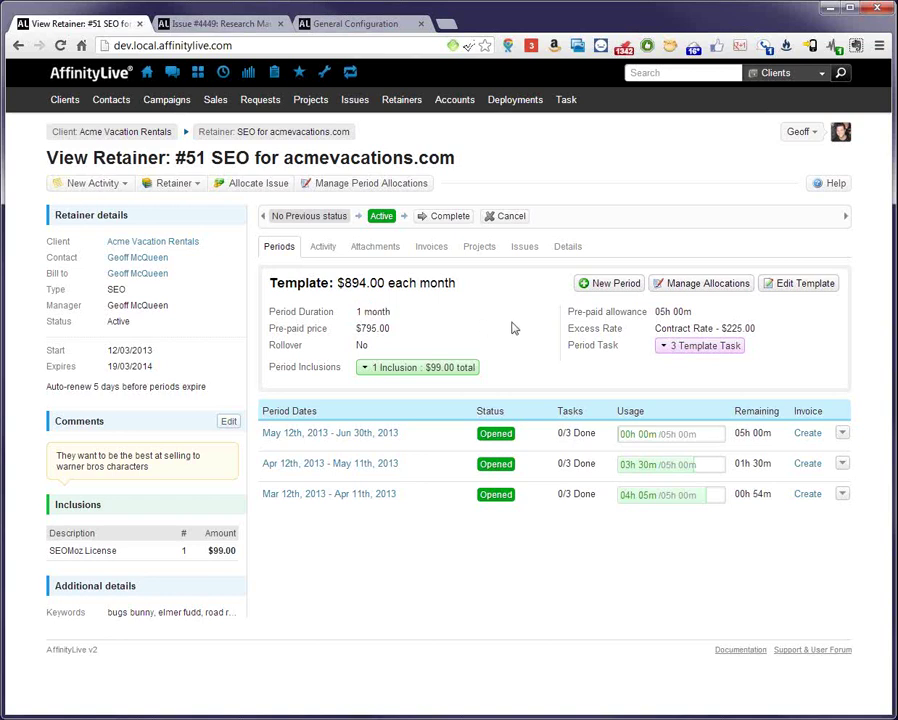
Create one new monthly period starting 01/07/2013 with 10 included pre-paid hours and a pre-paid price of $1600.
left_click(607, 286)
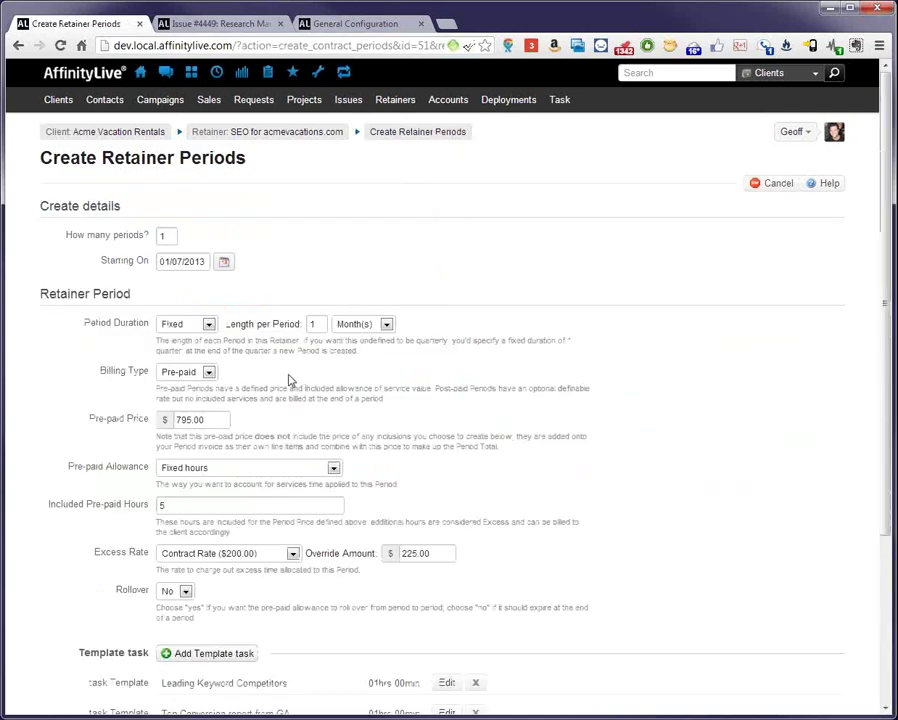
double_click(160, 506)
type("10")
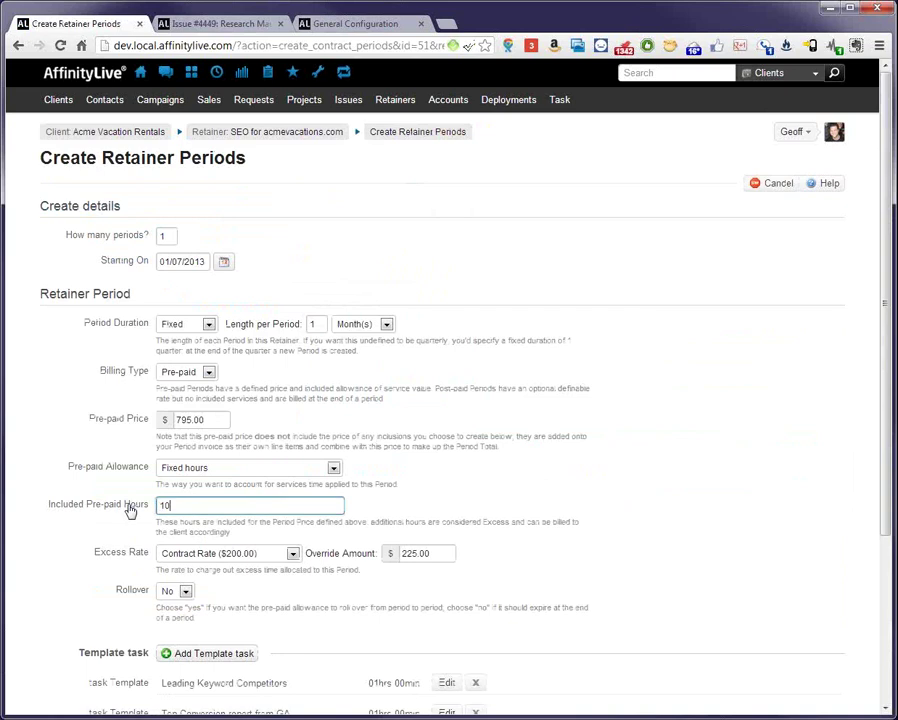
left_click_drag(206, 420, 152, 428)
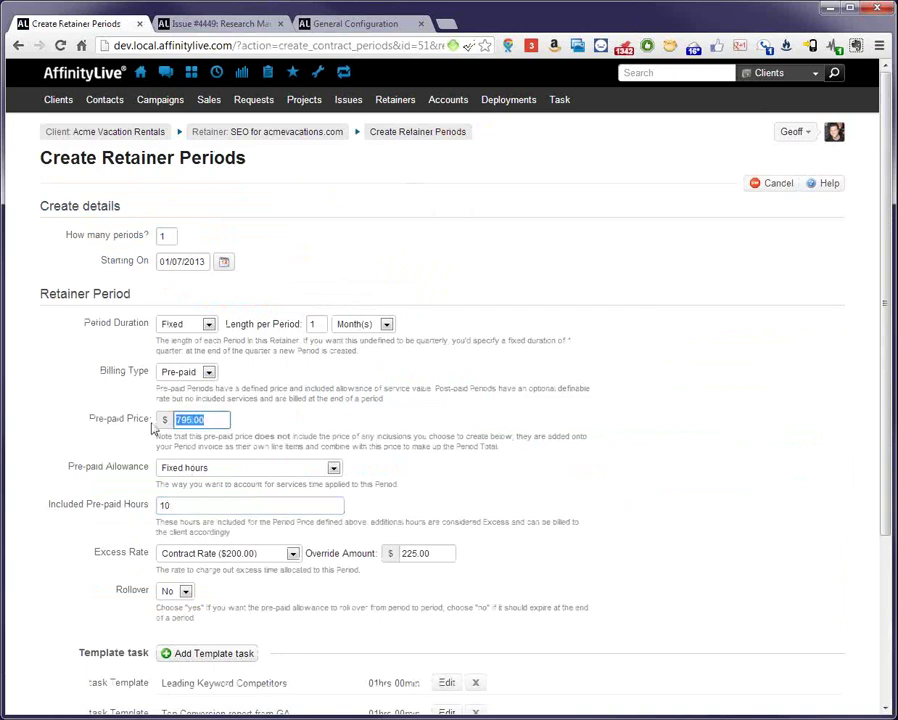
type("1600")
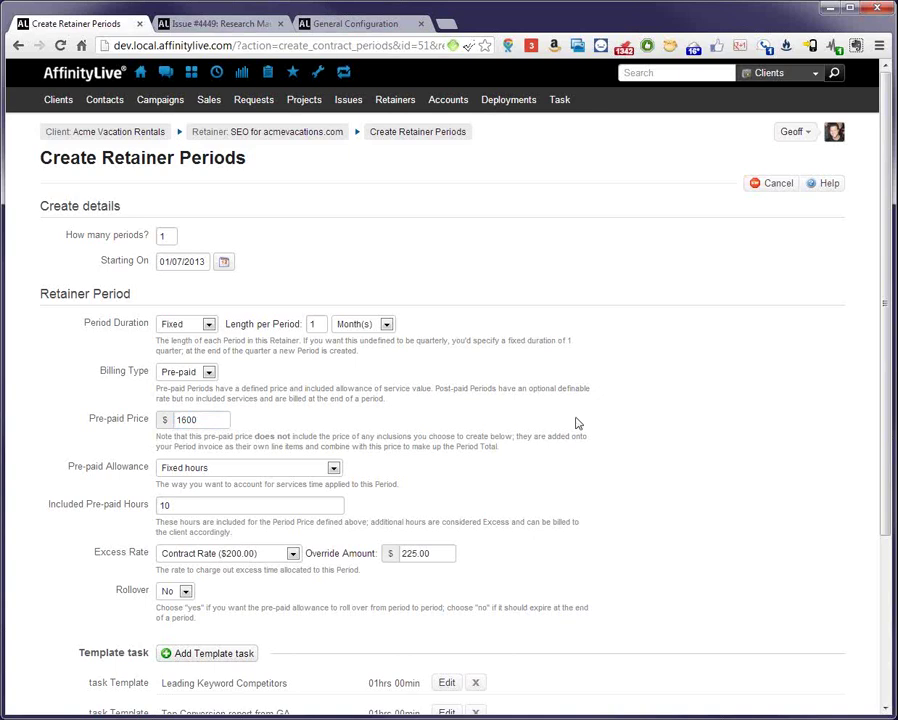
scroll(580, 428, "down", 3)
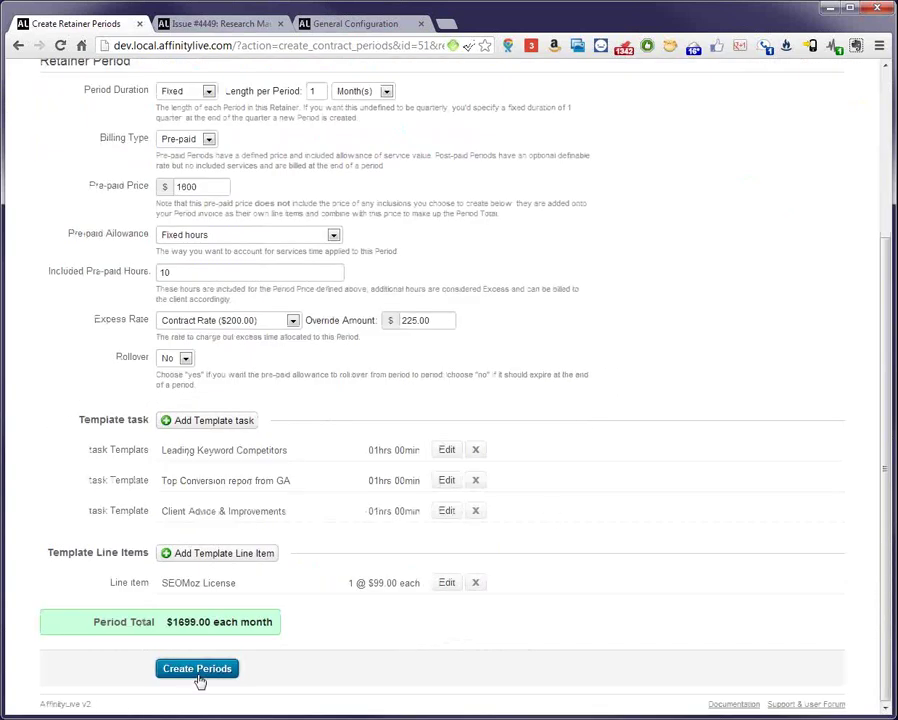
left_click(199, 676)
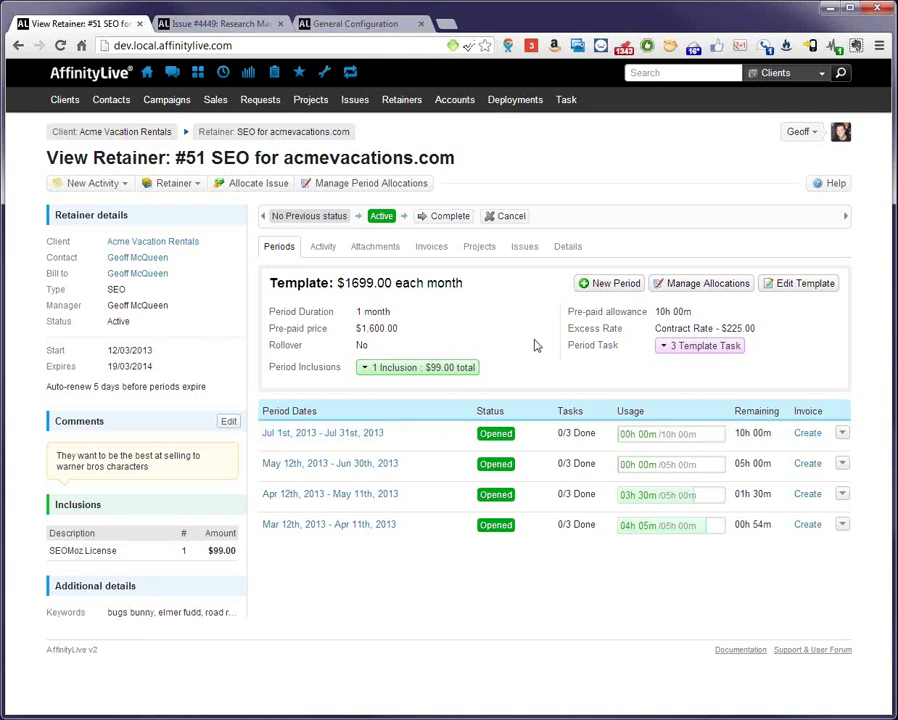
Start the invoice for the July 2013 period and try rewording the price text in the SEOMoz License line item.
left_click(807, 434)
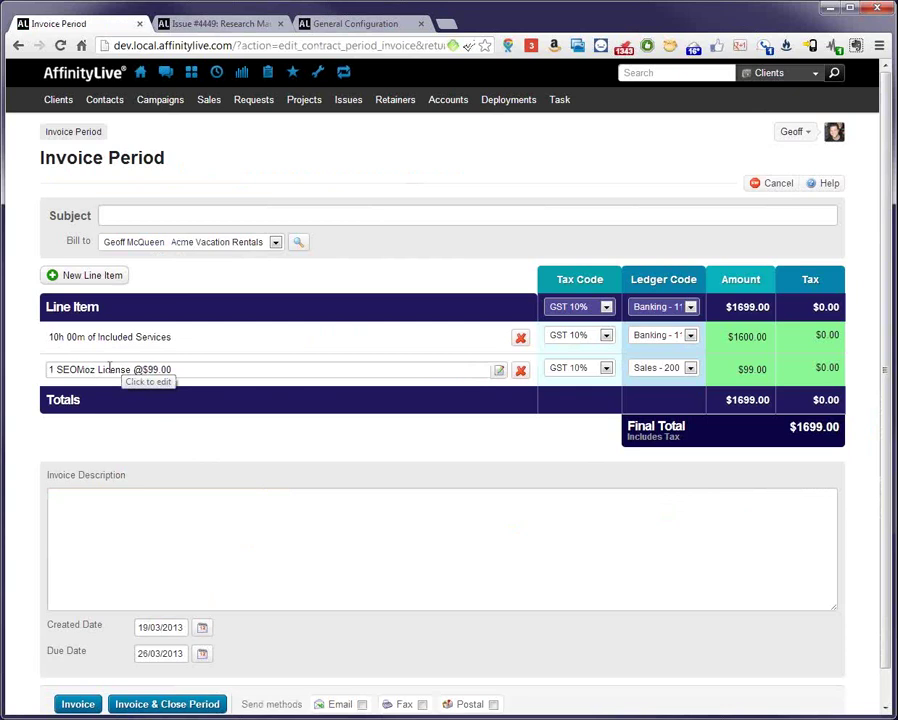
left_click(140, 369)
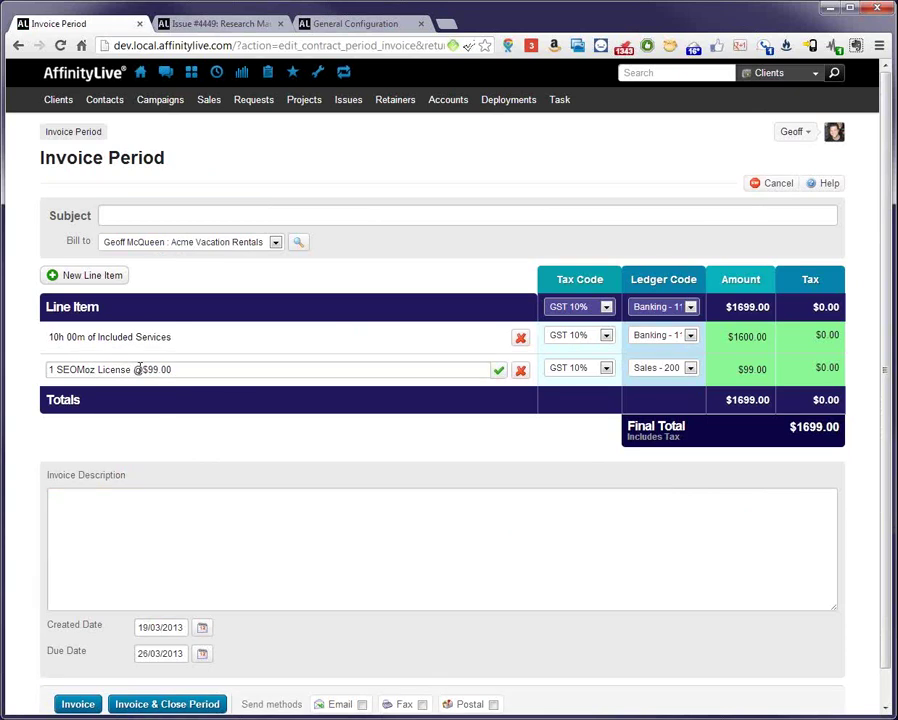
left_click_drag(143, 369, 182, 369)
key("Left")
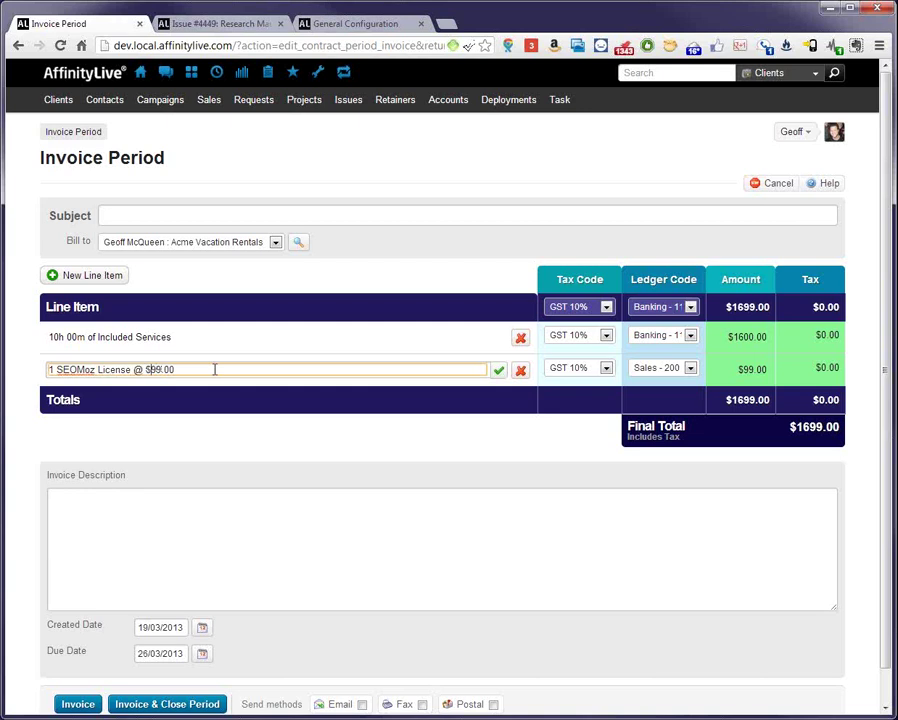
type("2")
type(",")
Set the SEOMoz License line amount to $299.00 and cancel the period invoice.
left_click(752, 370)
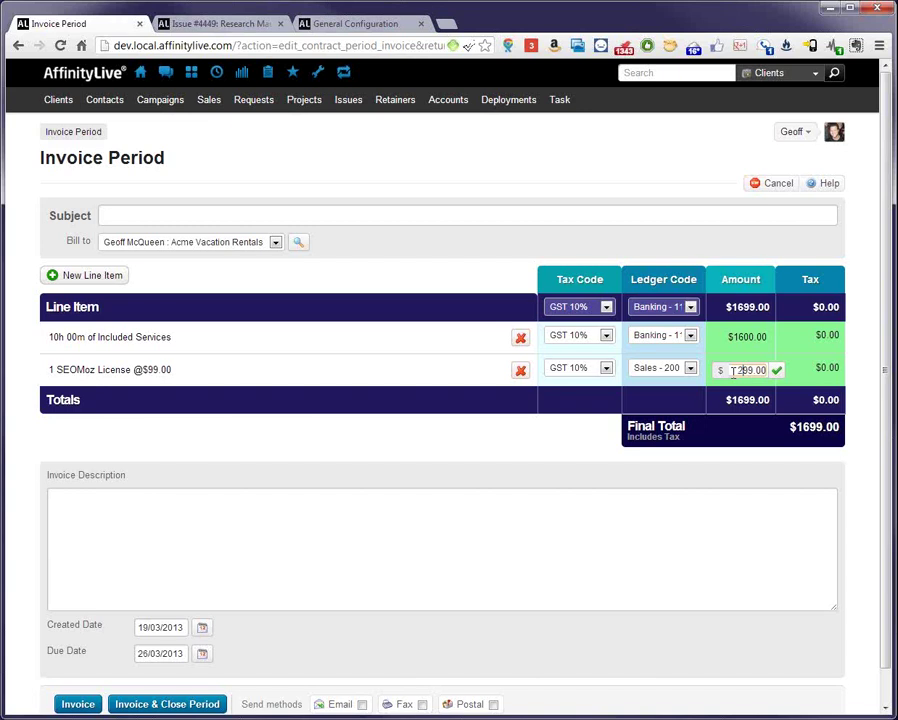
type("2")
key("Return")
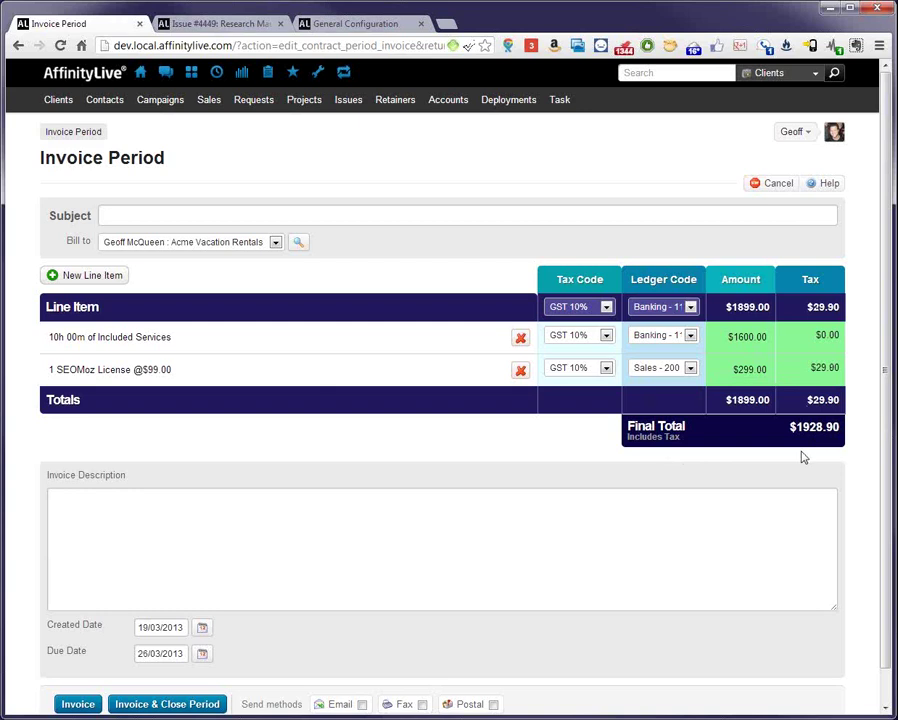
left_click(767, 191)
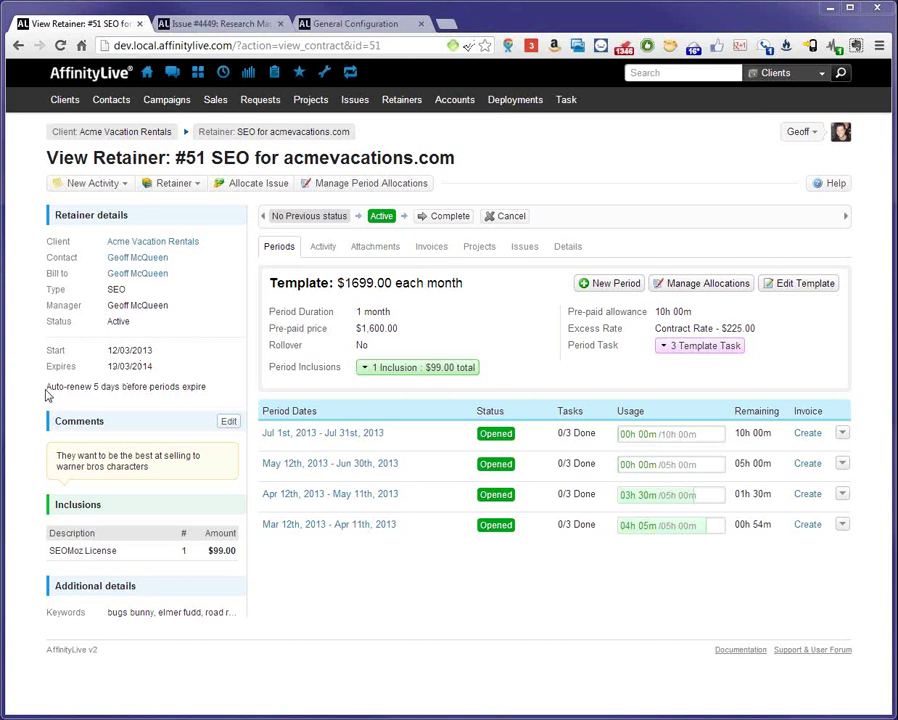
Open the Acme Vacation Rentals client record and start a new retainer against it.
left_click_drag(47, 390, 210, 399)
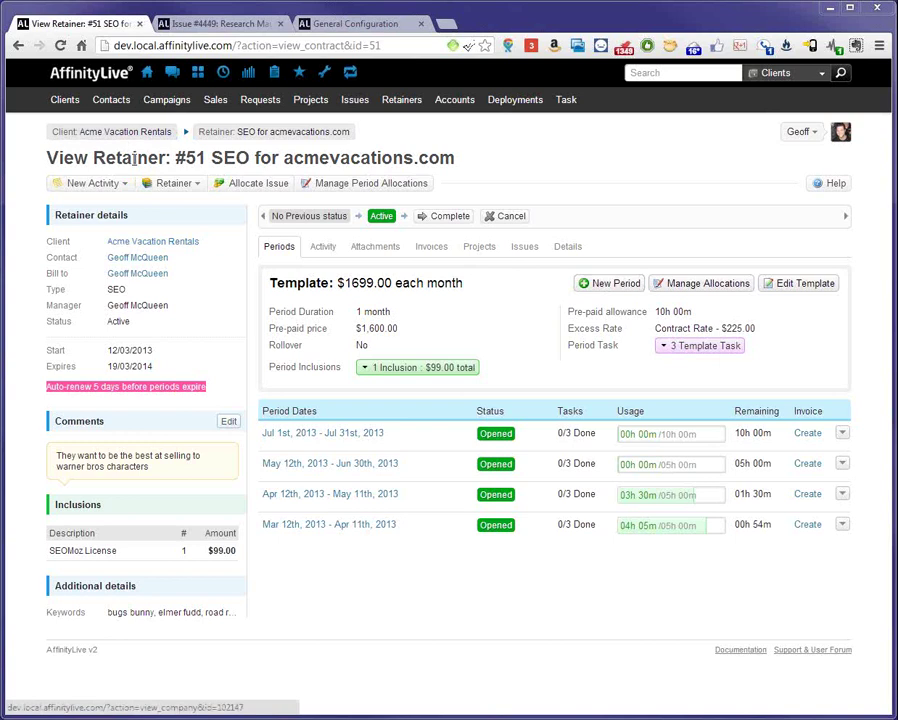
left_click(103, 135)
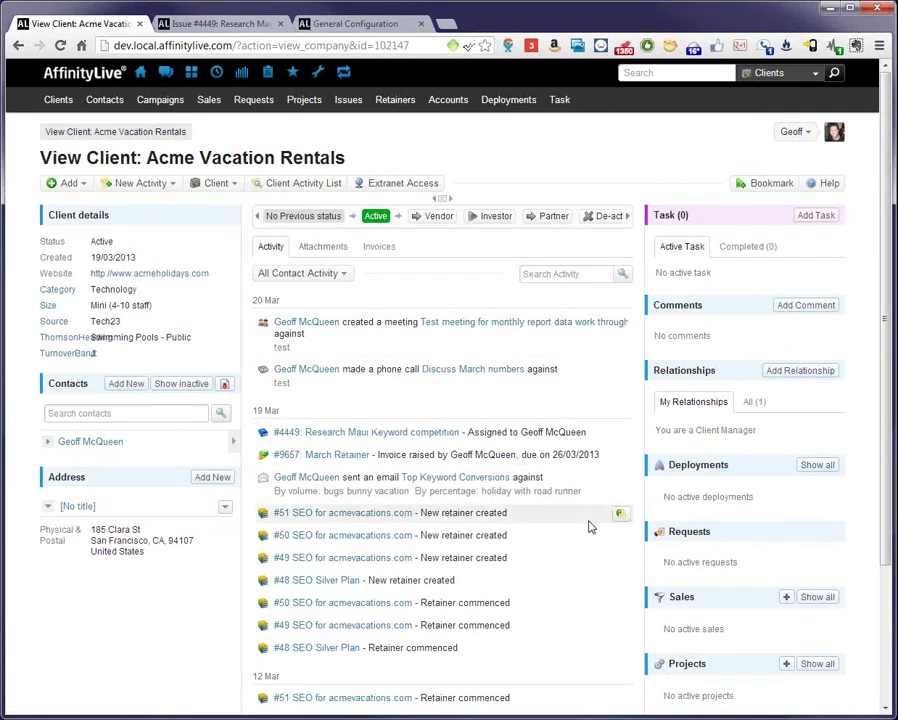
scroll(590, 525, "down", 3)
left_click(787, 624)
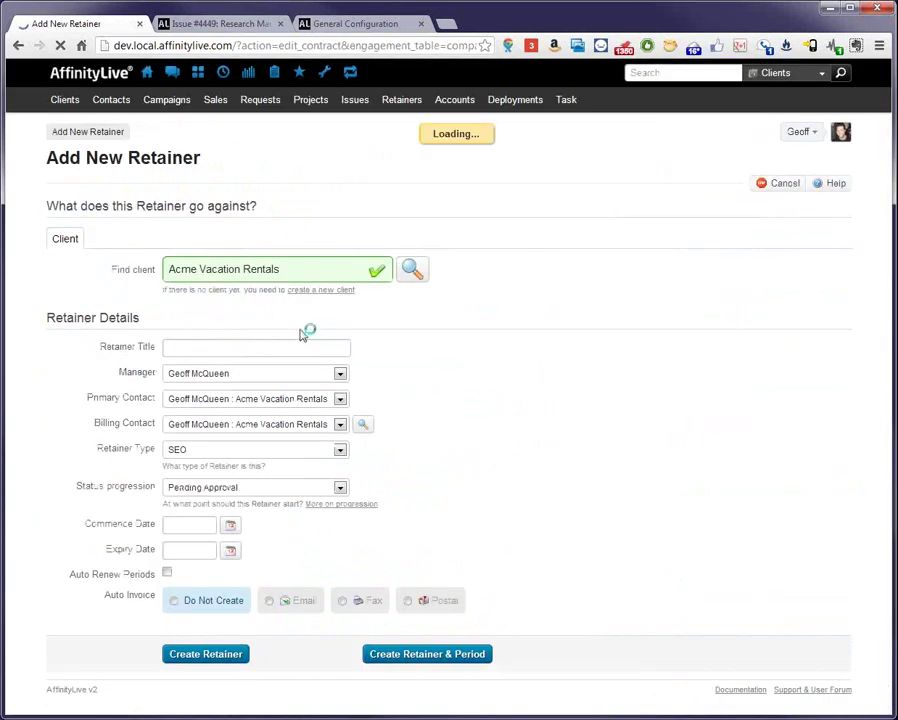
Set the new retainer's billing type to Post-paid and its fallback rate to Default ($150.00).
scroll(494, 400, "down", 5)
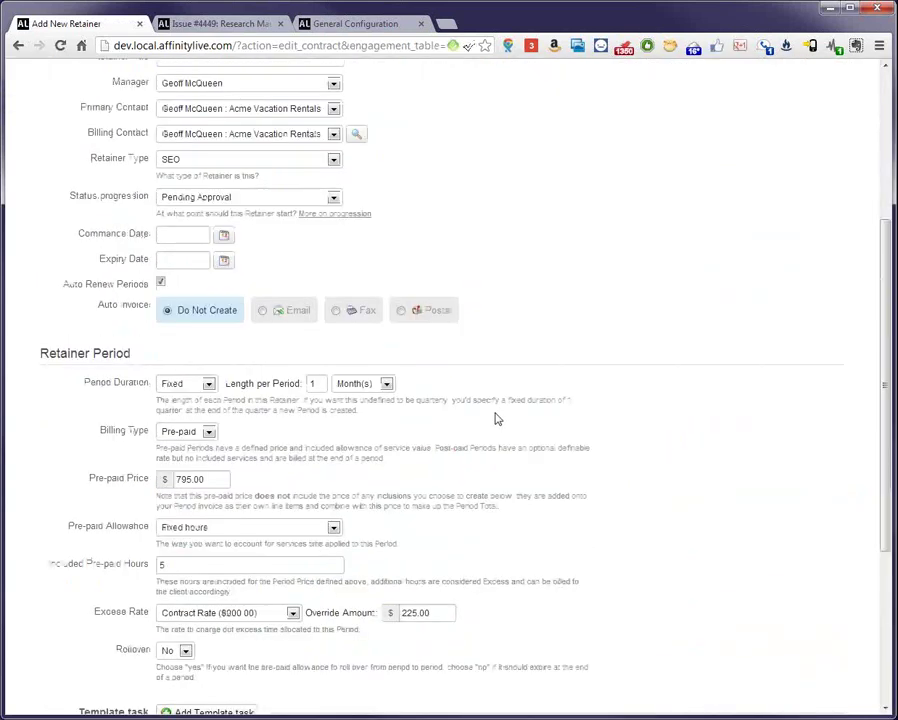
scroll(160, 310, "down", 4)
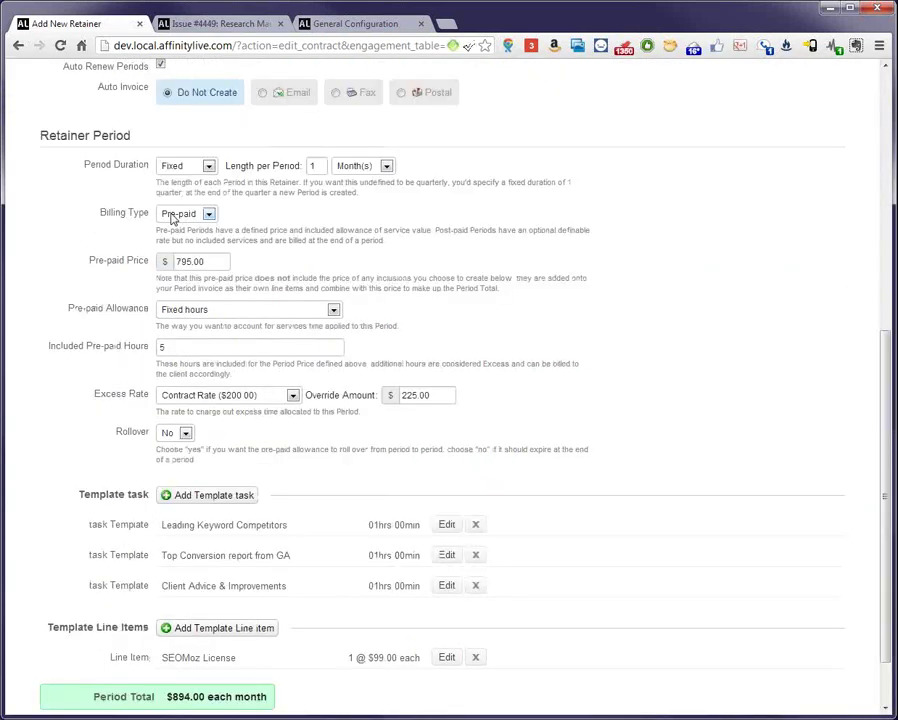
left_click(172, 219)
left_click(182, 237)
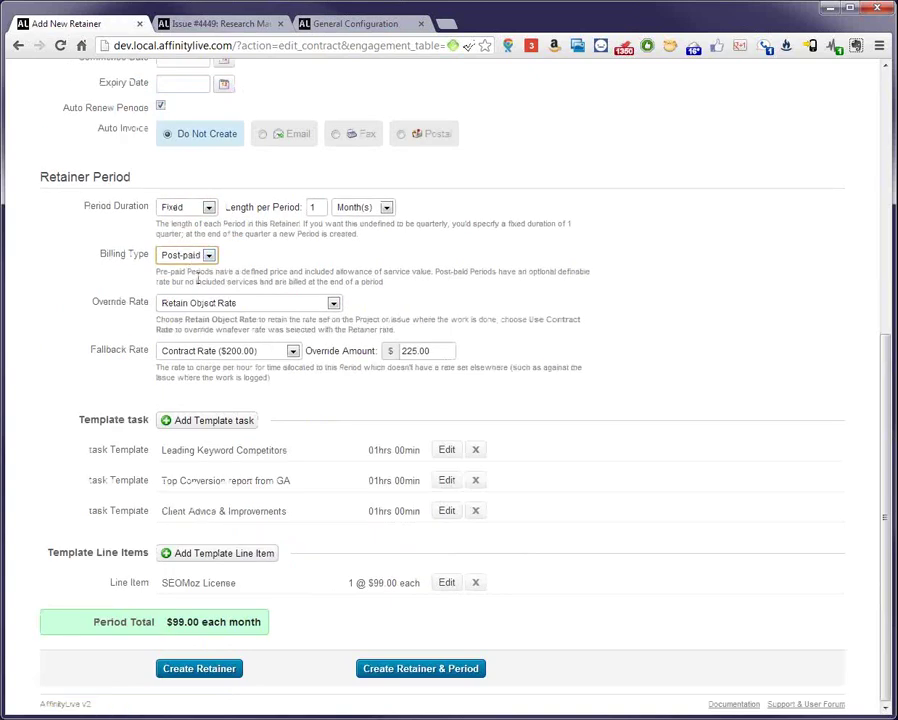
left_click(290, 351)
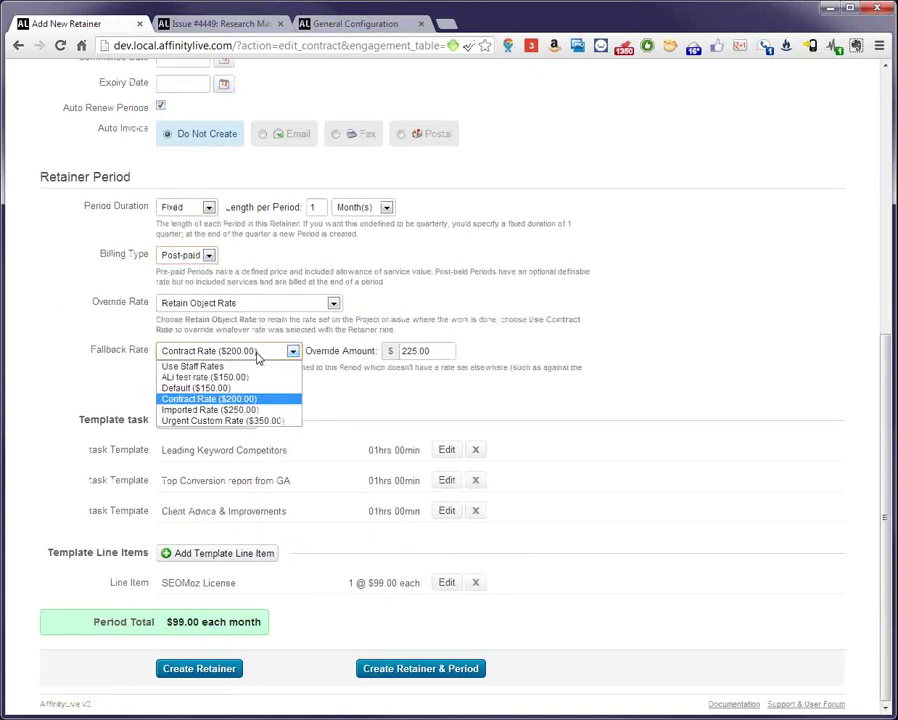
left_click(258, 388)
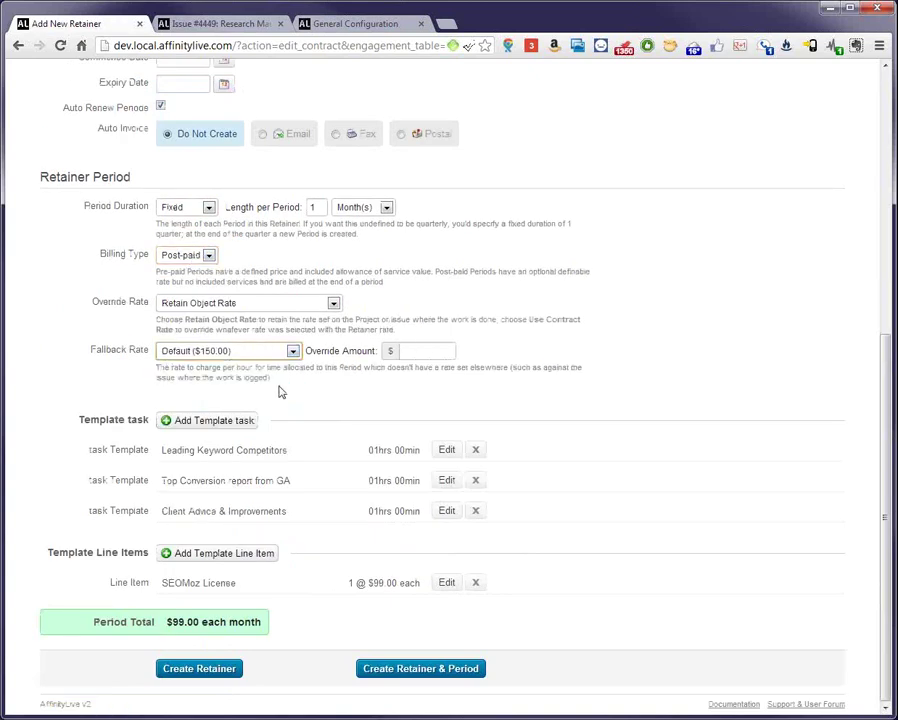
Try the Use Contract Rate option as the override rate and switch back to Retain Object Rate.
left_click(221, 308)
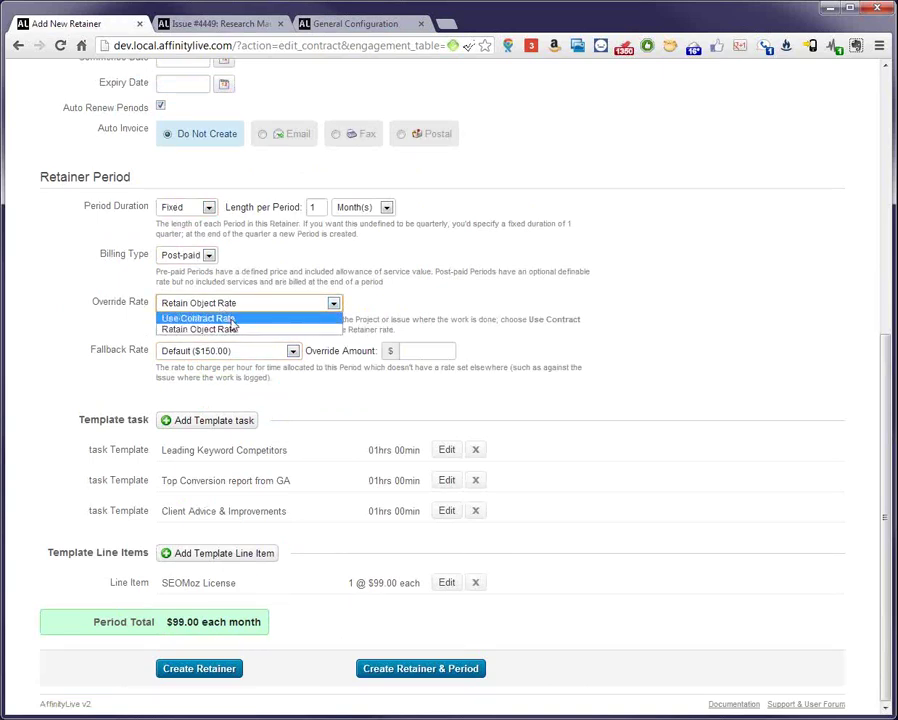
left_click(231, 319)
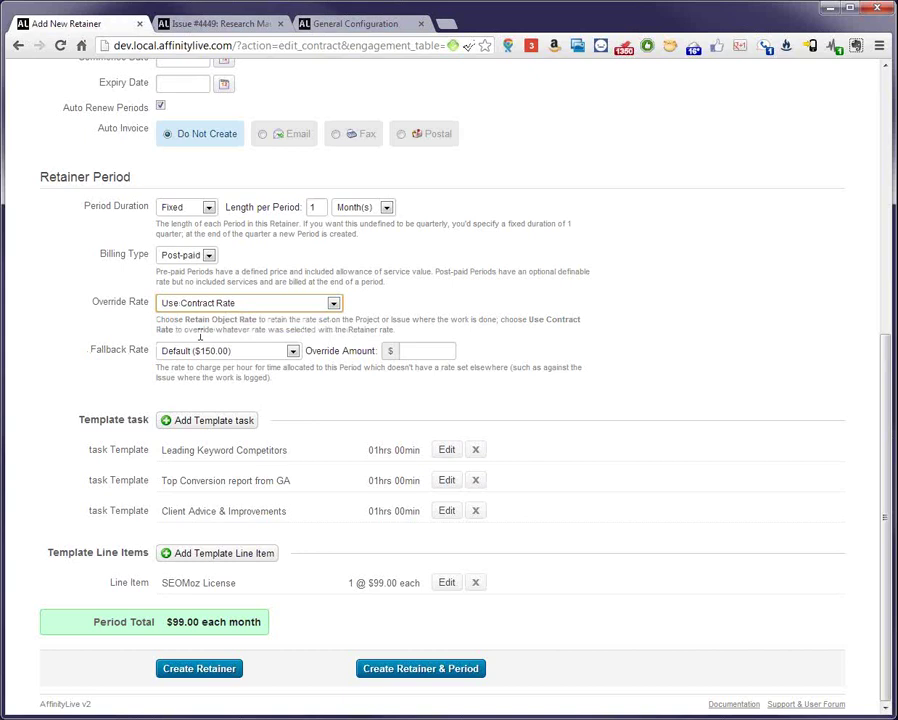
left_click(217, 305)
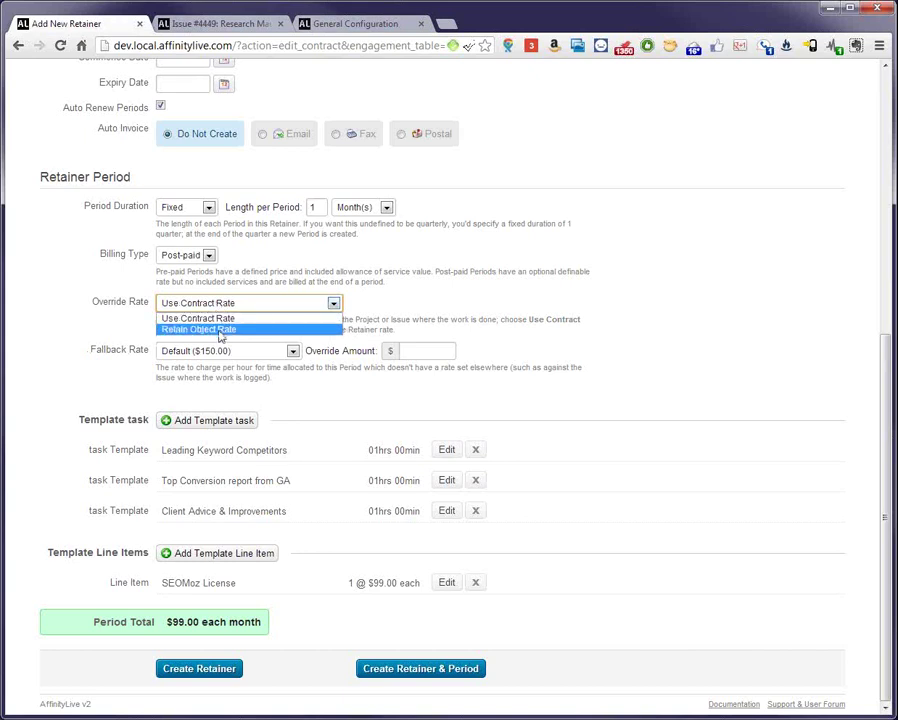
left_click(219, 331)
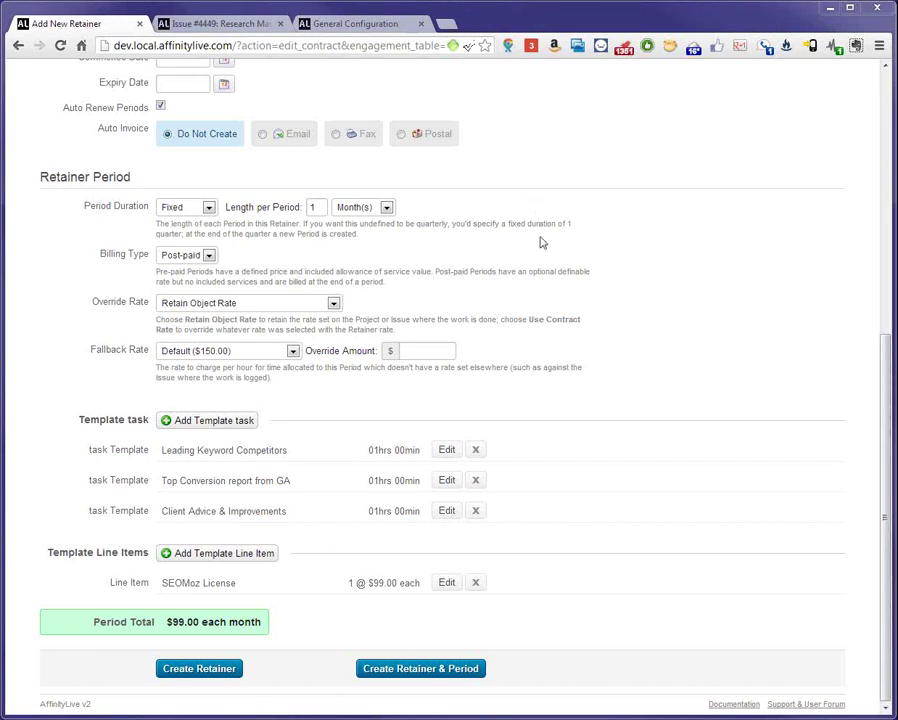
Abandon the new retainer form and reopen the recently viewed SEO for acmevacations.com retainer.
scroll(687, 431, "up", 5)
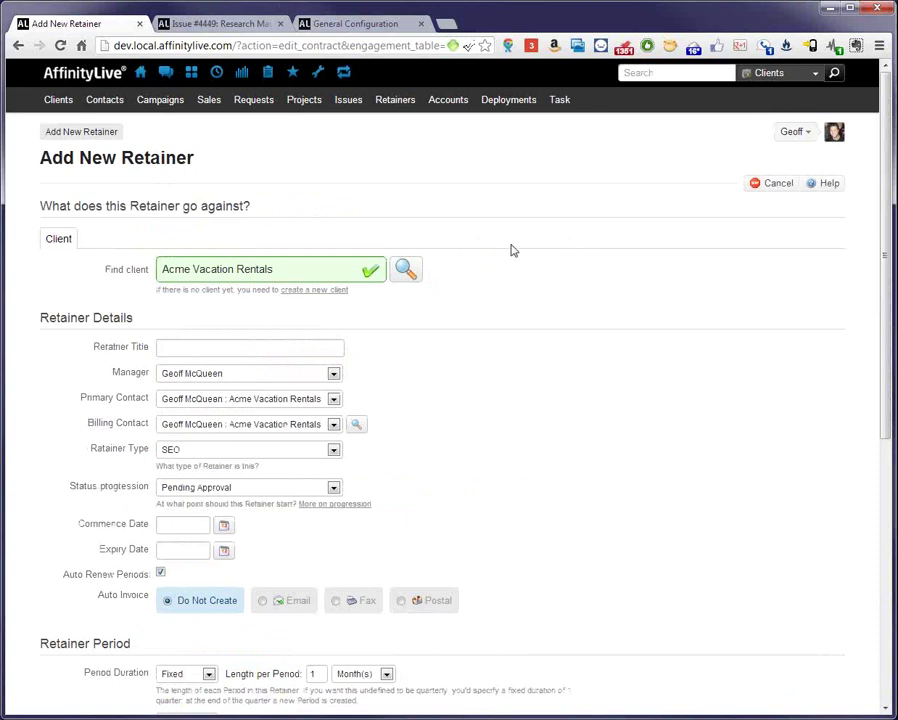
mouse_move(346, 112)
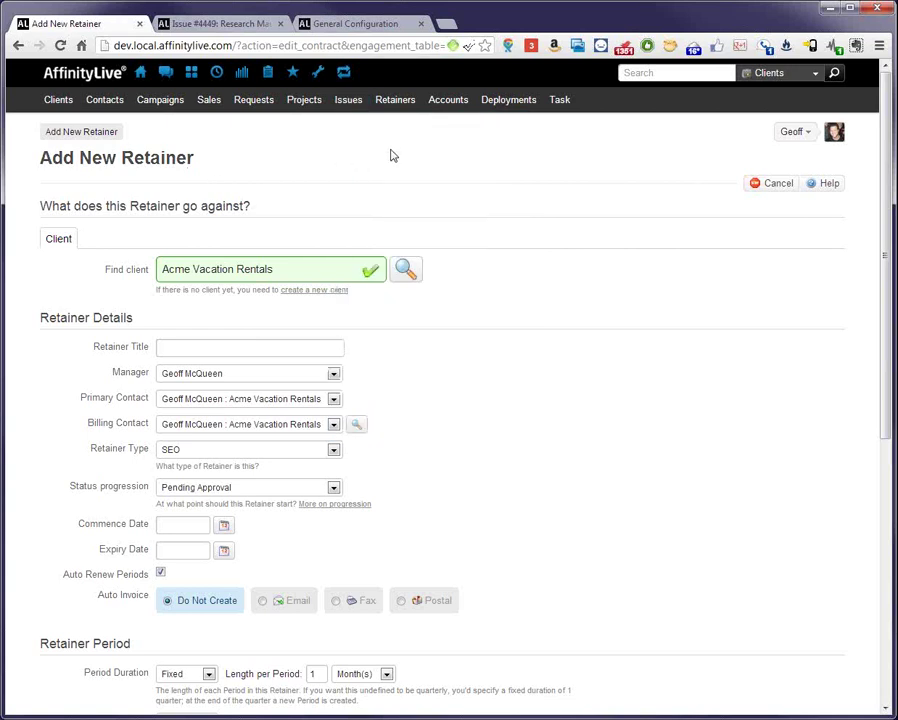
mouse_move(395, 114)
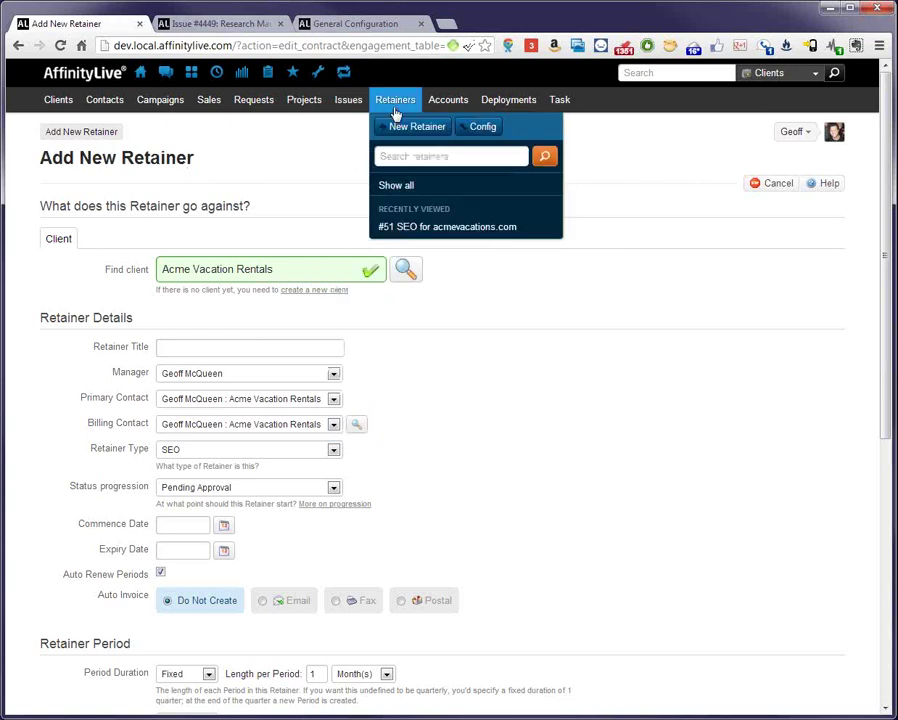
left_click(447, 228)
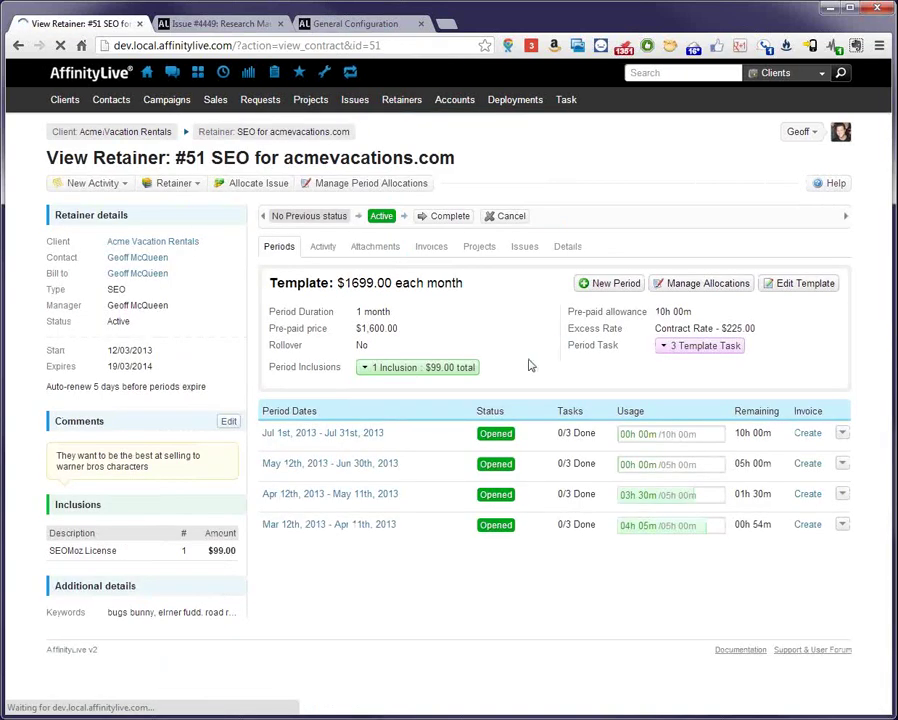
Start adding 2 new retainer periods from 01/08/2013, review the period settings and go back without creating them.
left_click(614, 284)
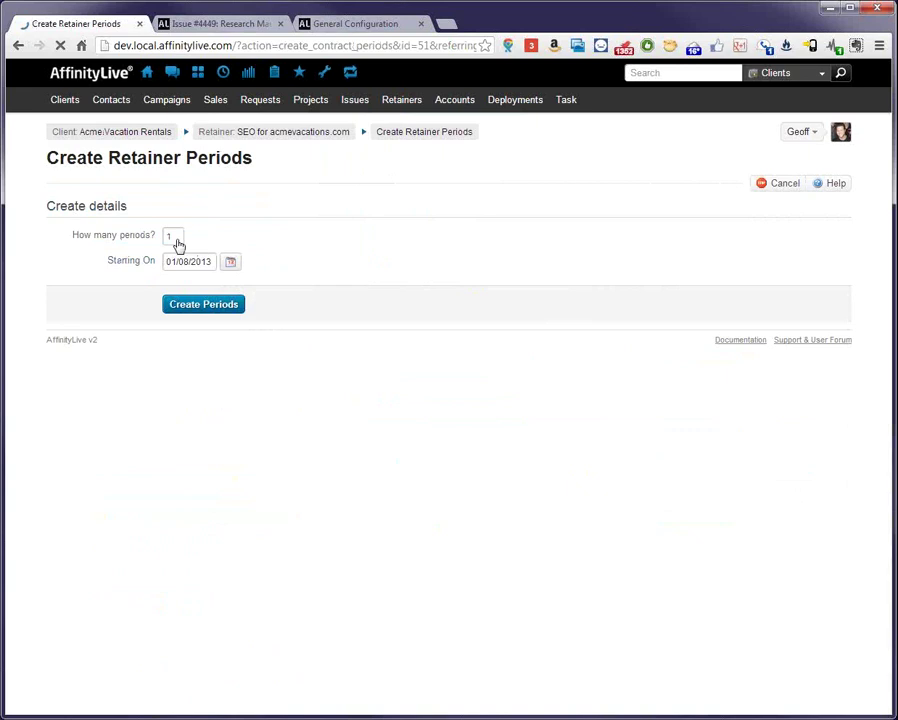
left_click(176, 237)
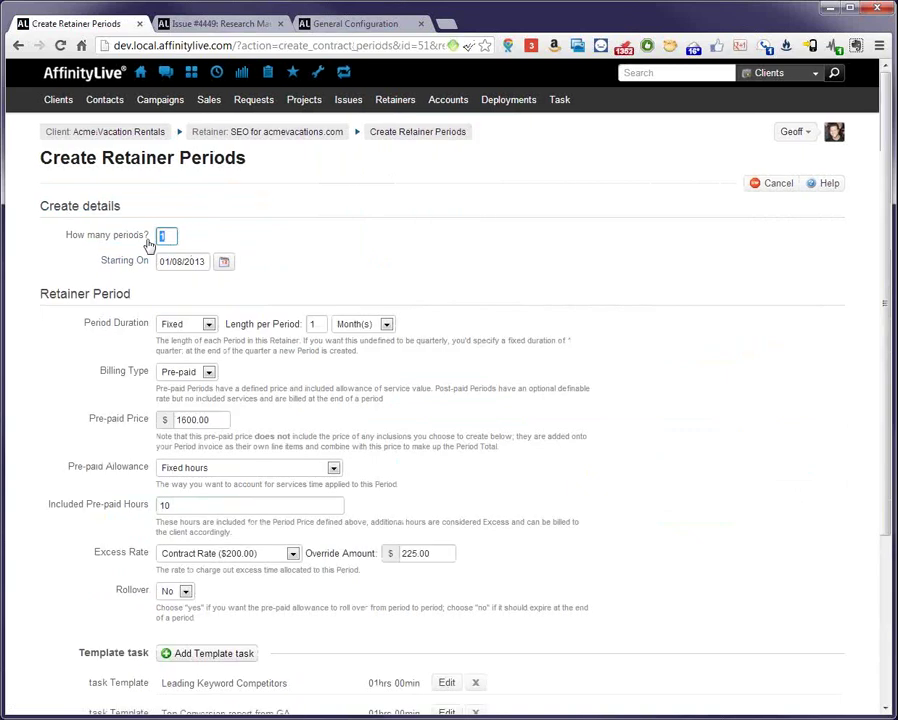
type("2")
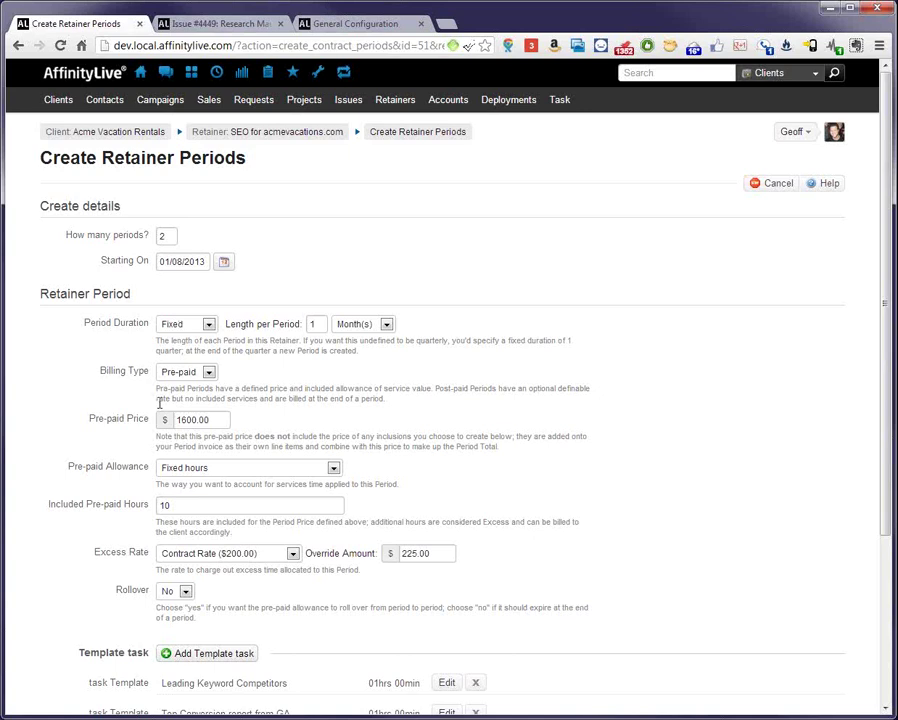
scroll(155, 402, "down", 1)
scroll(155, 402, "down", 2)
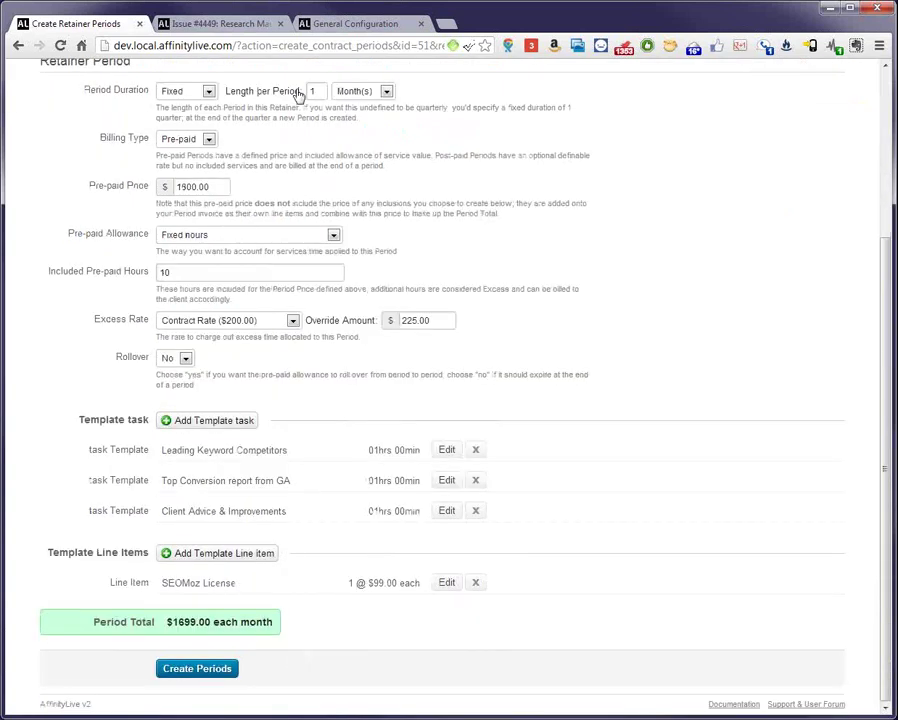
scroll(220, 432, "up", 3)
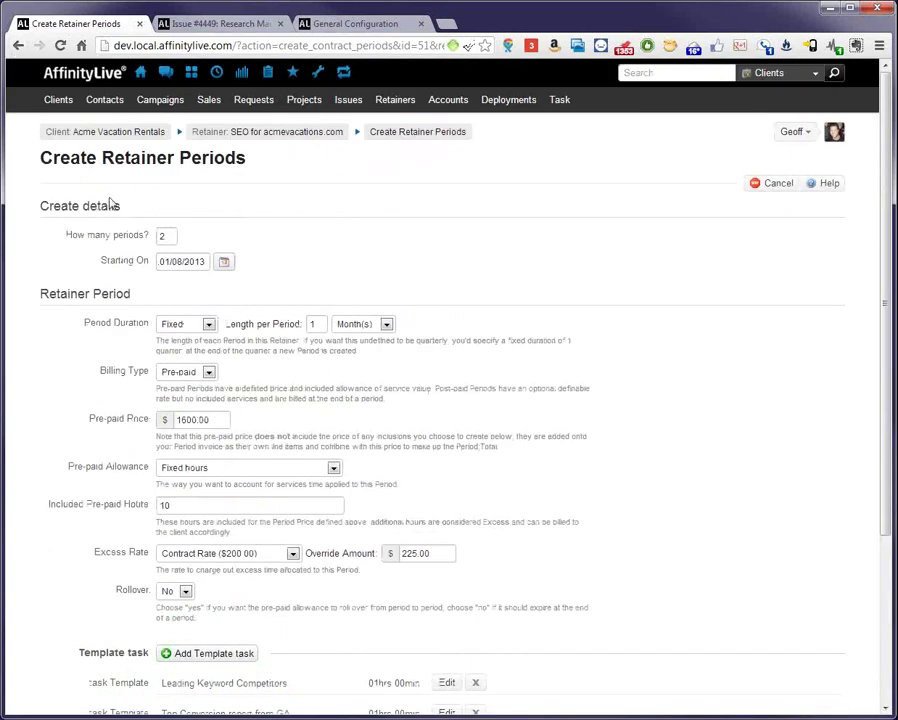
left_click(19, 46)
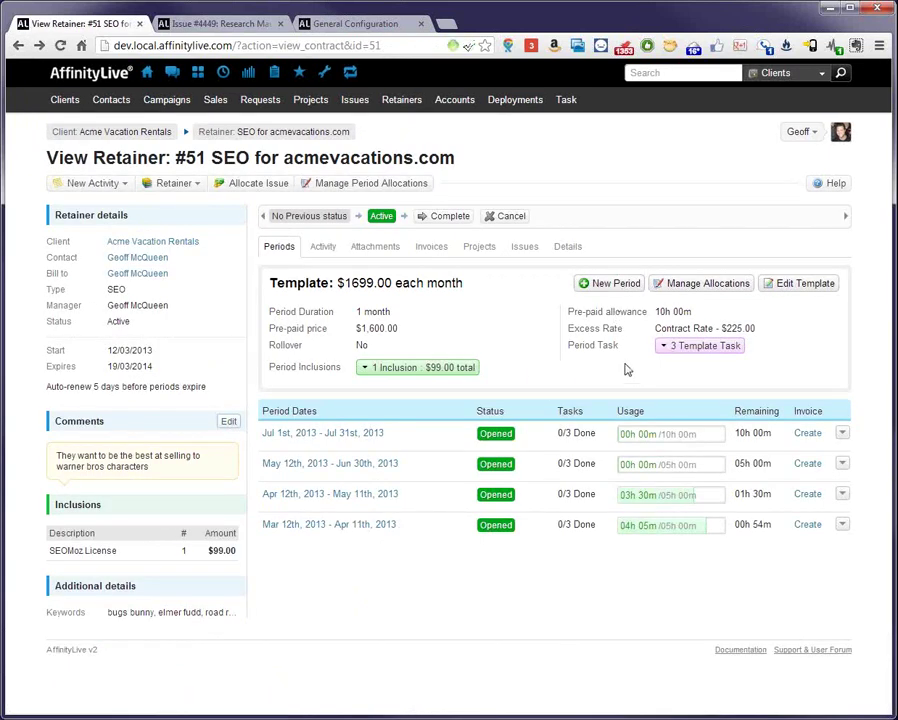
Create one new monthly period starting 01/08/2013 with 3 included pre-paid hours and a pre-paid price of $500.
left_click_drag(276, 284, 463, 287)
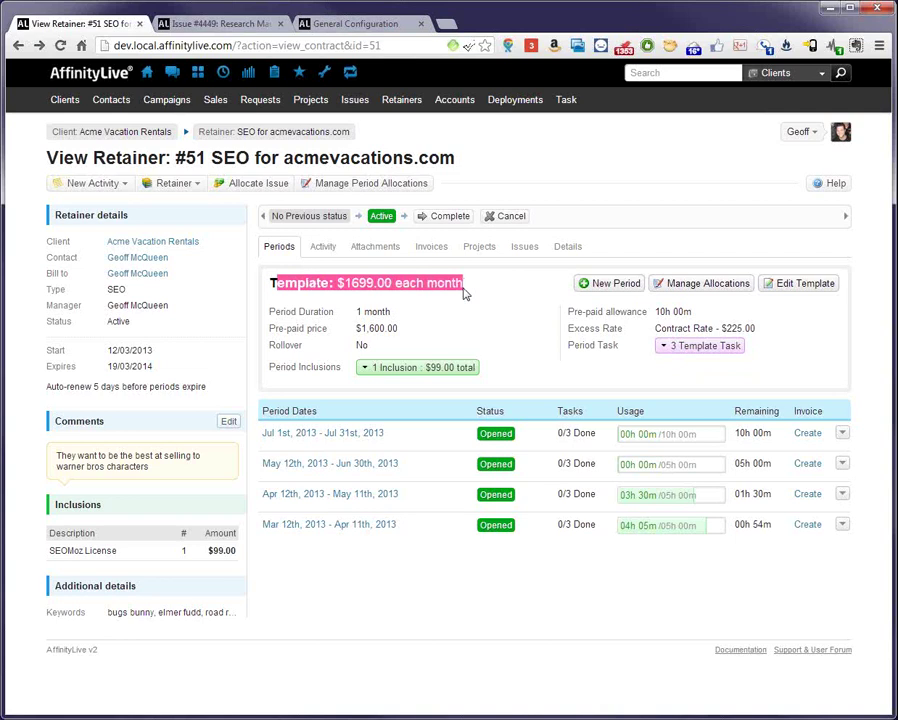
left_click_drag(739, 433, 775, 434)
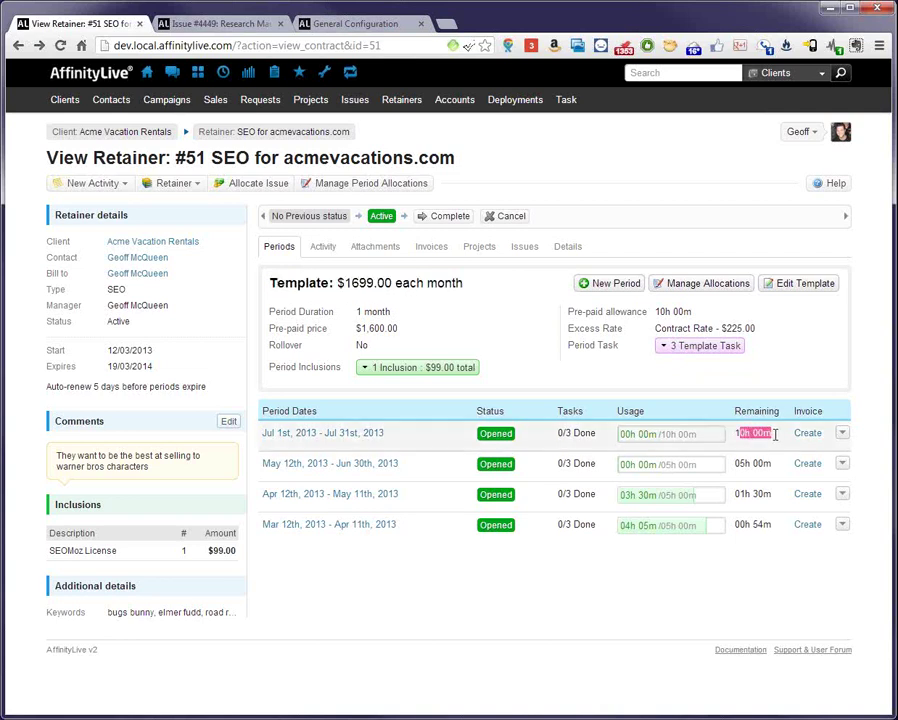
left_click(616, 285)
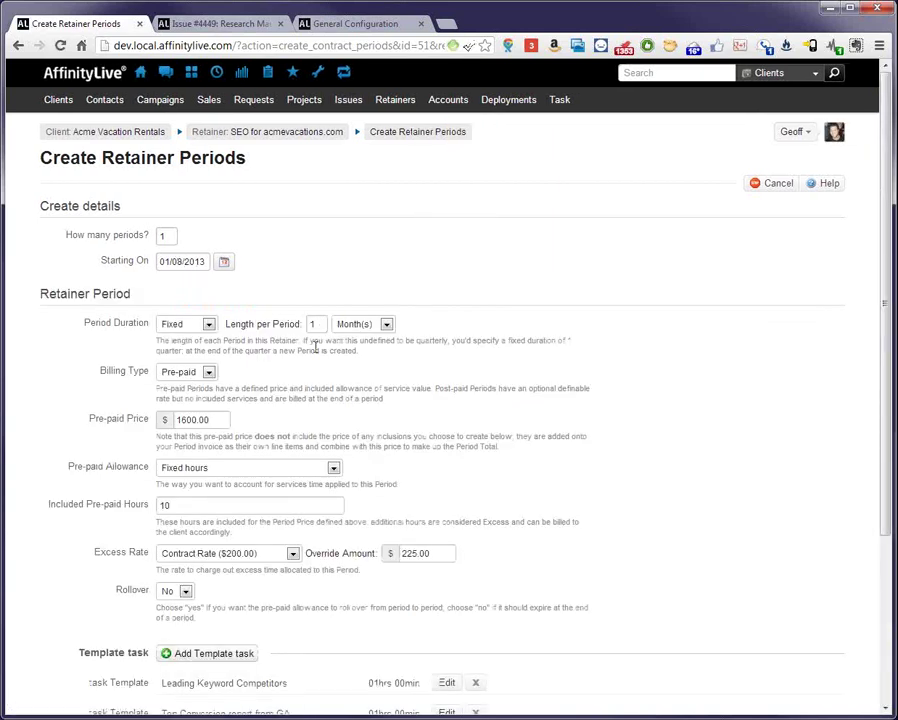
left_click(133, 509)
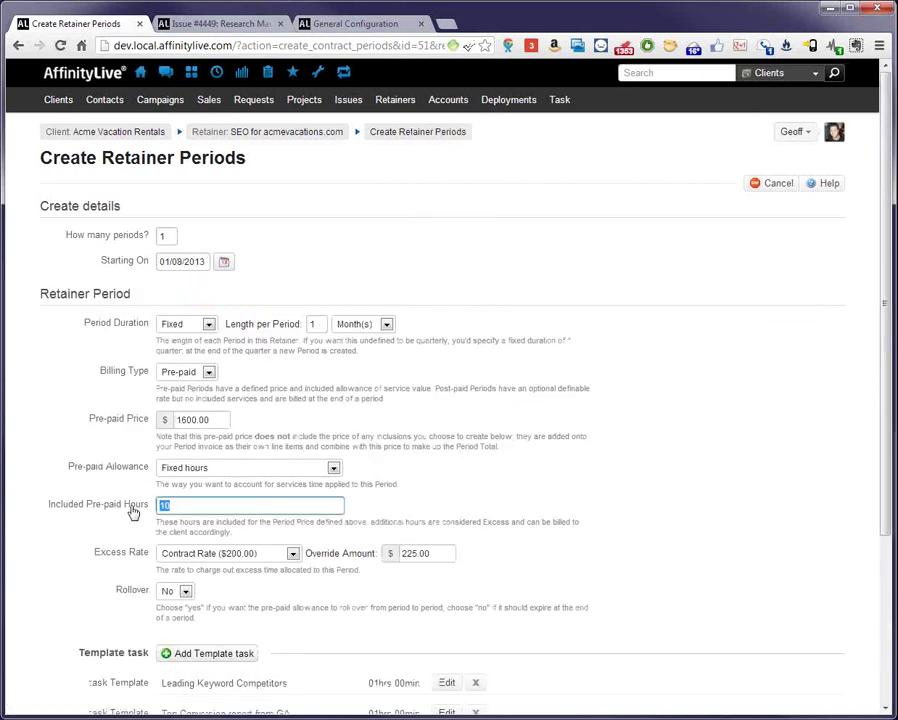
type("3")
left_click(165, 421)
type("5")
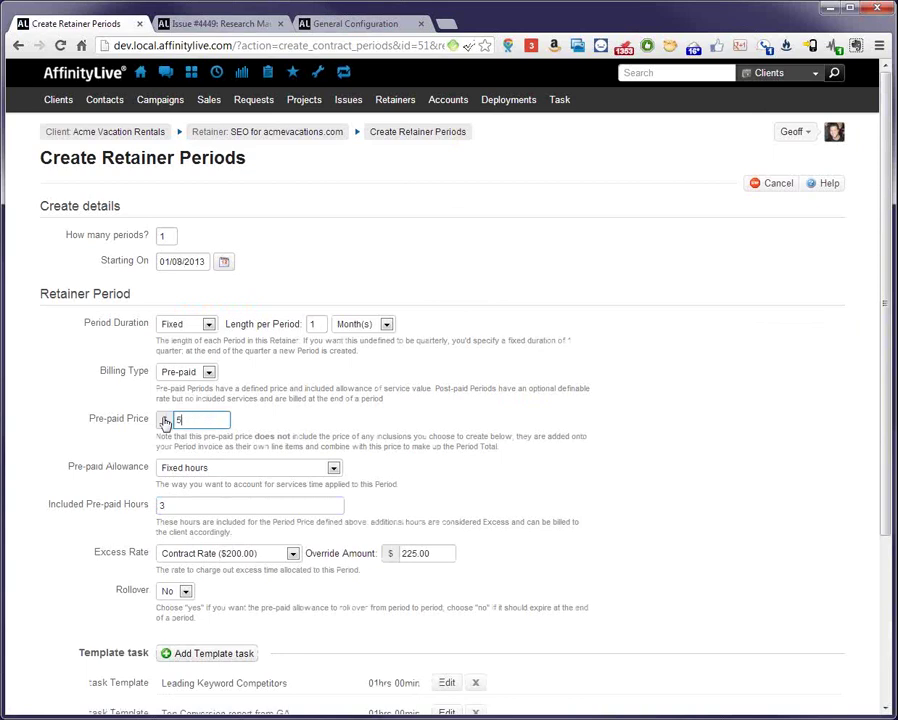
type("00")
scroll(110, 620, "down", 2)
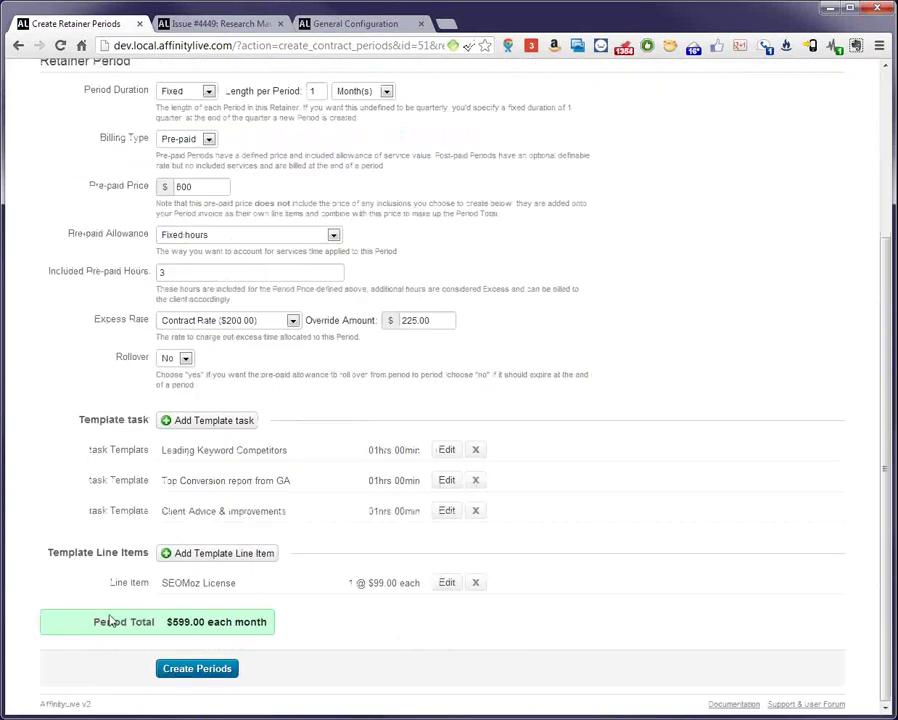
left_click(195, 670)
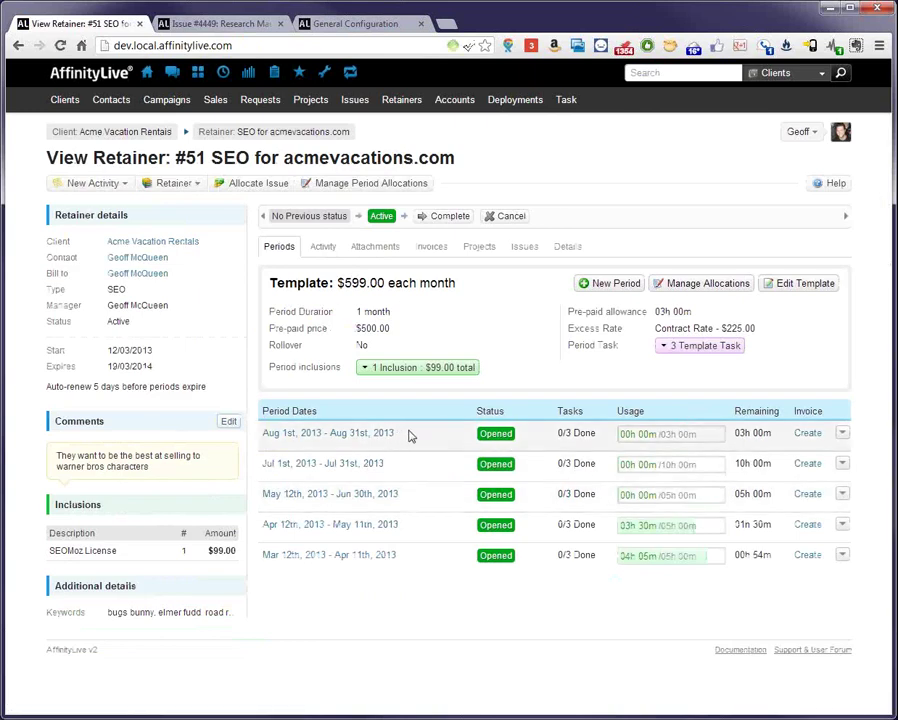
Open the work schedule and switch it to the last team member in the list.
left_click_drag(408, 435, 262, 435)
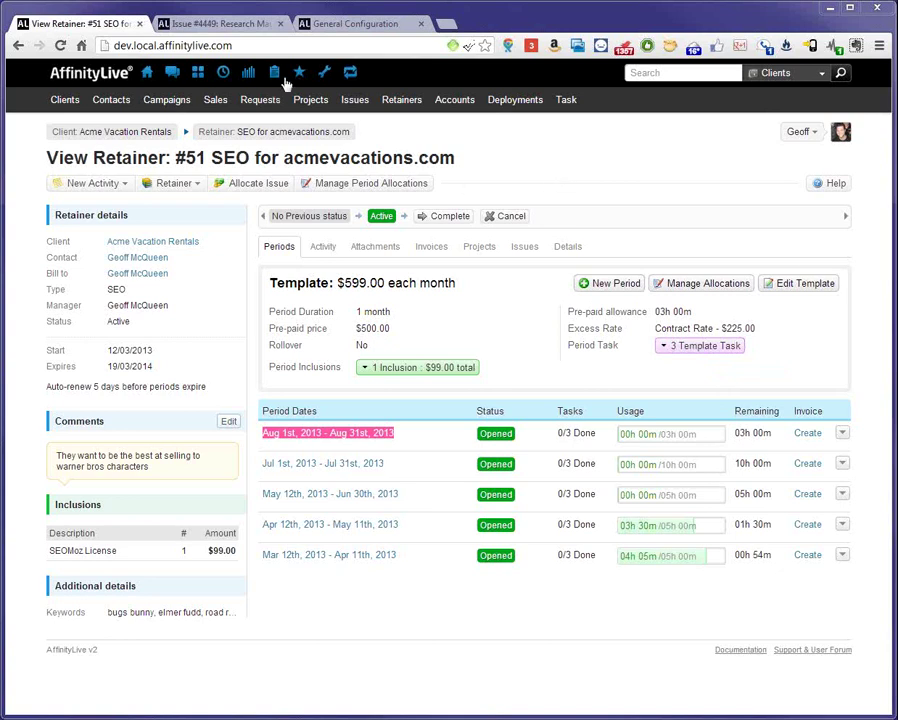
left_click(247, 87)
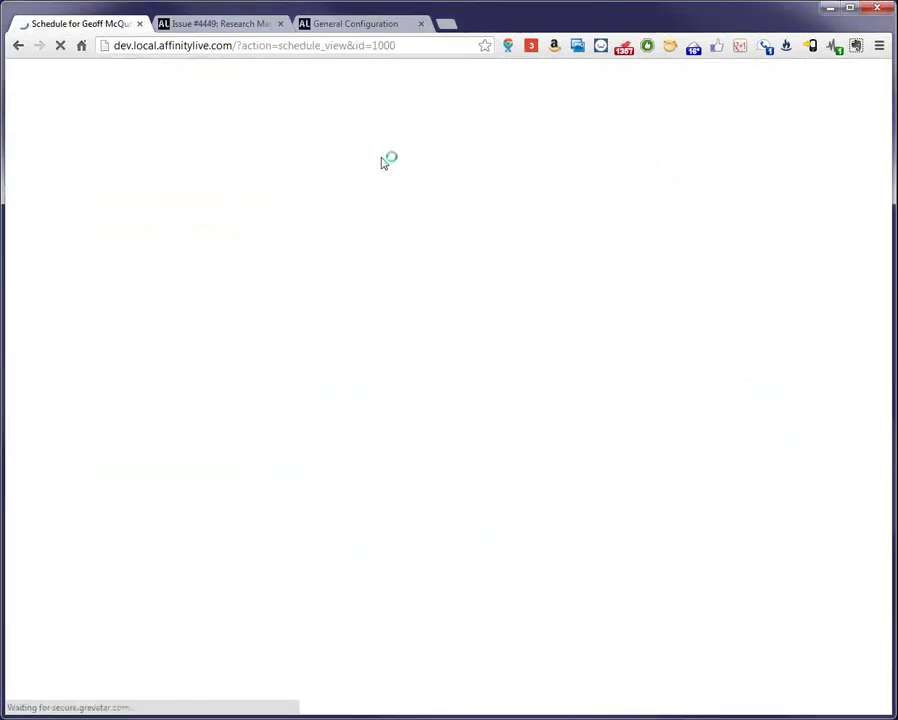
left_click(212, 205)
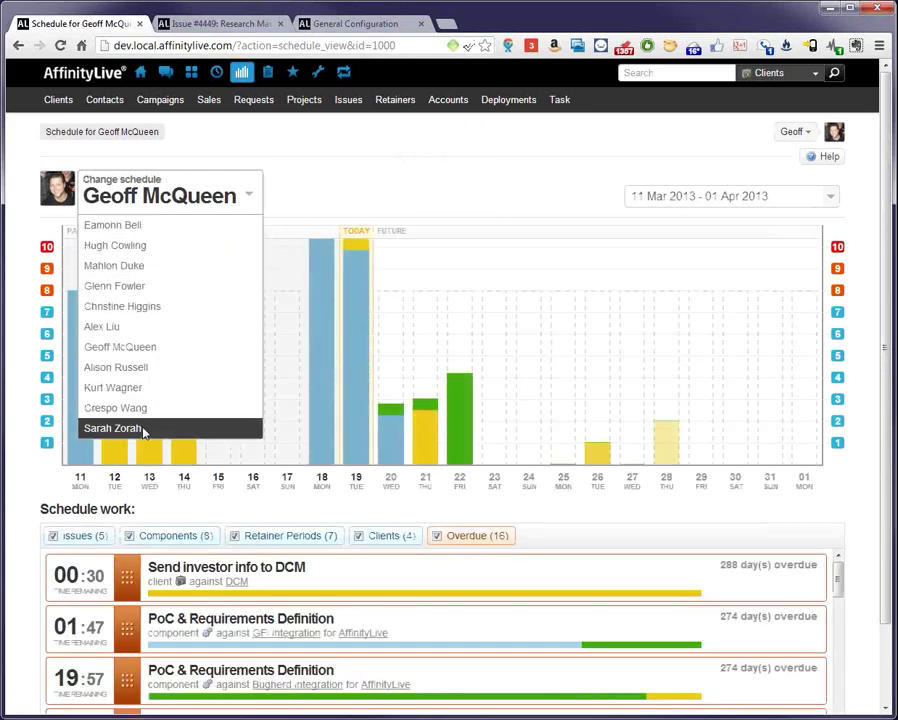
left_click(144, 427)
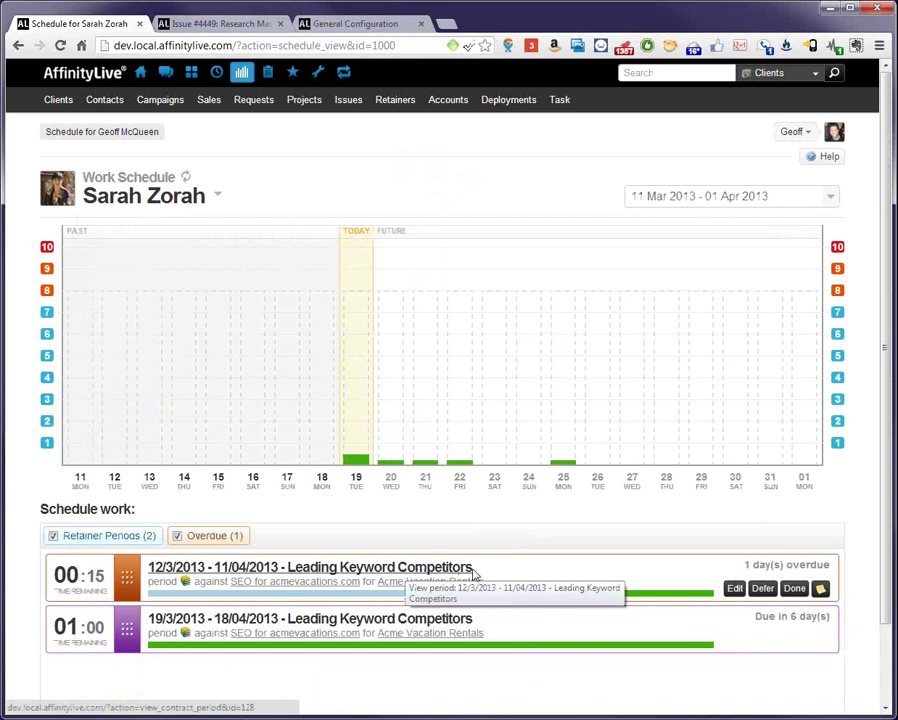
Examine the team member's two Leading Keyword Competitors tasks and the retainer and client they belong to.
left_click_drag(472, 567, 146, 566)
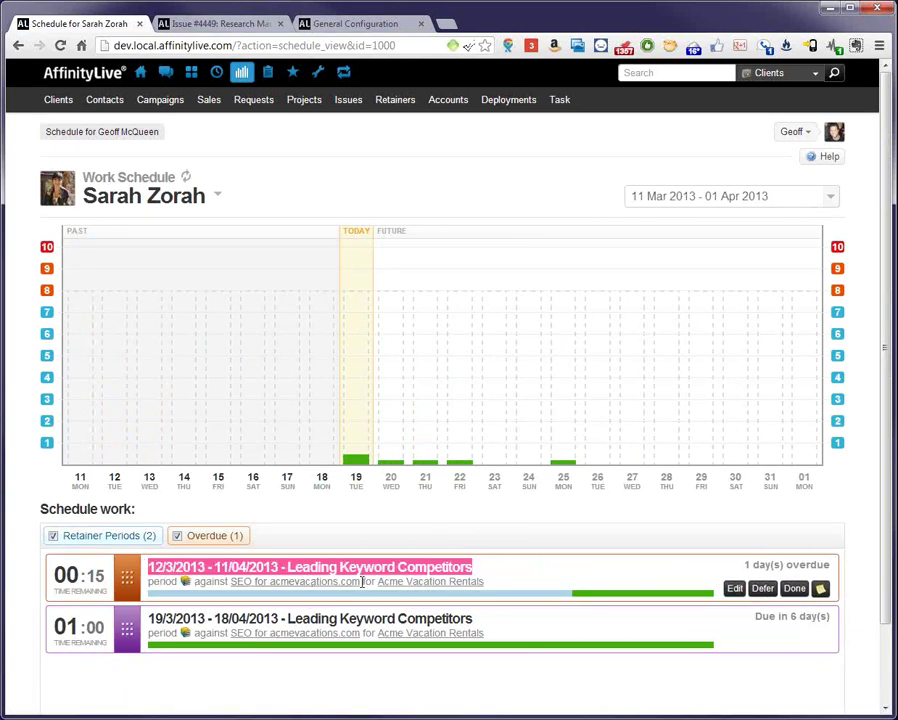
left_click_drag(359, 582, 232, 585)
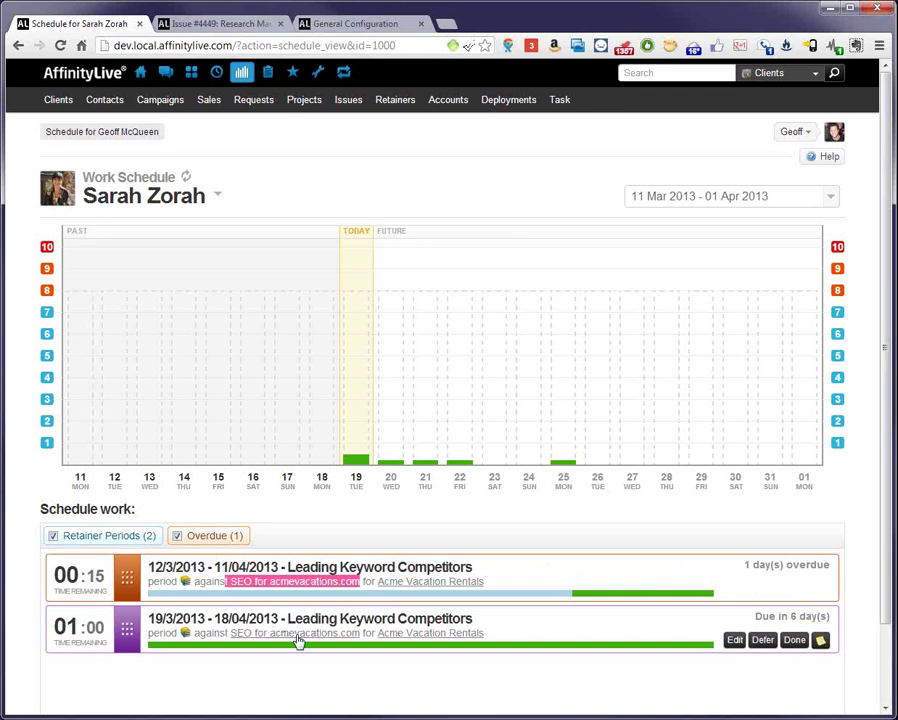
left_click_drag(358, 628, 213, 634)
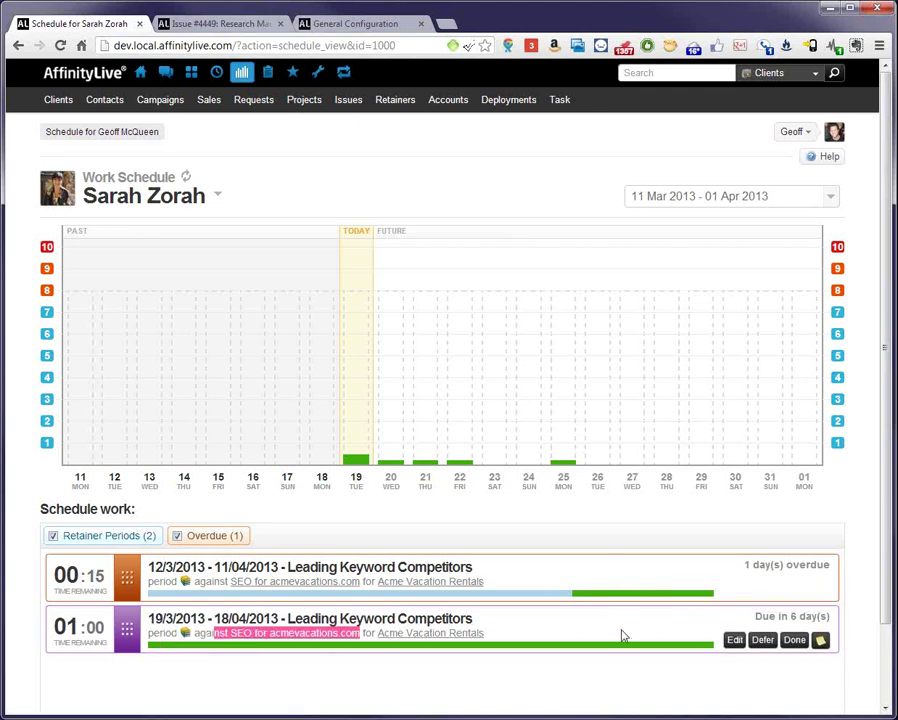
left_click(632, 697)
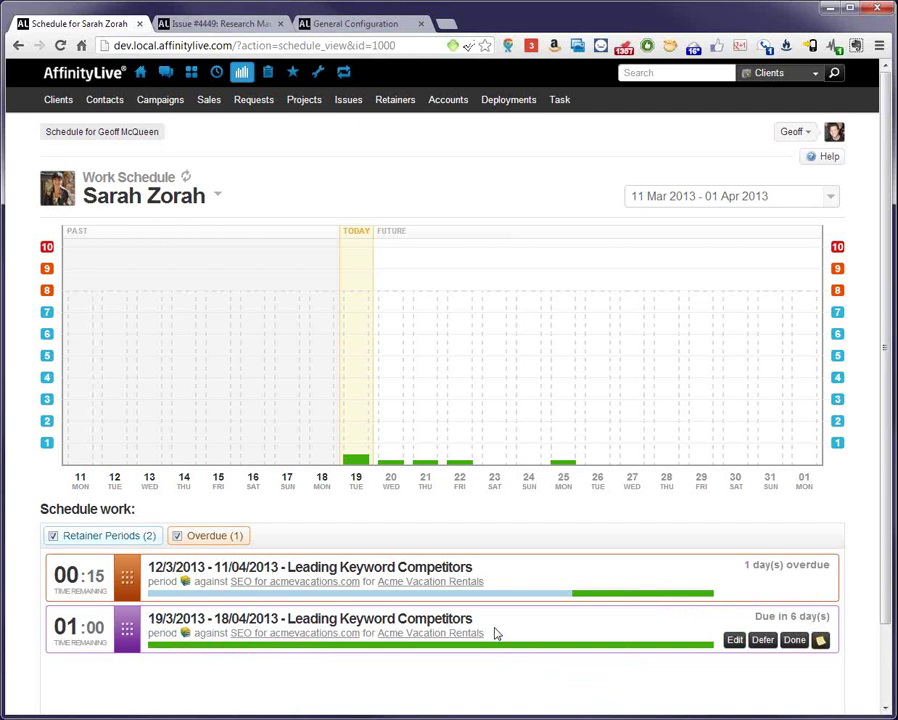
left_click_drag(495, 633, 233, 642)
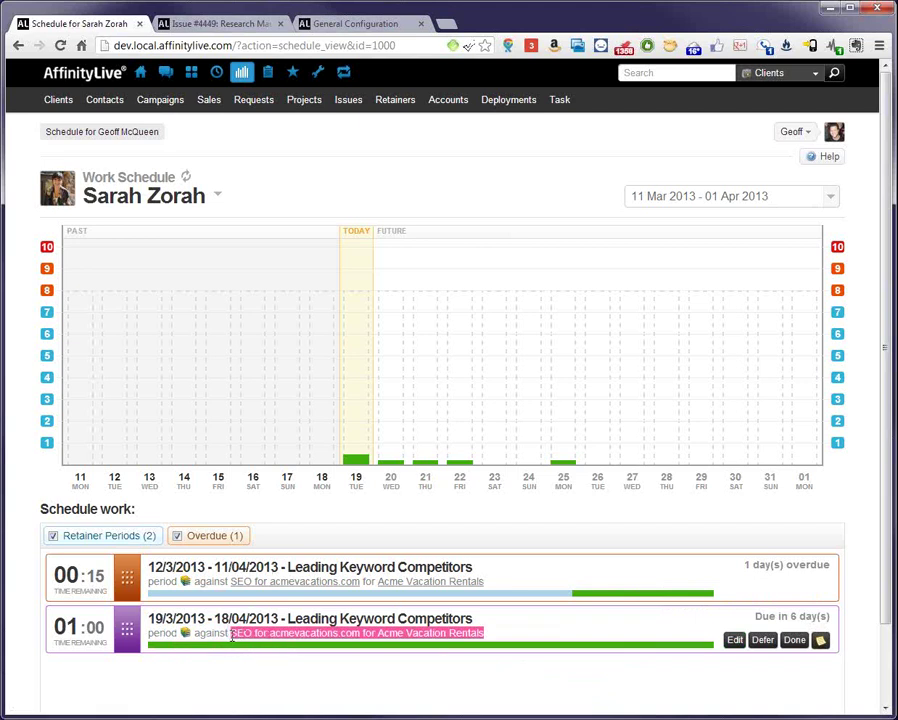
left_click(553, 693)
Review the scheduled and suggested tasks on the daily Work page and return to the SEO for acmevacations.com retainer.
mouse_move(215, 74)
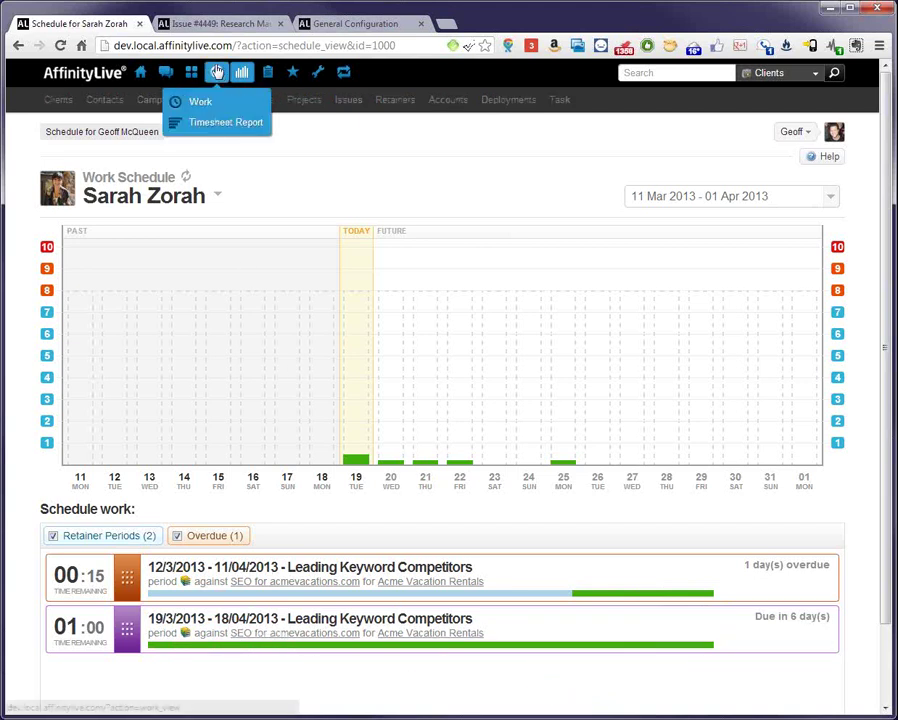
left_click(212, 112)
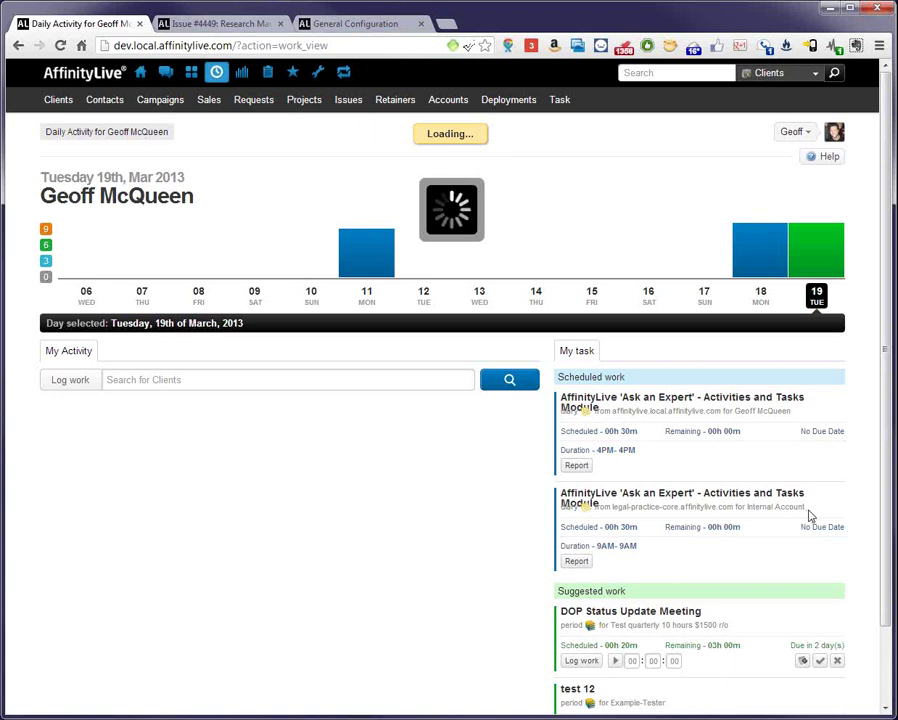
triple_click(737, 508)
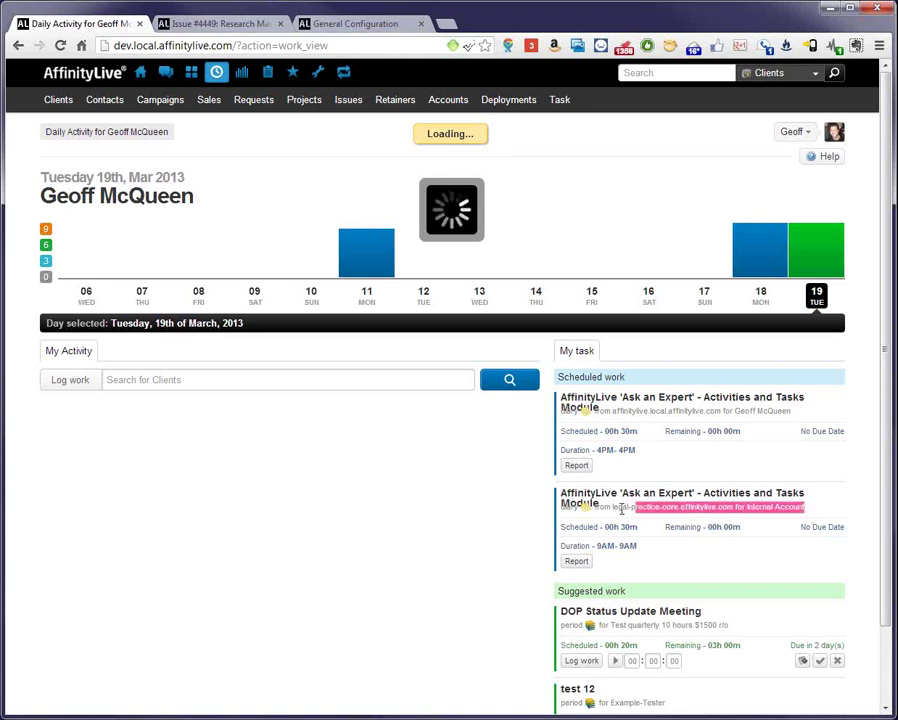
left_click(770, 563)
scroll(770, 563, "down", 1)
scroll(770, 563, "up", 1)
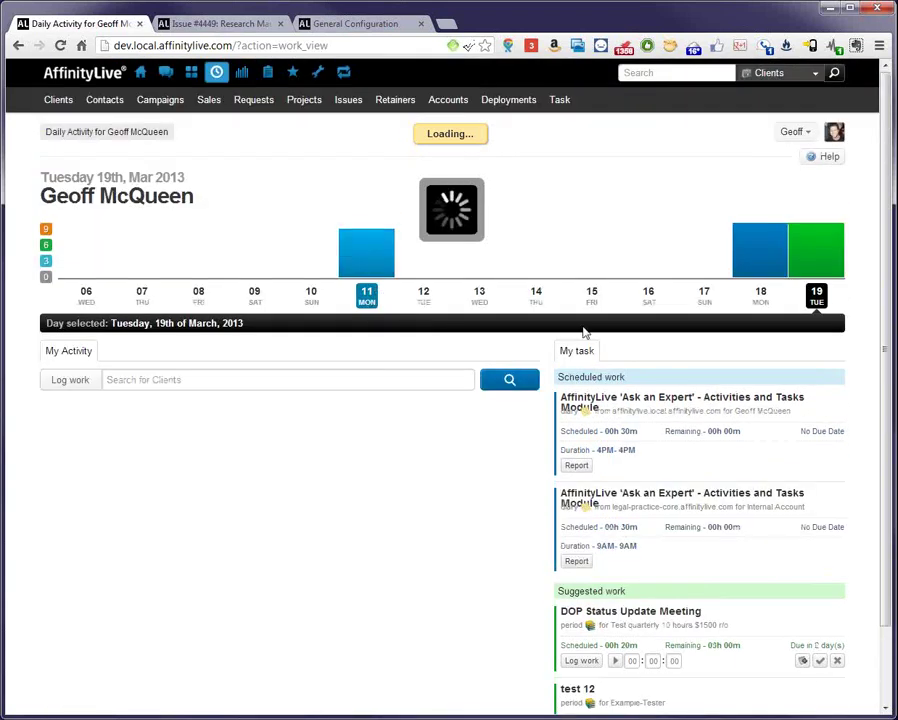
left_click(19, 47)
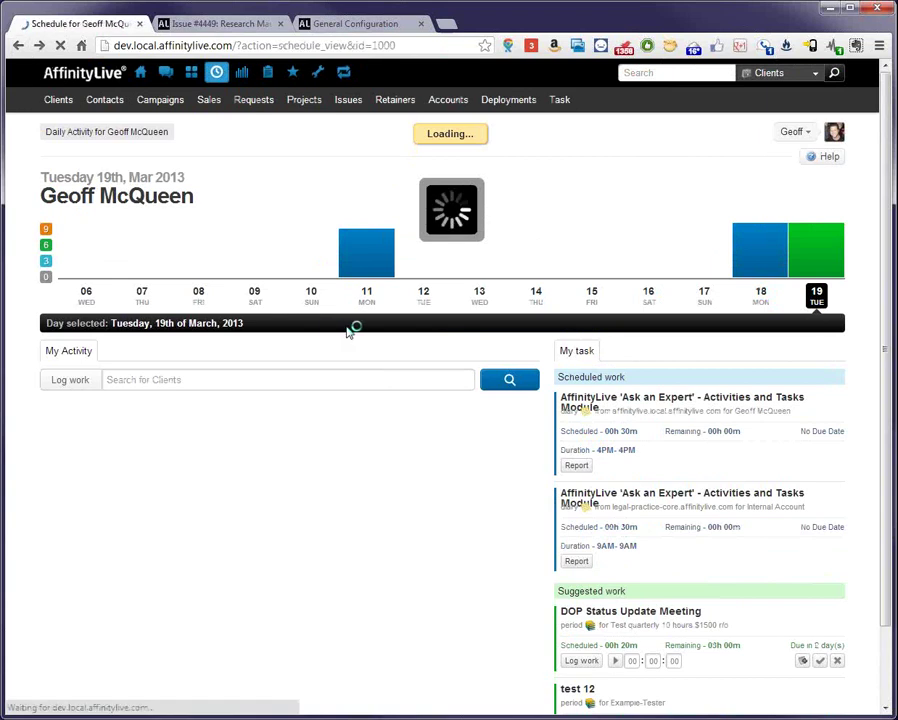
left_click(18, 46)
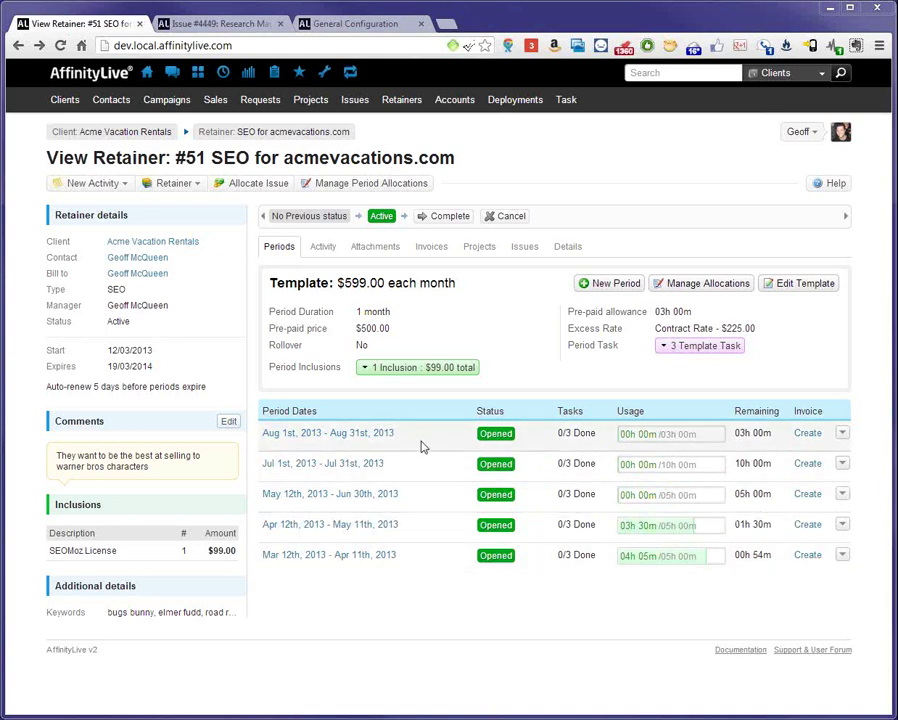
left_click(842, 465)
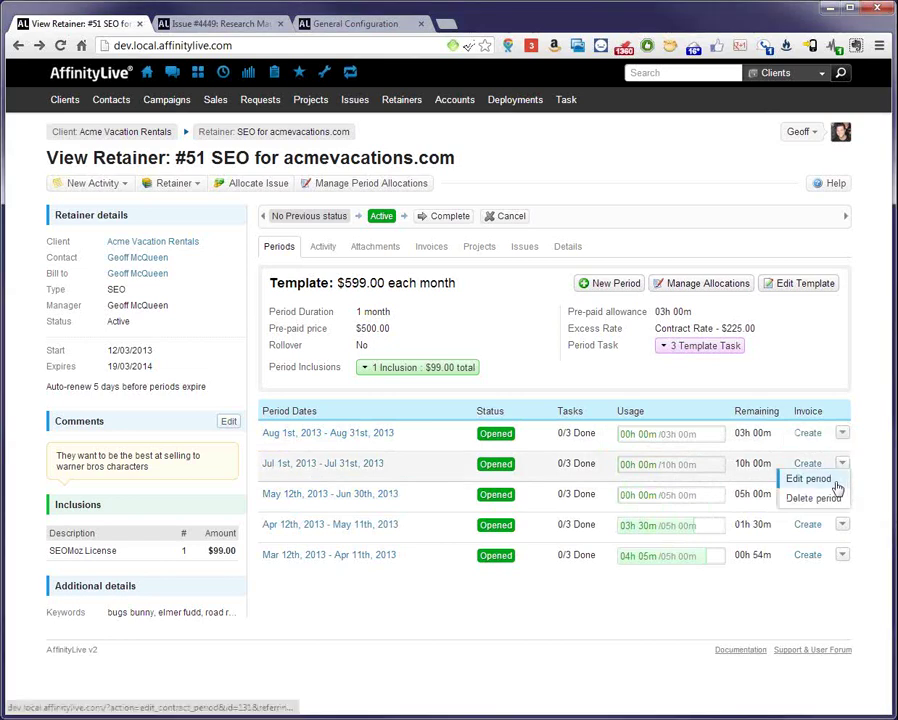
left_click(843, 433)
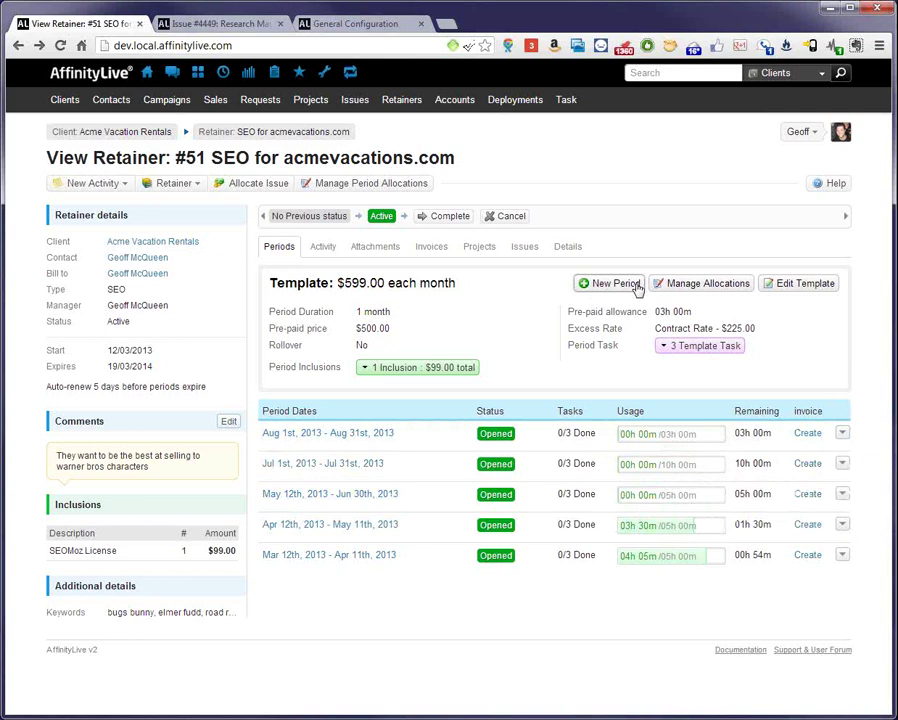
Move the unapproved 3h 30m from the April 12 – May 11 period to the July period in the allocations and return to the retainer.
left_click(707, 285)
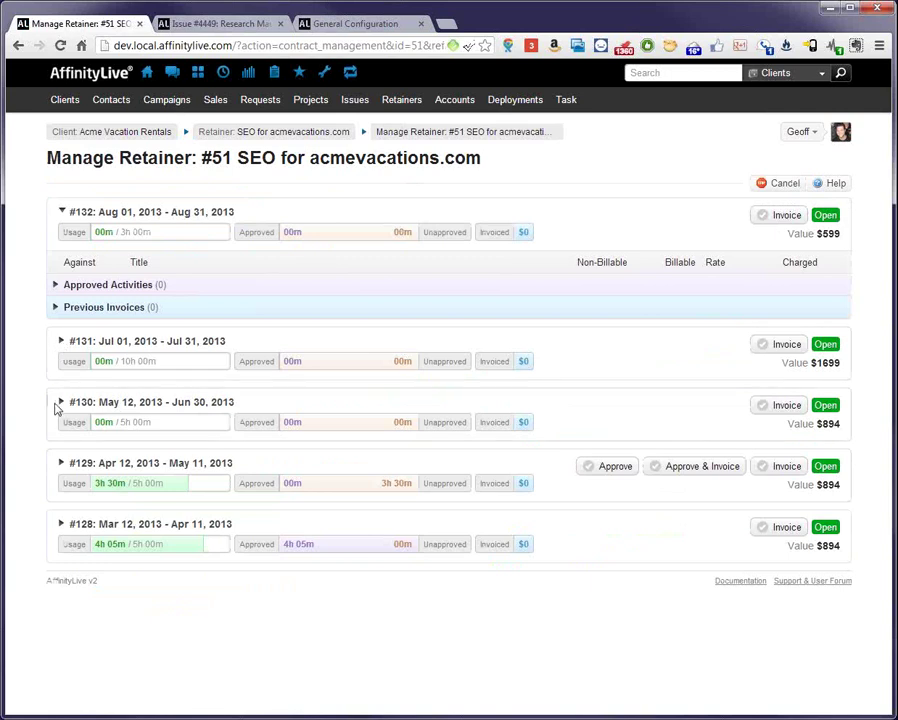
left_click(62, 403)
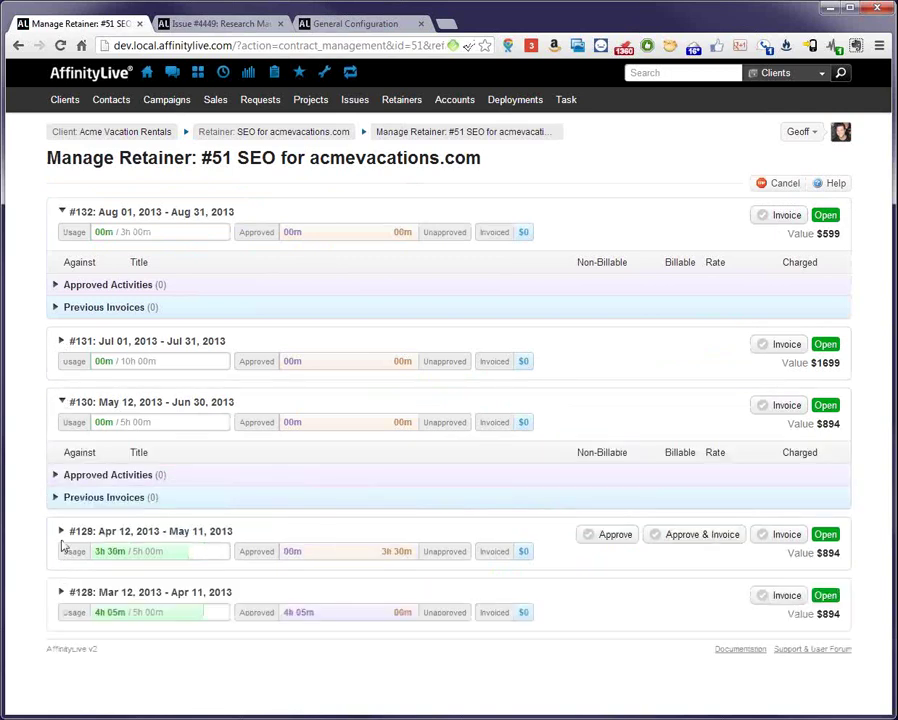
left_click(61, 532)
left_click_drag(107, 604, 229, 360)
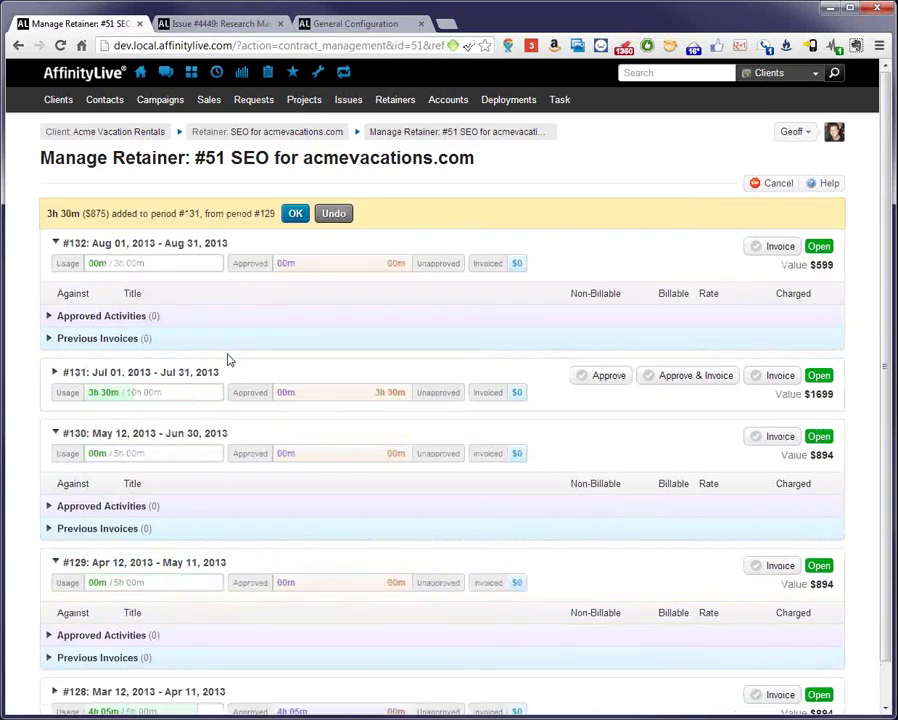
left_click(294, 211)
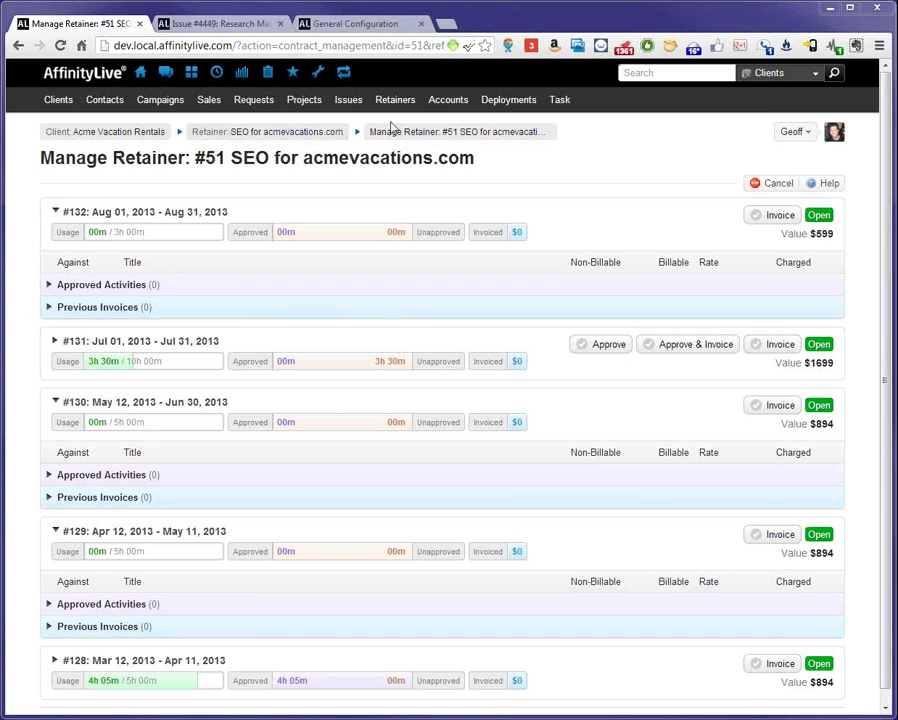
left_click(426, 136)
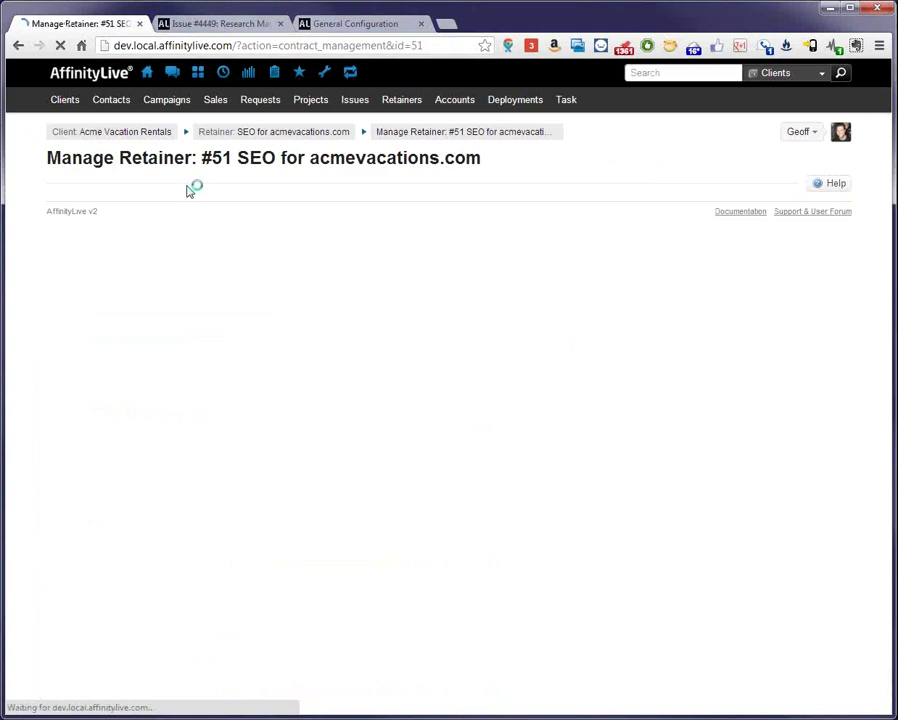
left_click(236, 138)
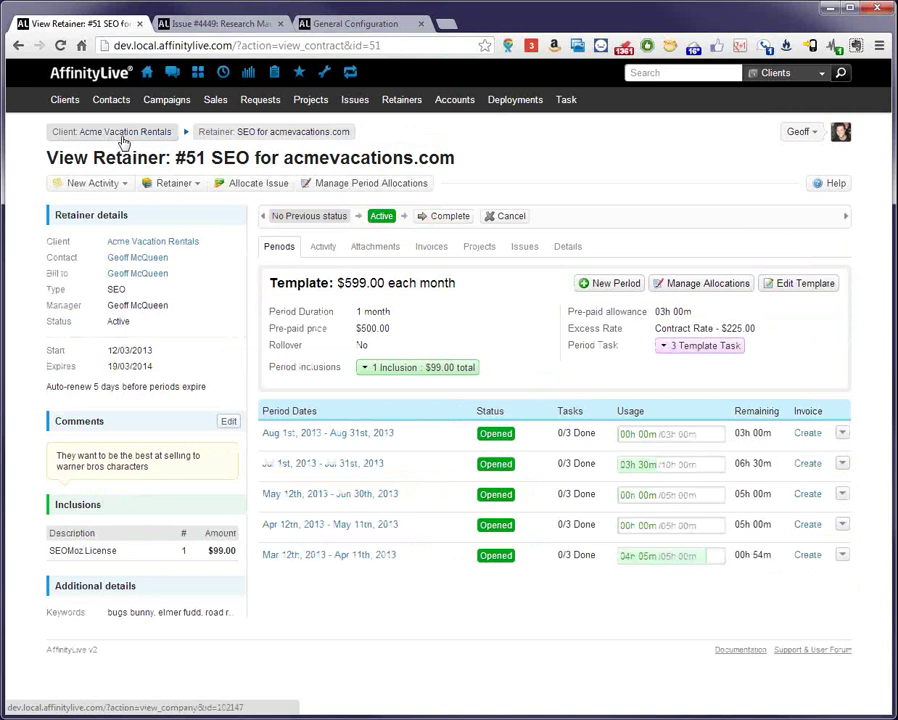
Find the client Acme Vacation Rentals by searching for "acme" and start a new activity against its SEO for acmevacations.com retainer.
left_click(689, 72)
type("acme")
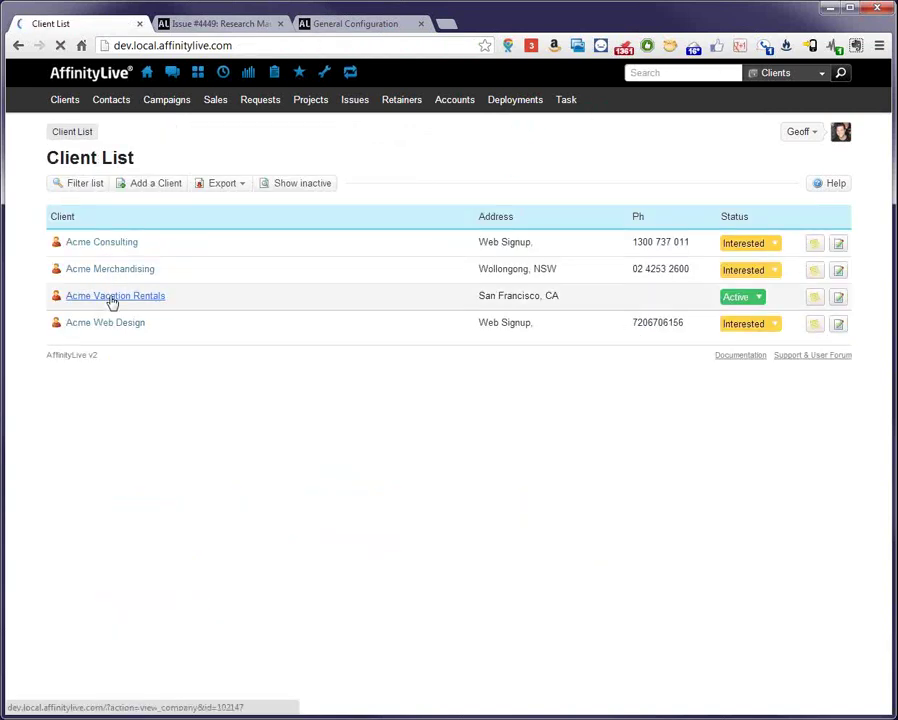
left_click(110, 302)
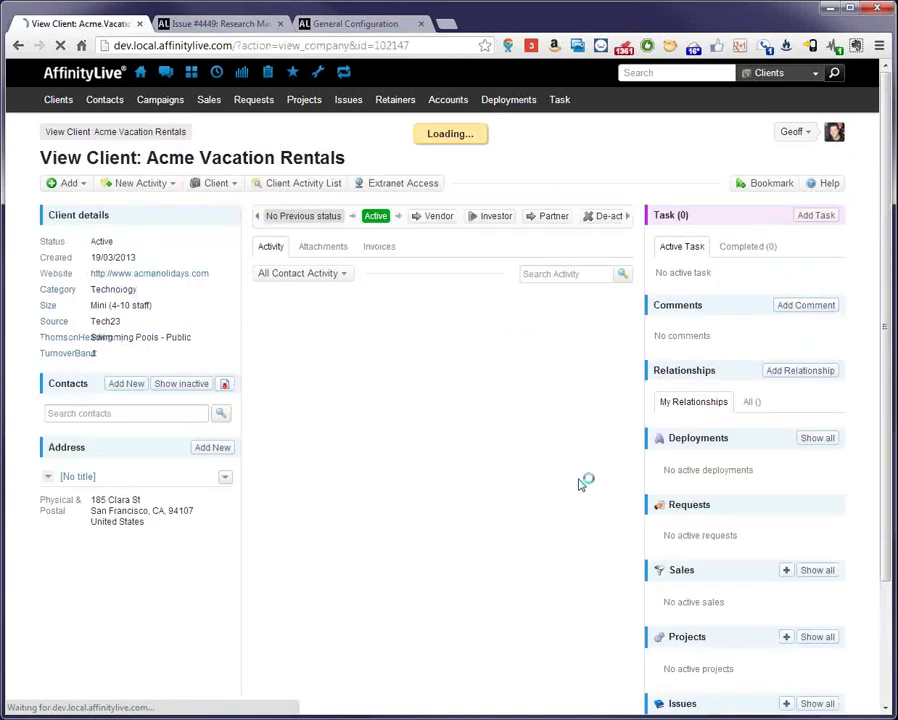
scroll(847, 505, "down", 1)
scroll(847, 505, "down", 1)
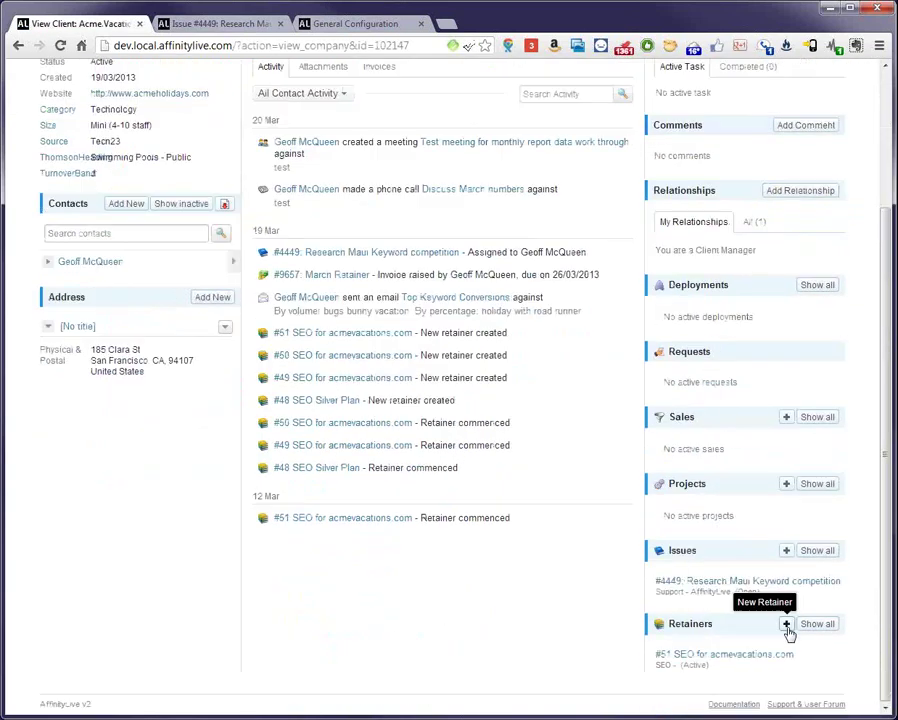
left_click(834, 657)
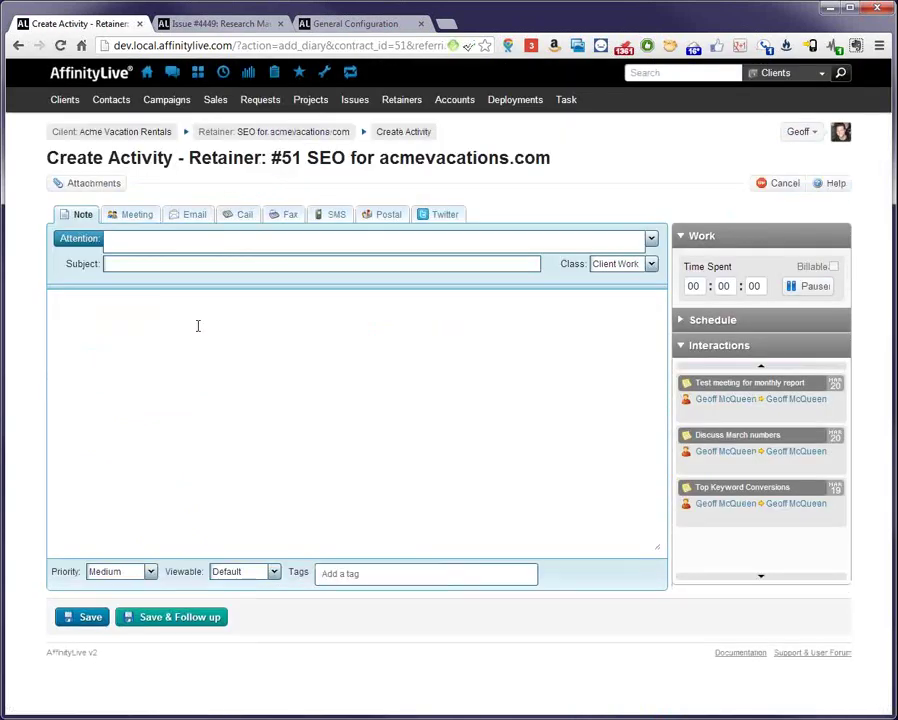
Save a note with subject "test of the time we're logging here", body "tet" and 45 minutes 00 seconds of time spent.
left_click(215, 262)
type("test")
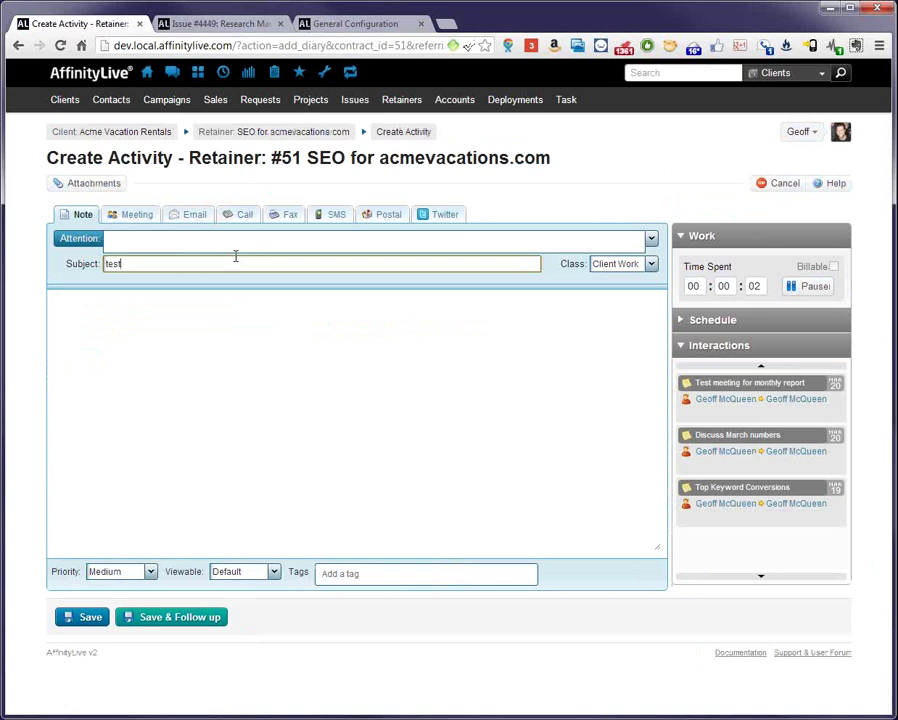
type(" of the time we're logging here")
left_click(227, 387)
type("tet")
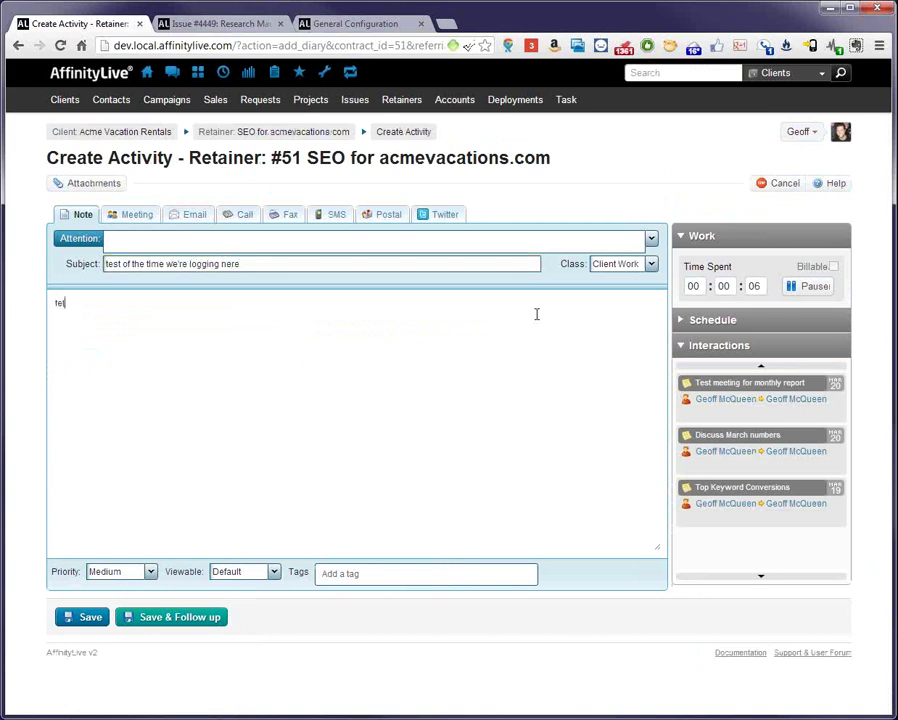
left_click(722, 285)
type("45")
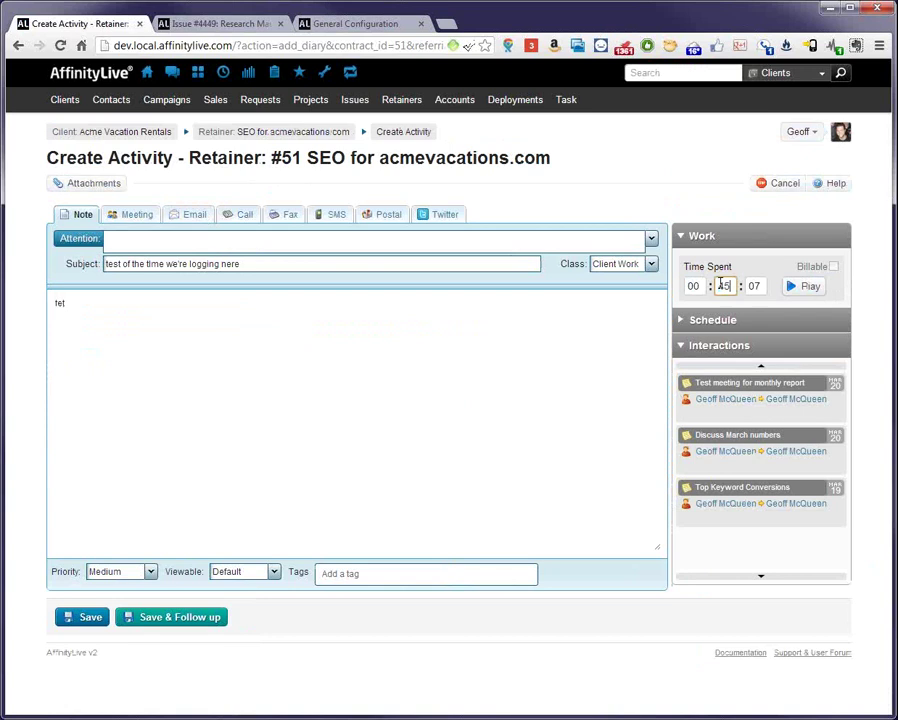
key("Tab")
type("00")
left_click(92, 619)
left_click(86, 617)
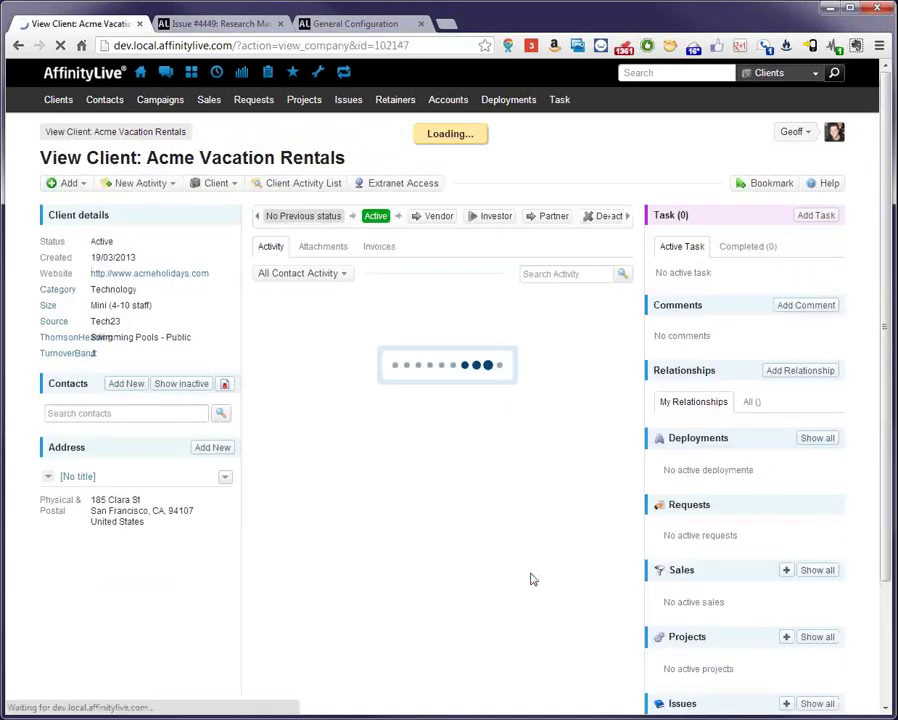
Reopen the SEO for acmevacations.com retainer and examine the plan, keywords and retainer period settings in its template form.
scroll(756, 600, "down", 2)
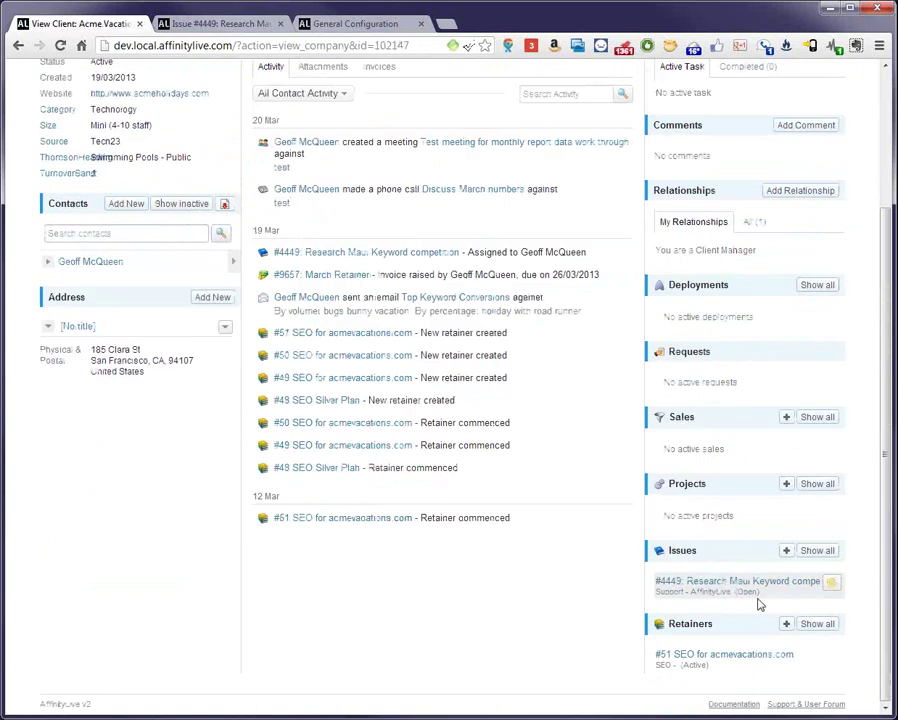
left_click(730, 654)
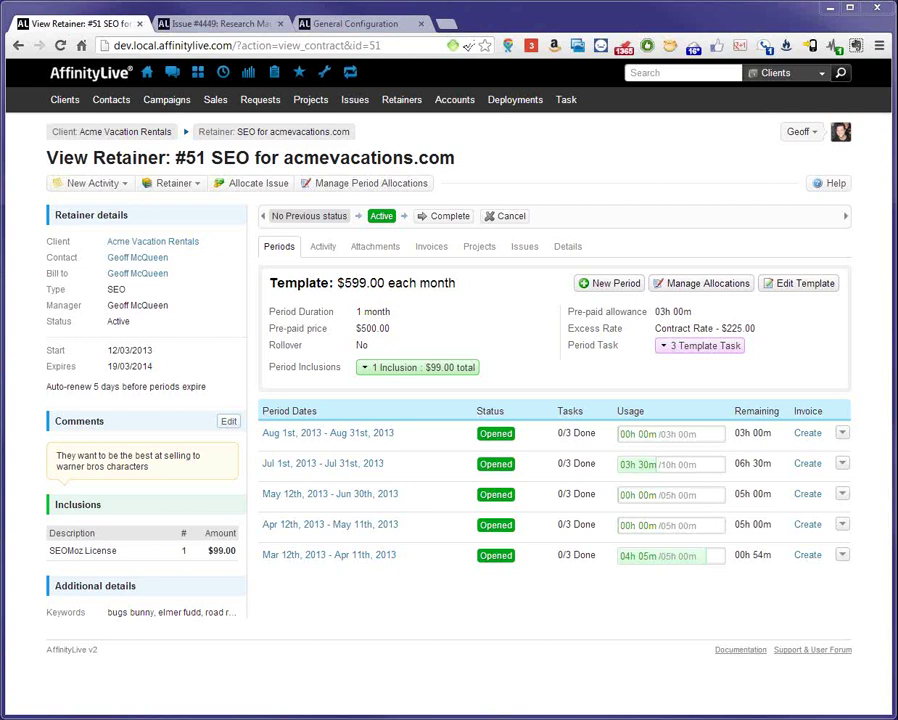
left_click(820, 286)
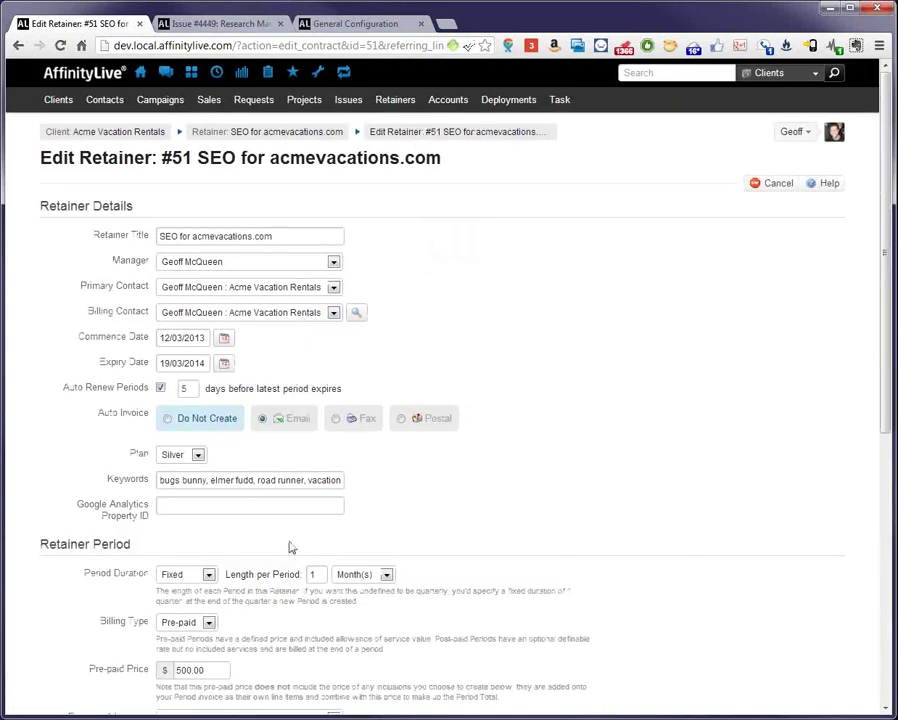
left_click_drag(130, 455, 150, 455)
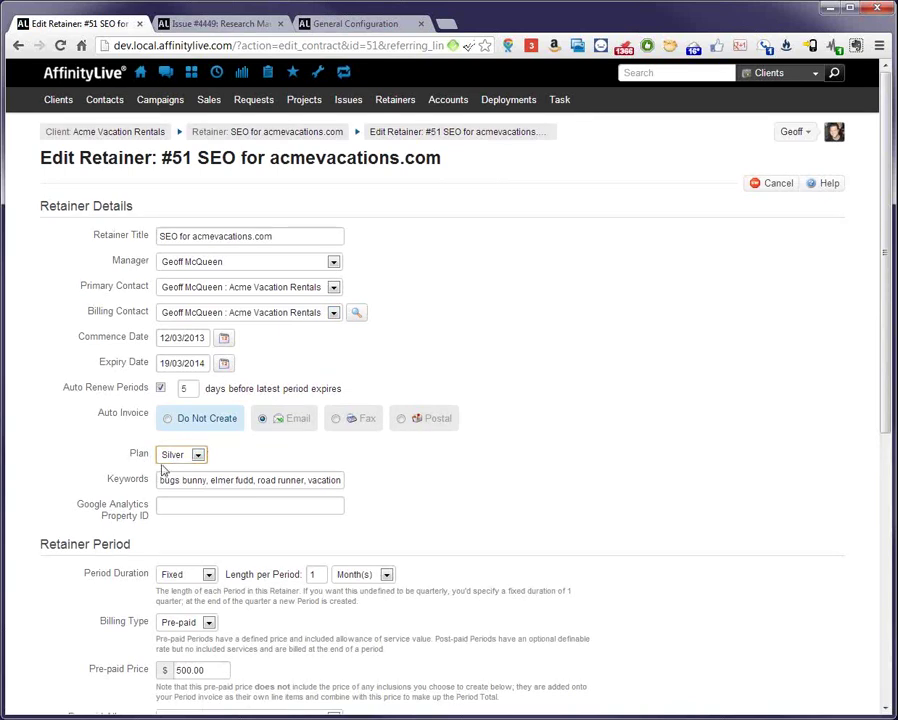
left_click(146, 460)
left_click(429, 512)
scroll(641, 508, "down", 3)
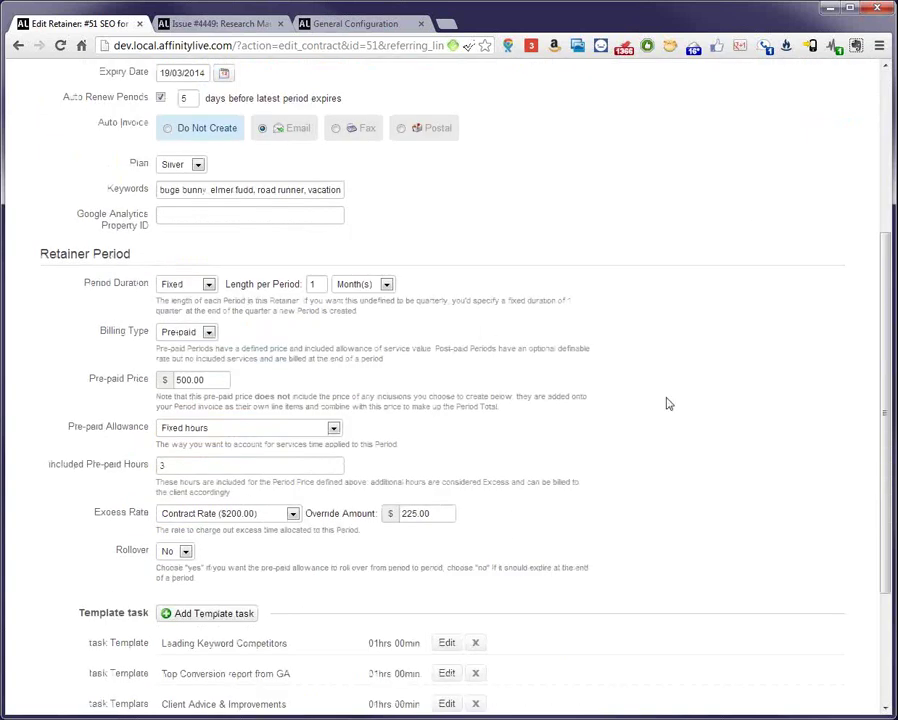
scroll(660, 260, "up", 3)
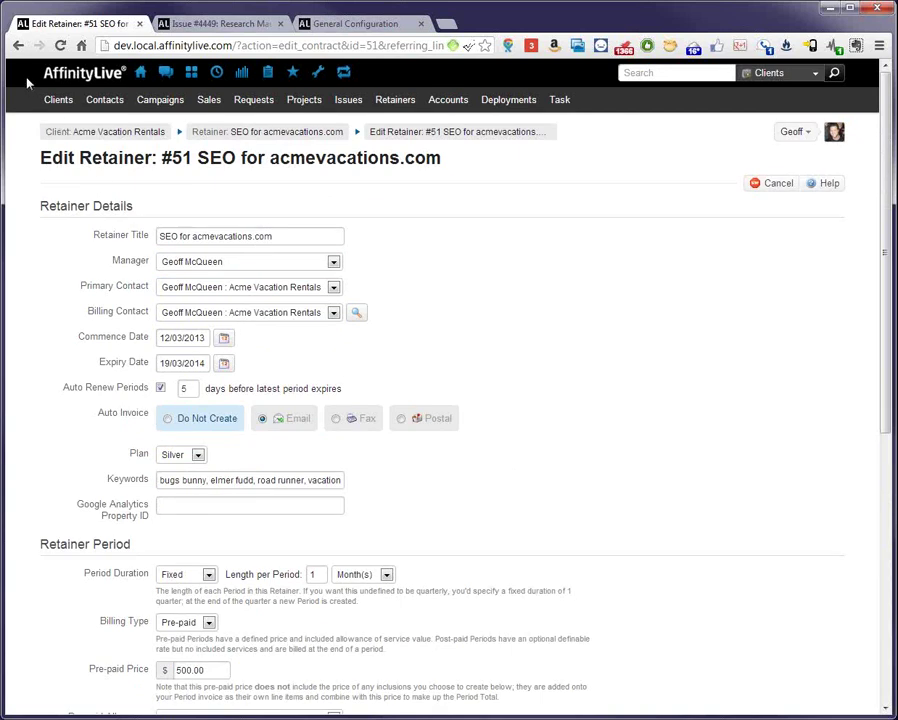
Leave the template form unsaved, check the retainer's activity history and return to its period list.
left_click(17, 46)
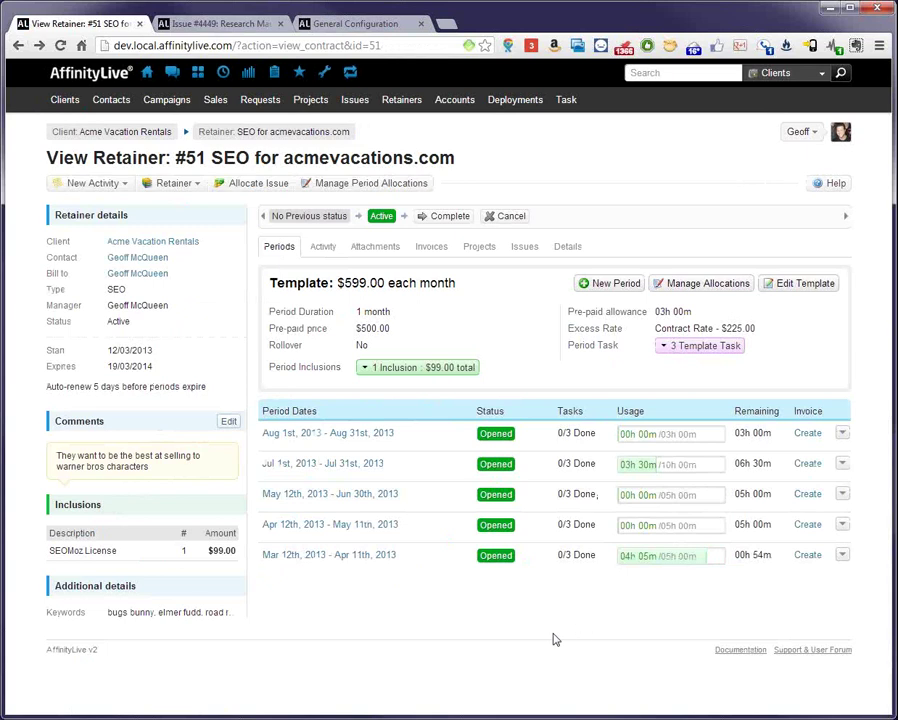
left_click(316, 247)
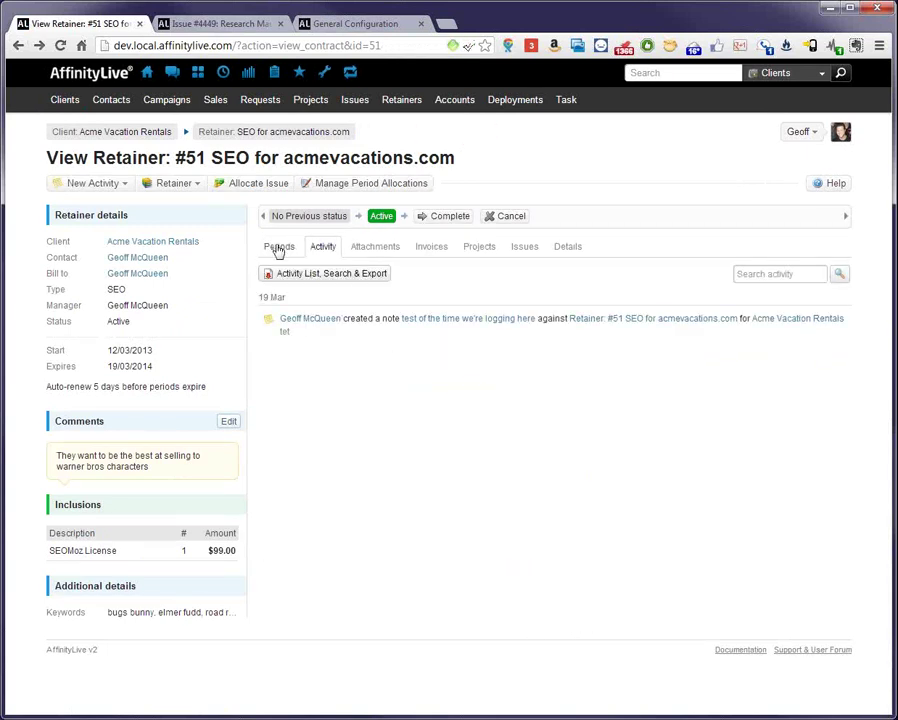
left_click(279, 248)
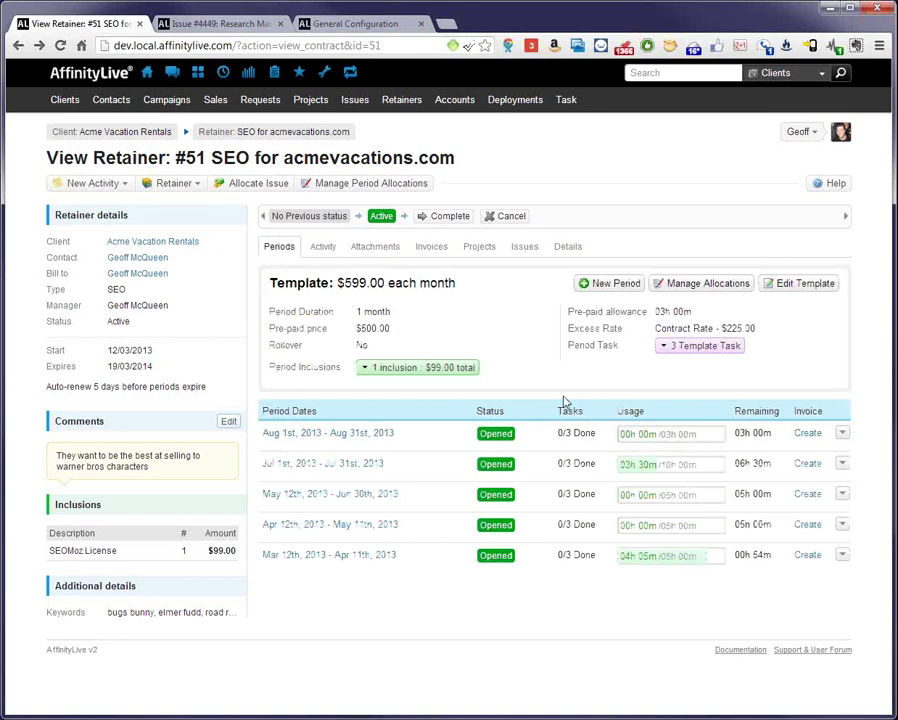